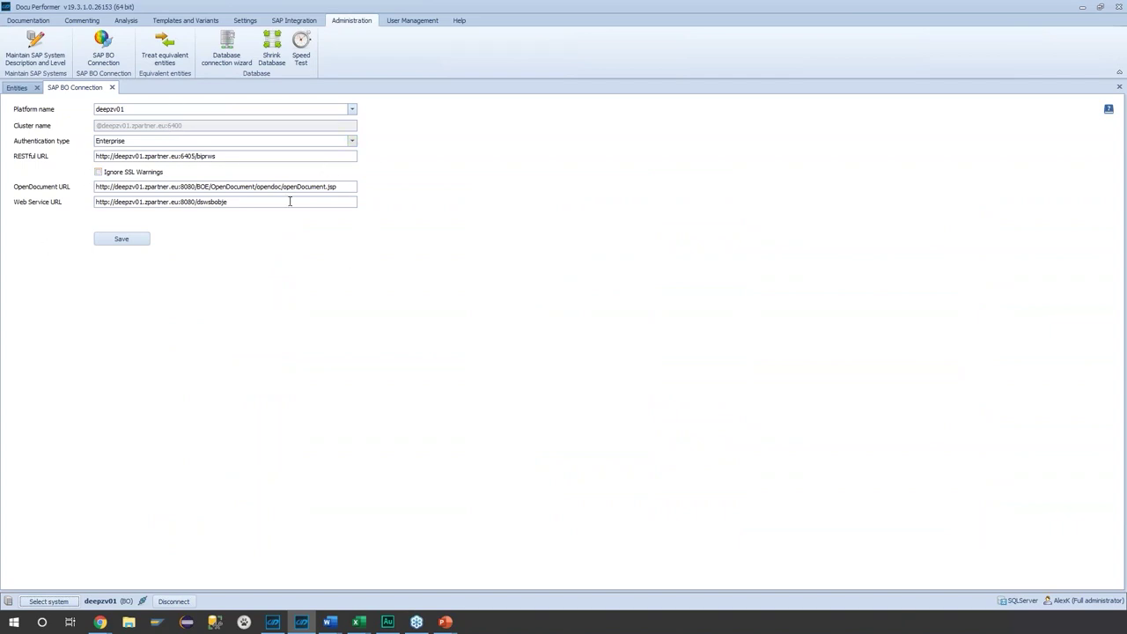
# - Go to SAP Synchronization and list the 31 Lumira 2.x documents on deepzv01
pyautogui.click(293, 21)
pyautogui.click(35, 45)
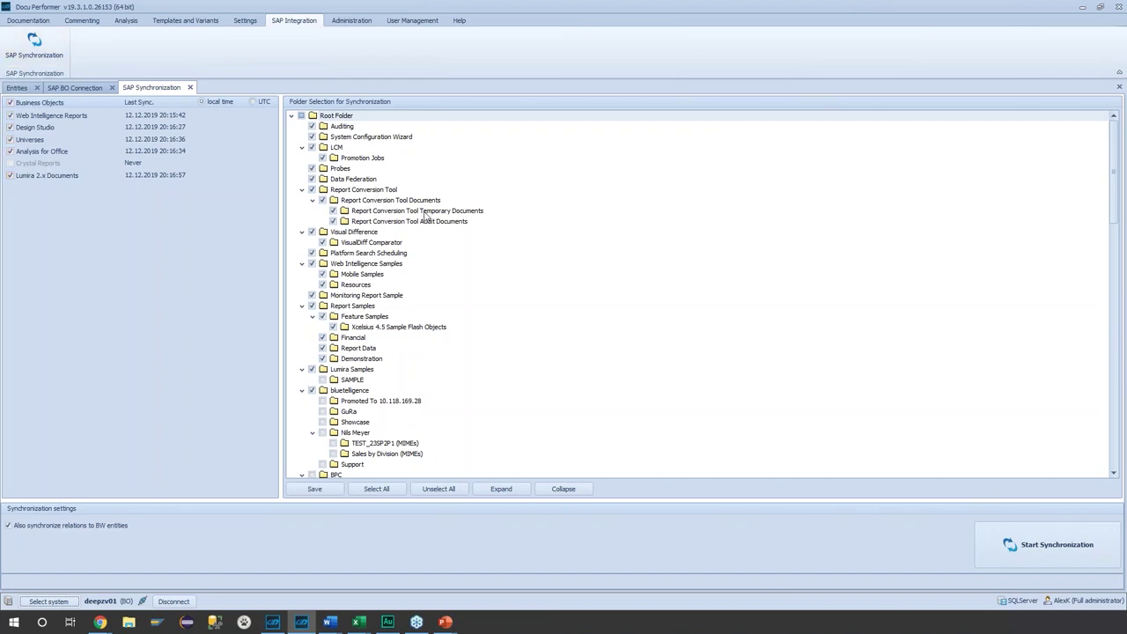
pyautogui.click(17, 87)
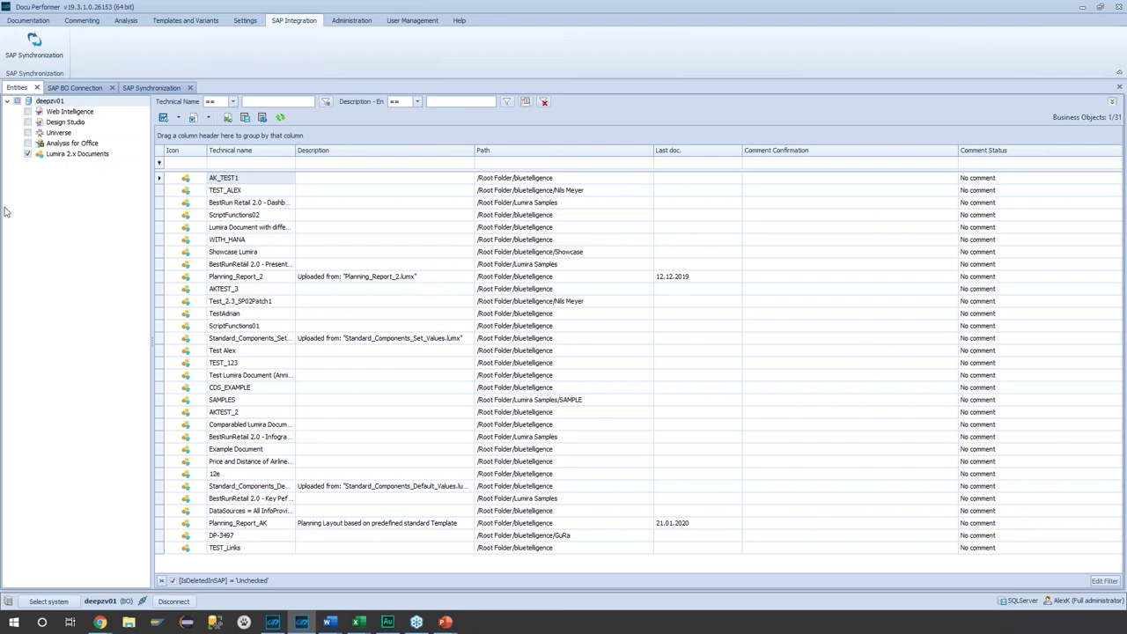
# - Adjust the listed document types and show the comment for AK_TEST1
pyautogui.click(27, 144)
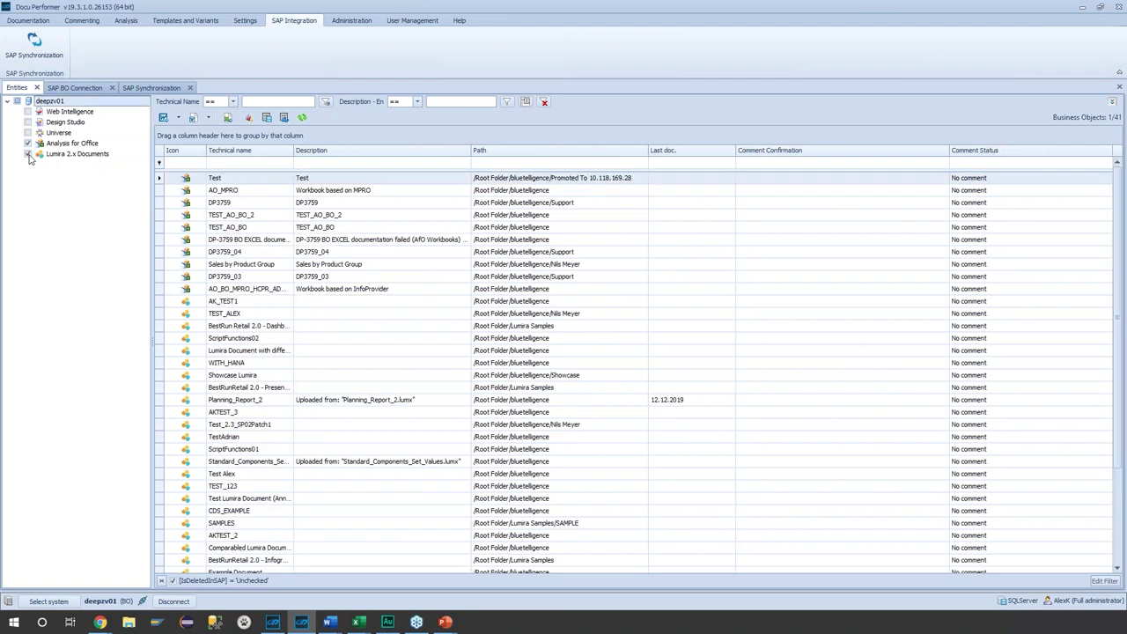
pyautogui.click(28, 111)
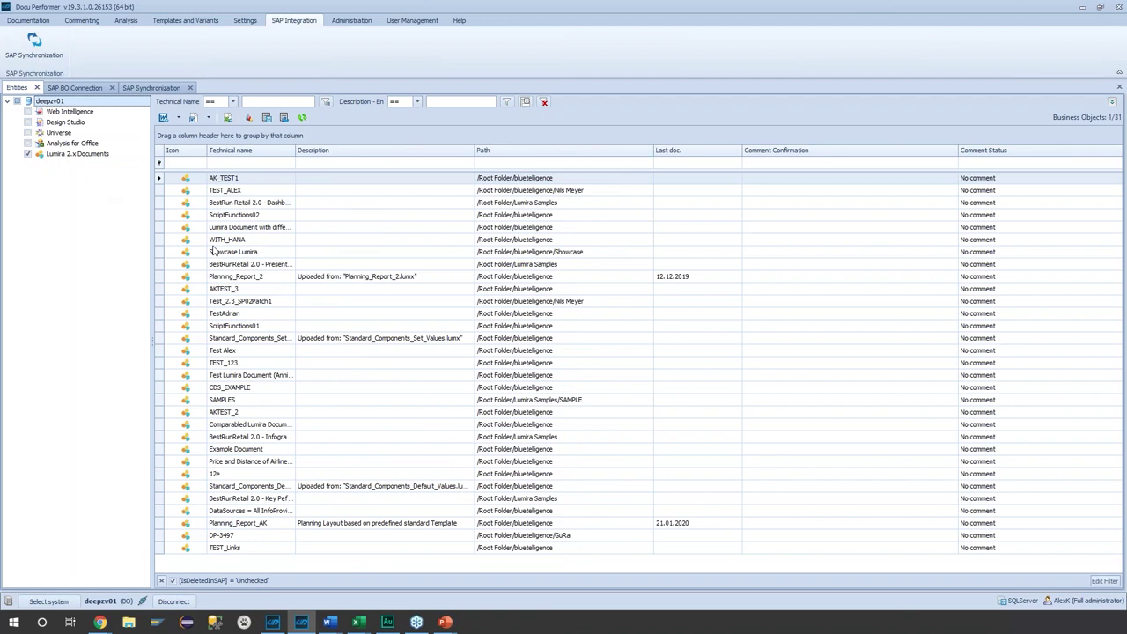
pyautogui.rightClick(258, 177)
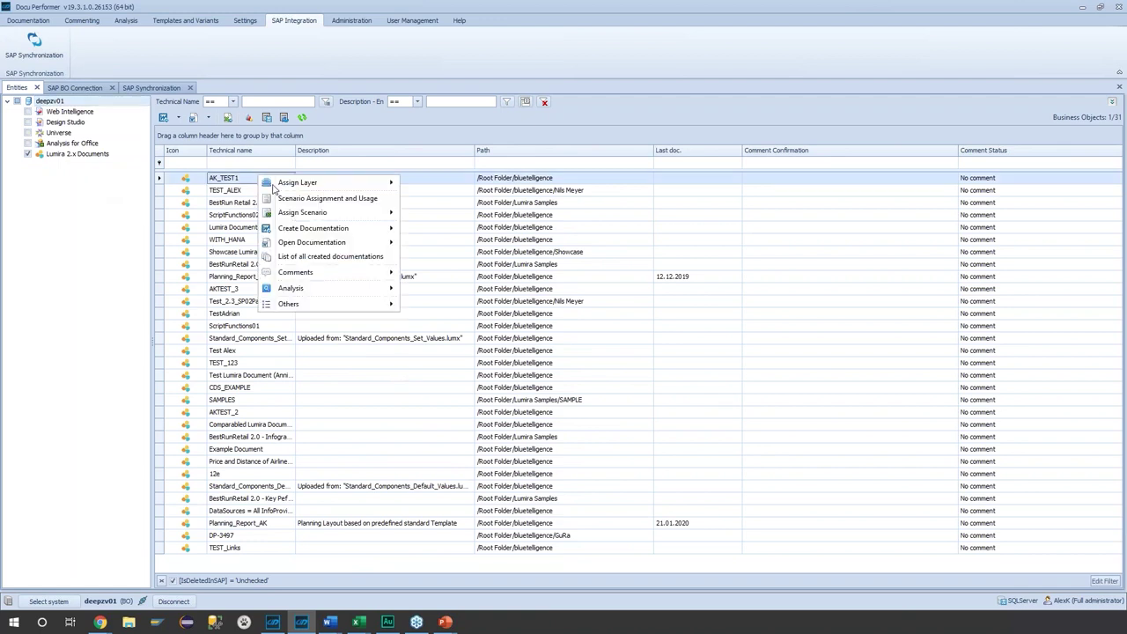
pyautogui.moveTo(330, 272)
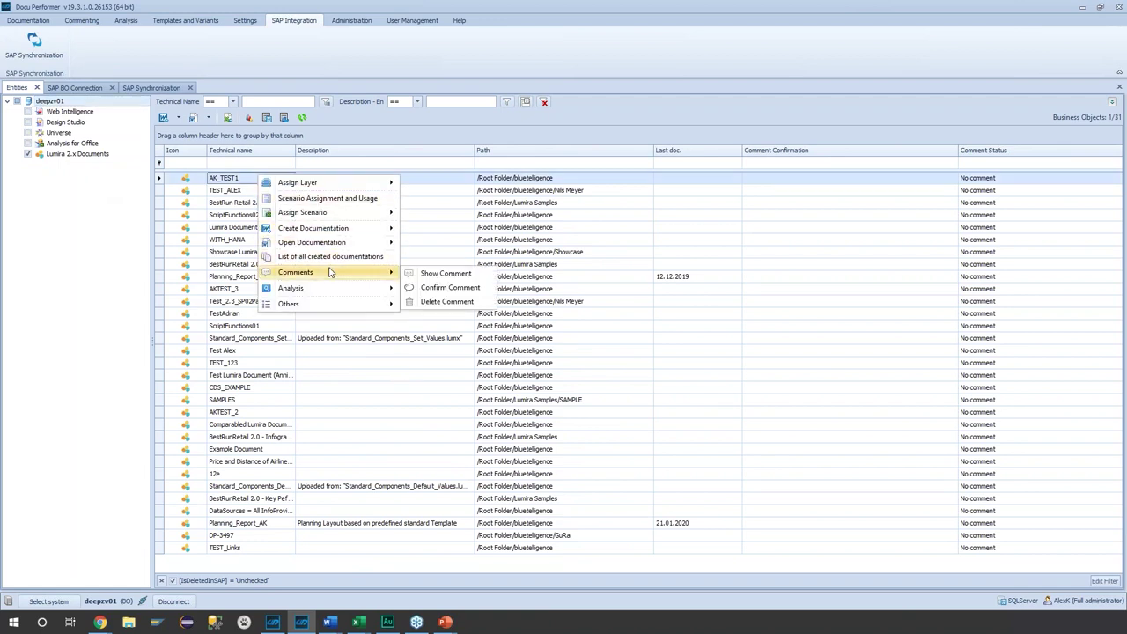
pyautogui.click(479, 278)
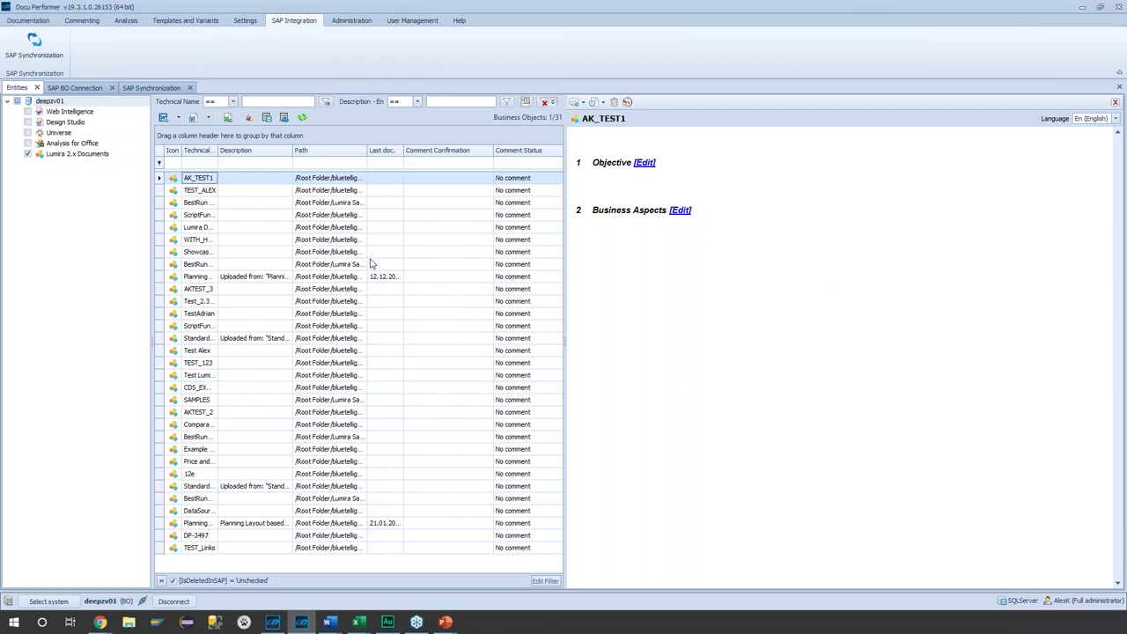
# - Create documentation for AK_TEST1, opening Lumira_deepzv01.docx in Word
pyautogui.rightClick(212, 181)
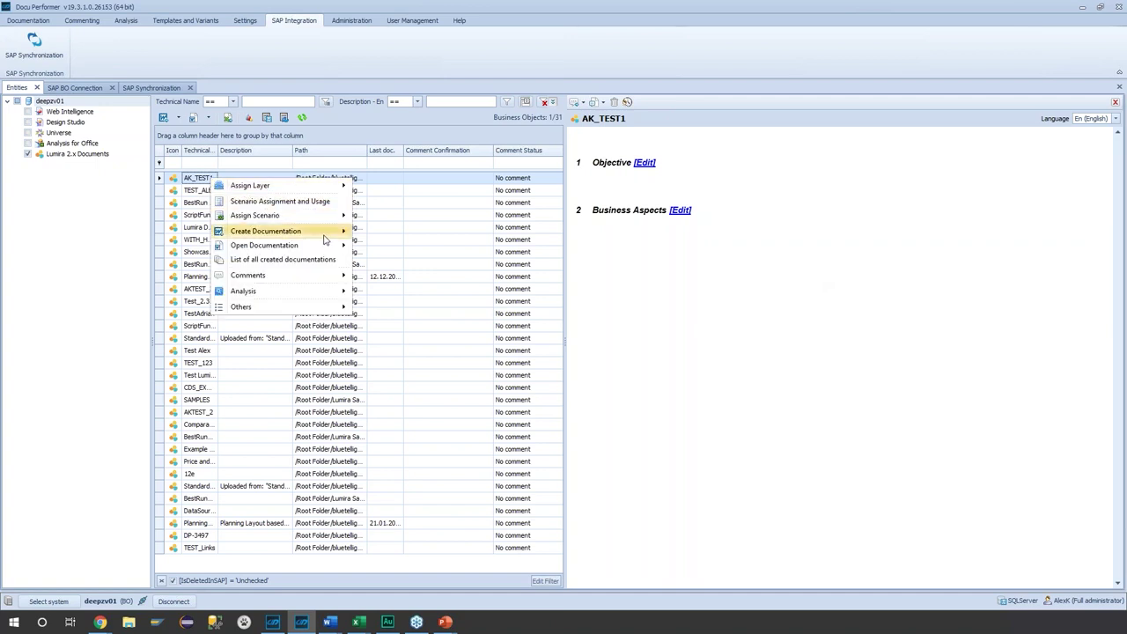
pyautogui.moveTo(324, 238)
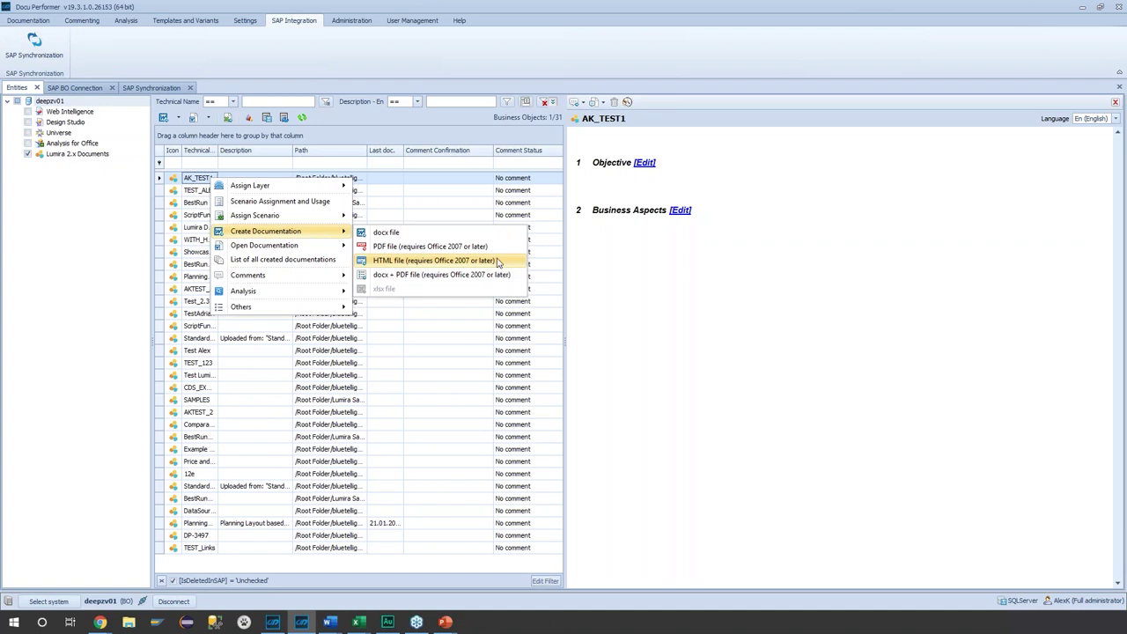
pyautogui.click(409, 7)
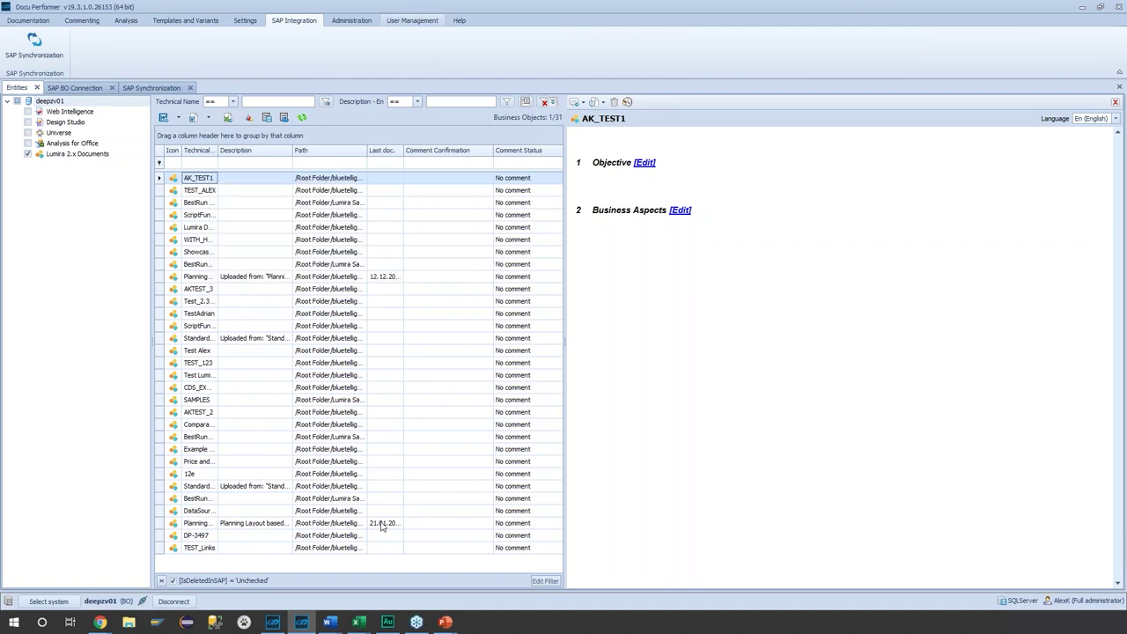
# - Bring up Lumira_deepzv01.docx and scroll through the Planning_Report_AK documentation
pyautogui.moveTo(330, 618)
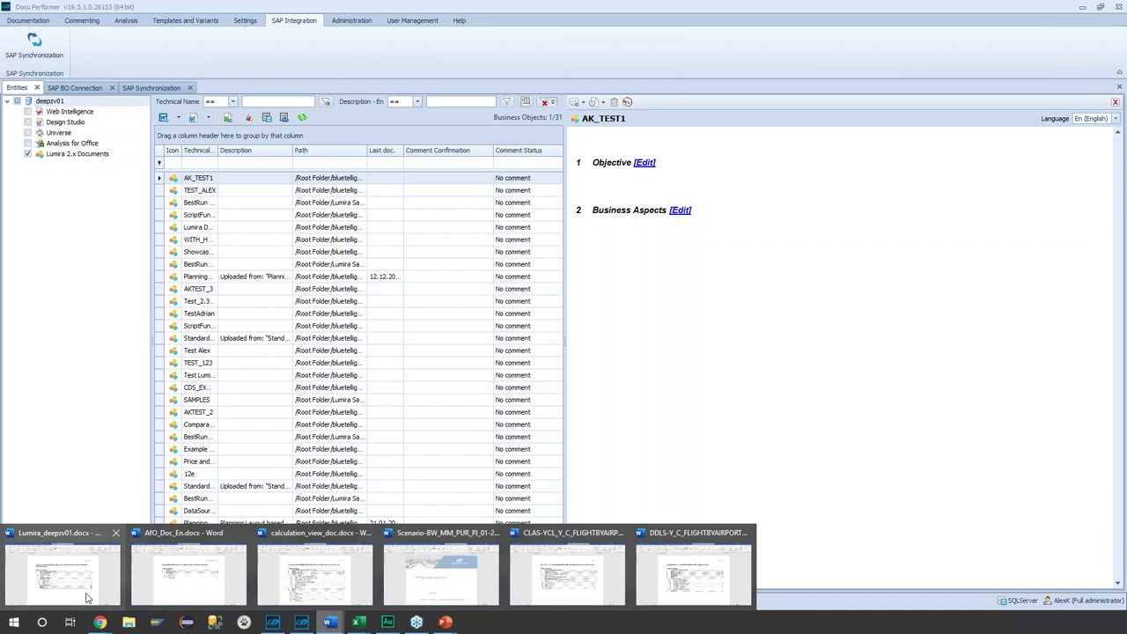
pyautogui.click(75, 592)
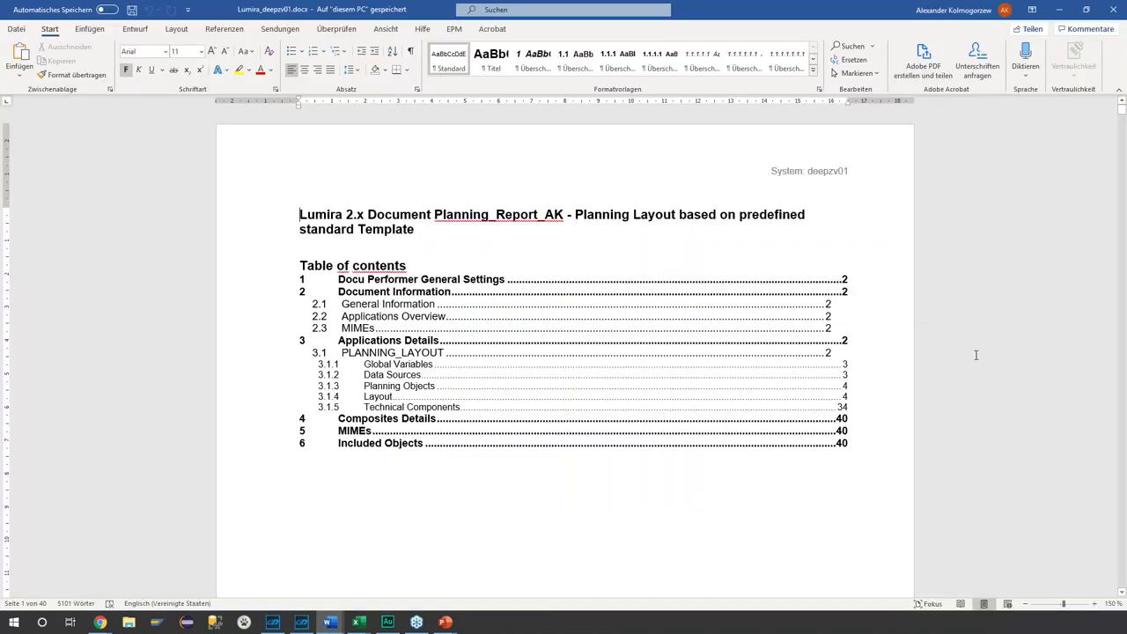
pyautogui.scroll(-6, 986, 325)
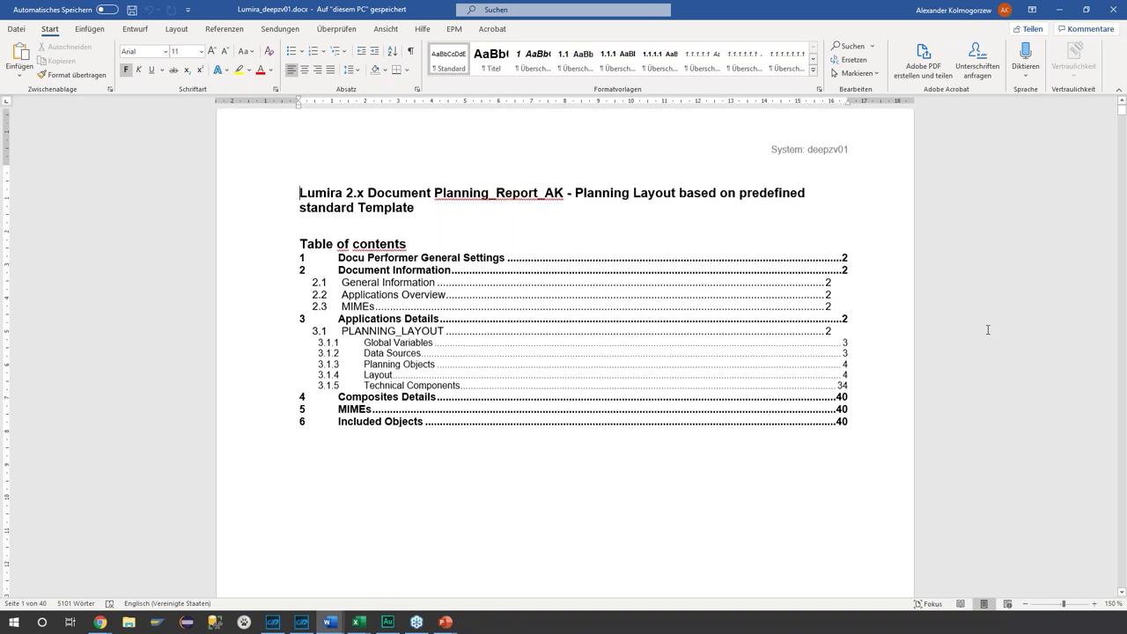
pyautogui.scroll(-12, 977, 352)
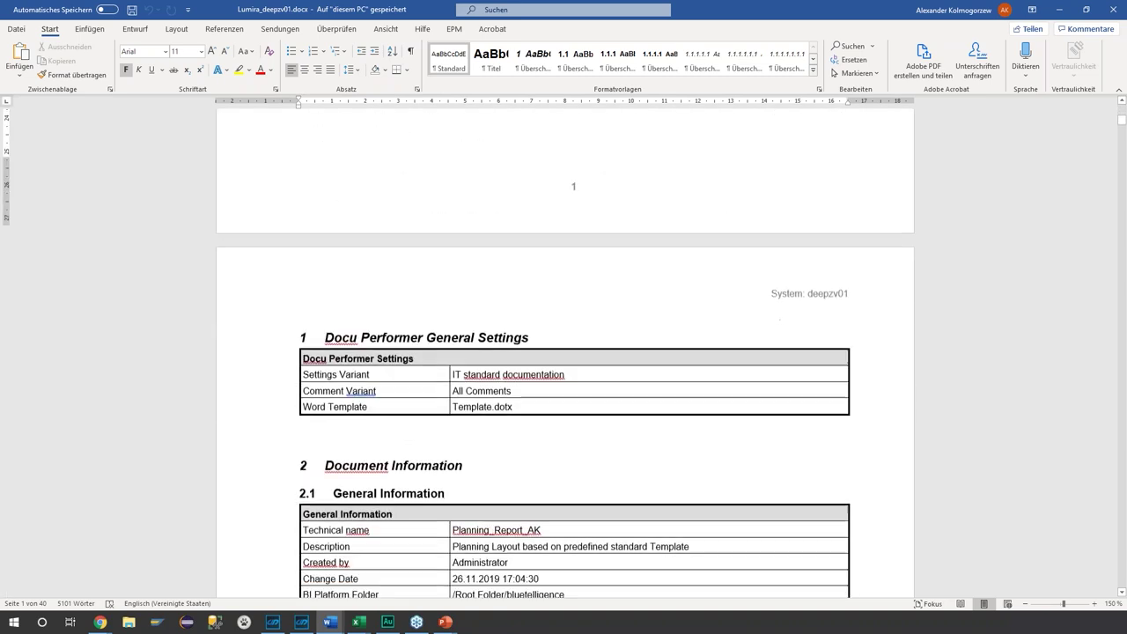
pyautogui.scroll(-5, 1004, 410)
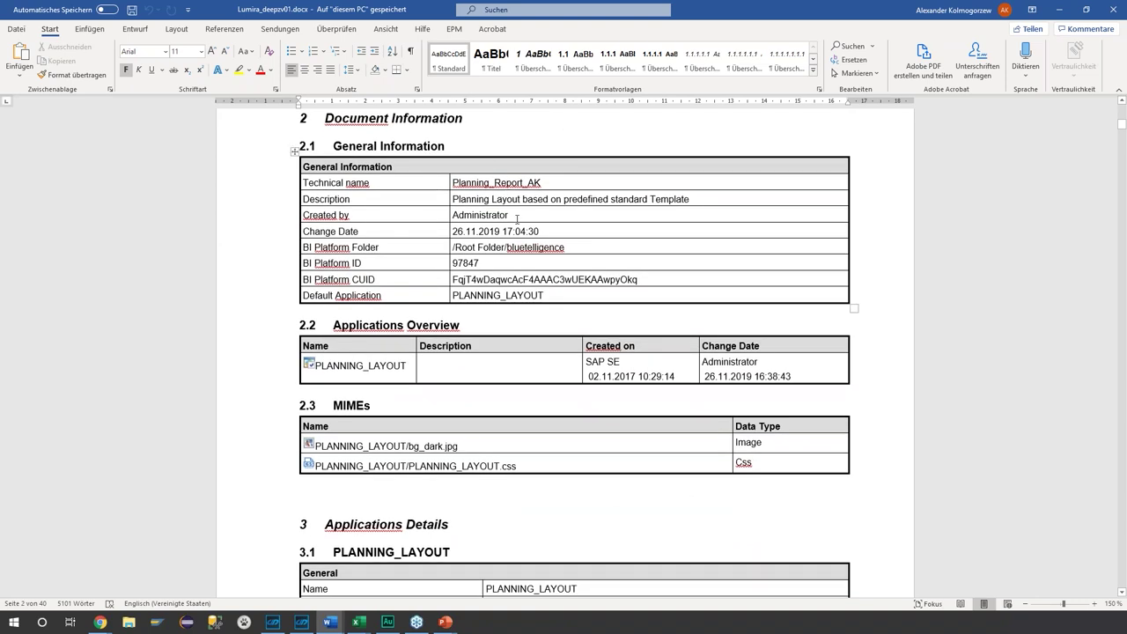
pyautogui.scroll(-2, 517, 218)
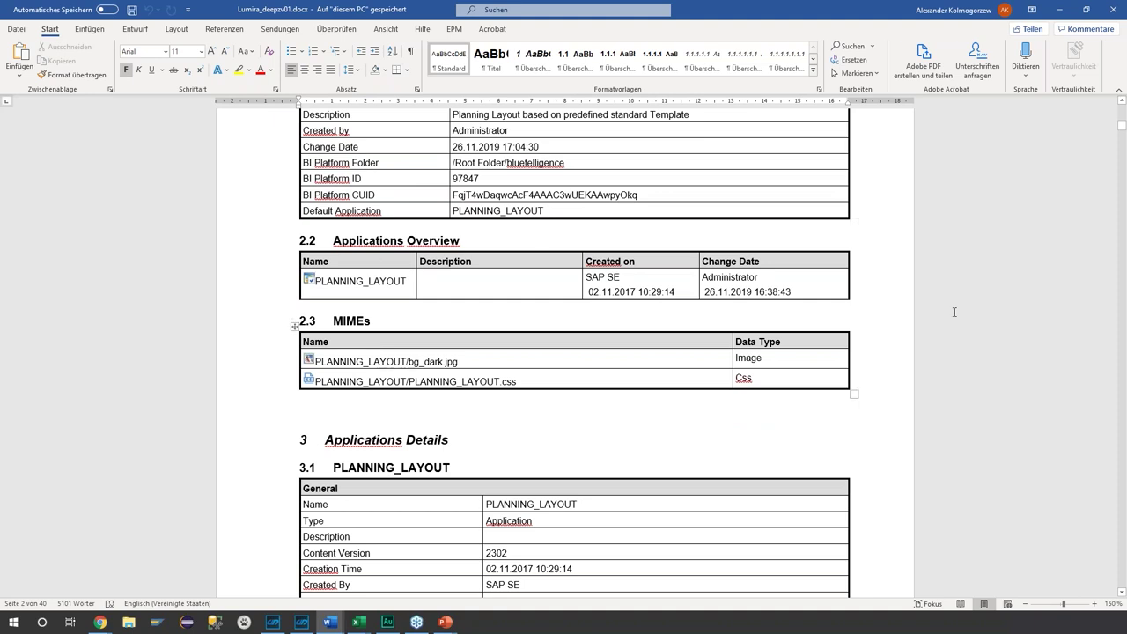
pyautogui.scroll(-5, 903, 343)
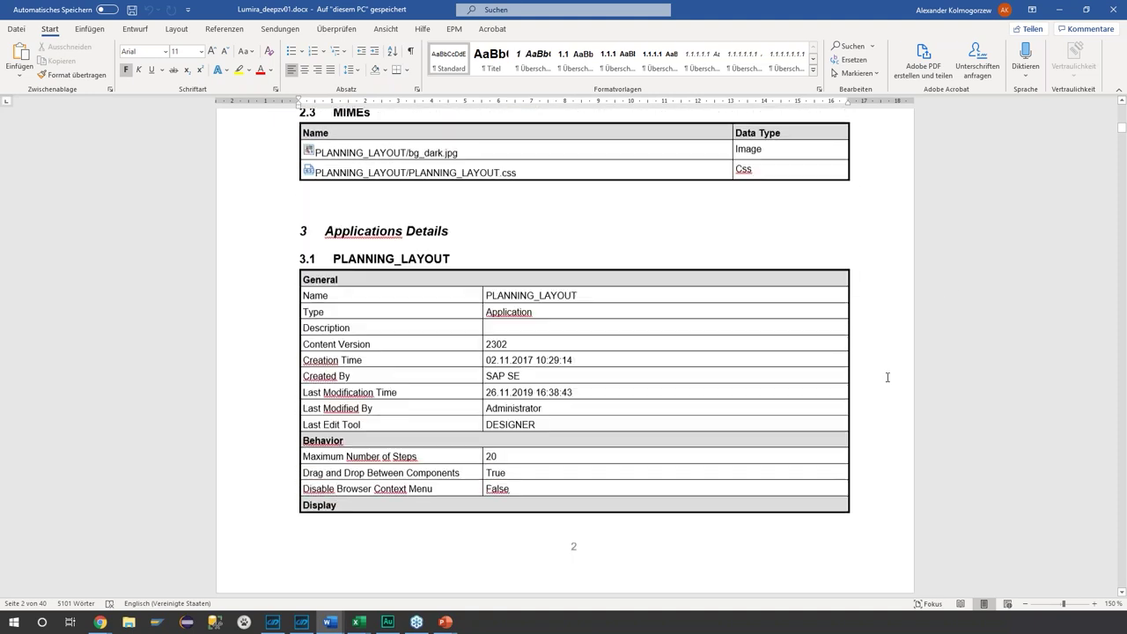
pyautogui.scroll(-11, 887, 377)
pyautogui.scroll(-8, 563, 352)
pyautogui.scroll(-10, 878, 368)
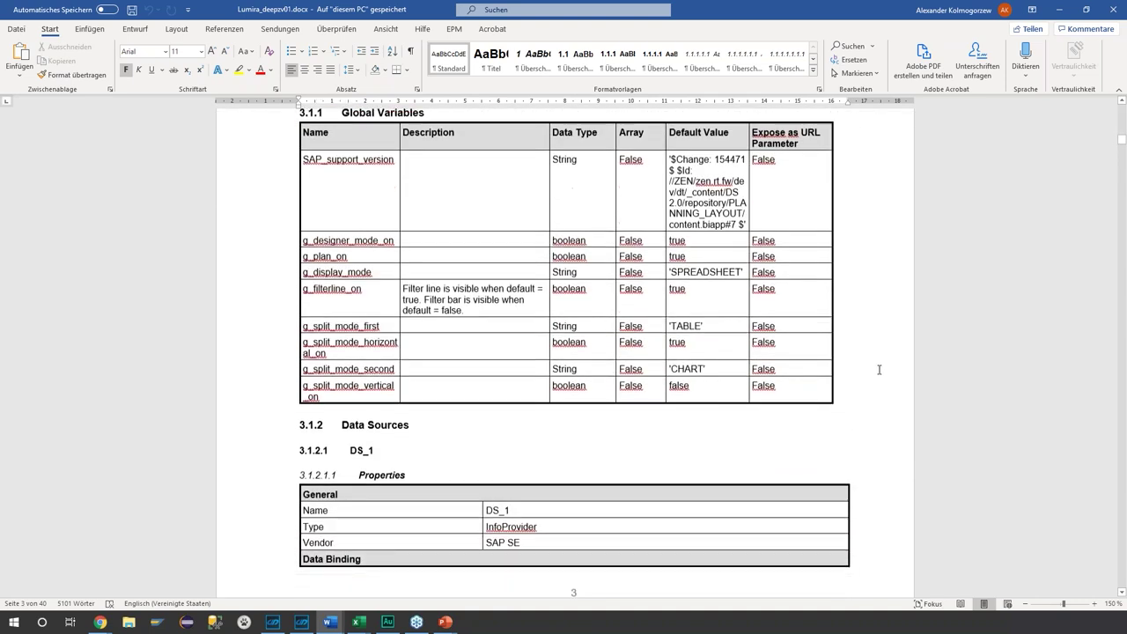
# - Review the BACKGROUND_IMAGE, FILTER_AREA_BACKGROUND and FILTERBAR property tables, then bring up AfO_Doc_En.docx
pyautogui.scroll(-12, 892, 372)
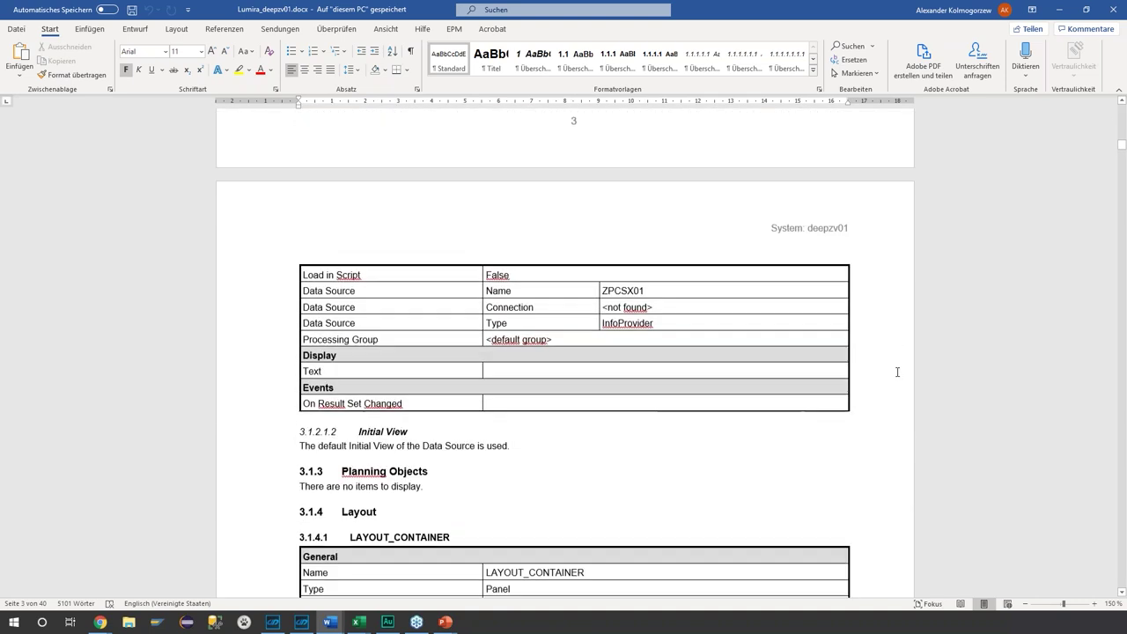
pyautogui.scroll(-7, 901, 371)
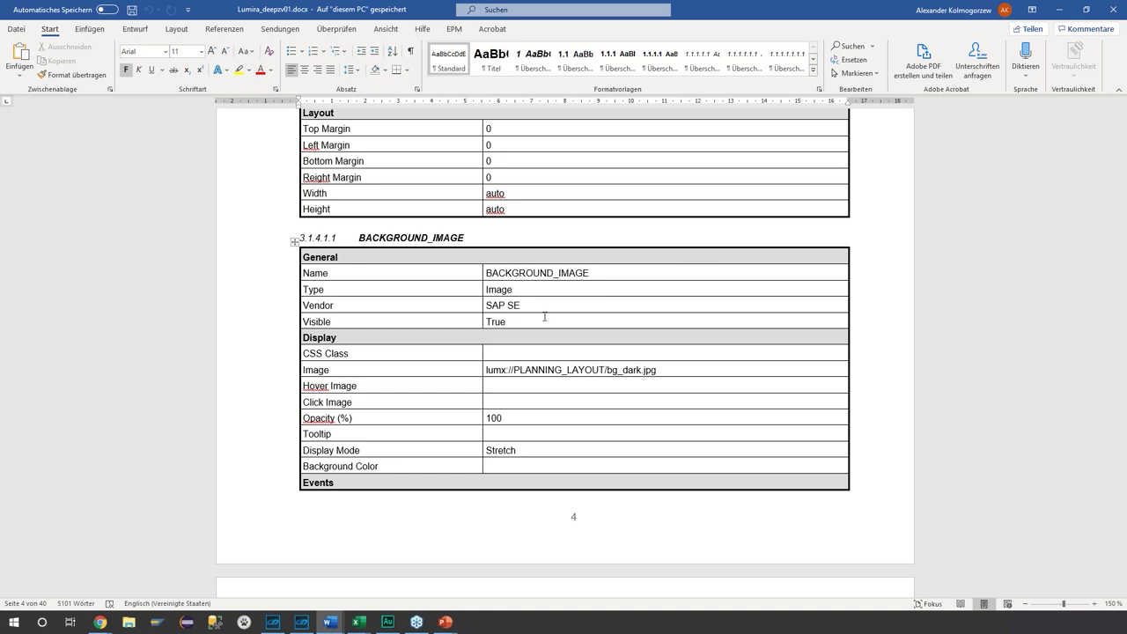
pyautogui.scroll(-3, 873, 290)
pyautogui.scroll(-15, 872, 291)
pyautogui.scroll(-12, 883, 295)
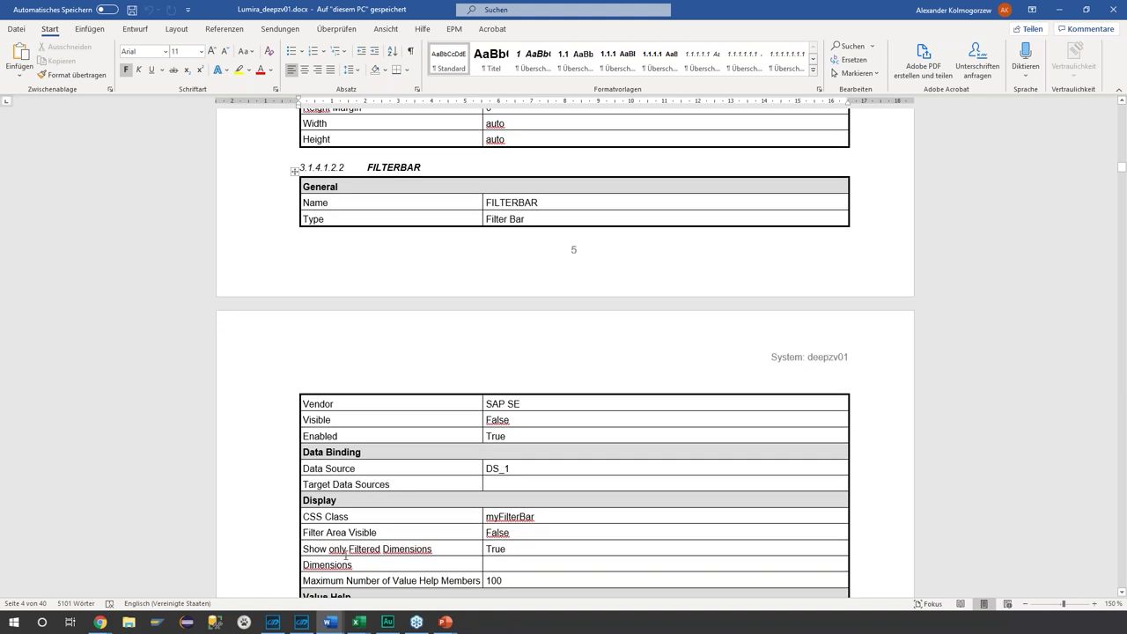
pyautogui.moveTo(329, 622)
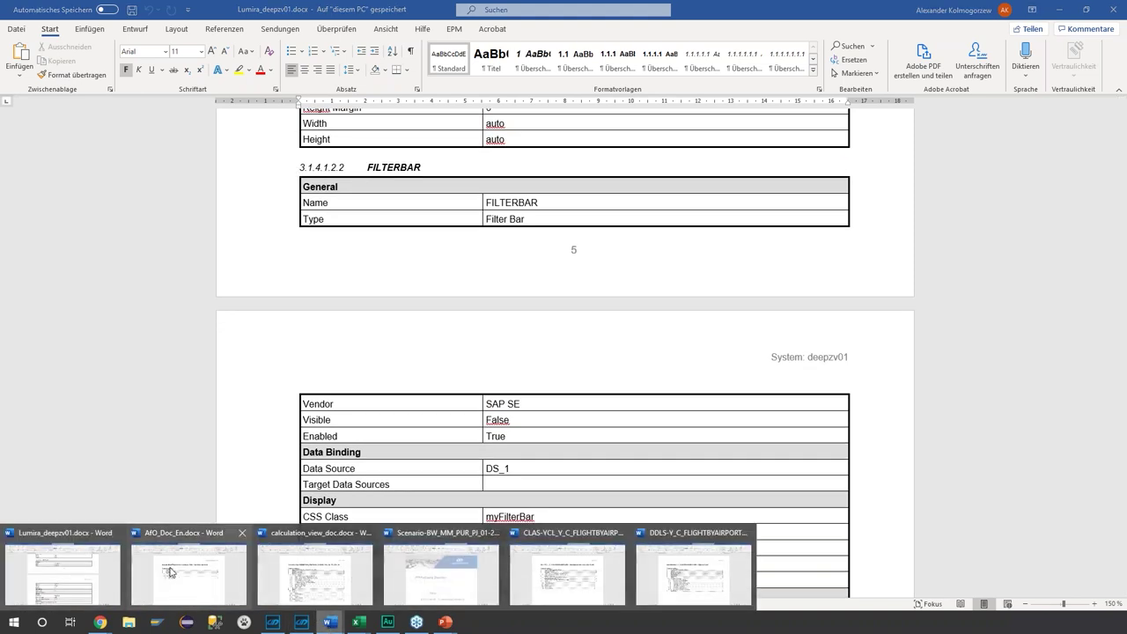
pyautogui.click(172, 573)
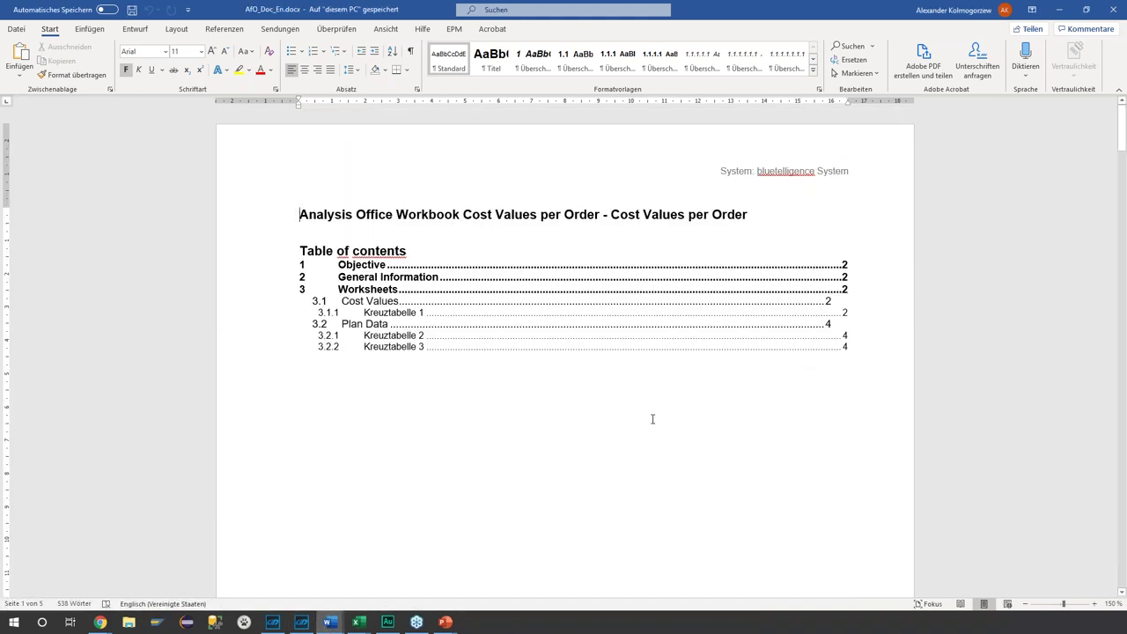
# - Review the AfO_Doc_En.docx Objective section and the Query type row
pyautogui.scroll(-18, 652, 419)
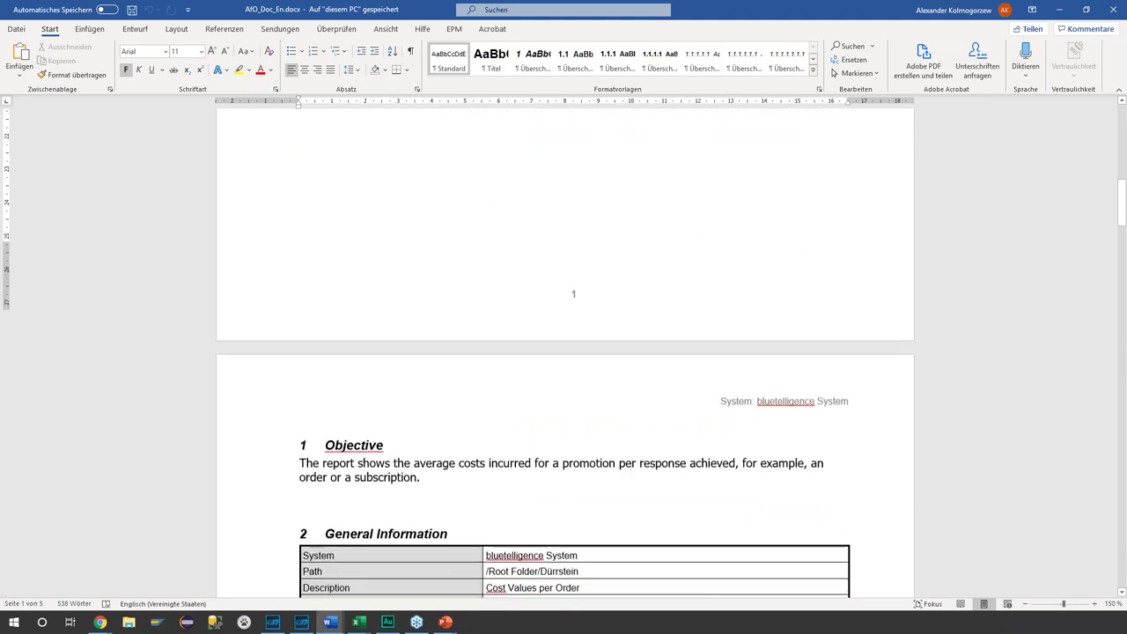
pyautogui.scroll(-7, 652, 419)
pyautogui.moveTo(431, 195); pyautogui.dragTo(311, 162)
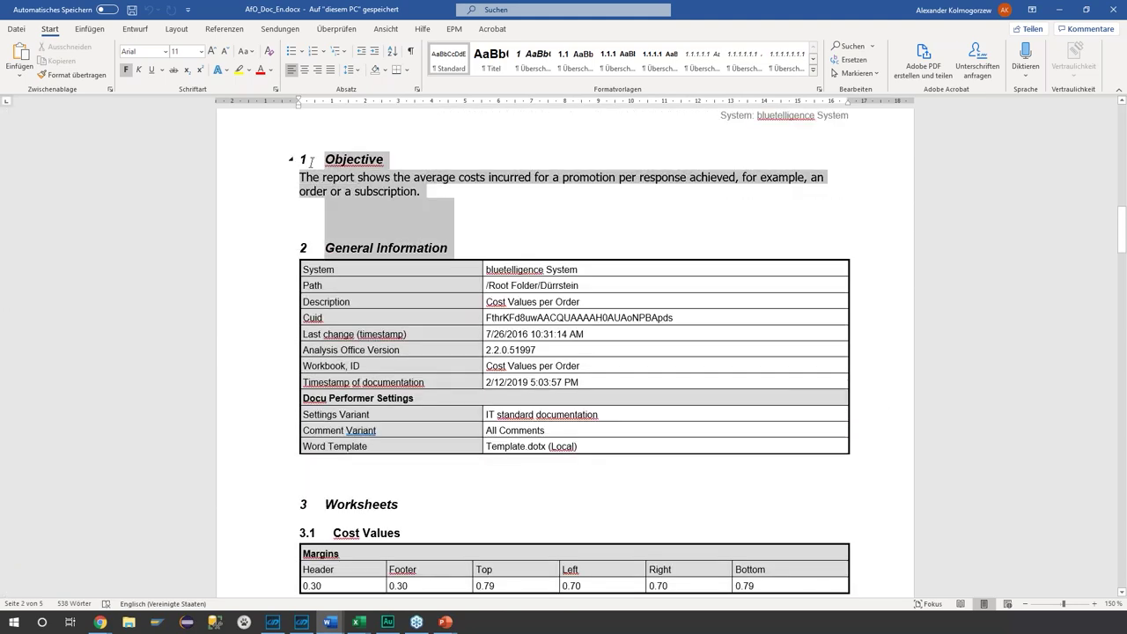
pyautogui.click(304, 269)
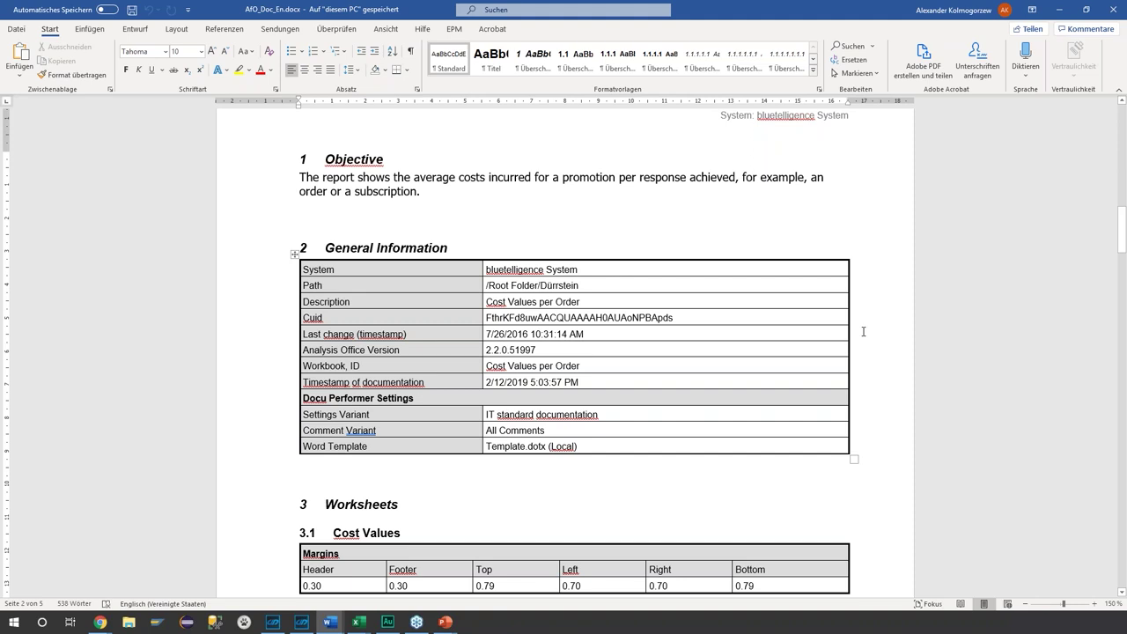
pyautogui.scroll(-9, 576, 373)
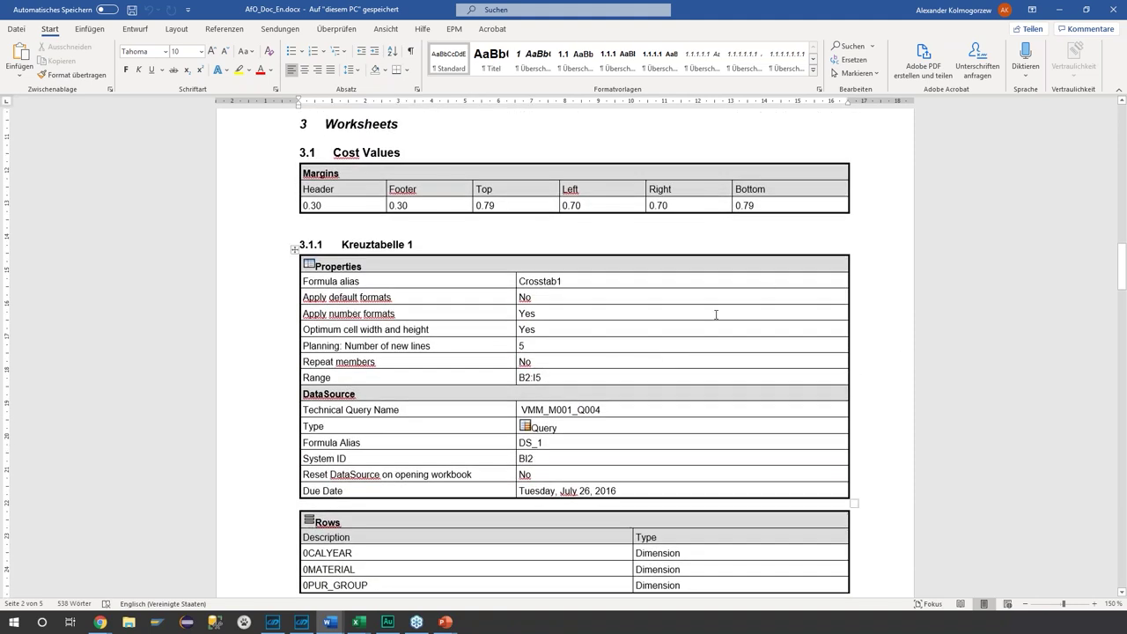
pyautogui.scroll(-3, 717, 314)
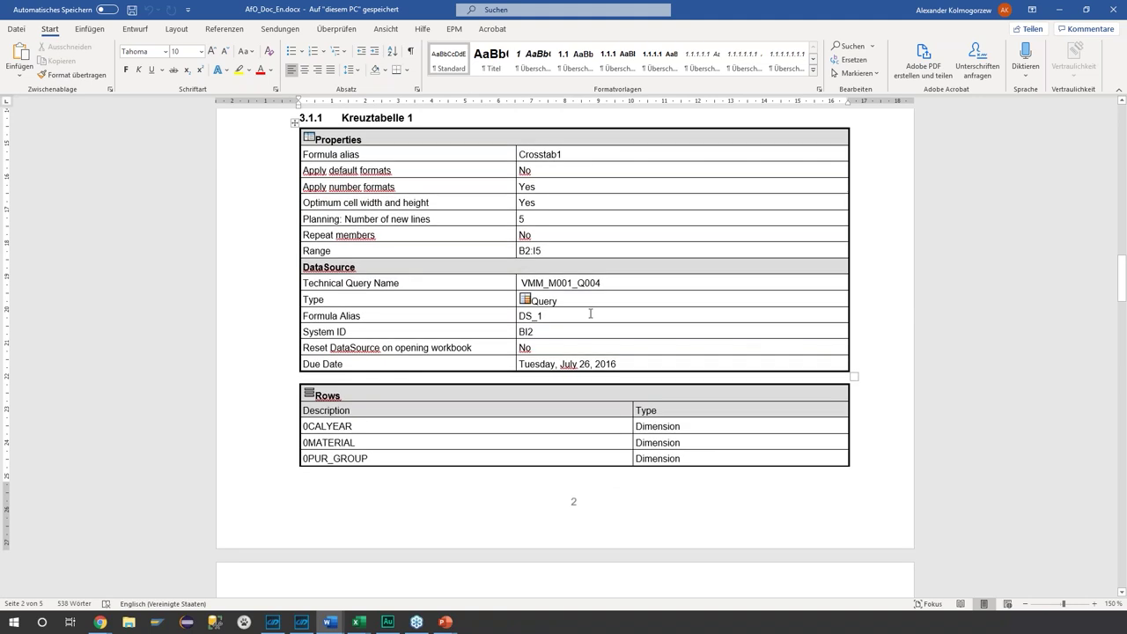
pyautogui.doubleClick(539, 300)
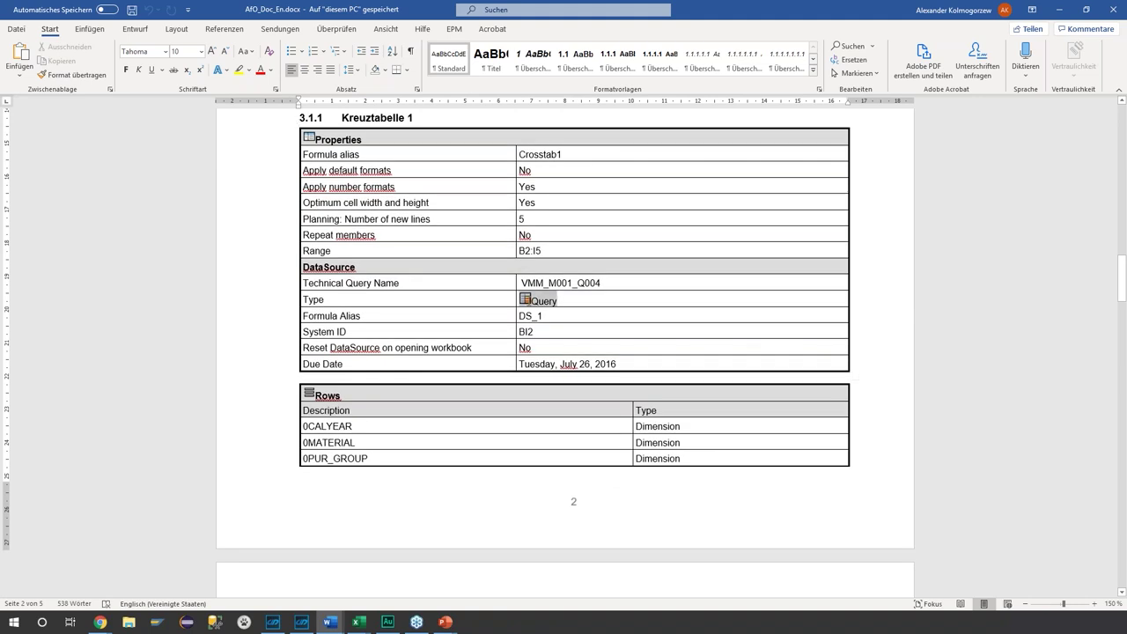
pyautogui.click(627, 302)
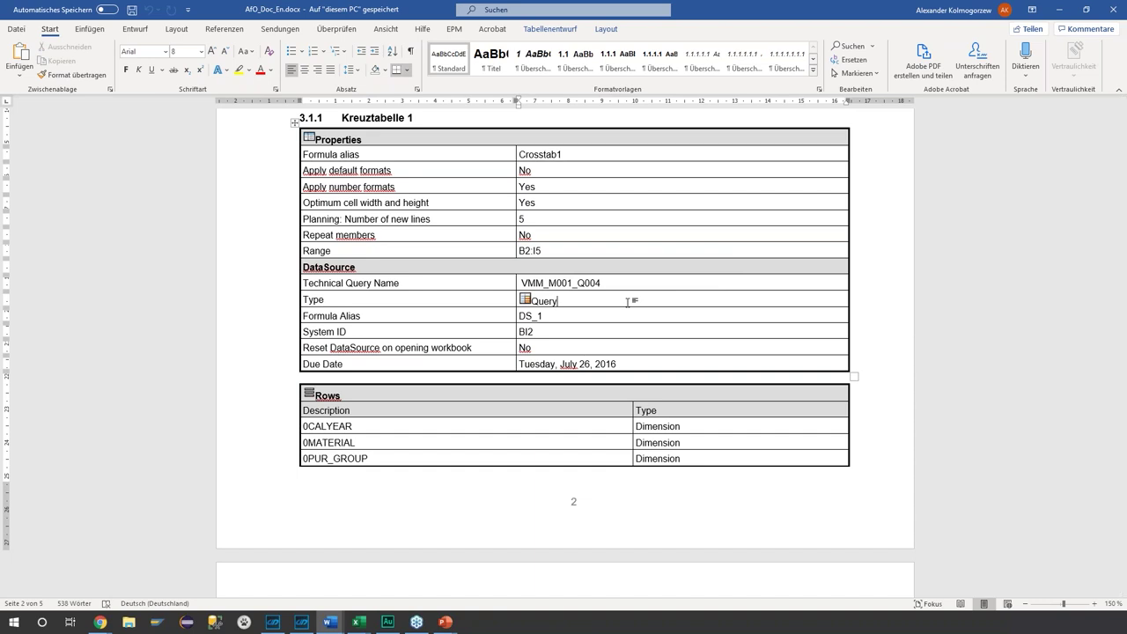
# - Inspect the measure IDs in the Columns table, then switch back to Lumira_deepzv01.docx
pyautogui.scroll(-10, 628, 302)
pyautogui.scroll(-2, 963, 344)
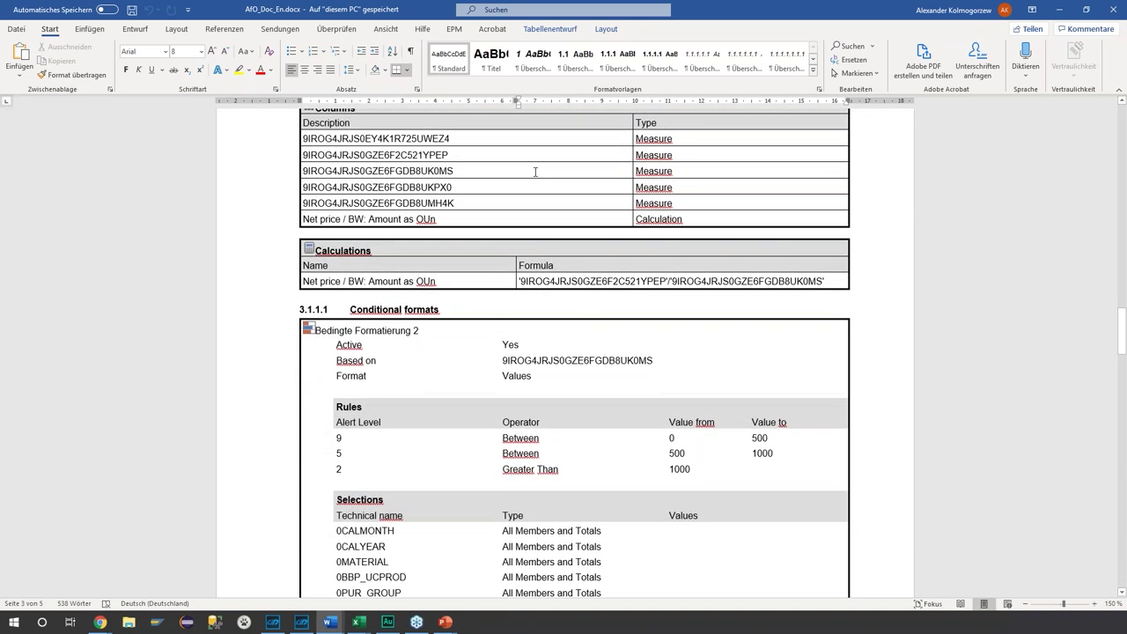
pyautogui.doubleClick(414, 138)
pyautogui.scroll(1, 432, 202)
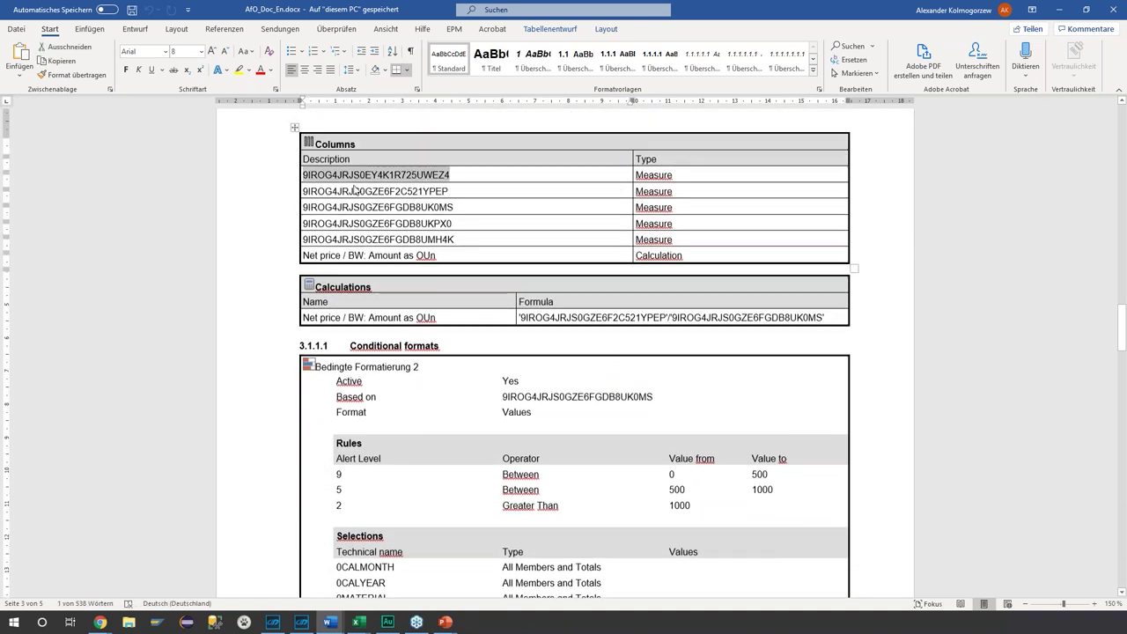
pyautogui.moveTo(459, 181); pyautogui.dragTo(302, 180)
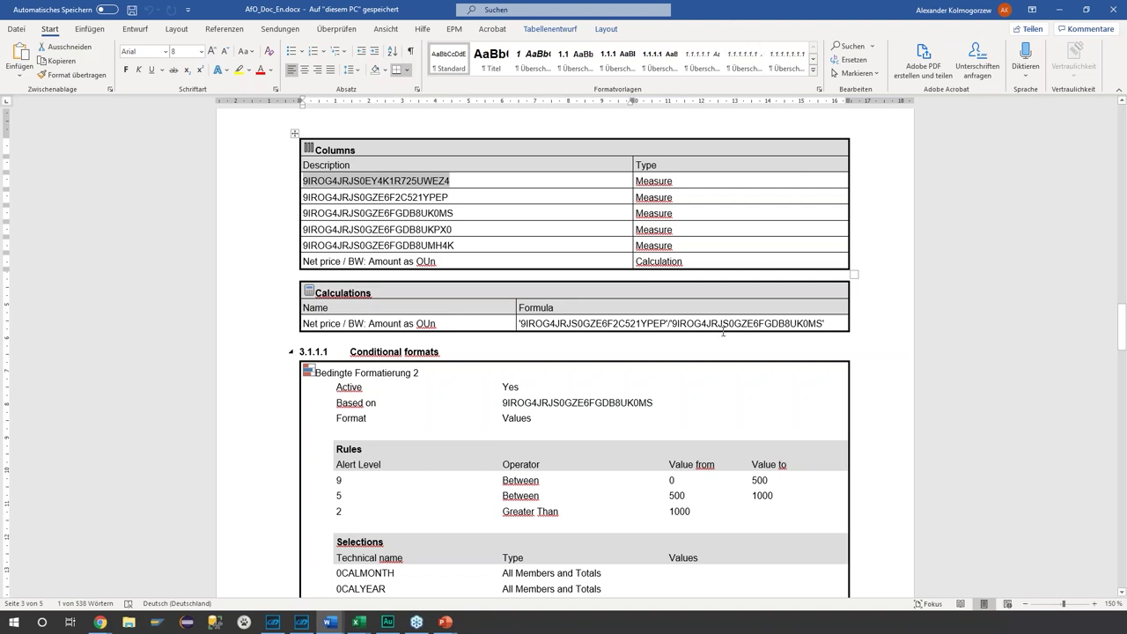
pyautogui.scroll(-6, 655, 334)
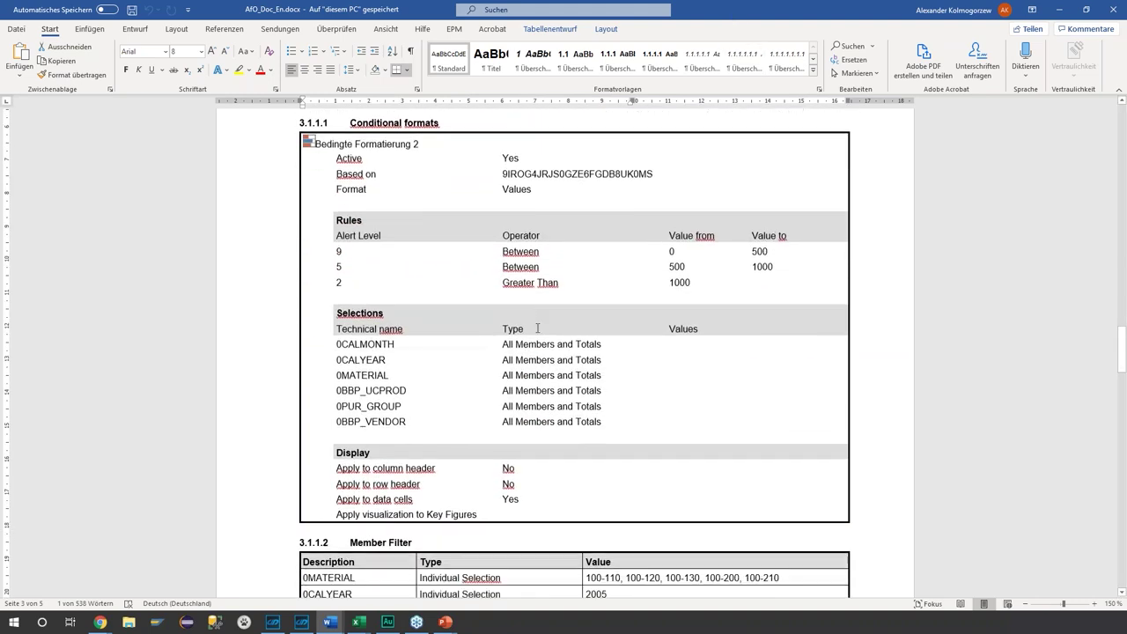
pyautogui.scroll(-11, 654, 333)
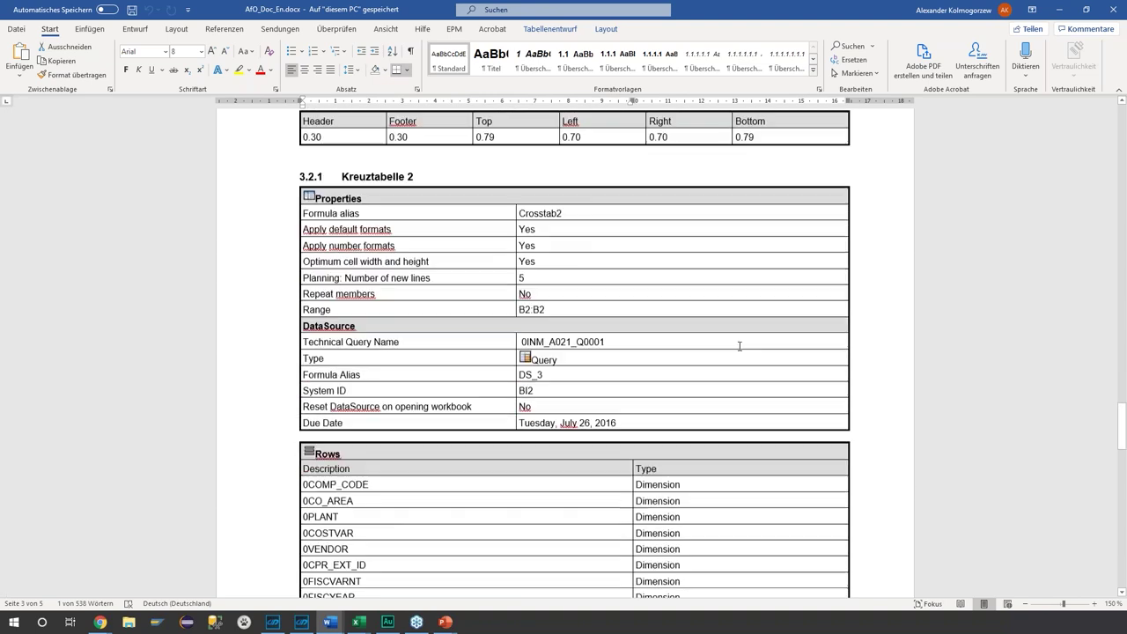
pyautogui.hotkey('alt', 'Tab')
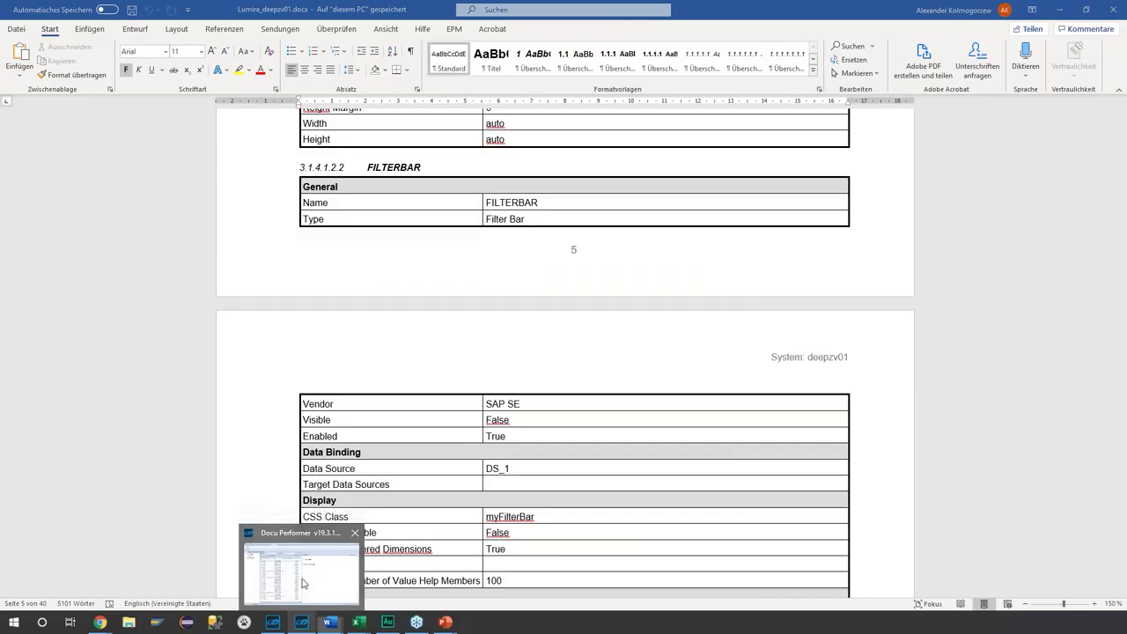
# - Close the AK_TEST1 preview panel and run Analyze/Compare on AK_TEST1
pyautogui.click(301, 621)
pyautogui.click(1114, 102)
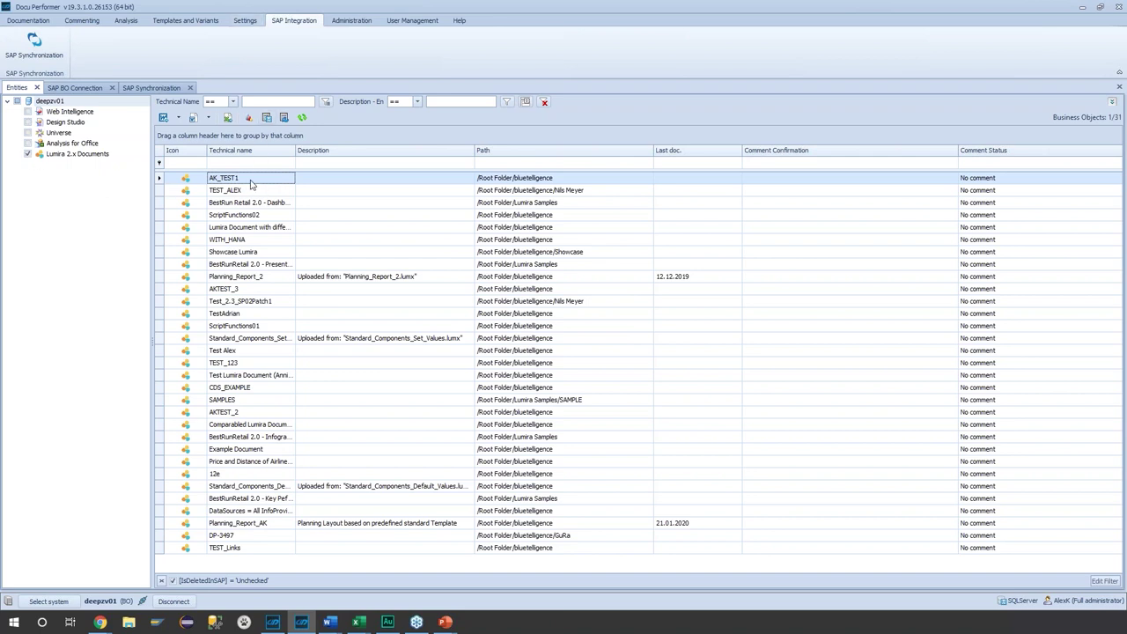
pyautogui.rightClick(251, 182)
pyautogui.moveTo(334, 293)
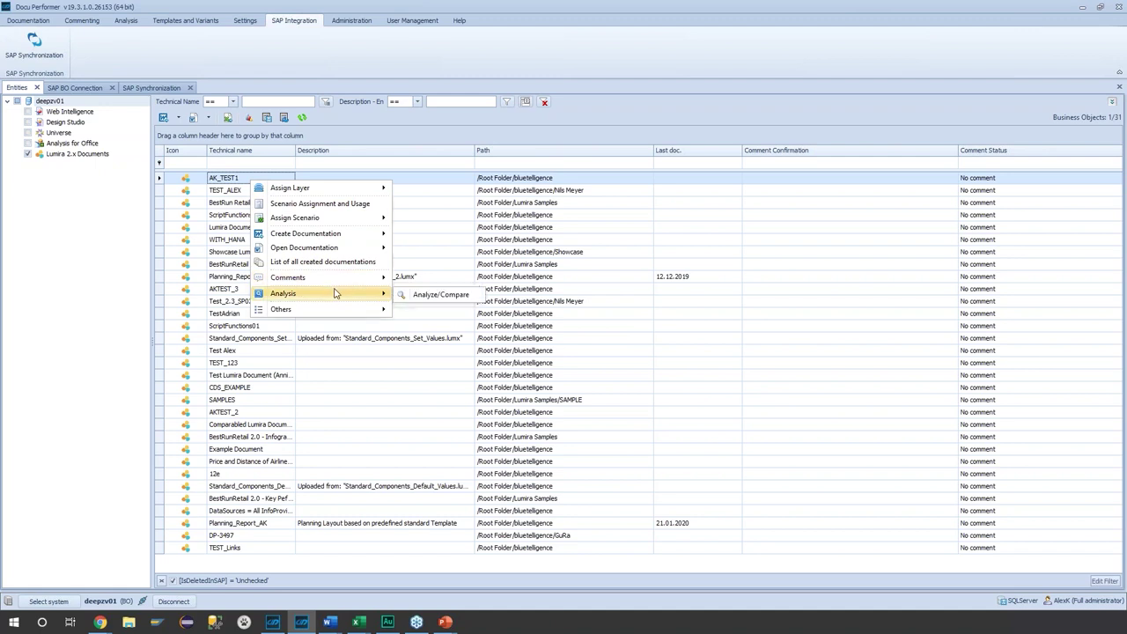
pyautogui.click(467, 299)
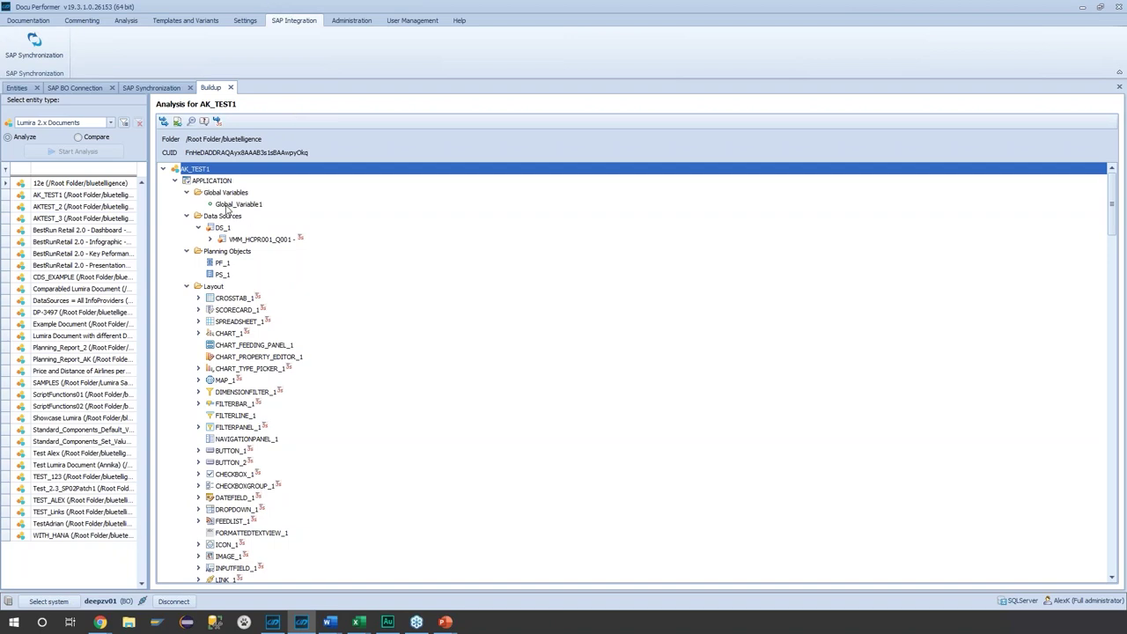
# - Expand the whole AK_TEST1 analysis tree down to its event script lines
pyautogui.scroll(-1, 335, 431)
pyautogui.scroll(1, 333, 414)
pyautogui.click(217, 120)
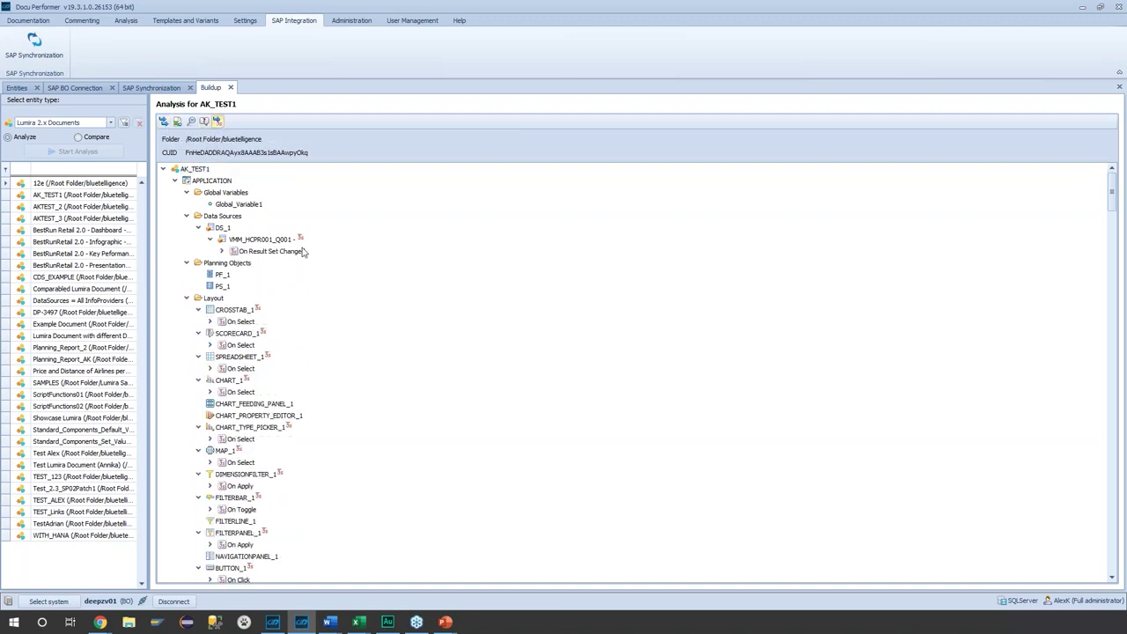
pyautogui.click(169, 123)
pyautogui.scroll(-10, 310, 364)
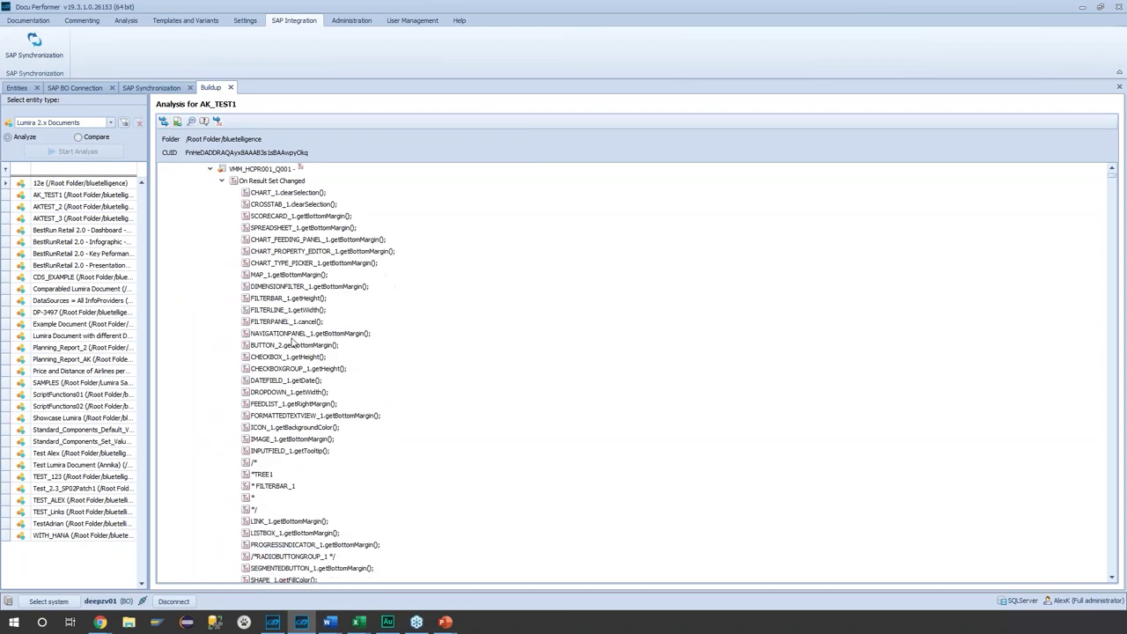
pyautogui.scroll(10, 310, 364)
pyautogui.scroll(-5, 308, 363)
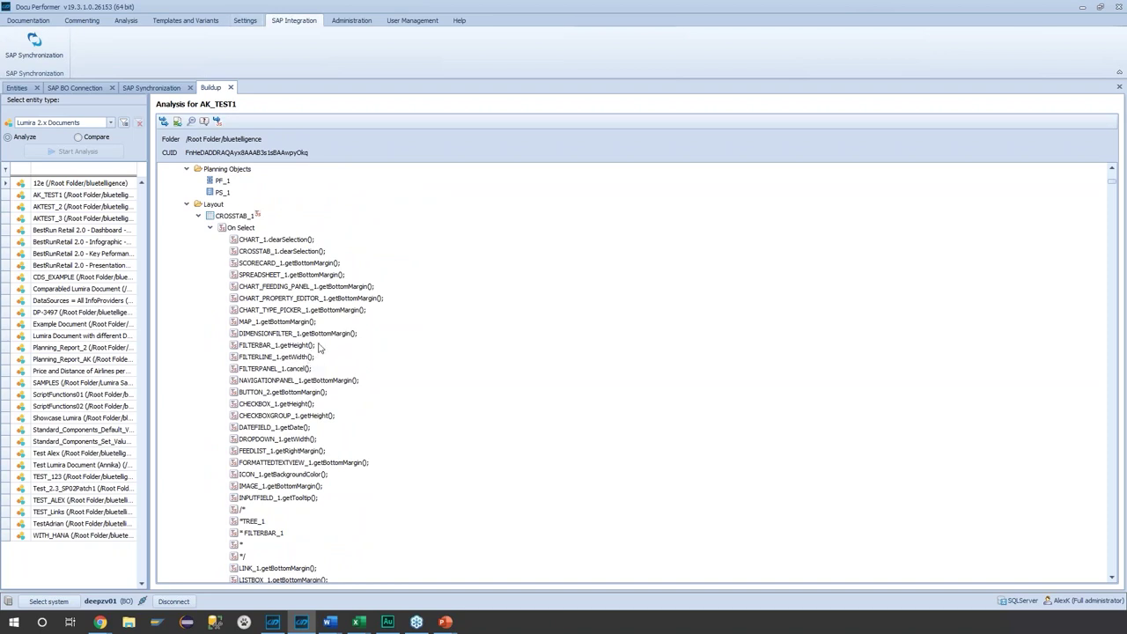
pyautogui.scroll(3, 239, 276)
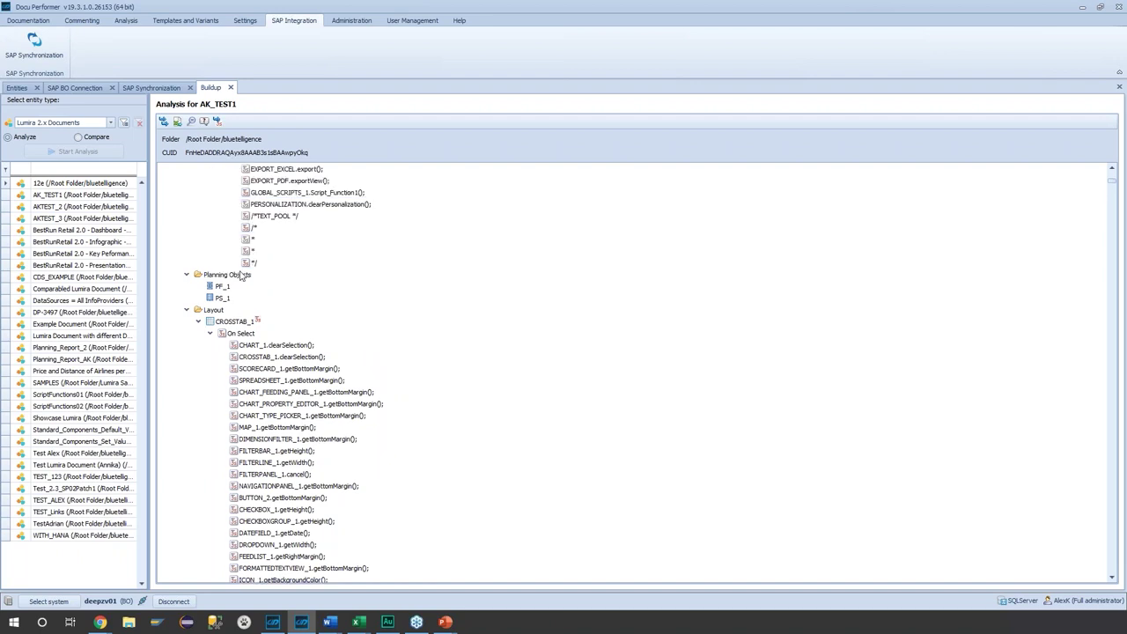
# - Export the analysis tree to Excel and switch to the other Docu Performer window
pyautogui.click(224, 324)
pyautogui.rightClick(235, 322)
pyautogui.click(269, 334)
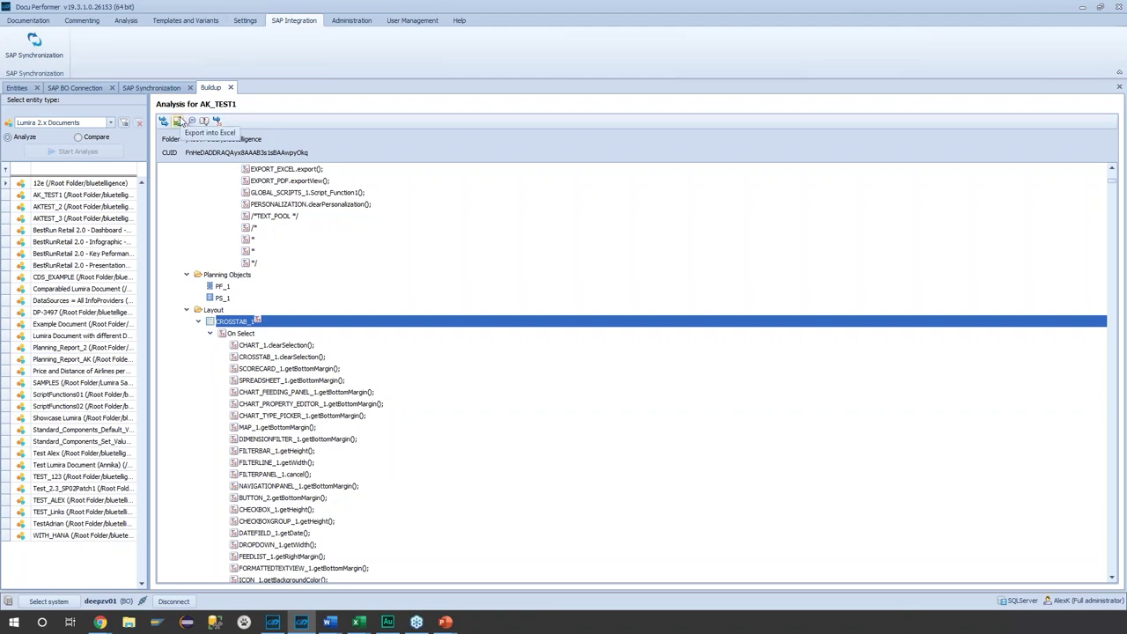
pyautogui.click(177, 121)
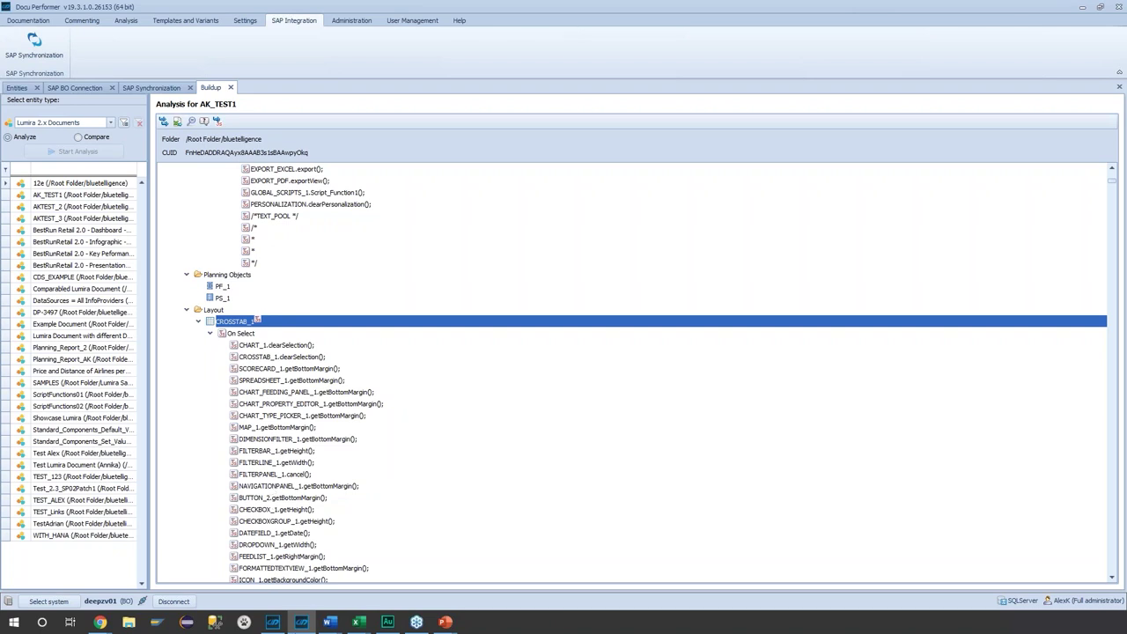
pyautogui.moveTo(274, 622)
pyautogui.click(268, 587)
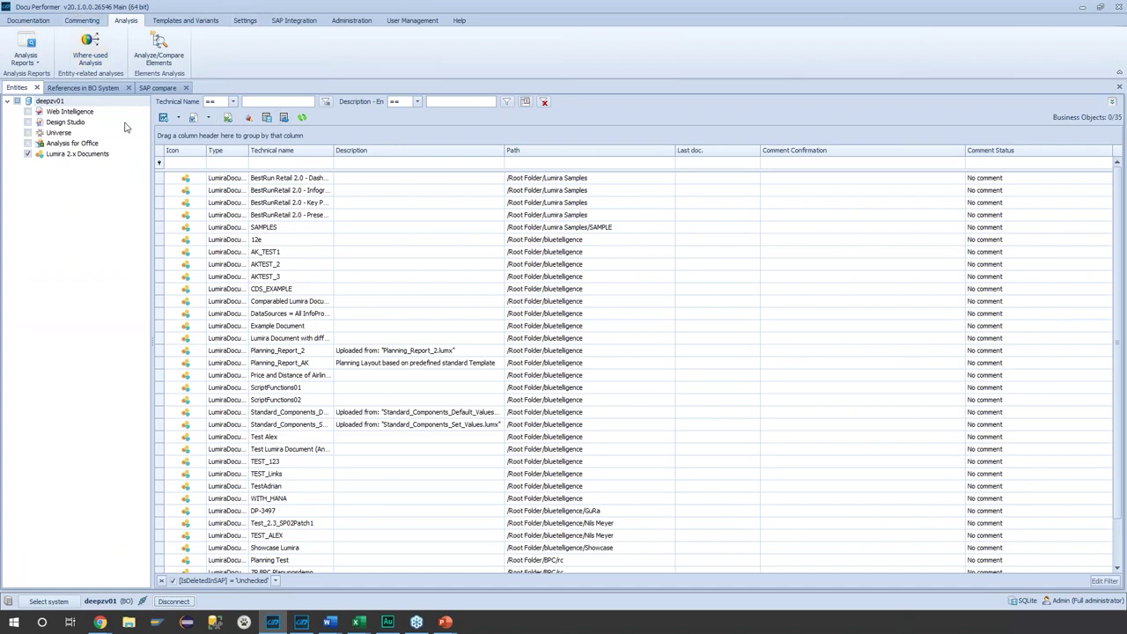
# - Show the BO system references for VMM_H001 and edit its search term
pyautogui.click(88, 88)
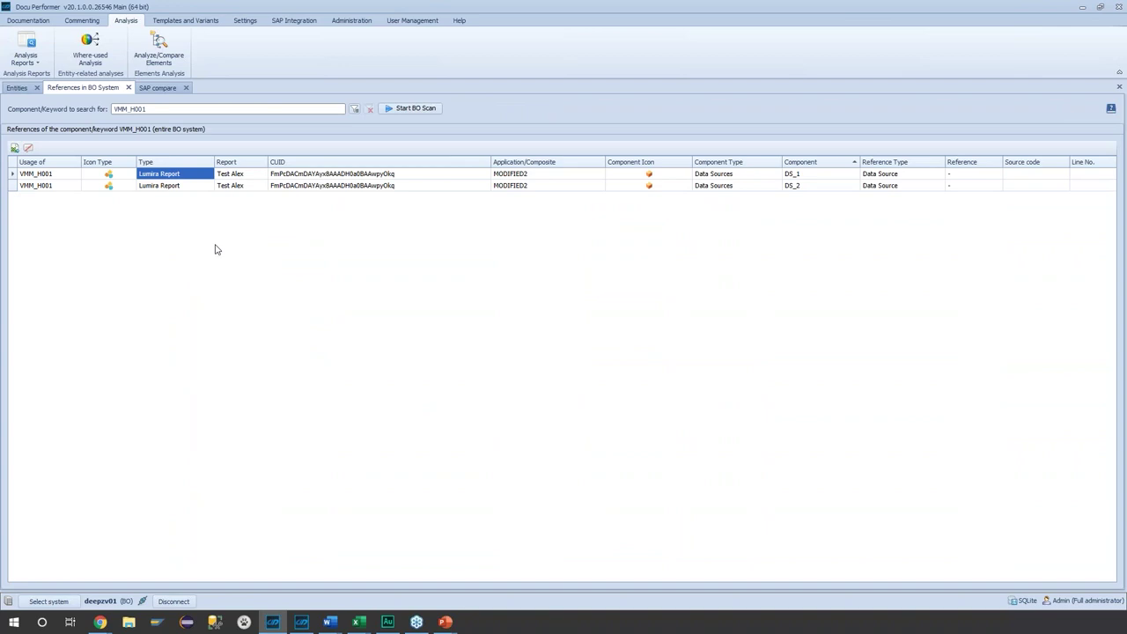
pyautogui.click(159, 111)
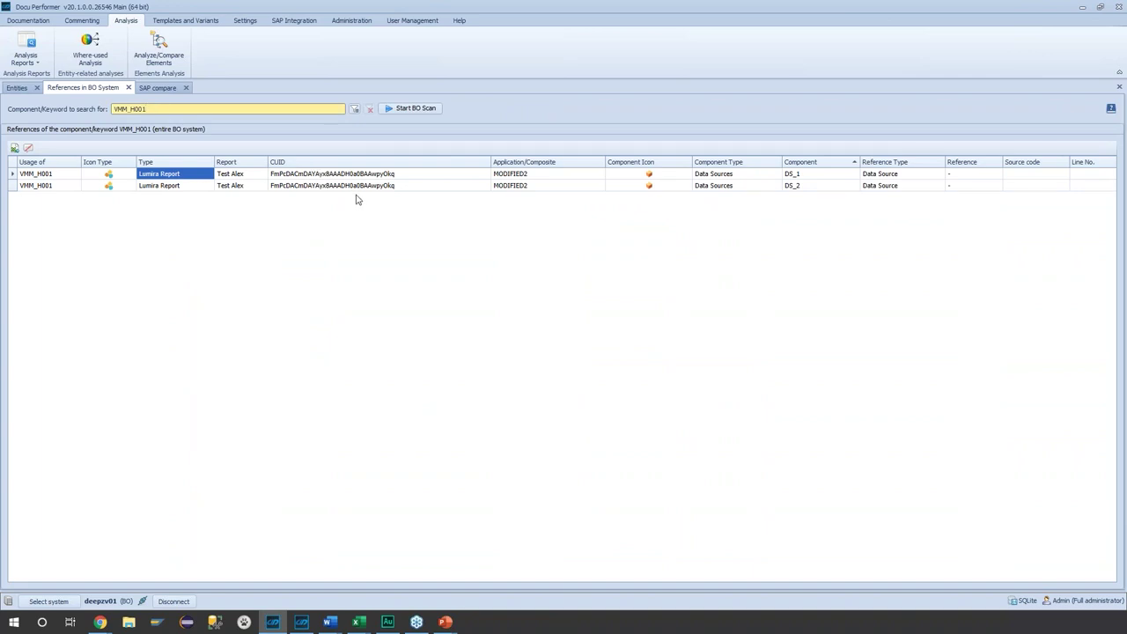
pyautogui.moveTo(156, 111); pyautogui.dragTo(81, 117)
pyautogui.click(433, 319)
pyautogui.click(178, 107)
# - Cancel the BO scan settings without scanning, then open the SAP system comparison
pyautogui.click(390, 112)
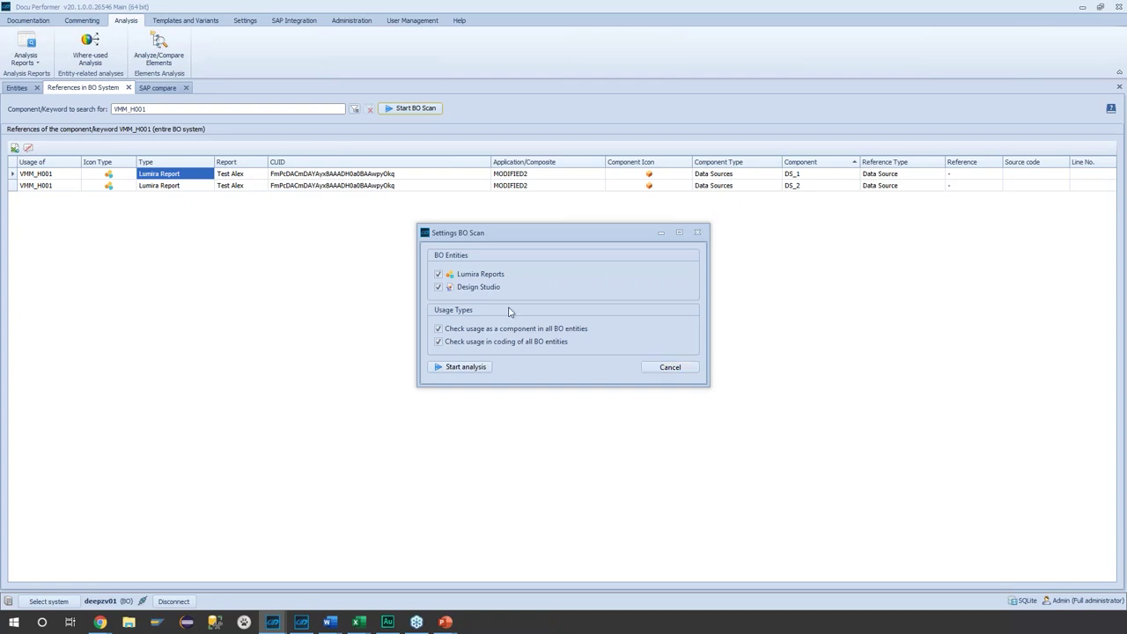
pyautogui.click(667, 367)
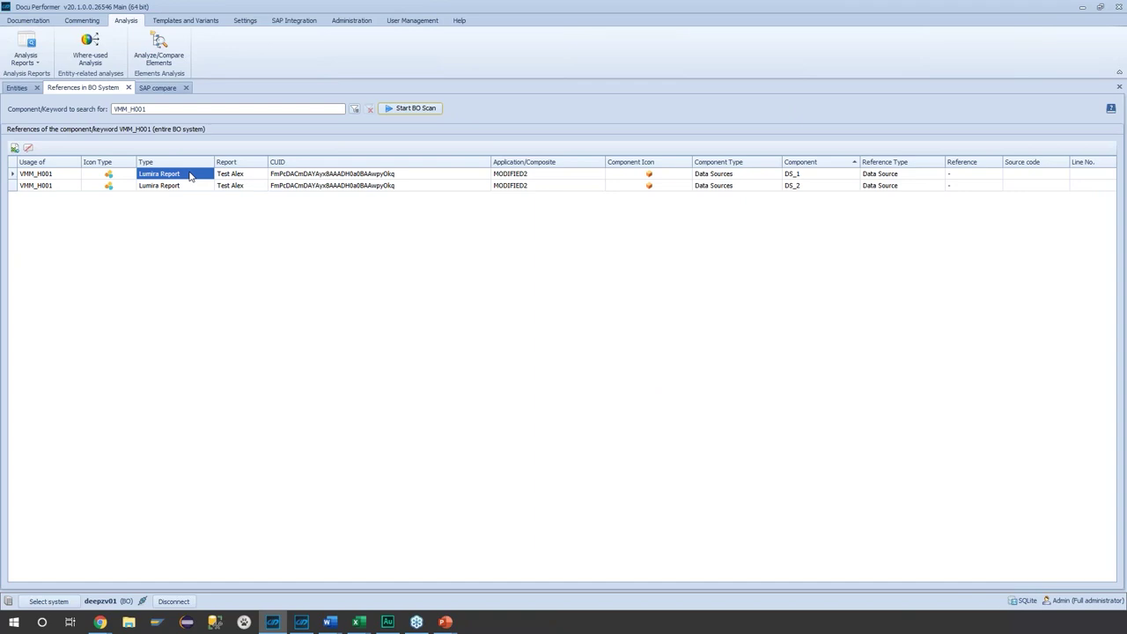
pyautogui.click(151, 88)
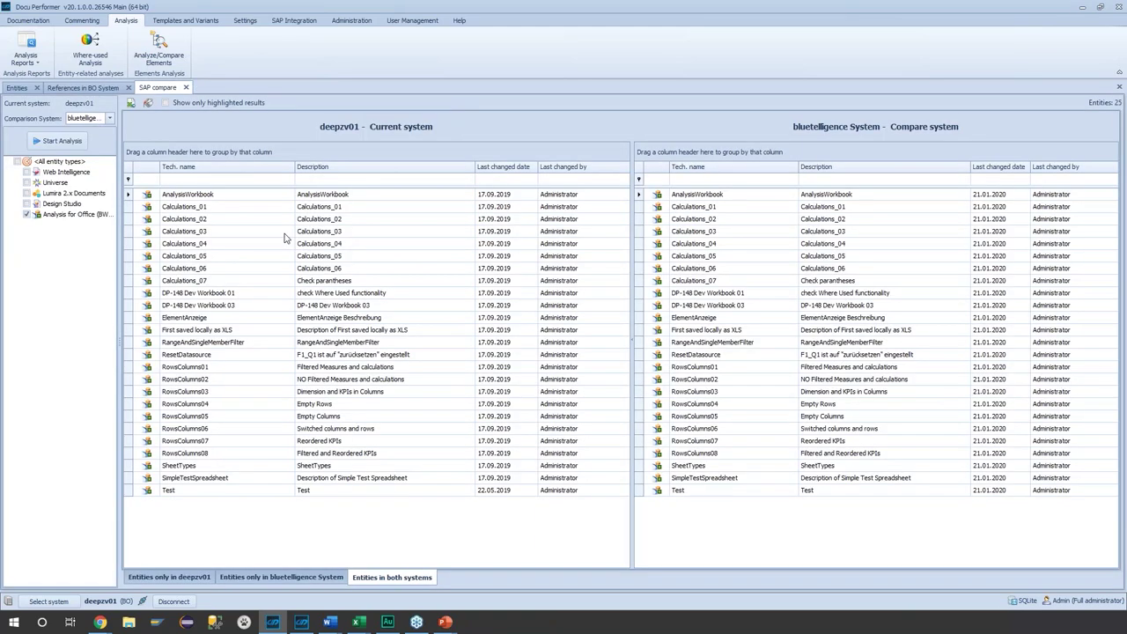
# - Compare Analysis for Office workbooks: only in deepzv01, only in bluetelligence System, and in both
pyautogui.click(73, 216)
pyautogui.click(165, 574)
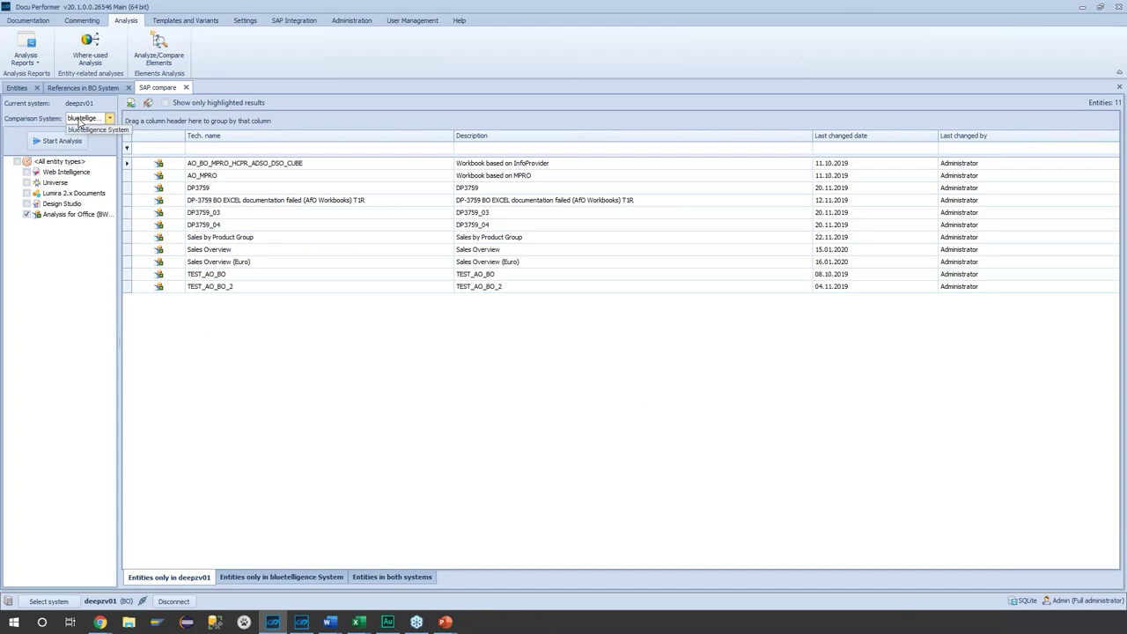
pyautogui.click(79, 121)
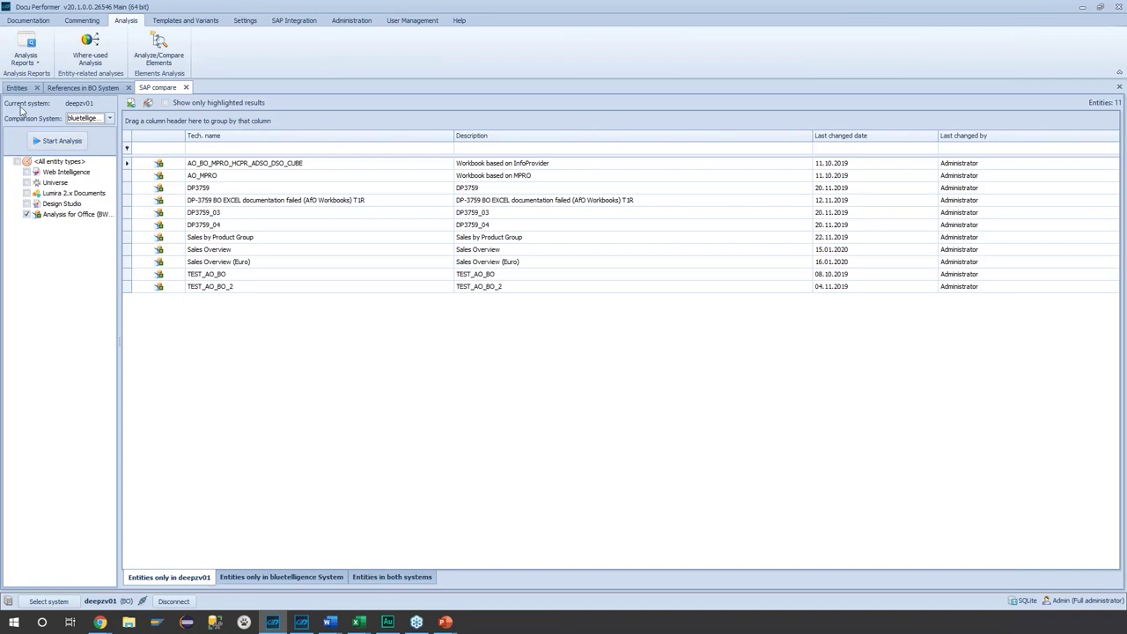
pyautogui.click(264, 578)
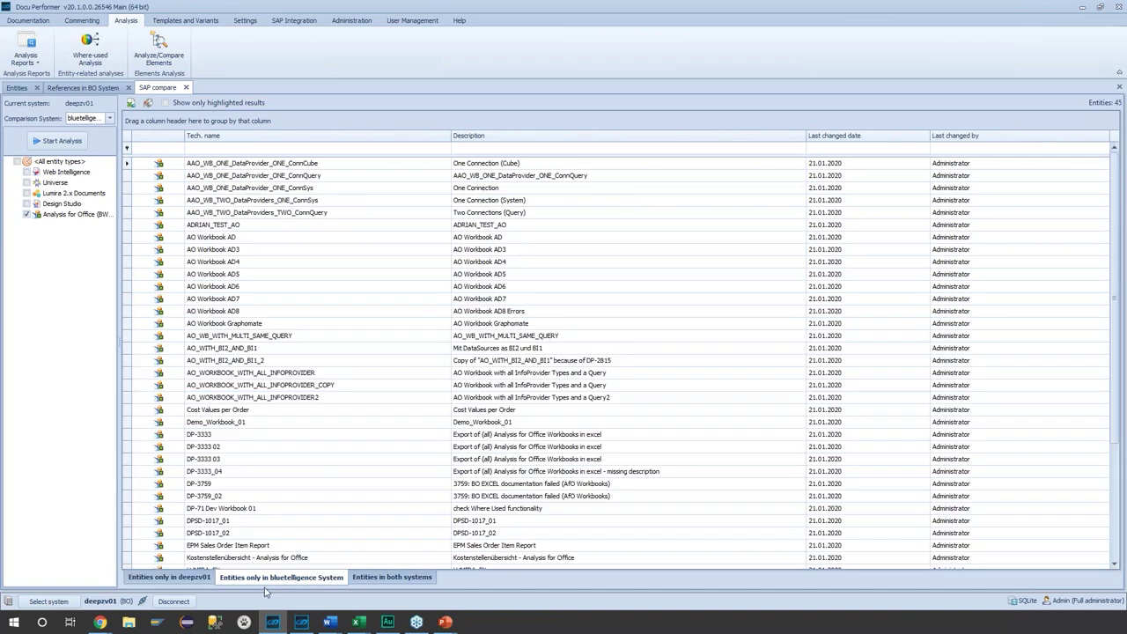
pyautogui.click(394, 577)
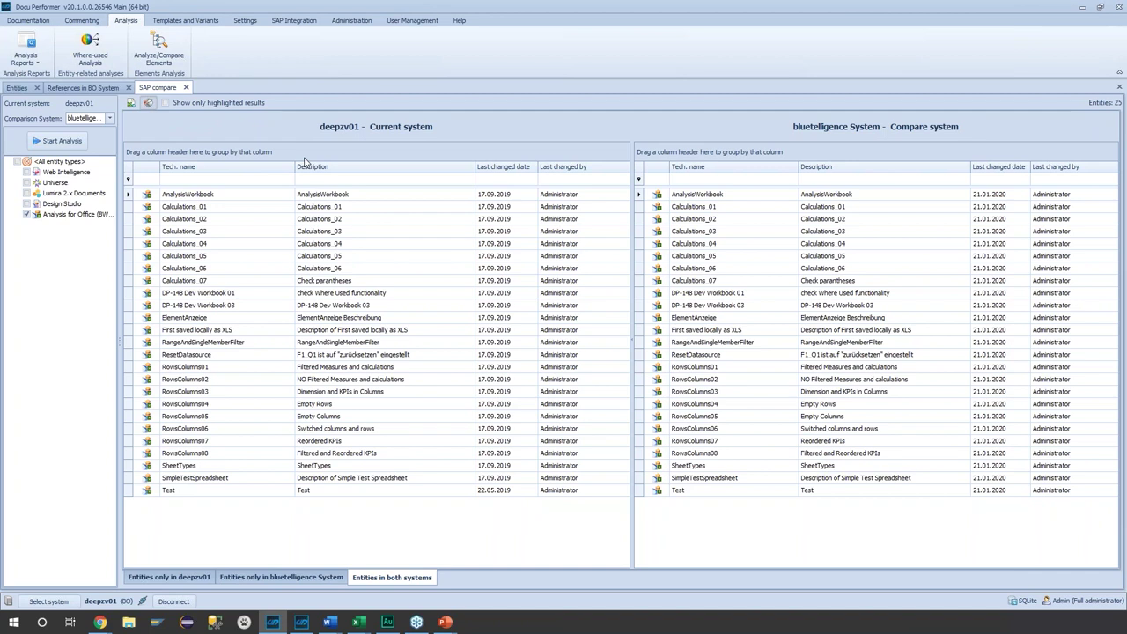
# - Highlight unequal version, description, UID, changed-by and change-date values in red
pyautogui.click(377, 159)
pyautogui.click(351, 205)
pyautogui.click(351, 250)
pyautogui.click(350, 295)
pyautogui.click(351, 340)
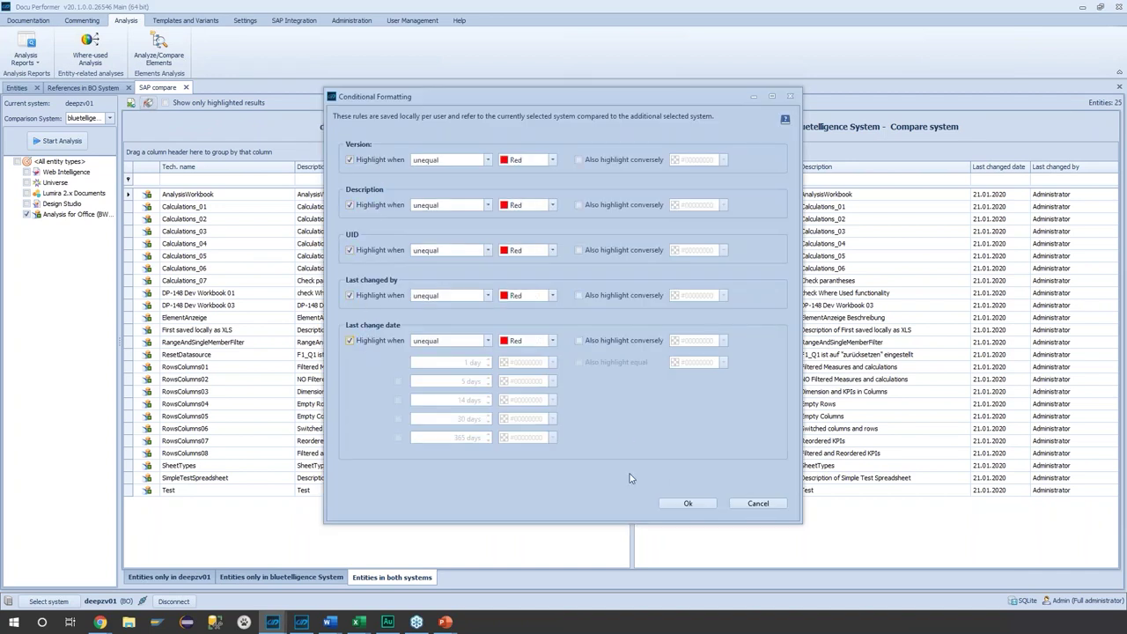
pyautogui.click(670, 508)
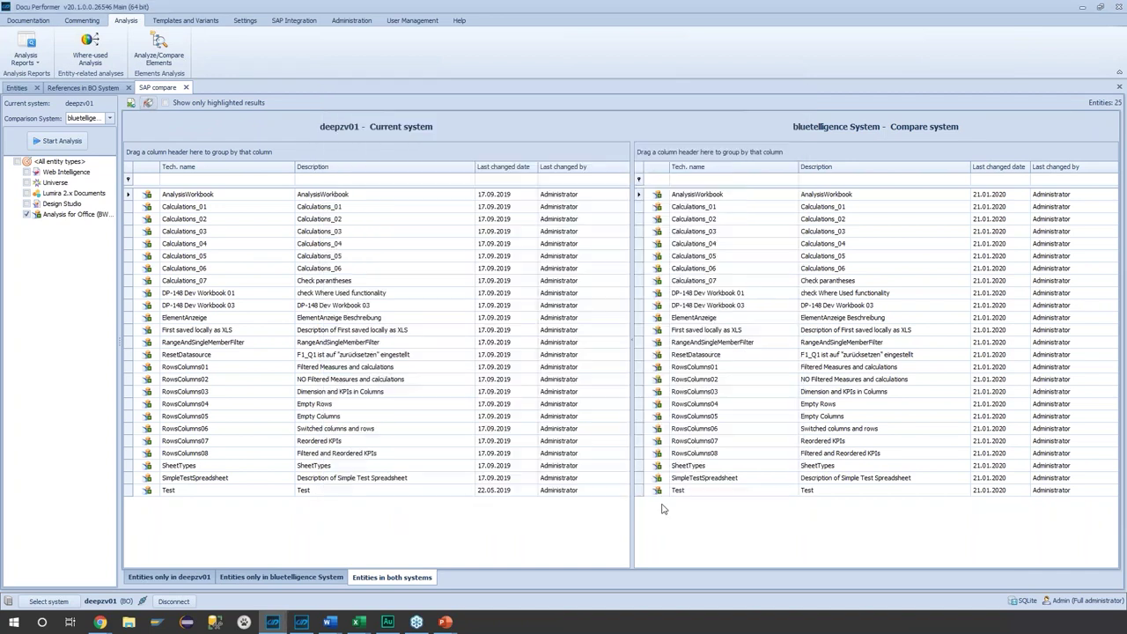
pyautogui.click(526, 196)
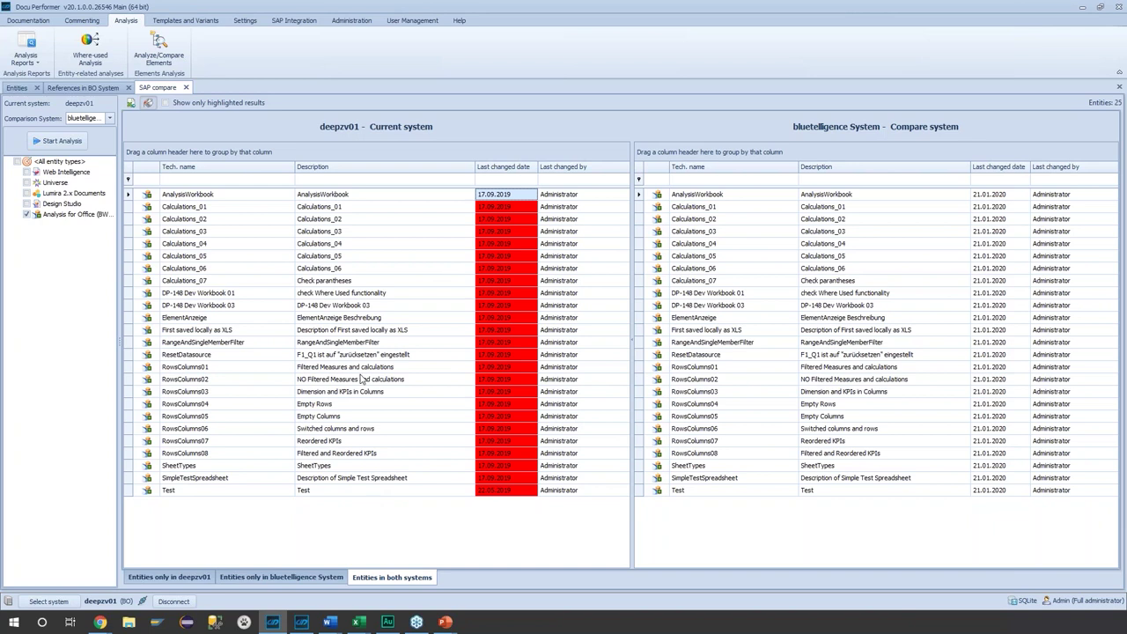
pyautogui.click(26, 88)
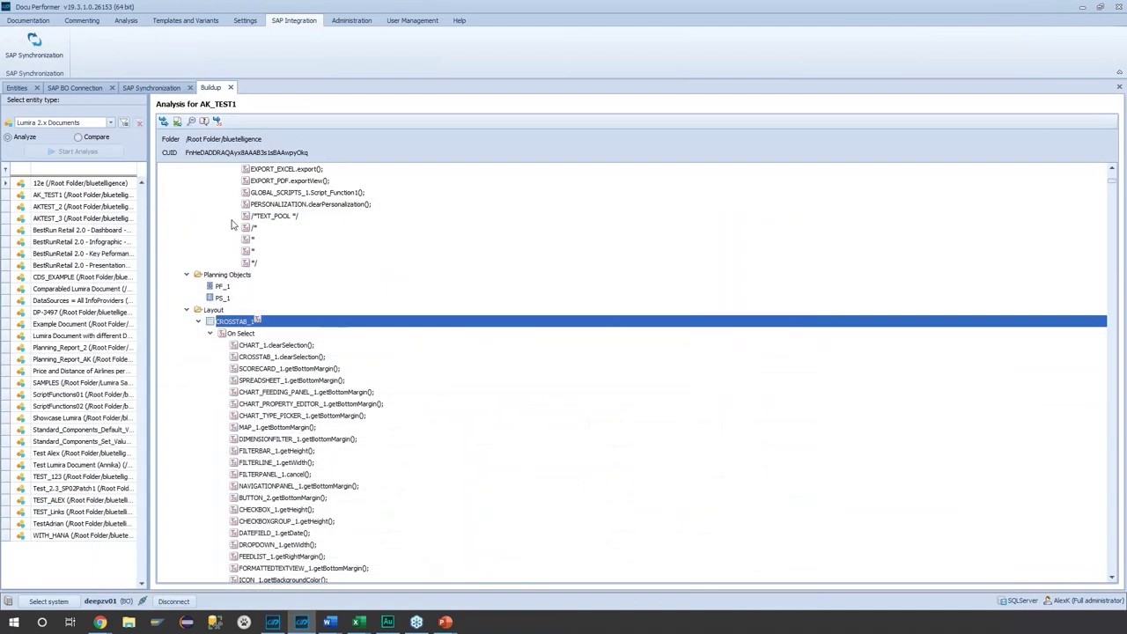
# - Open the Resolve Promotion Job report and load the WebIntelligence Samples job details
pyautogui.click(120, 22)
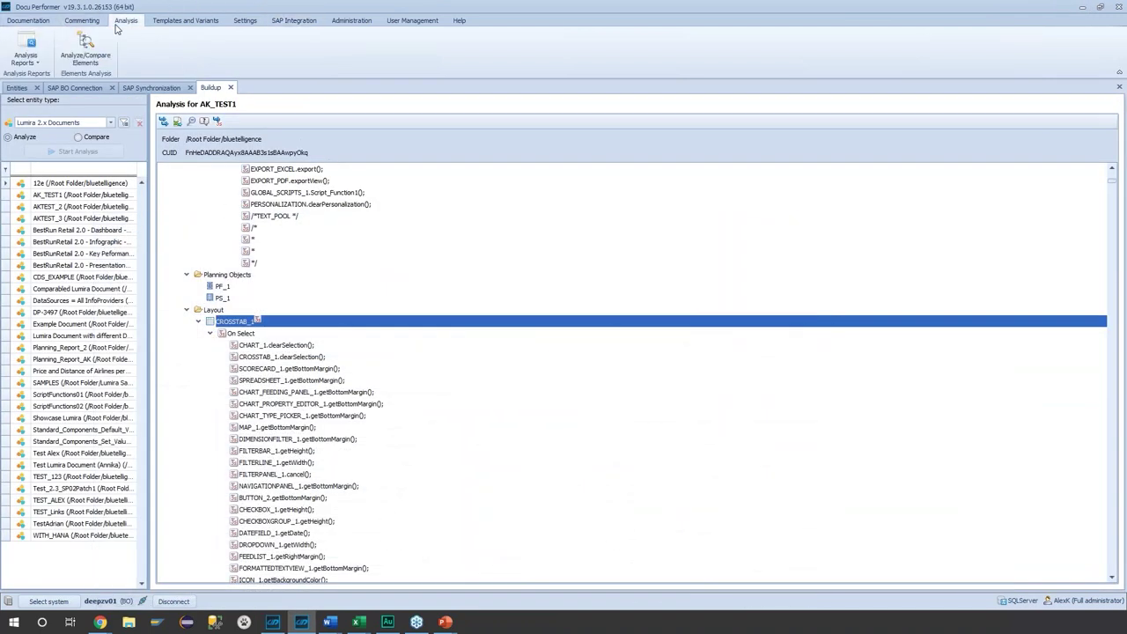
pyautogui.click(29, 55)
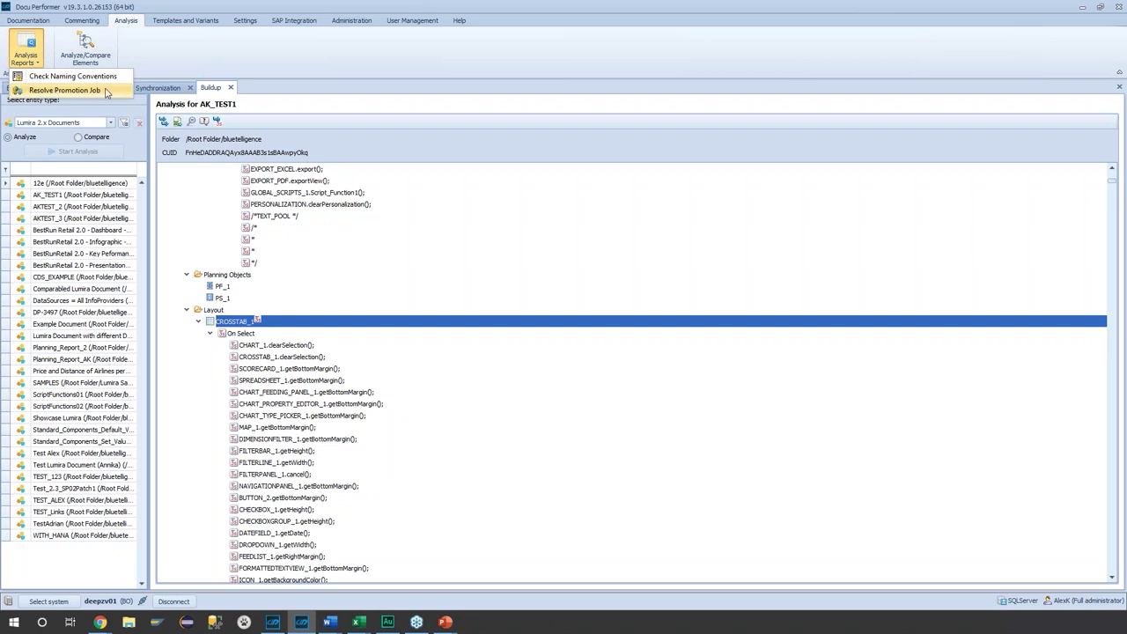
pyautogui.click(104, 91)
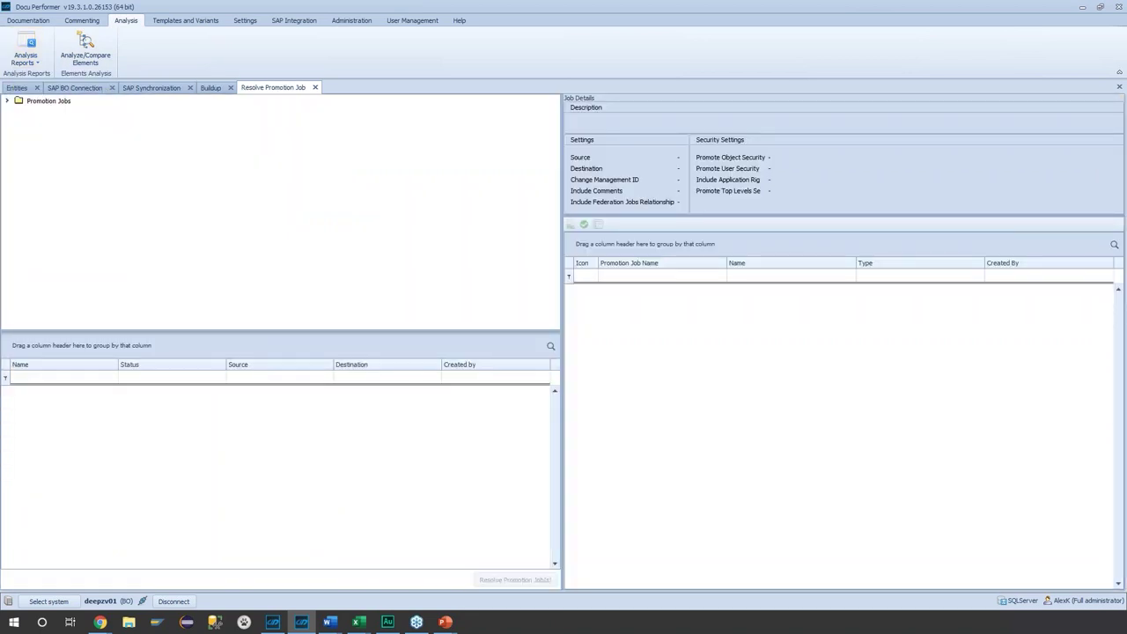
pyautogui.click(53, 102)
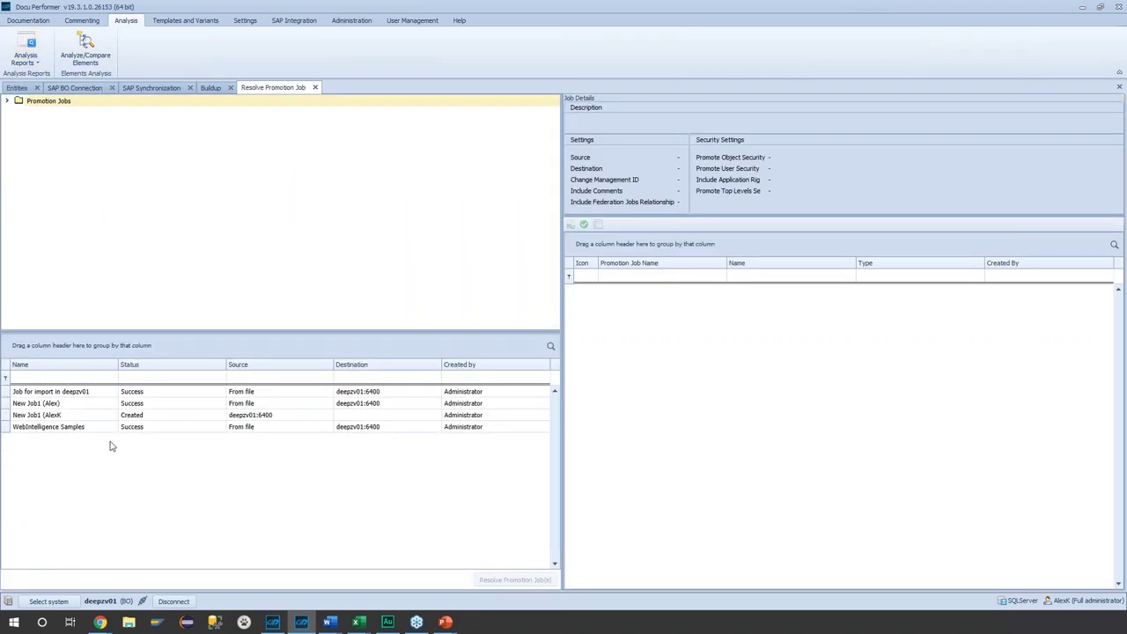
pyautogui.click(66, 429)
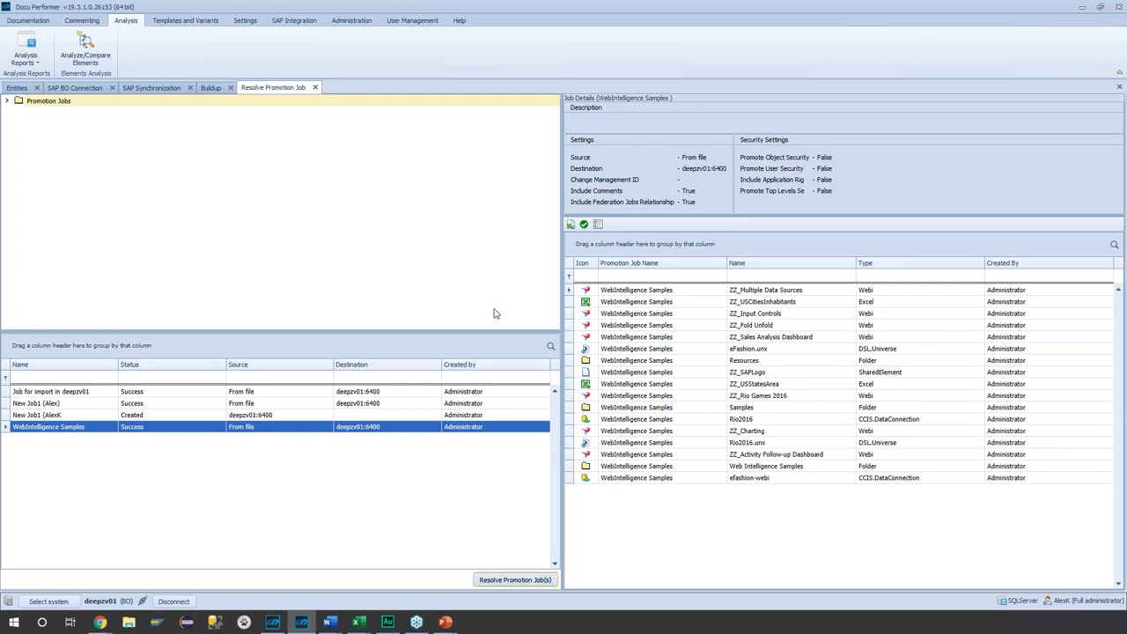
# - Check the job's objects against naming conventions and review the result legend
pyautogui.click(585, 226)
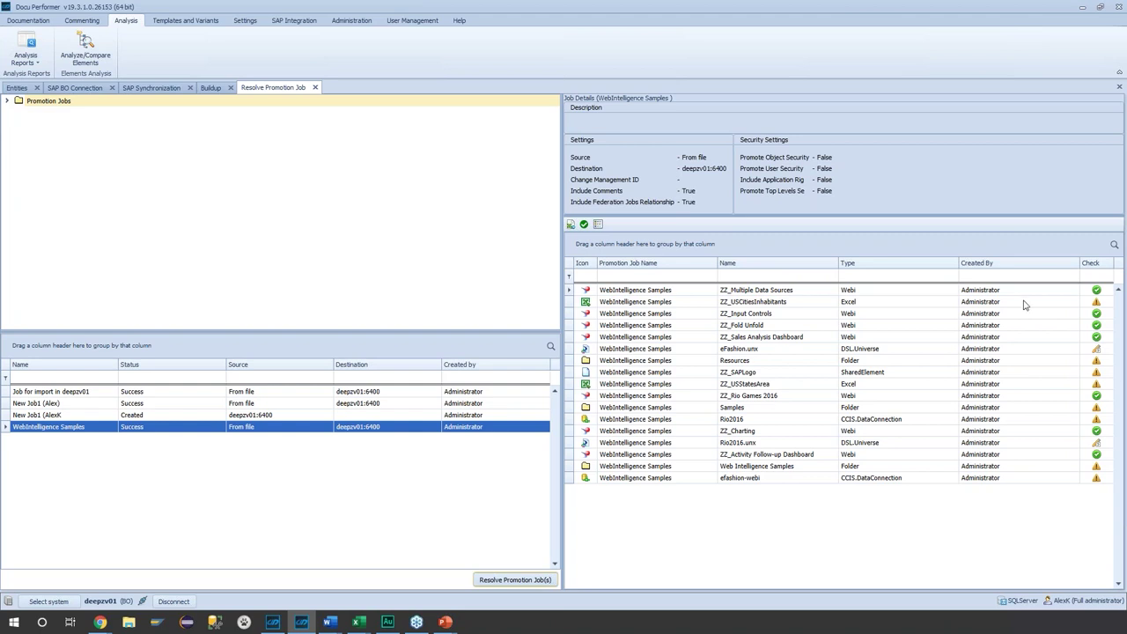
pyautogui.click(1103, 292)
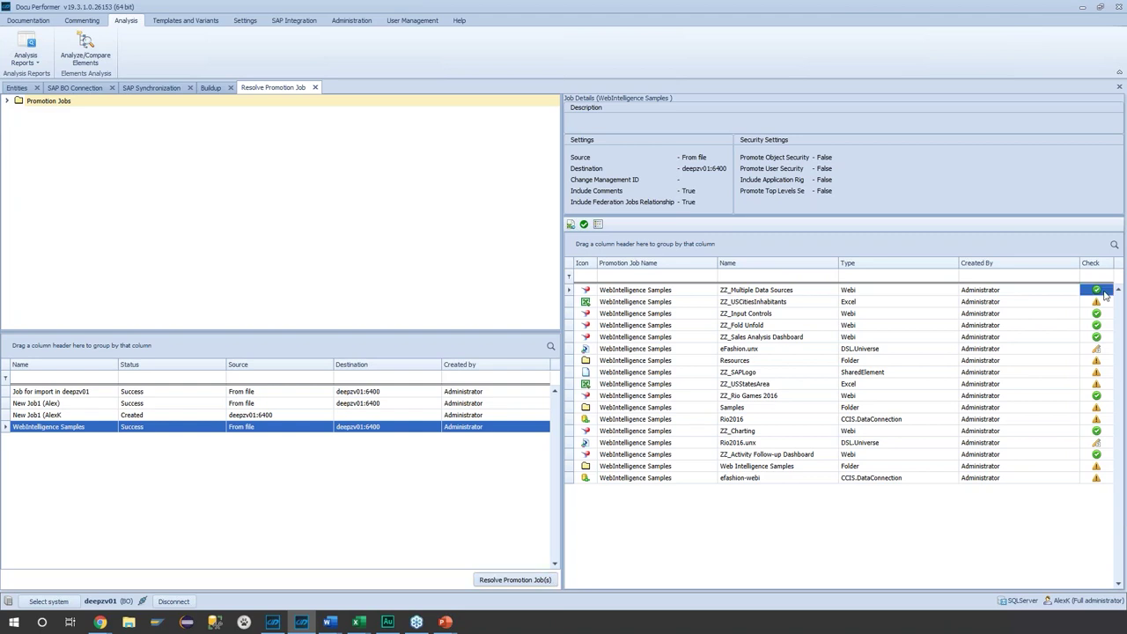
pyautogui.click(689, 295)
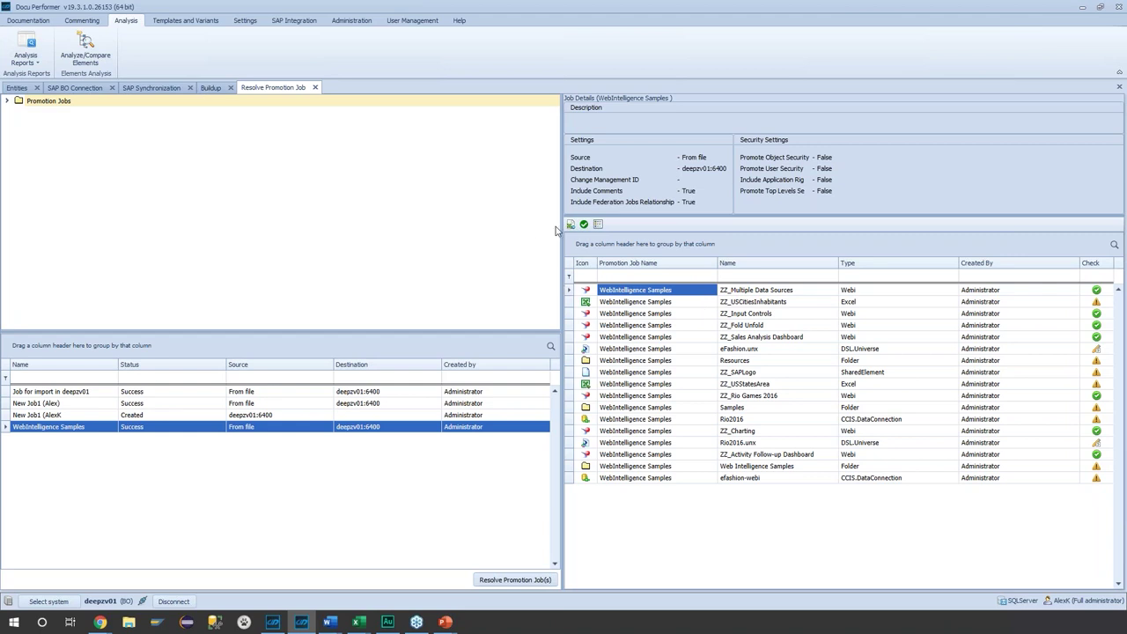
pyautogui.click(584, 224)
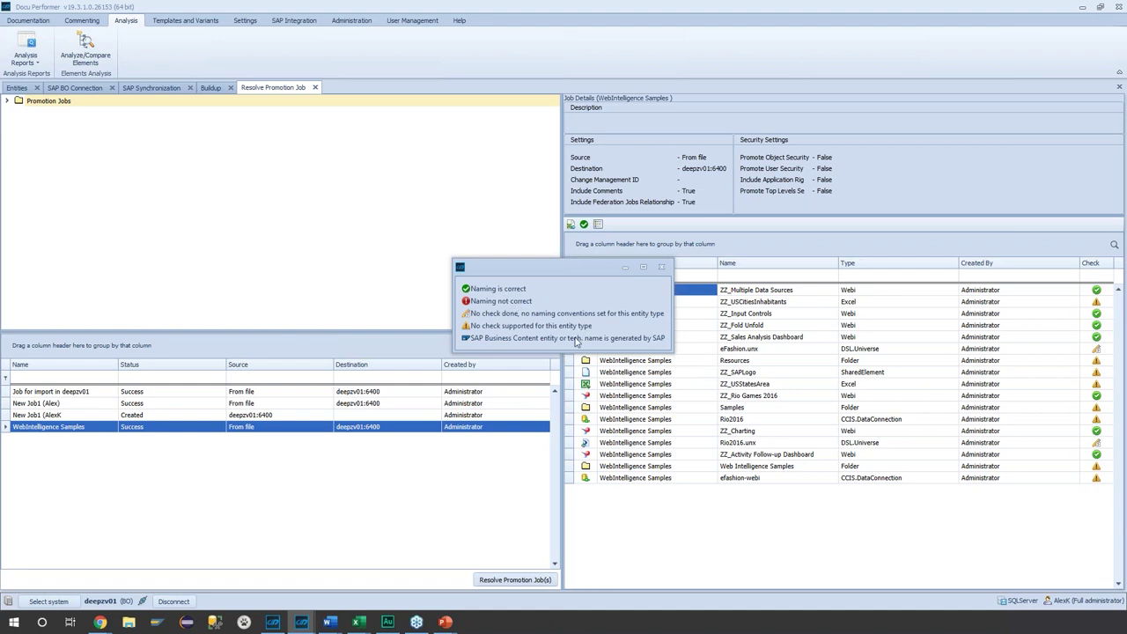
pyautogui.click(661, 266)
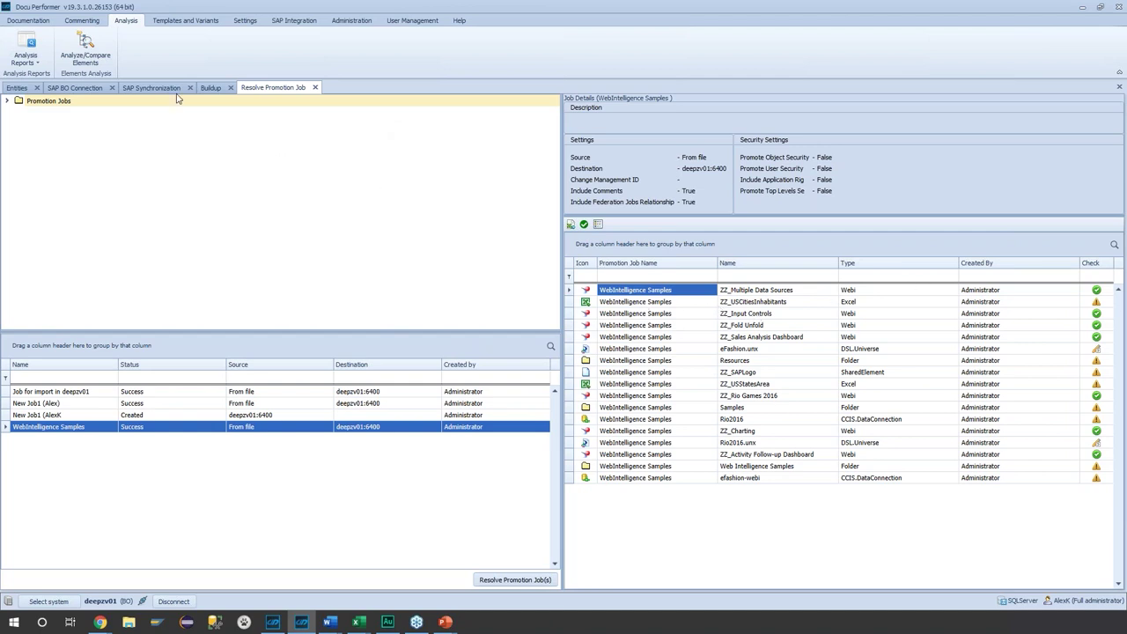
pyautogui.click(26, 51)
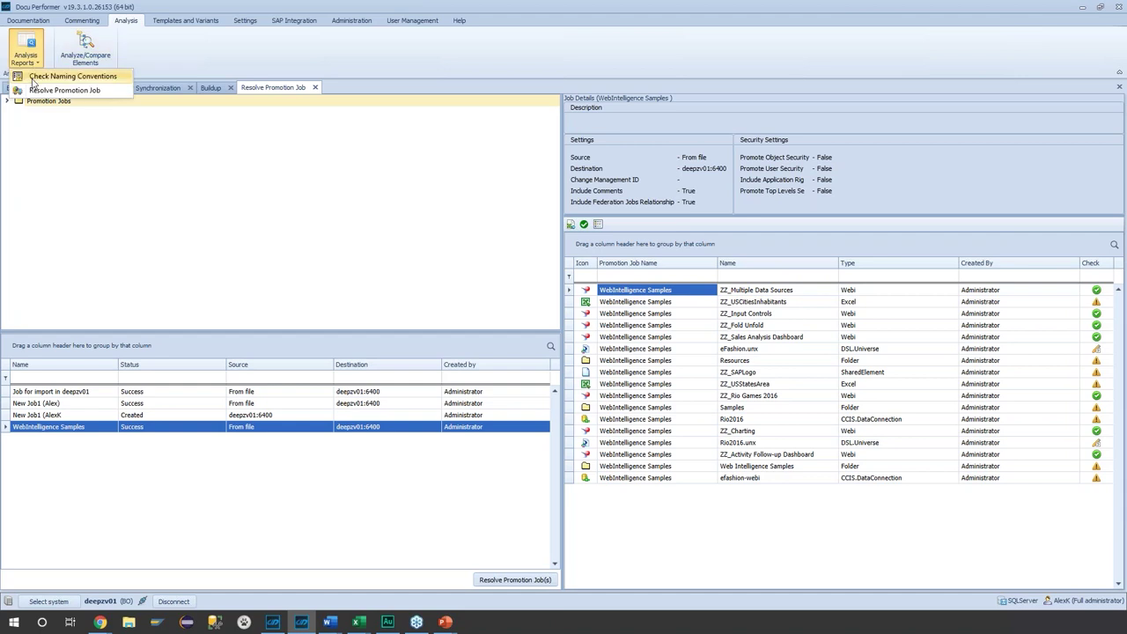
# - Set the naming conventions check to Web Intelligence, inspect the ZZ_ rule, and open System Selection
pyautogui.click(33, 77)
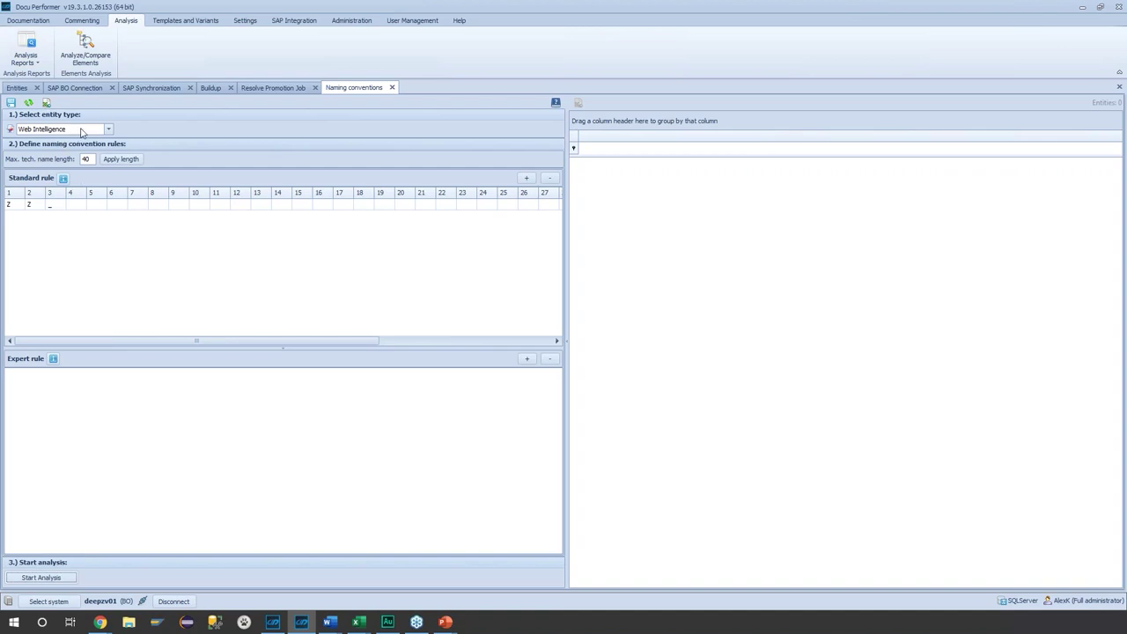
pyautogui.click(109, 130)
pyautogui.click(88, 208)
pyautogui.click(14, 204)
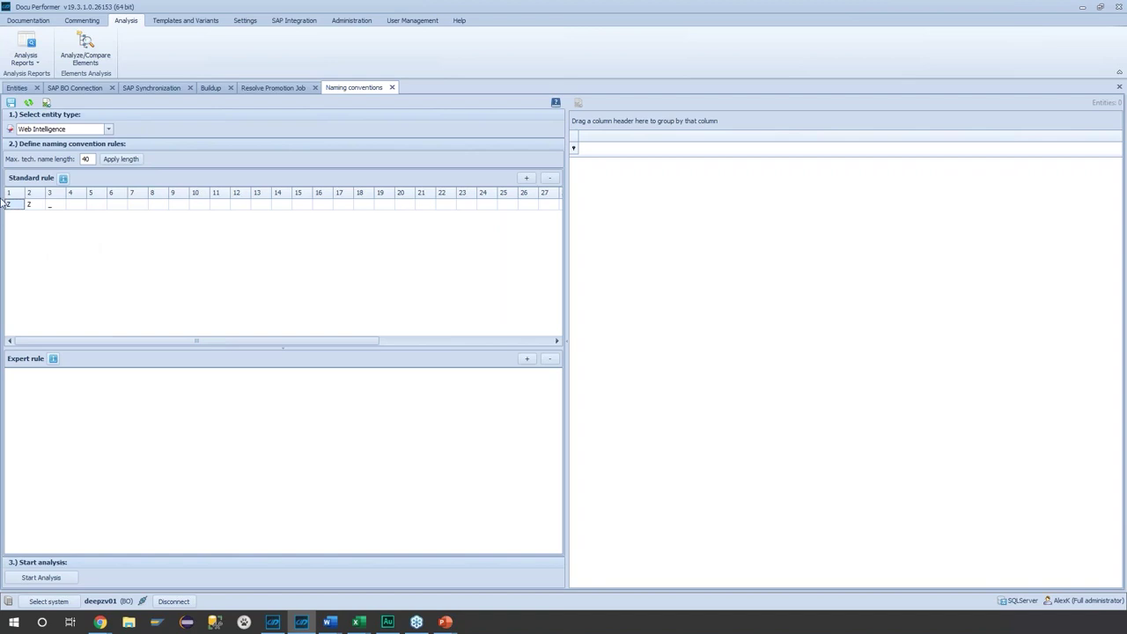
pyautogui.click(31, 206)
pyautogui.click(109, 130)
pyautogui.click(109, 129)
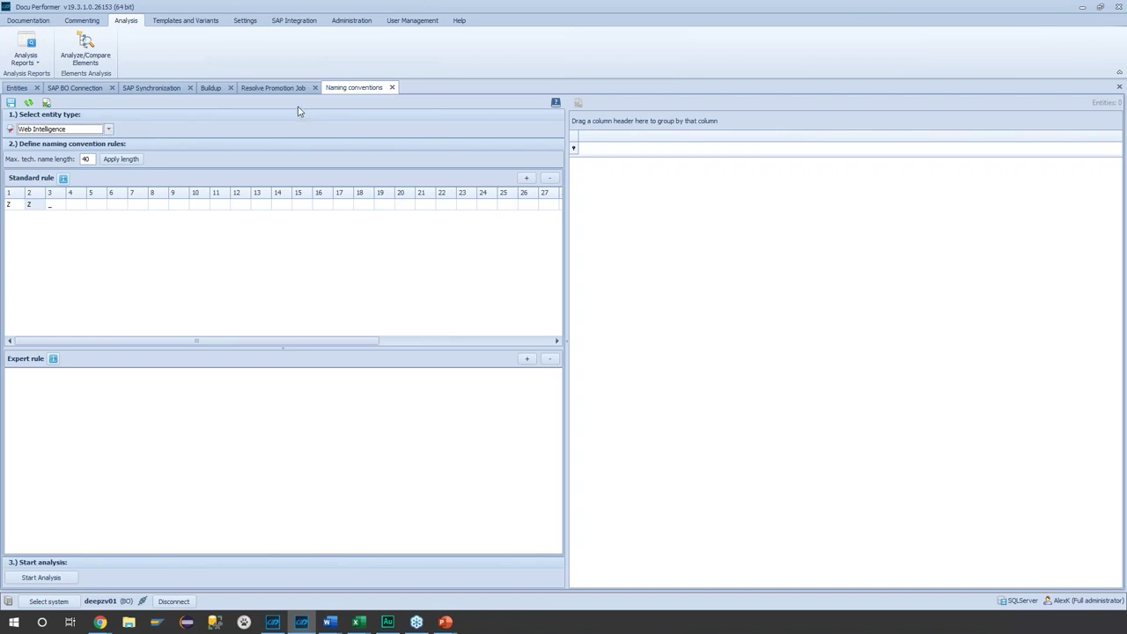
pyautogui.click(48, 601)
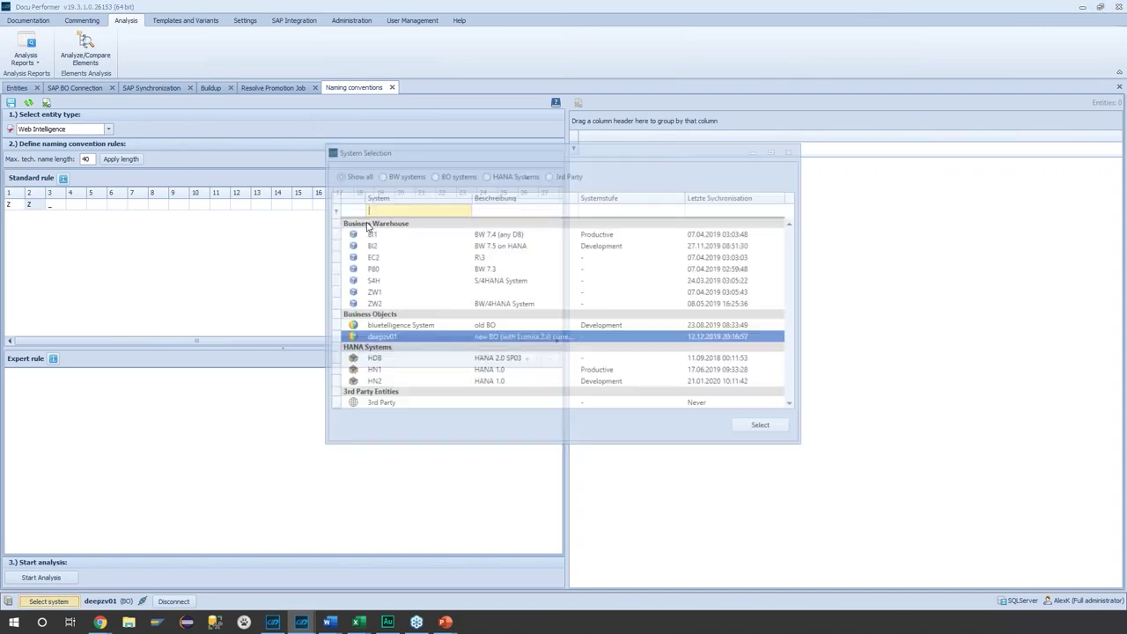
# - Switch to the BI2 system without saving the naming conventions
pyautogui.click(760, 425)
pyautogui.click(536, 324)
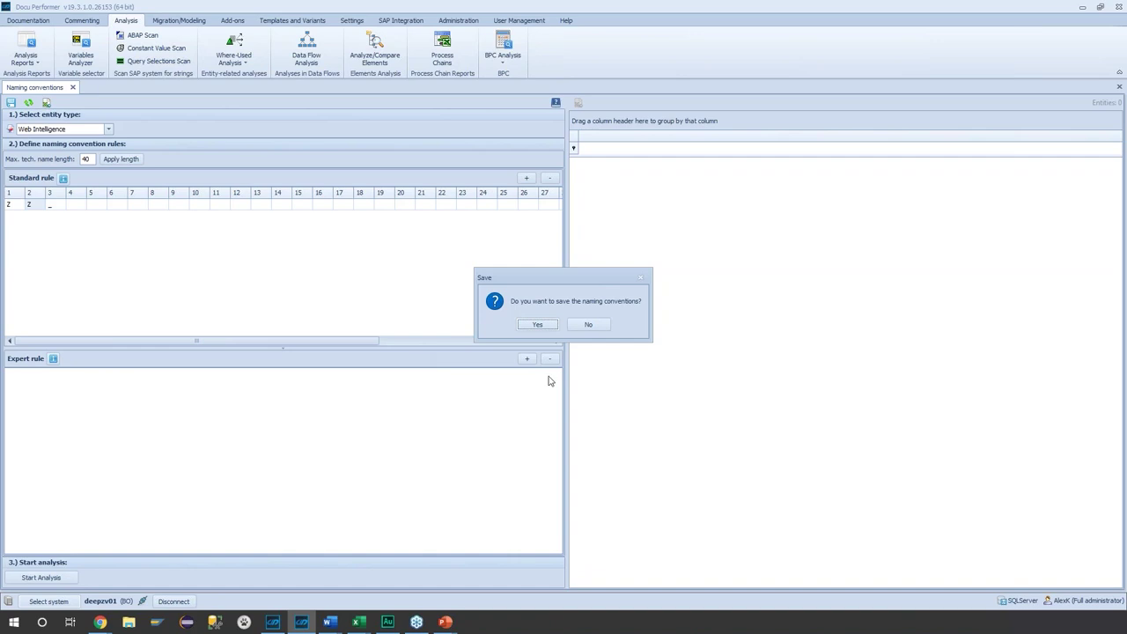
pyautogui.click(596, 324)
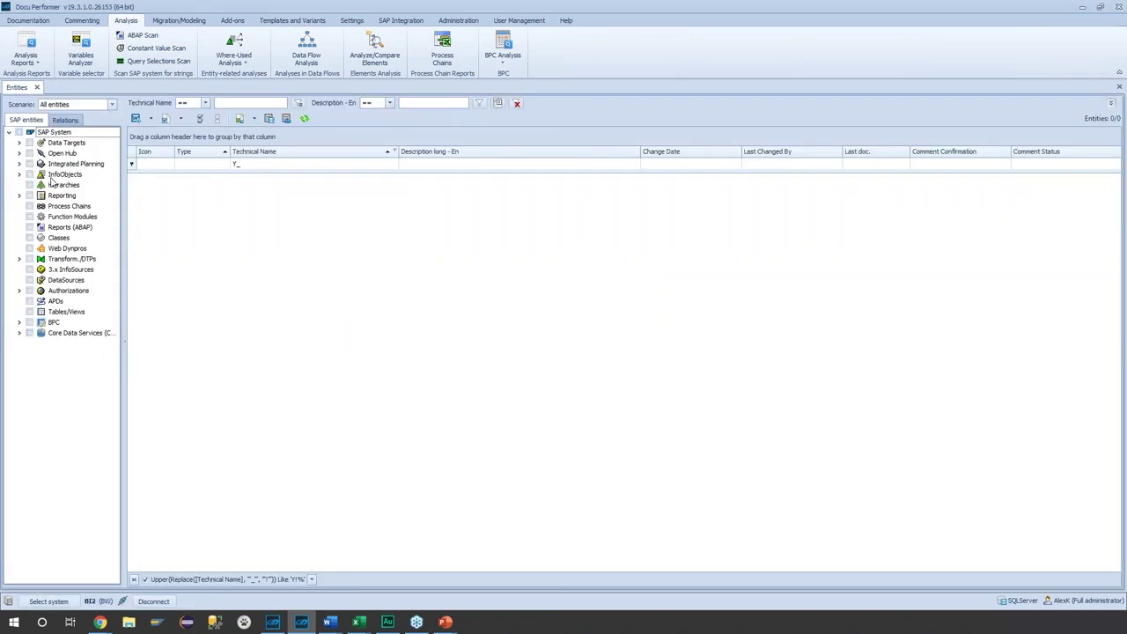
# - List the HANA CompositeProviders under Data Targets, filtered by technical name 'vmm'
pyautogui.click(20, 142)
pyautogui.click(41, 248)
pyautogui.write('vmm')
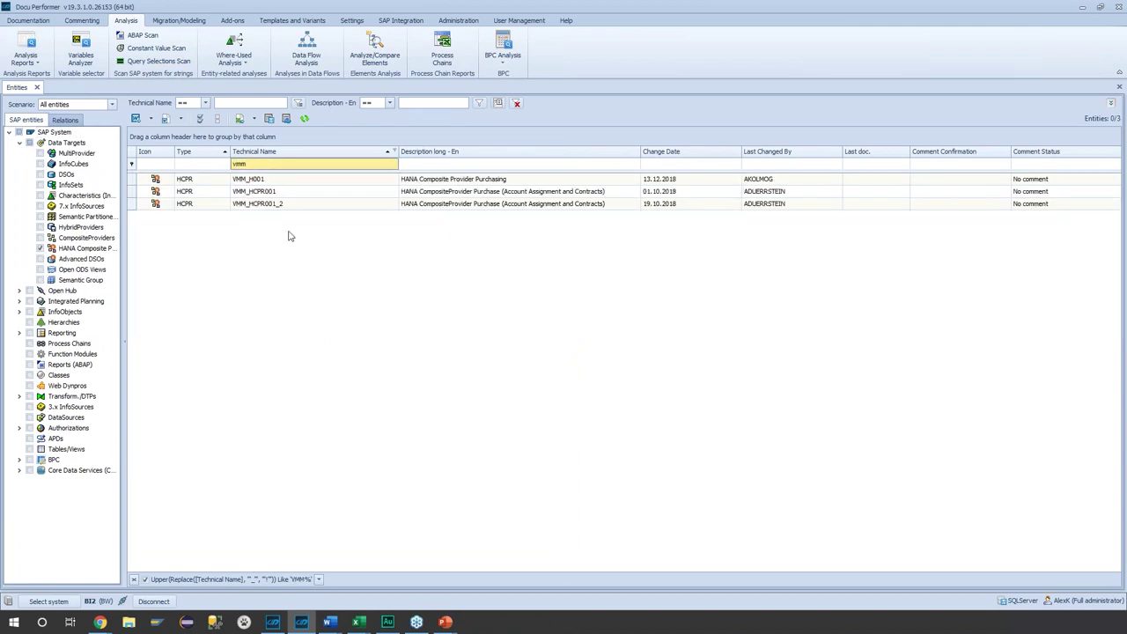
# - Set up a where-used analysis for VMM_HCPR001 from its Analysis actions
pyautogui.click(285, 192)
pyautogui.rightClick(284, 193)
pyautogui.moveTo(323, 317)
pyautogui.click(456, 326)
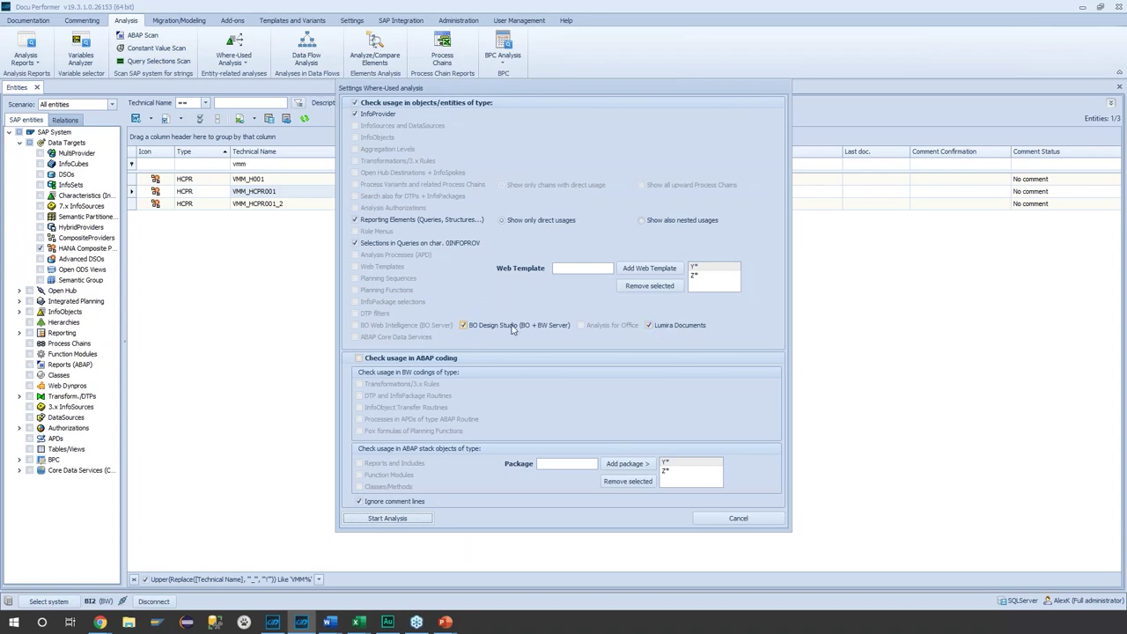
# - Start the VMM_HCPR001 where-used analysis and view the In BO Reports results
pyautogui.click(387, 518)
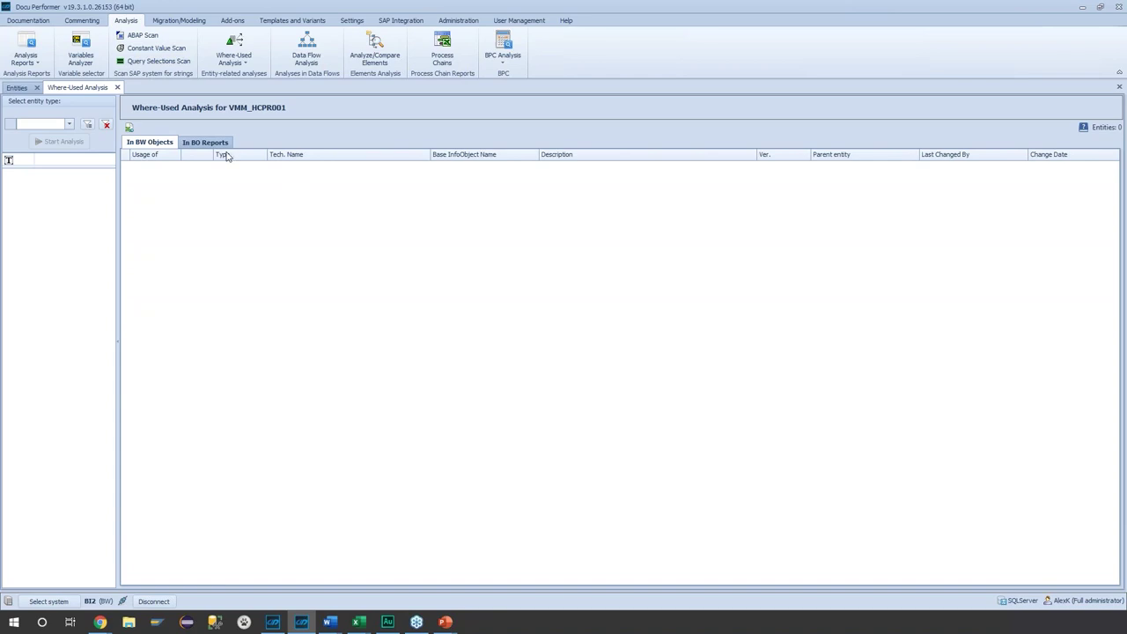
pyautogui.click(199, 146)
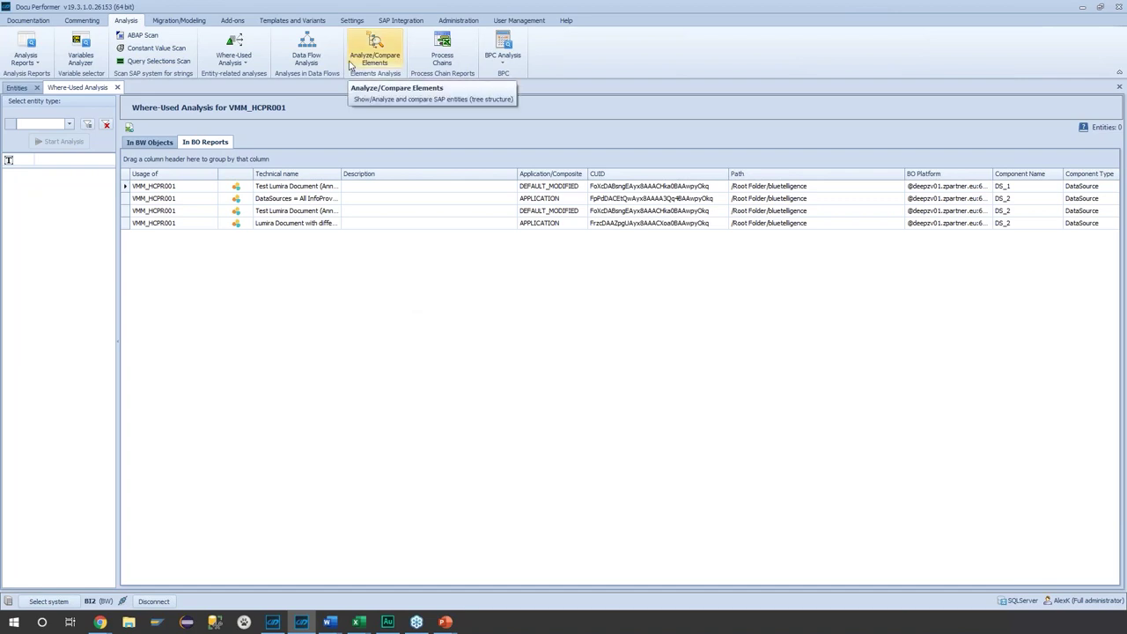
# - Run a data flow analysis for VMM_HCPR001 from the entity list, accepting default options
pyautogui.click(413, 281)
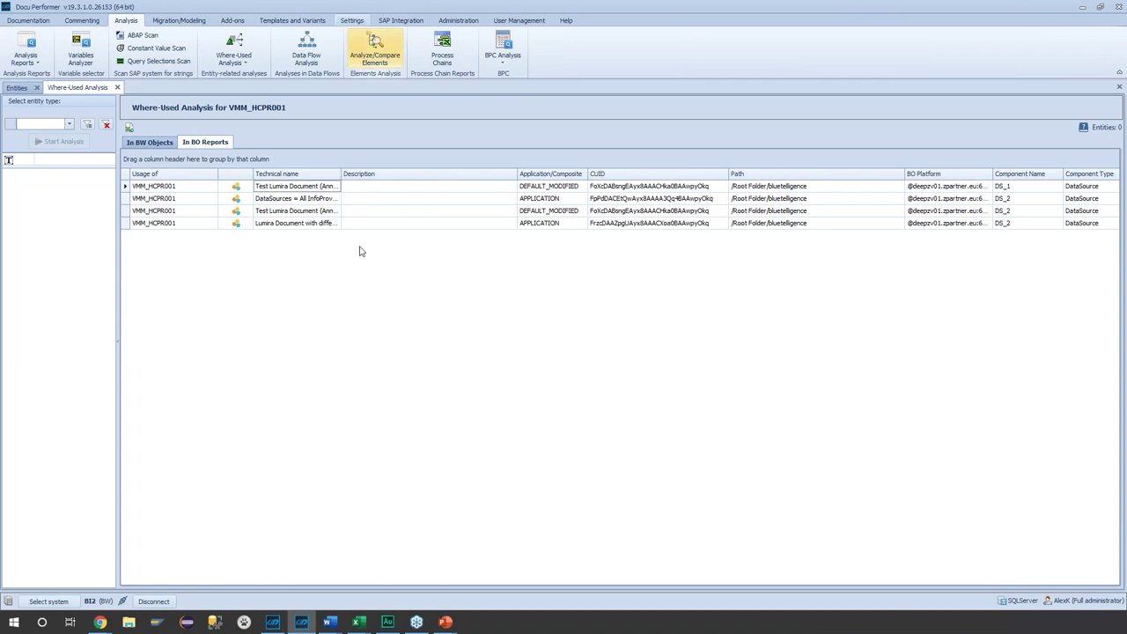
pyautogui.click(17, 87)
pyautogui.rightClick(337, 193)
pyautogui.click(578, 345)
pyautogui.click(627, 394)
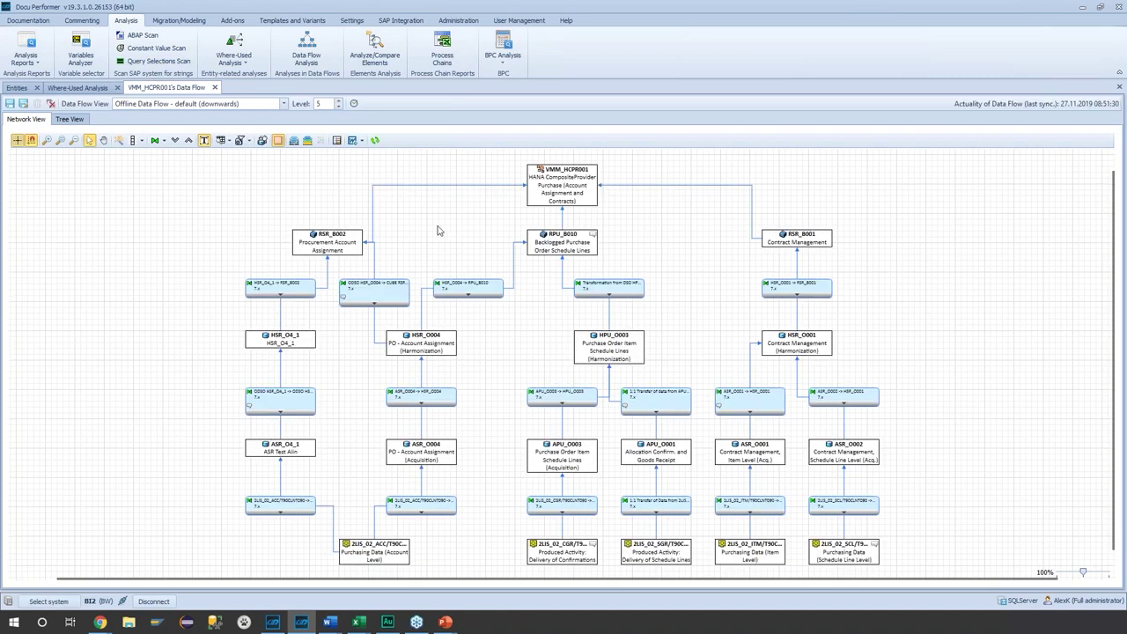
# - Add all three Lumira reports to the VMM_HCPR001 data flow, then close that view
pyautogui.click(337, 140)
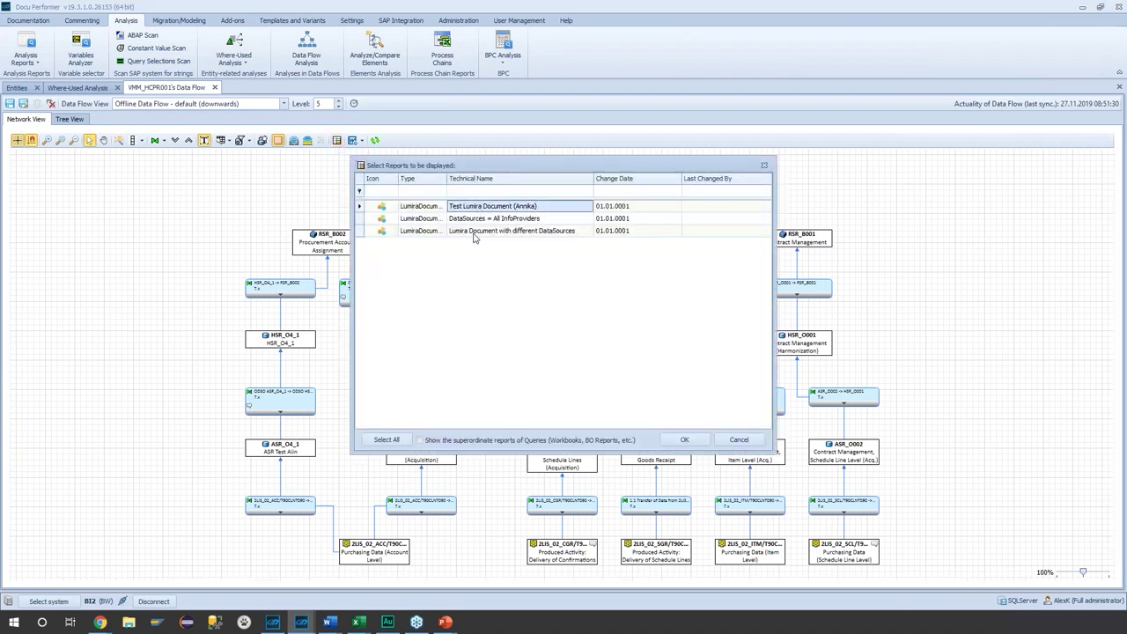
pyautogui.keyDown('shift'); pyautogui.click(478, 231); pyautogui.keyUp('shift')
pyautogui.click(684, 439)
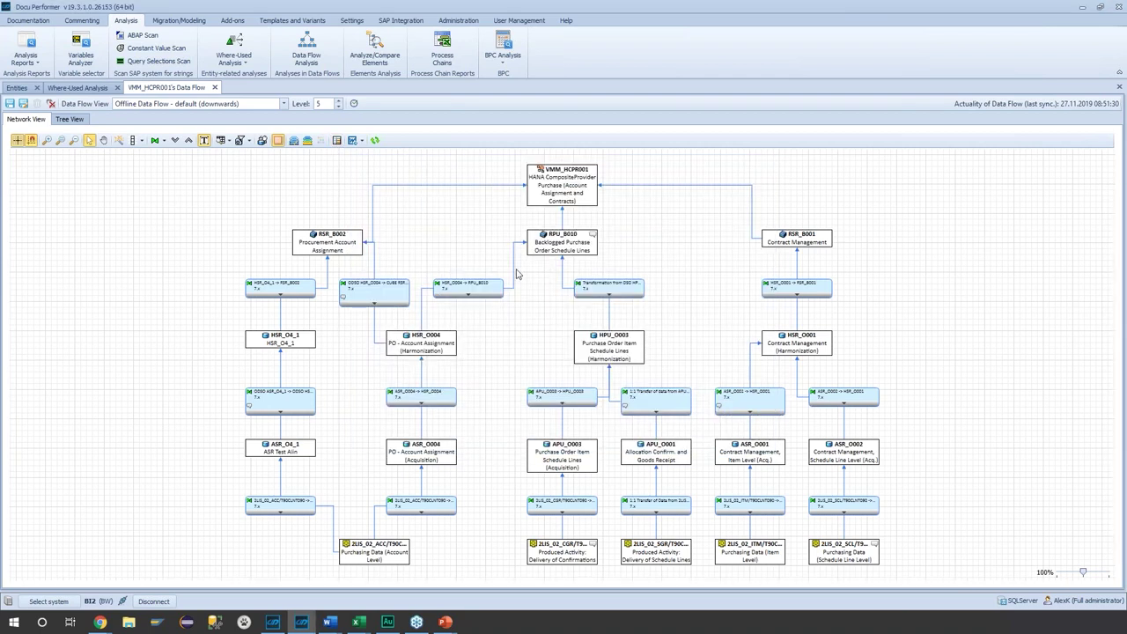
pyautogui.scroll(1, 414, 231)
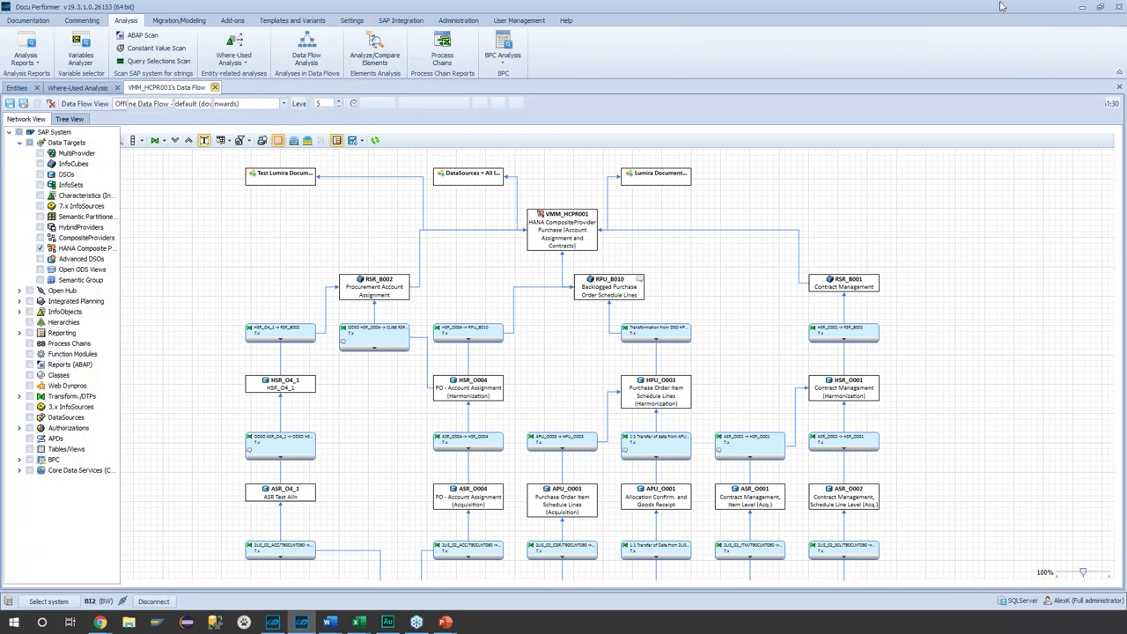
pyautogui.hotkey('ctrl', 'F4')
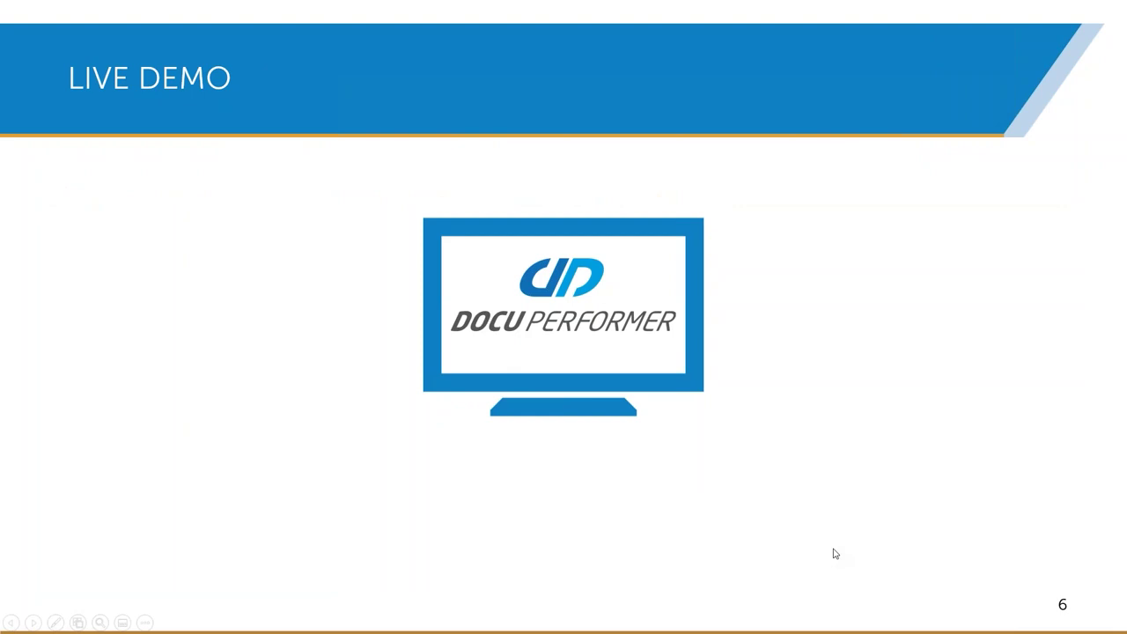
# - Present the SAP HANA title and SAP HANA Support slides, then reach the Live Demo slide
pyautogui.click(836, 552)
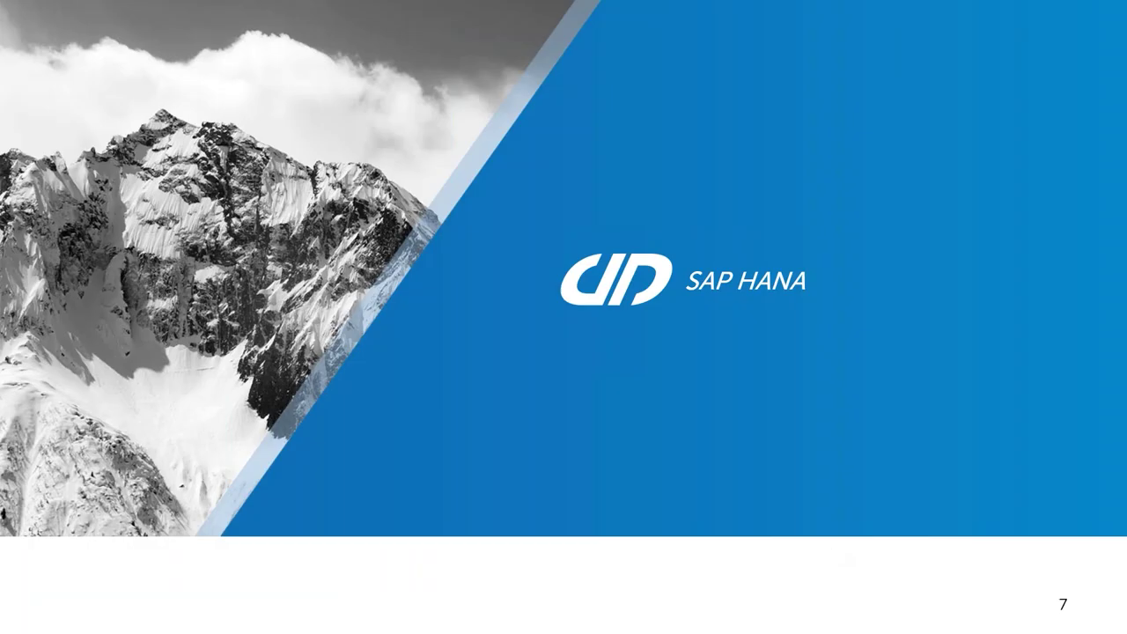
pyautogui.press('Right')
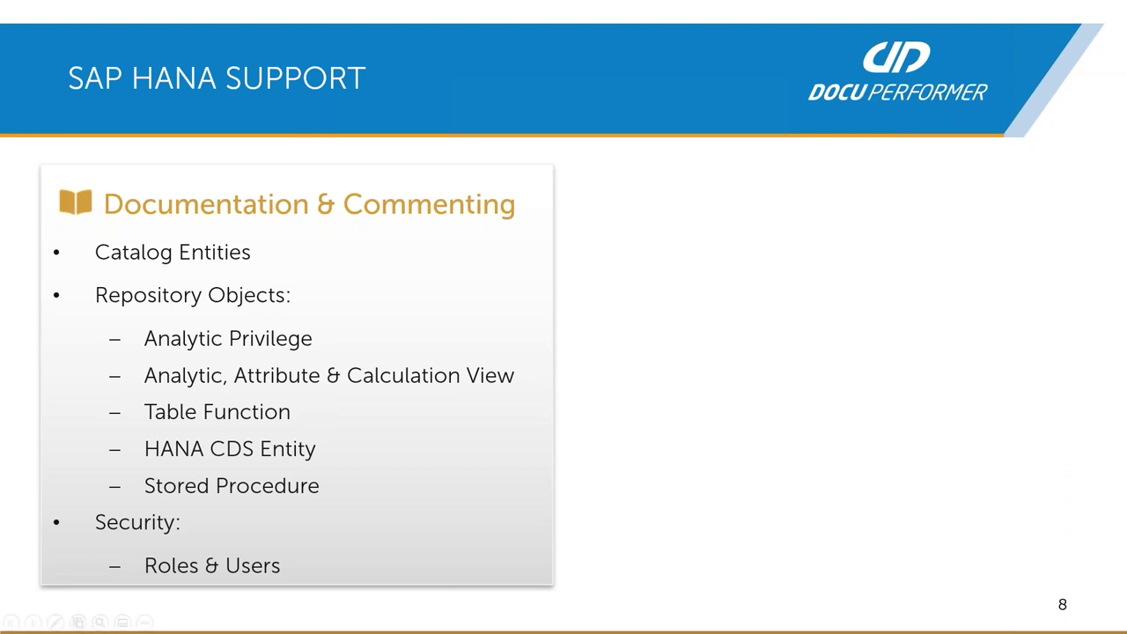
pyautogui.press('Right')
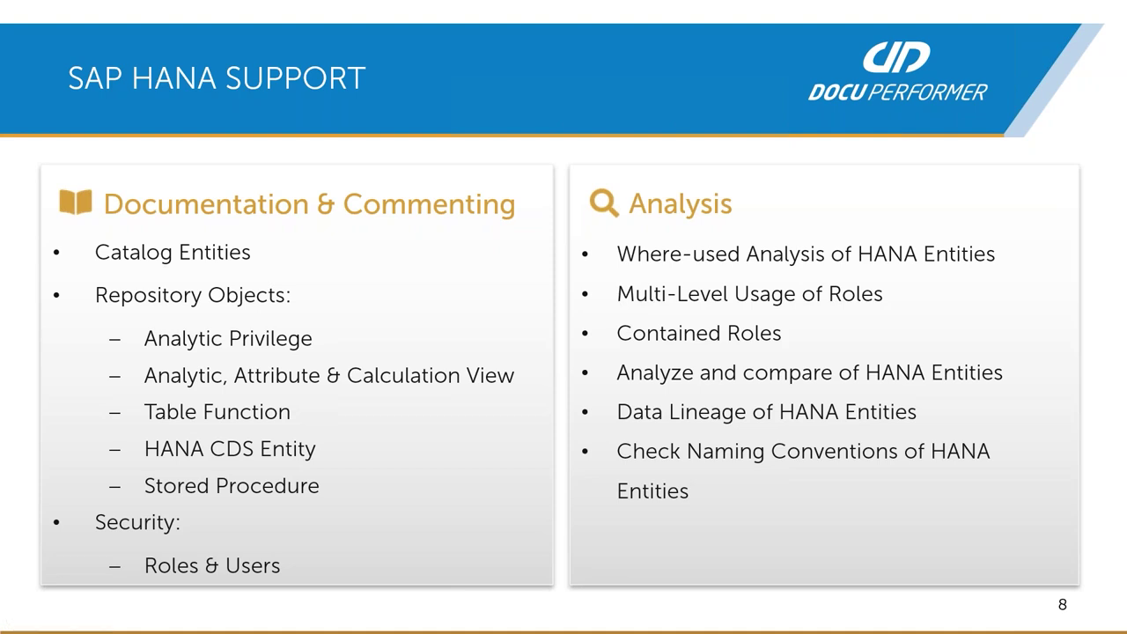
pyautogui.press('Right')
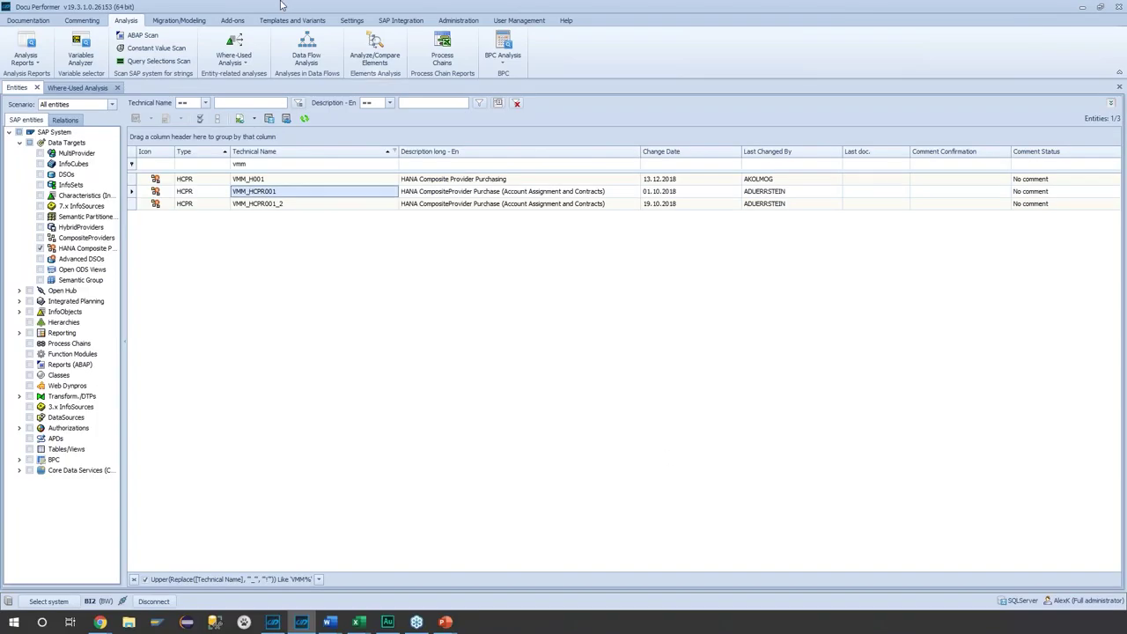
# - Connect Docu Performer to the HANA system HN2 and confirm the system change
pyautogui.click(48, 602)
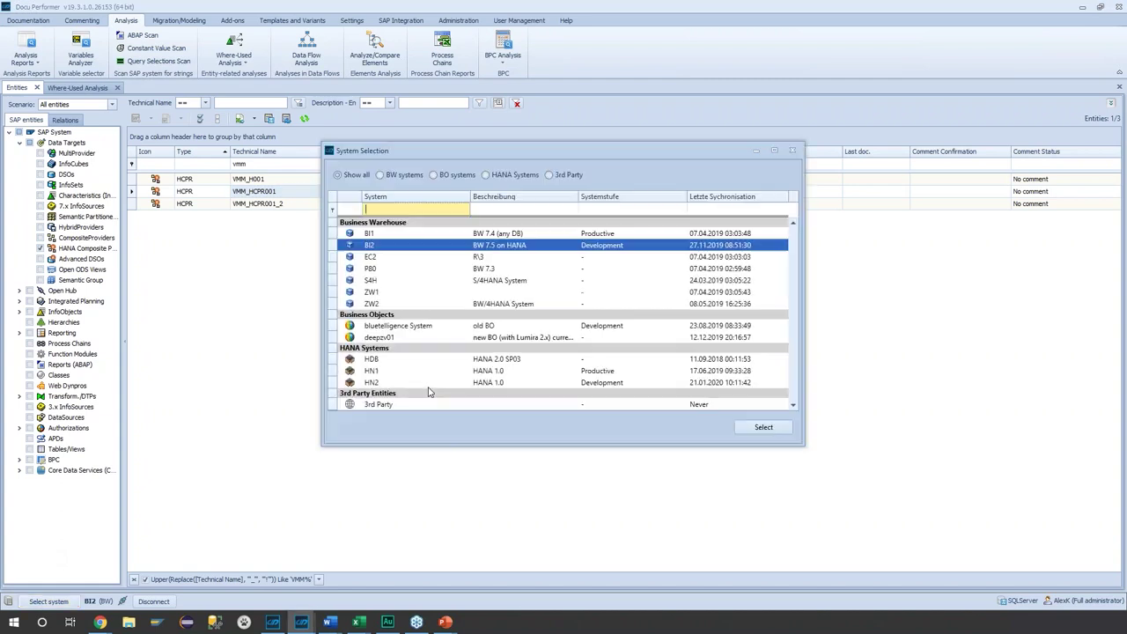
pyautogui.click(396, 383)
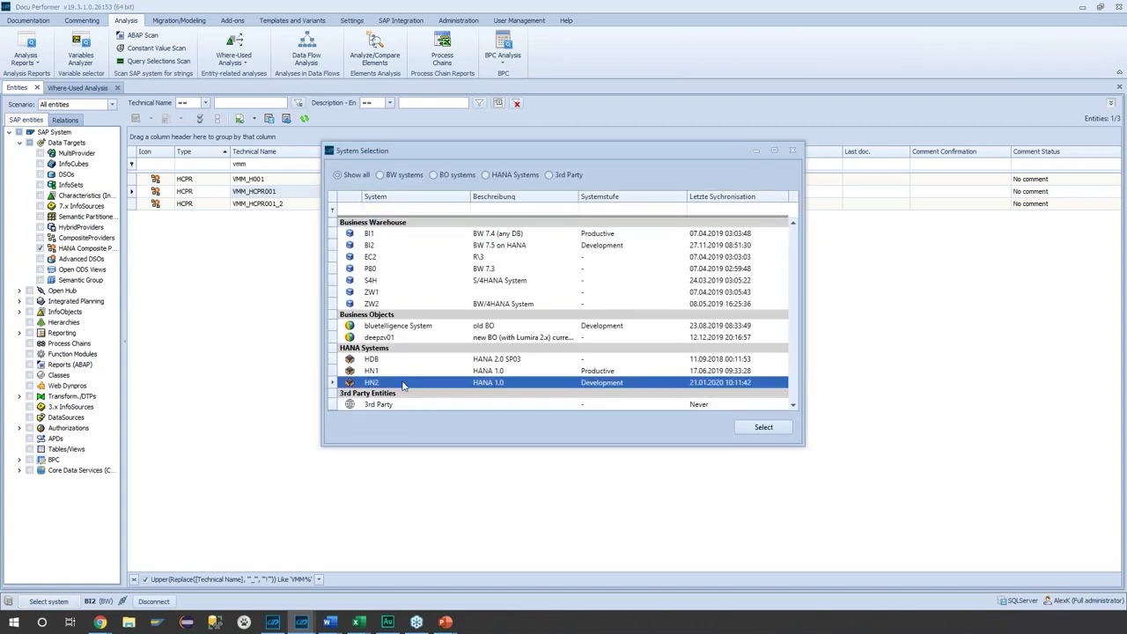
pyautogui.click(759, 426)
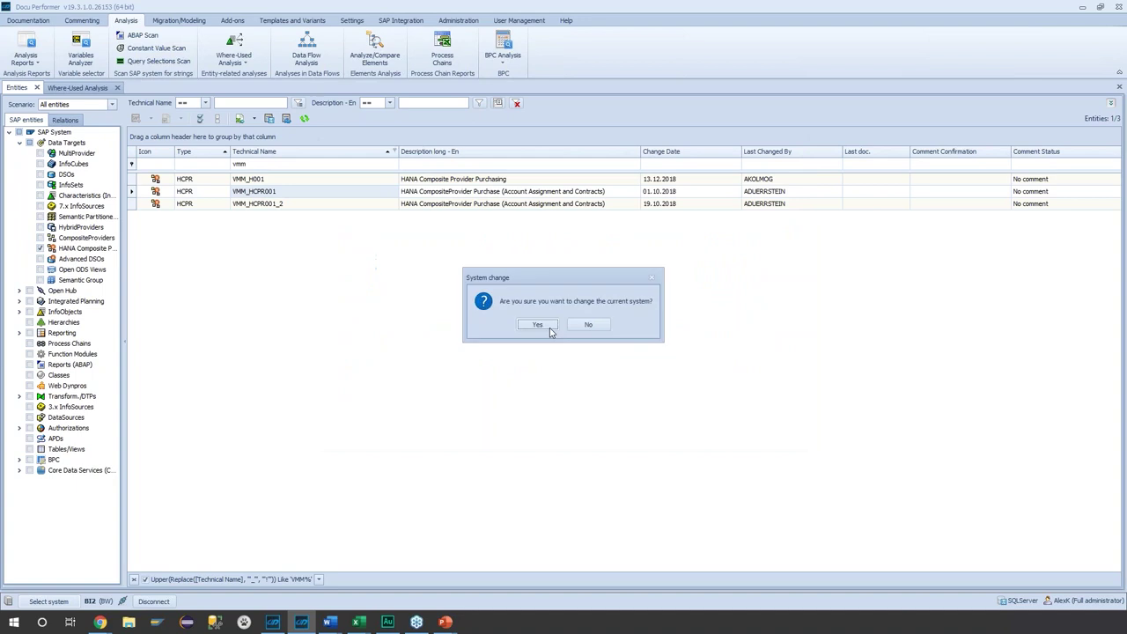
pyautogui.click(537, 324)
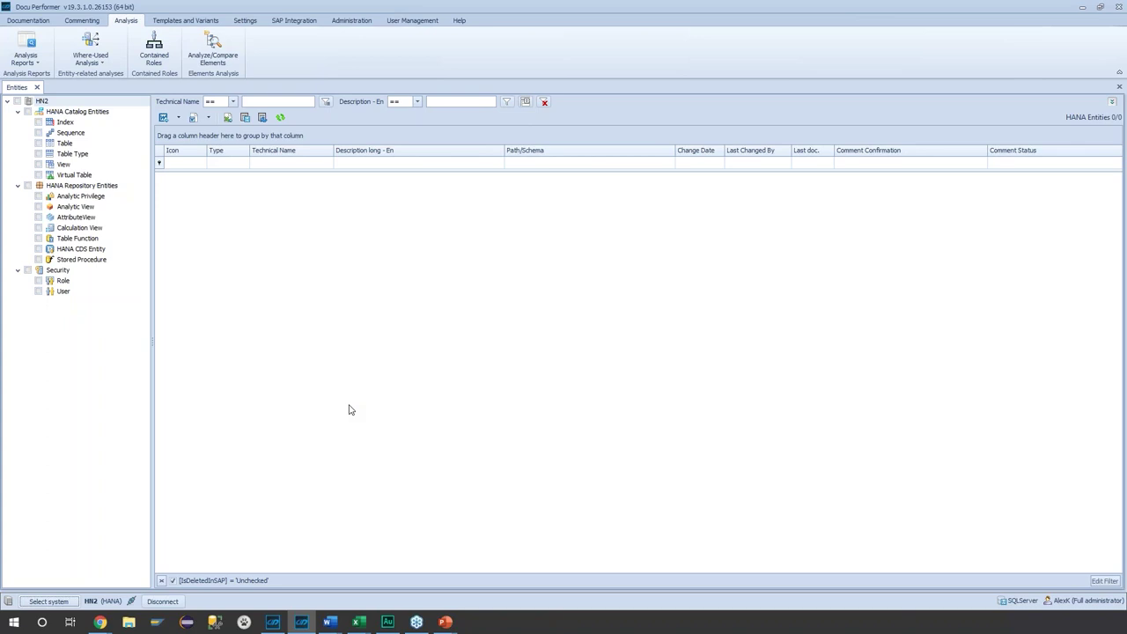
# - Review the SAP Synchronization index filter, cancel it unsaved, and return to the HN2 entities
pyautogui.click(294, 20)
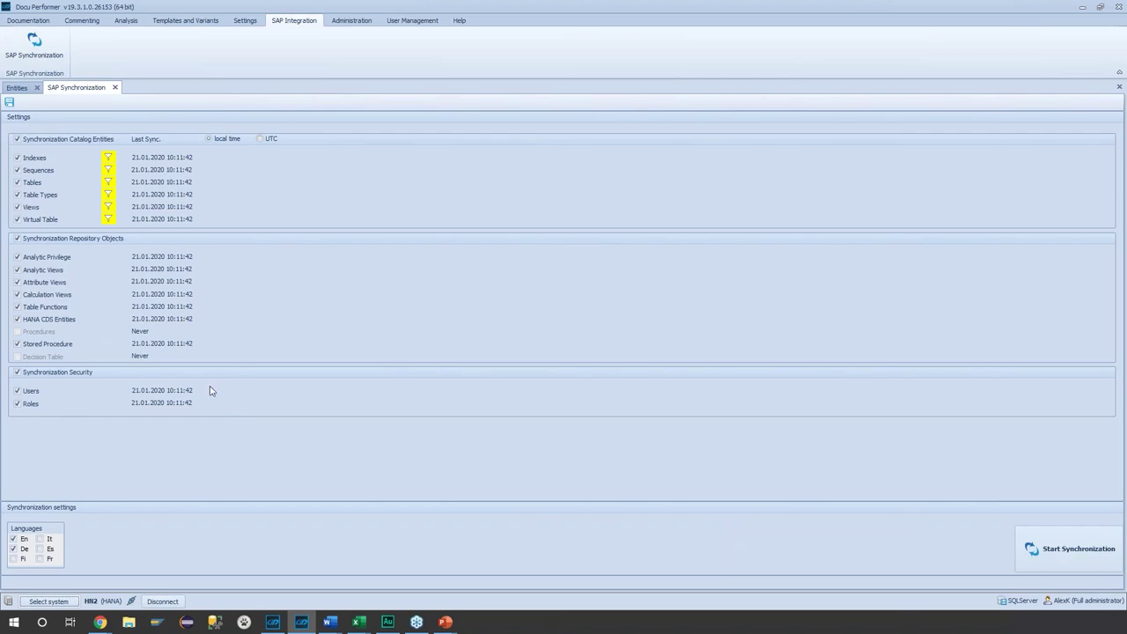
pyautogui.click(109, 157)
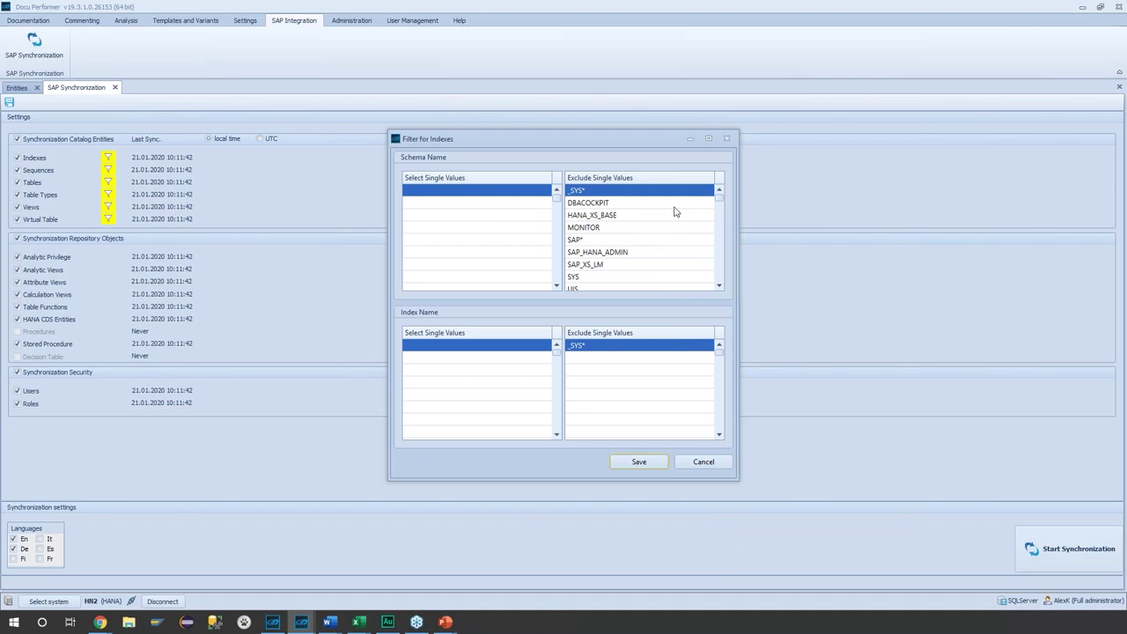
pyautogui.scroll(-3, 660, 231)
pyautogui.scroll(3, 645, 244)
pyautogui.click(705, 463)
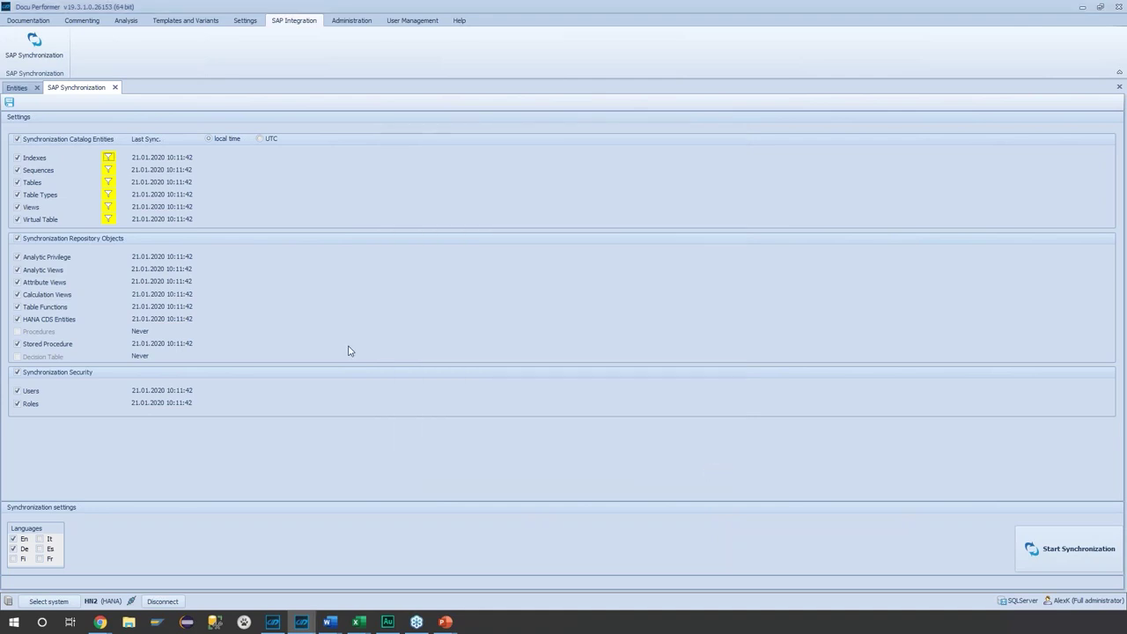
pyautogui.click(14, 89)
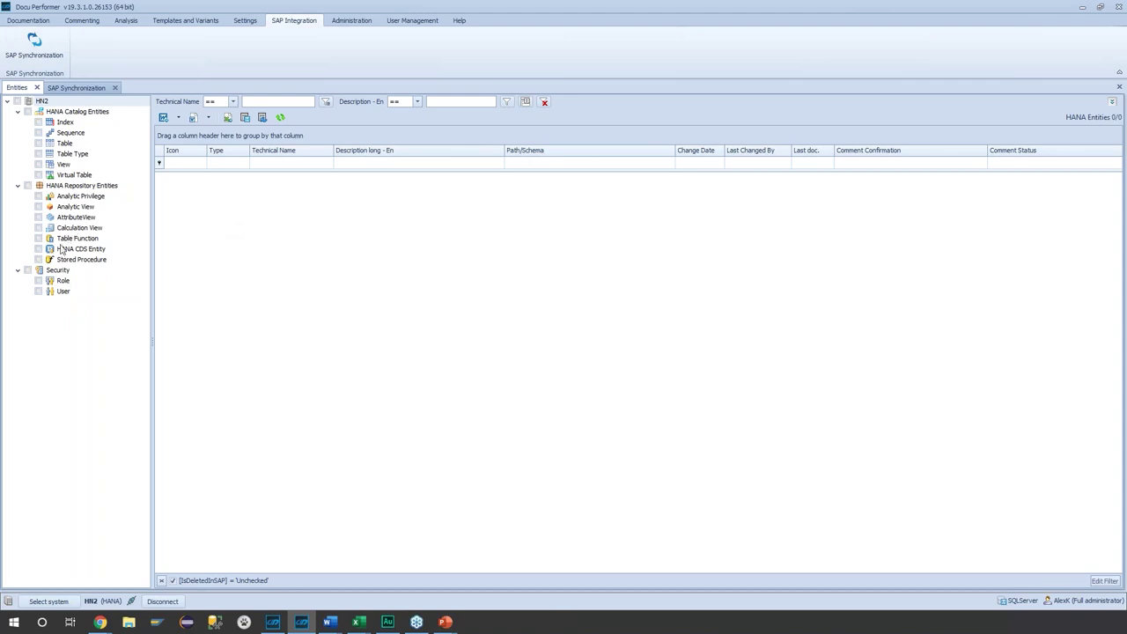
# - List all calculation views and sort them by technical name
pyautogui.click(38, 228)
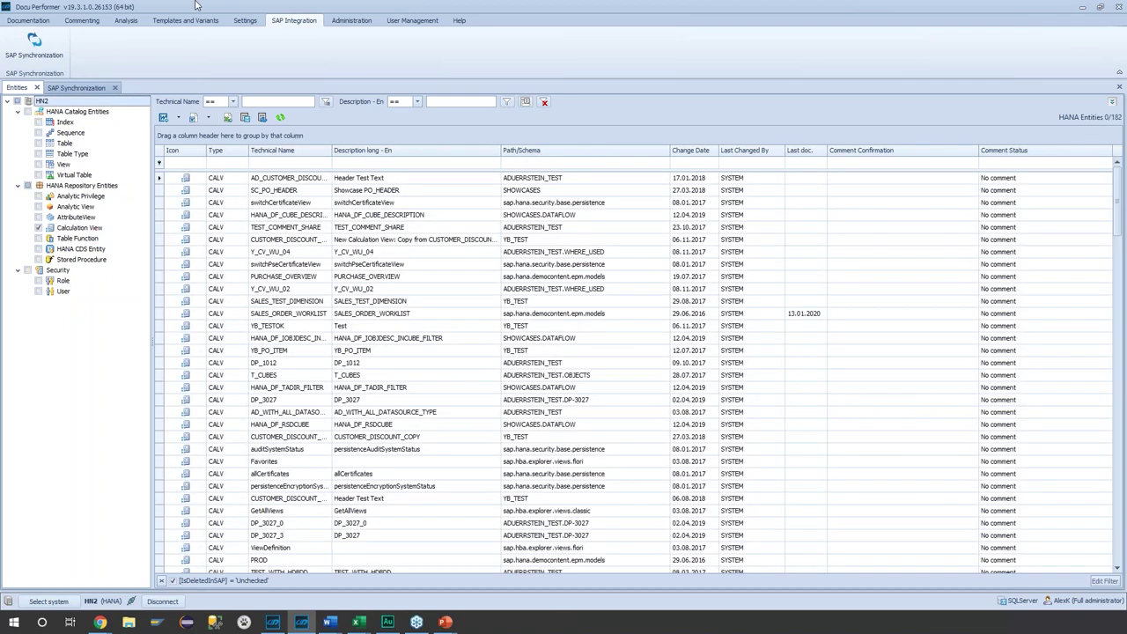
pyautogui.click(267, 155)
pyautogui.rightClick(308, 303)
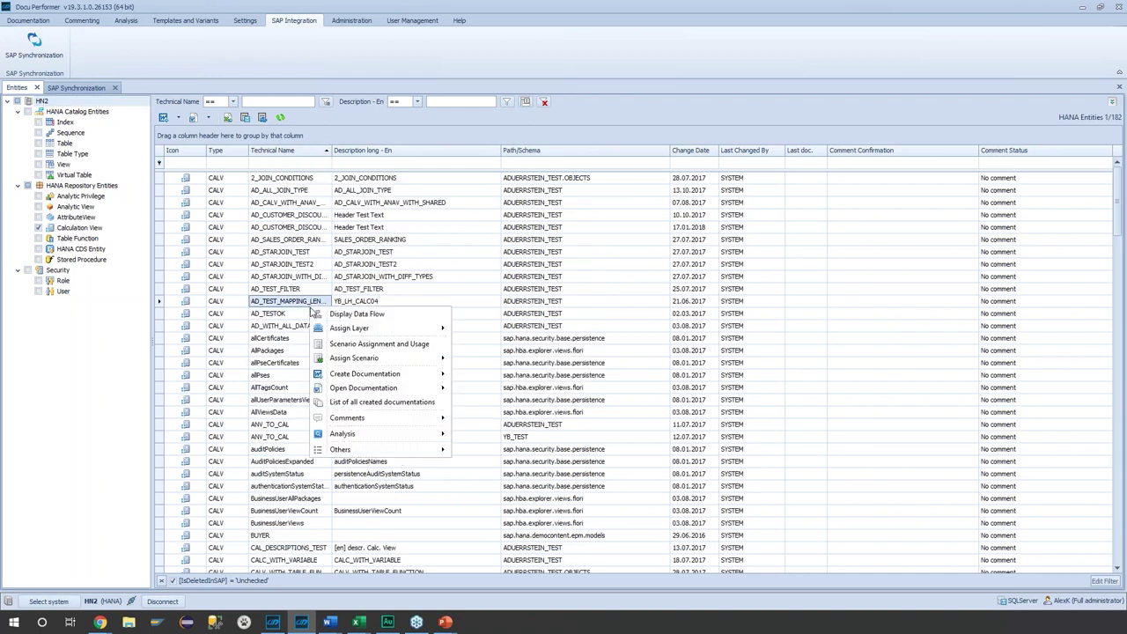
pyautogui.moveTo(370, 419)
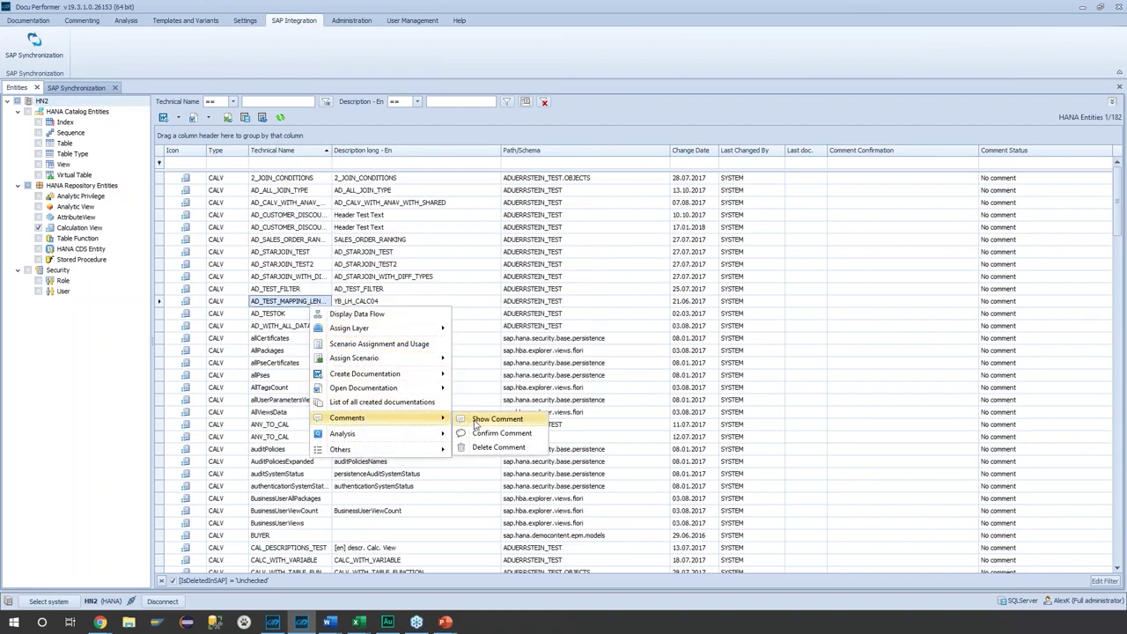
pyautogui.click(861, 150)
# - Sort by Comment Confirmation descending and show the comment for DF_CALV_08
pyautogui.click(854, 151)
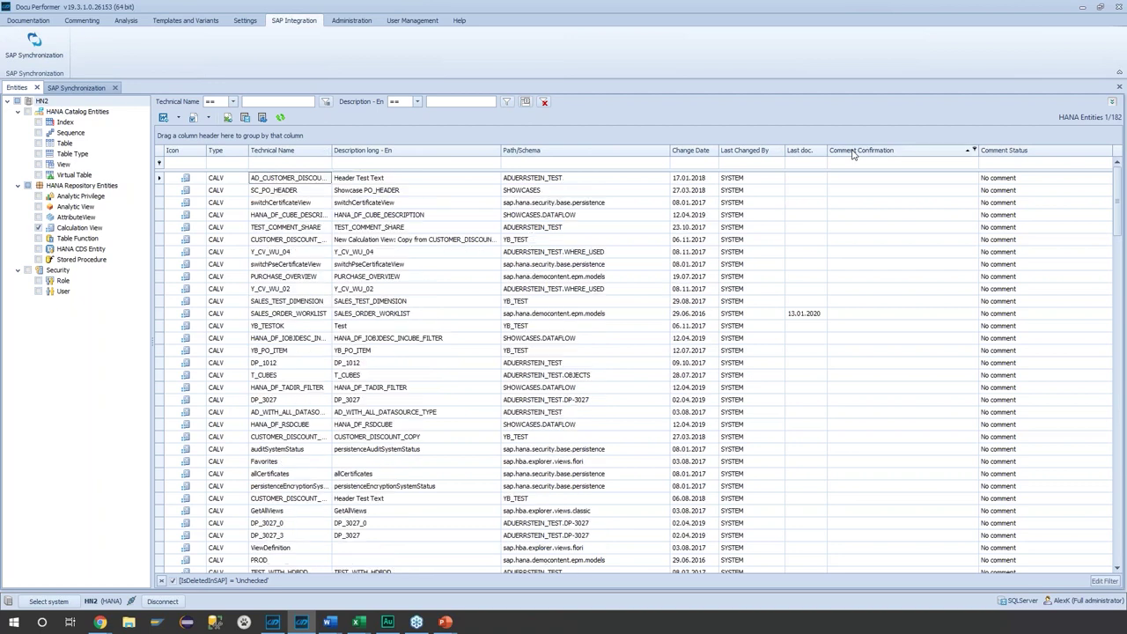
pyautogui.click(867, 151)
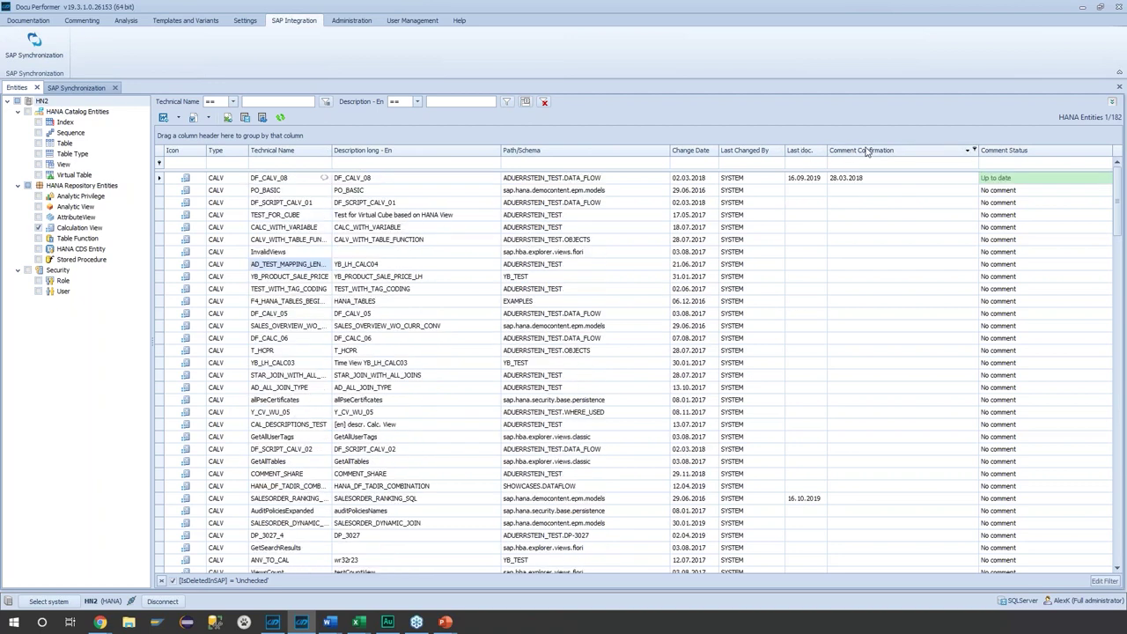
pyautogui.click(842, 178)
pyautogui.rightClick(287, 185)
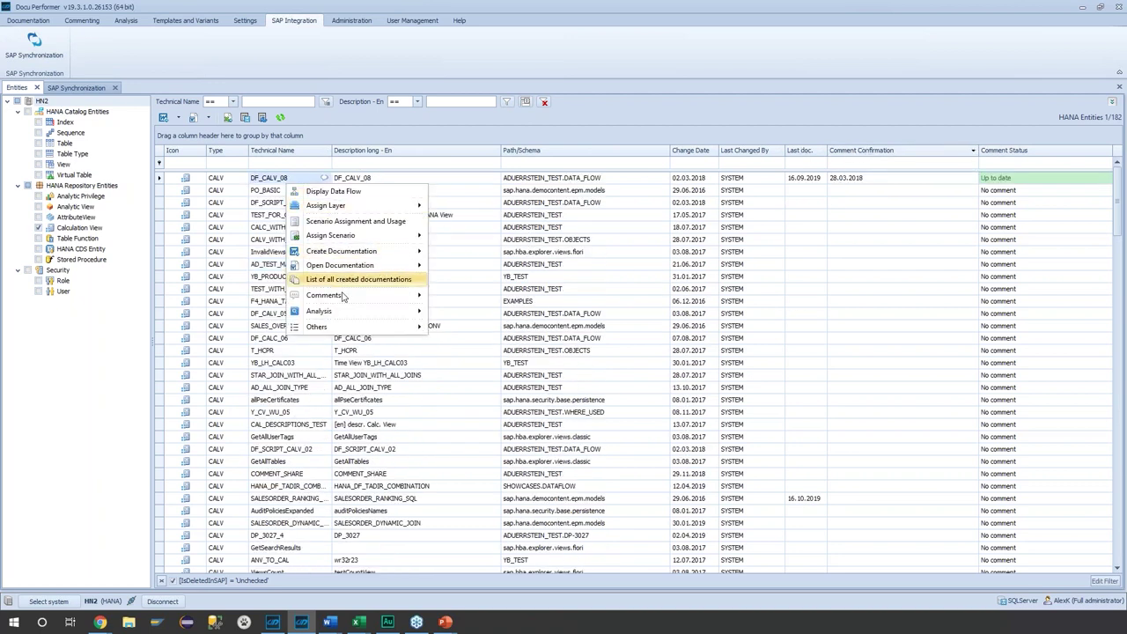
pyautogui.moveTo(348, 296)
pyautogui.click(473, 297)
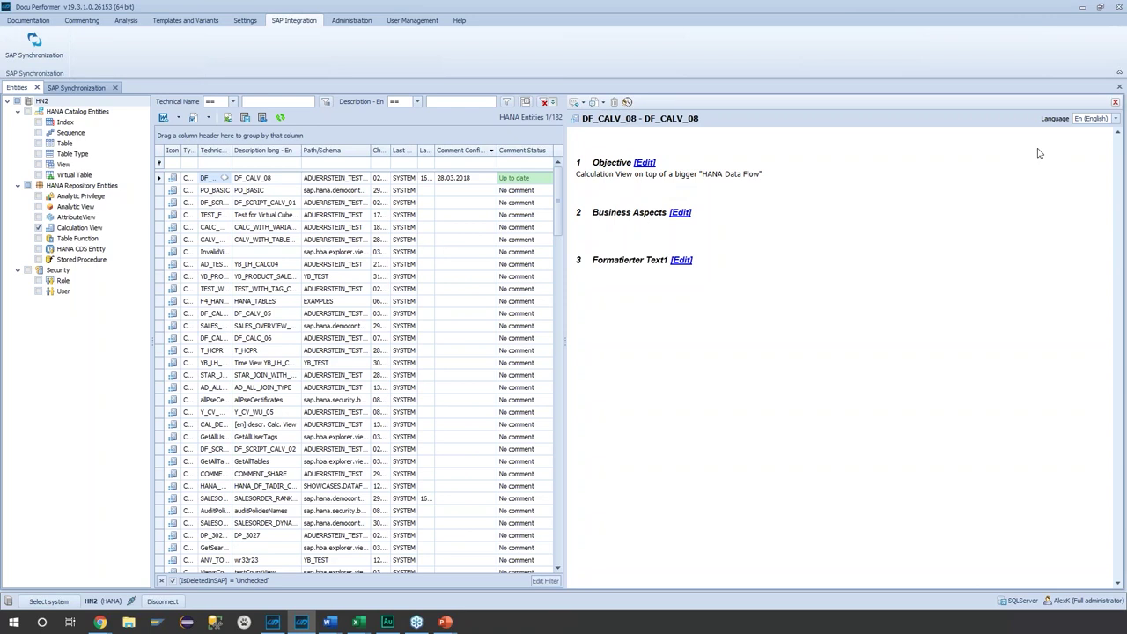
# - Close the DF_CALV_08 comment panel, check its Create Documentation options, and show open Word documents
pyautogui.click(1114, 102)
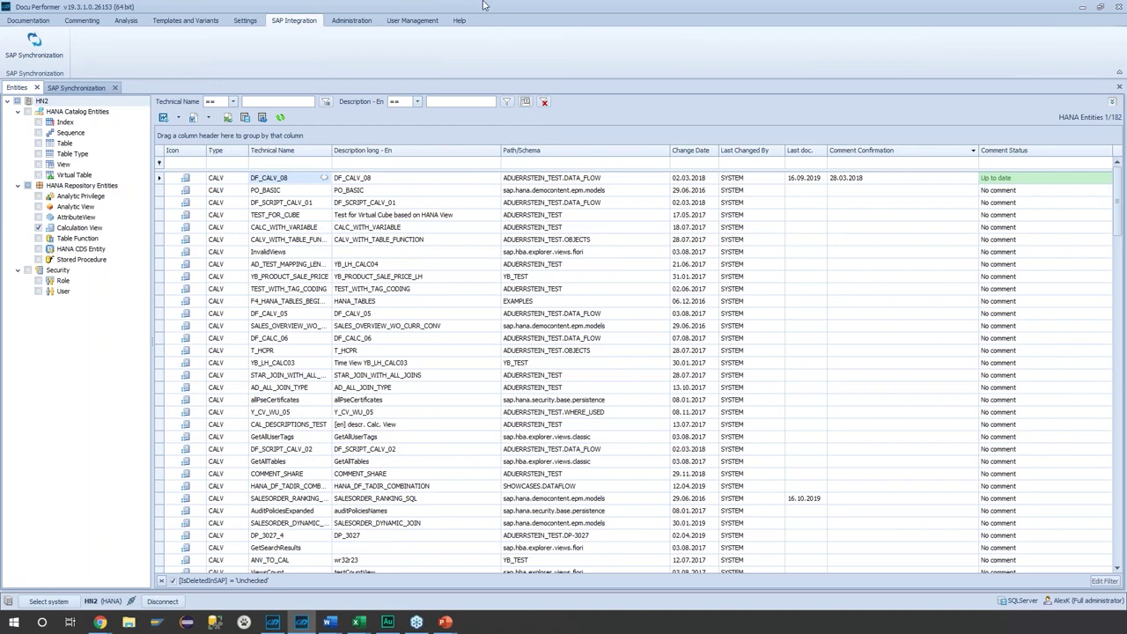
pyautogui.rightClick(310, 184)
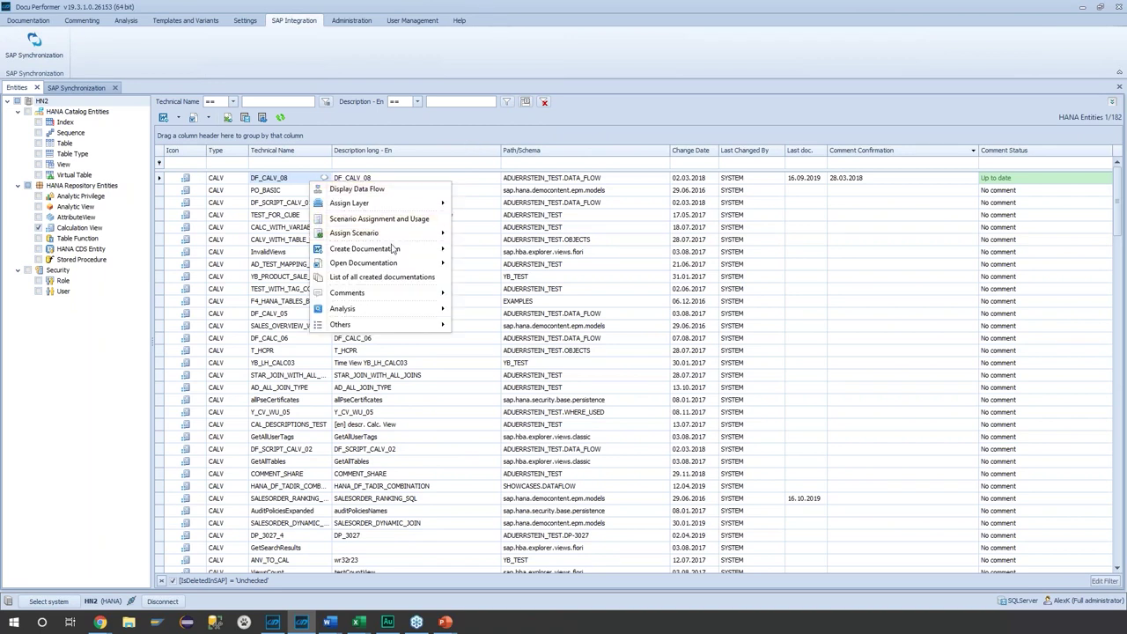
pyautogui.click(328, 625)
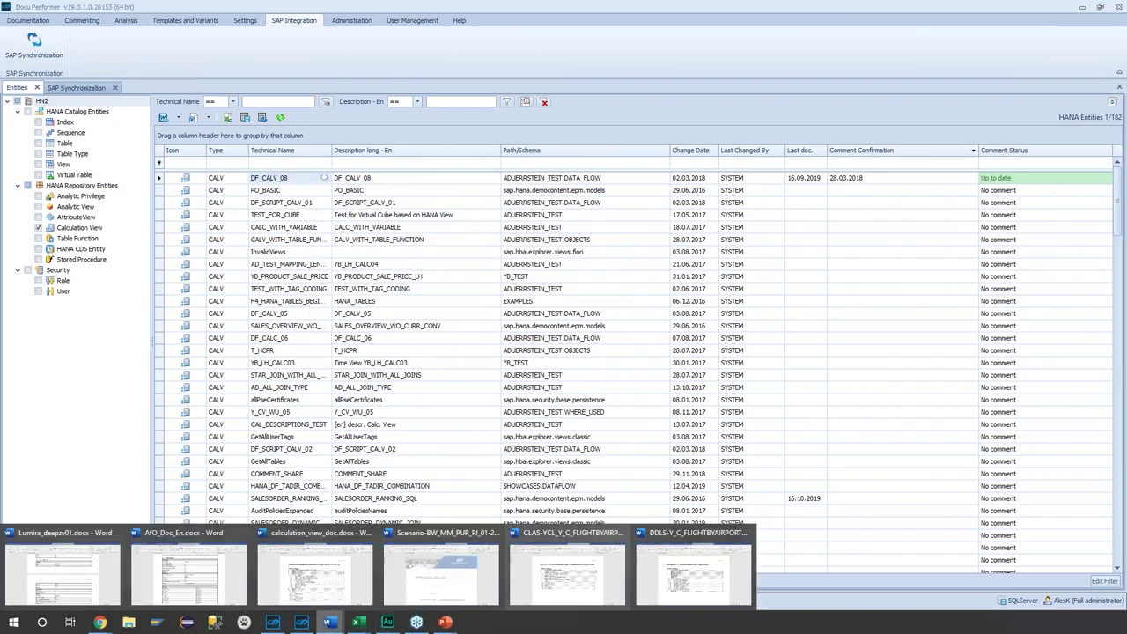
pyautogui.click(357, 568)
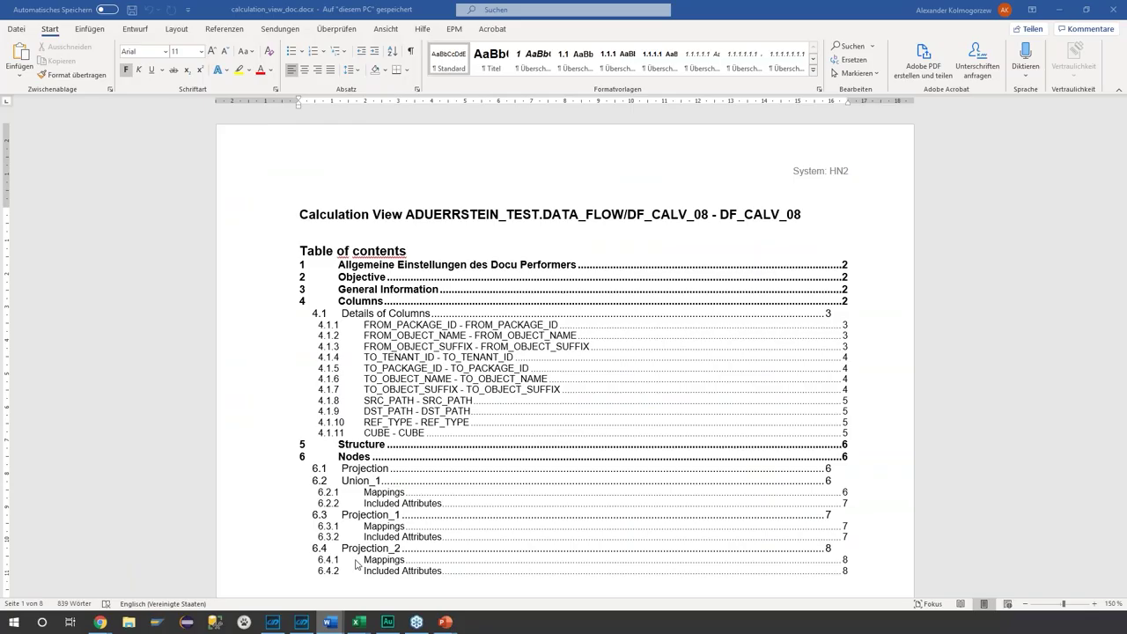
pyautogui.scroll(-2, 592, 488)
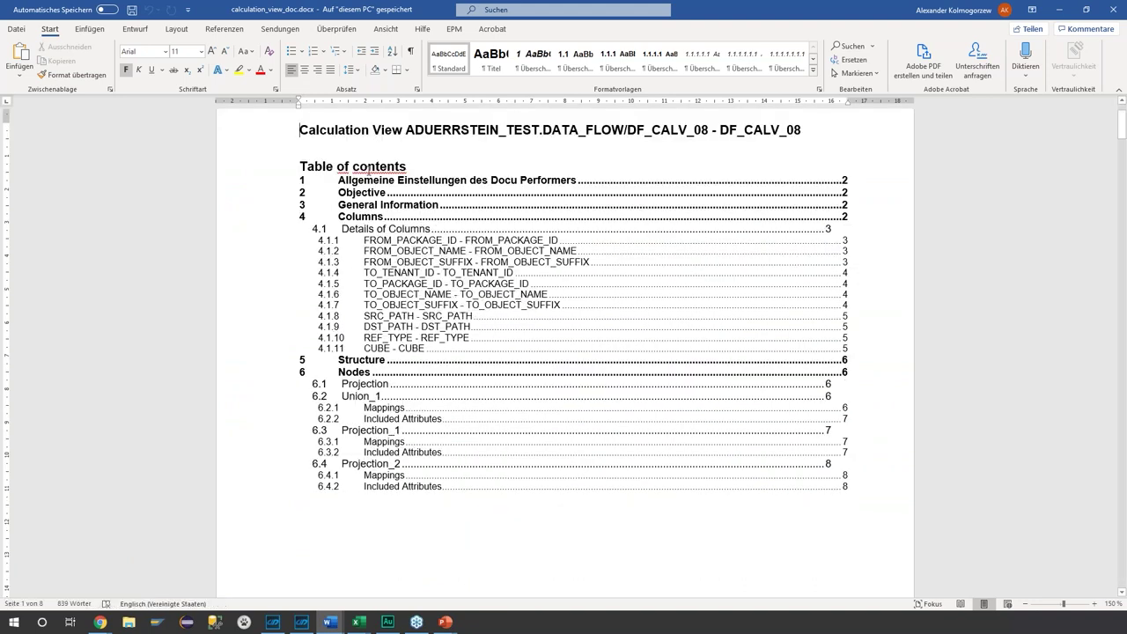
pyautogui.scroll(-10, 520, 505)
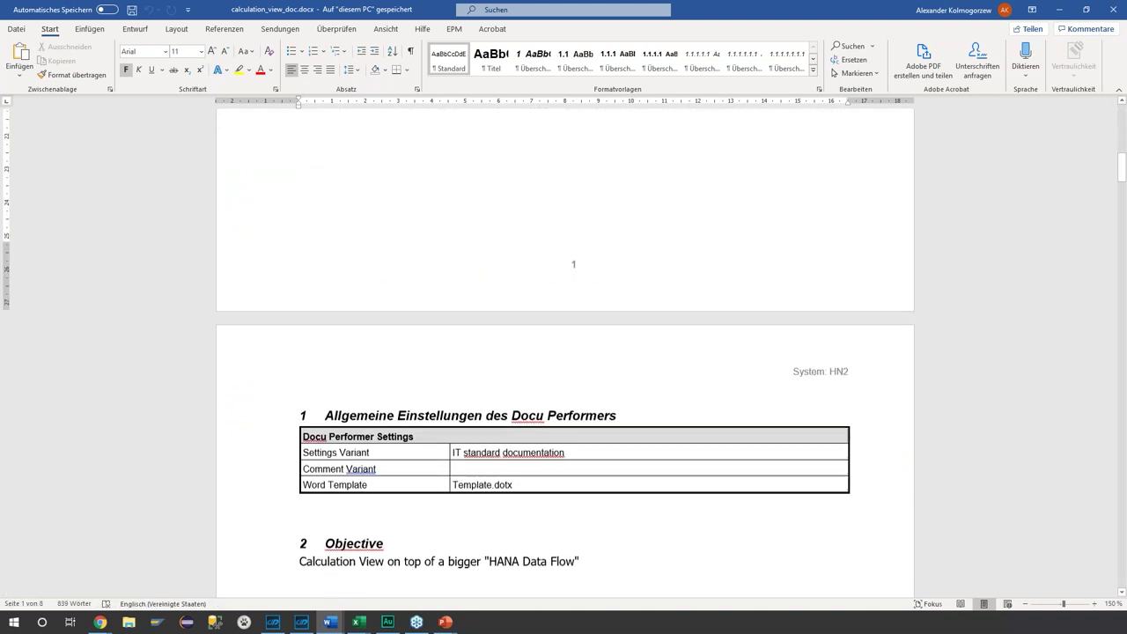
pyautogui.scroll(-3, 713, 339)
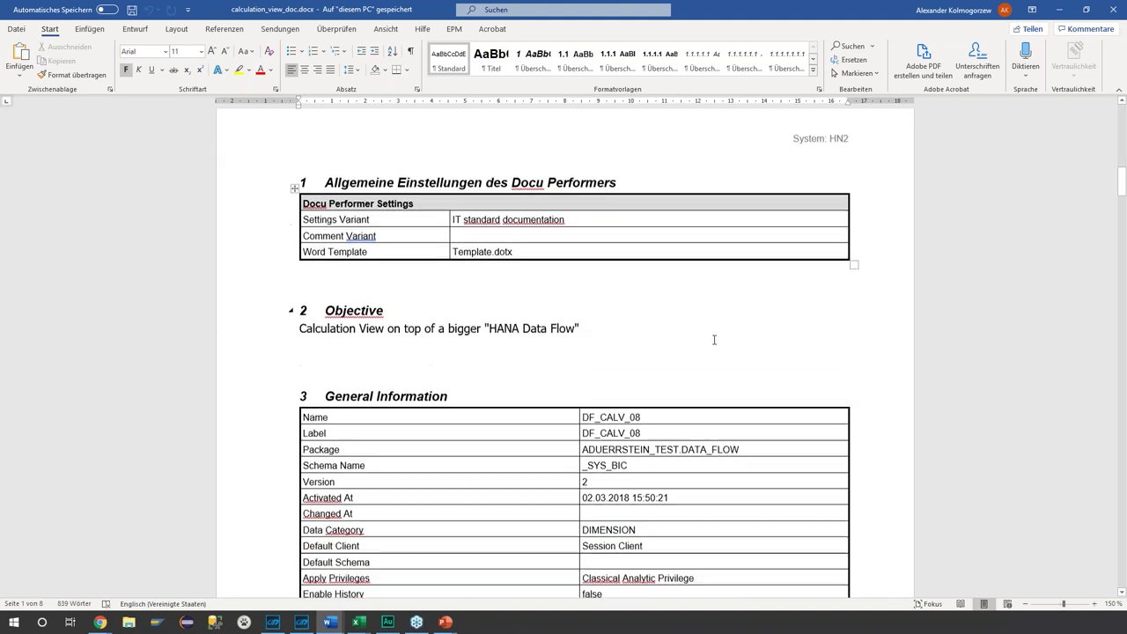
pyautogui.moveTo(585, 261); pyautogui.dragTo(300, 263)
pyautogui.click(829, 448)
pyautogui.scroll(-4, 829, 282)
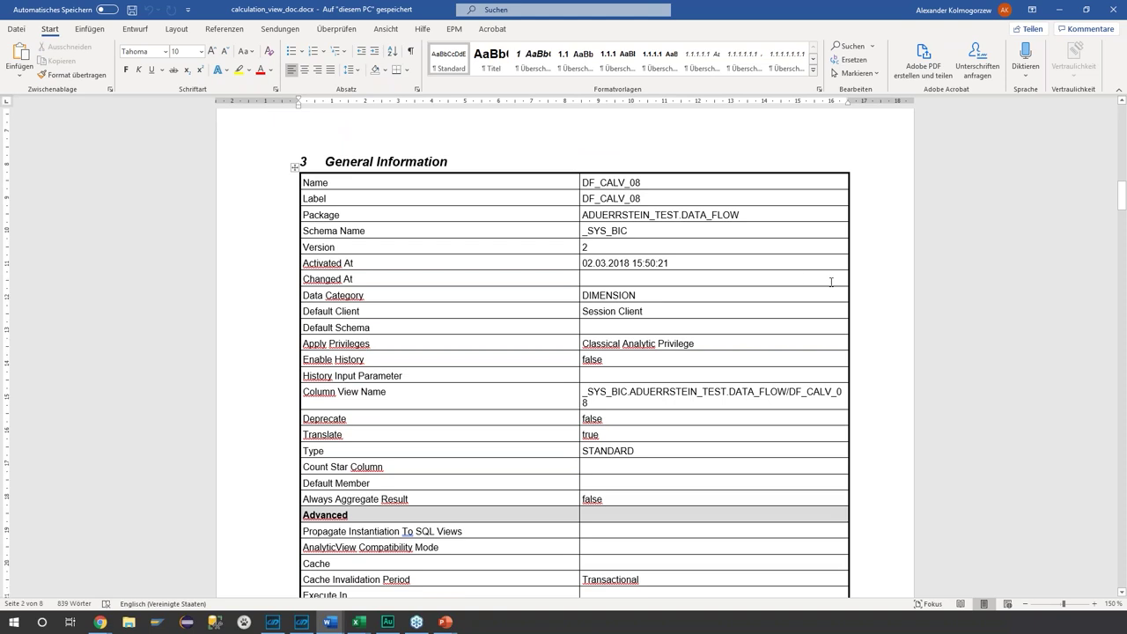
pyautogui.scroll(-10, 830, 281)
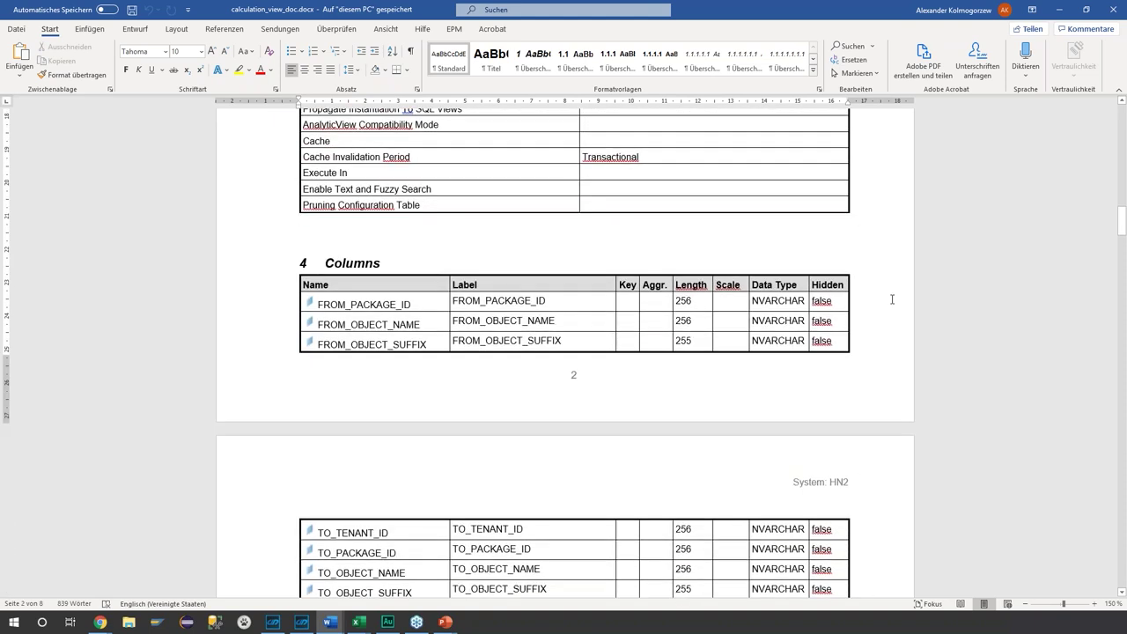
pyautogui.scroll(-11, 883, 308)
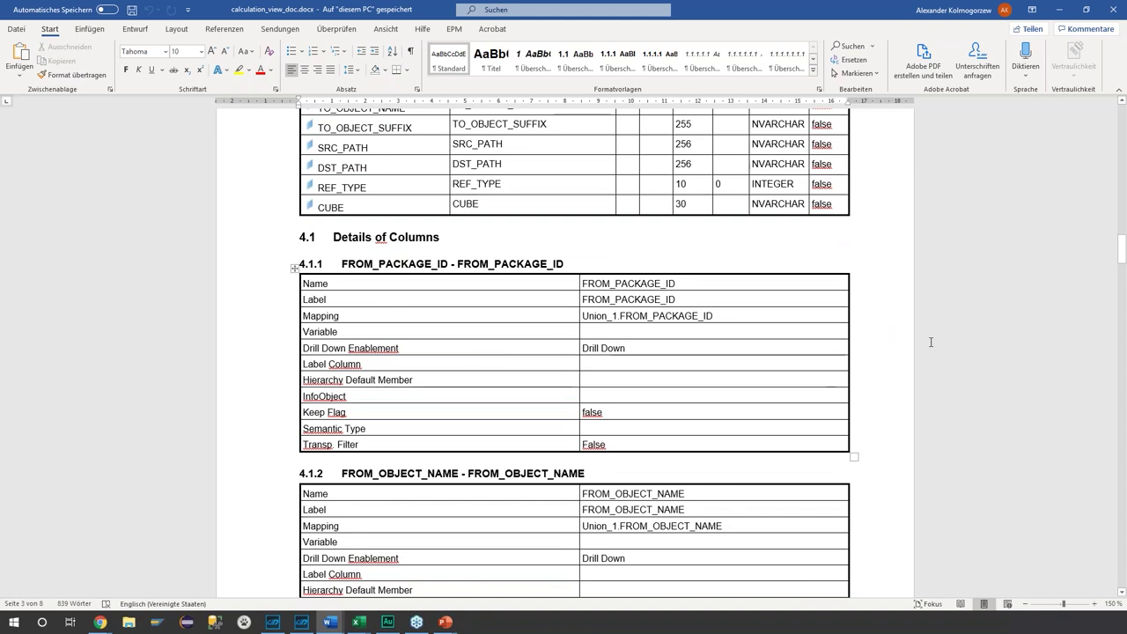
pyautogui.scroll(-6, 936, 335)
pyautogui.scroll(-14, 935, 337)
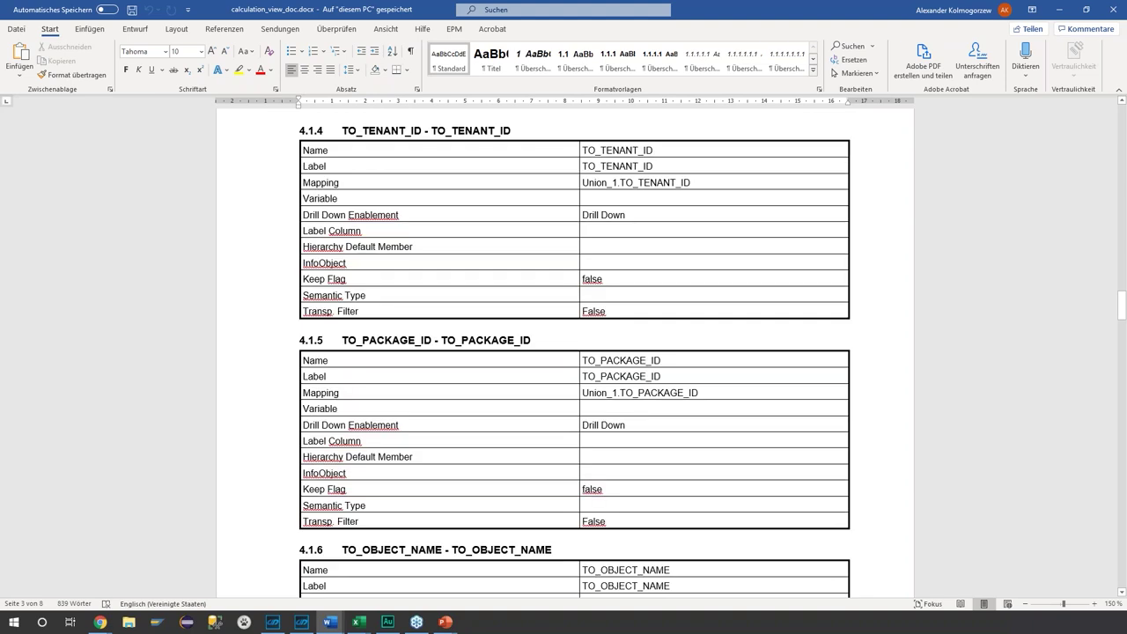
pyautogui.scroll(-17, 564, 352)
pyautogui.scroll(-3, 564, 352)
pyautogui.scroll(-13, 564, 352)
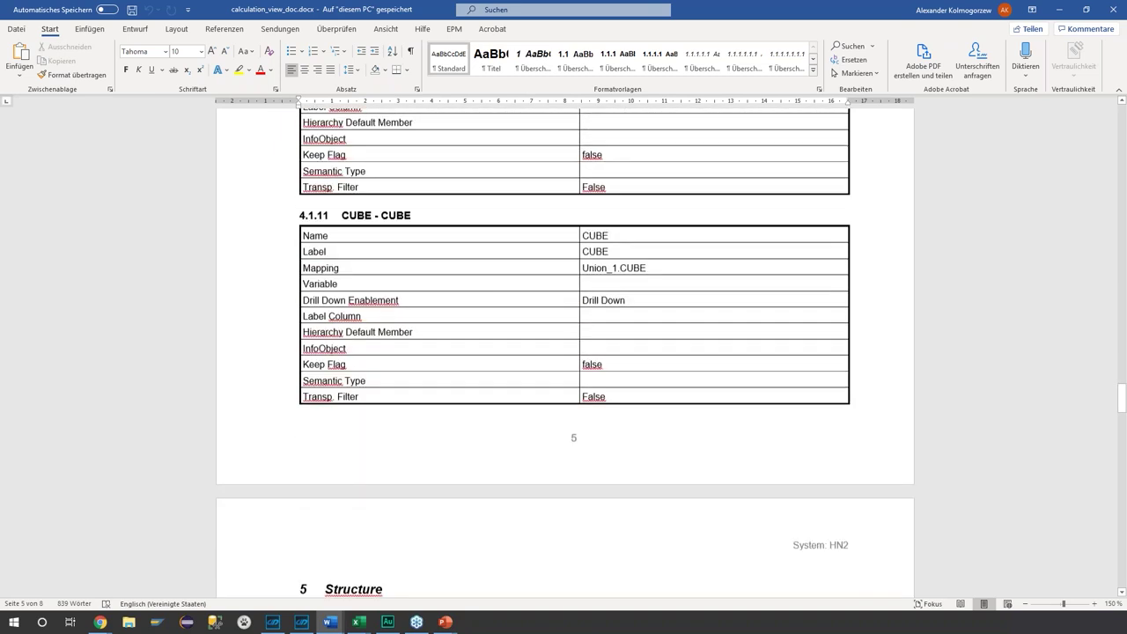
pyautogui.scroll(-1, 445, 431)
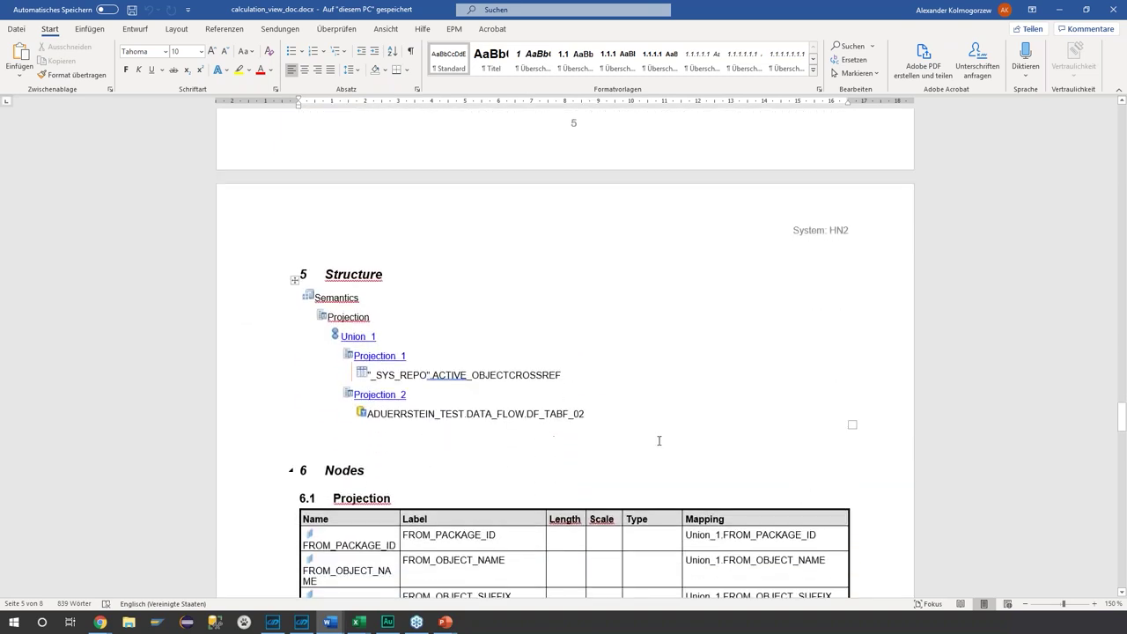
pyautogui.scroll(-7, 386, 346)
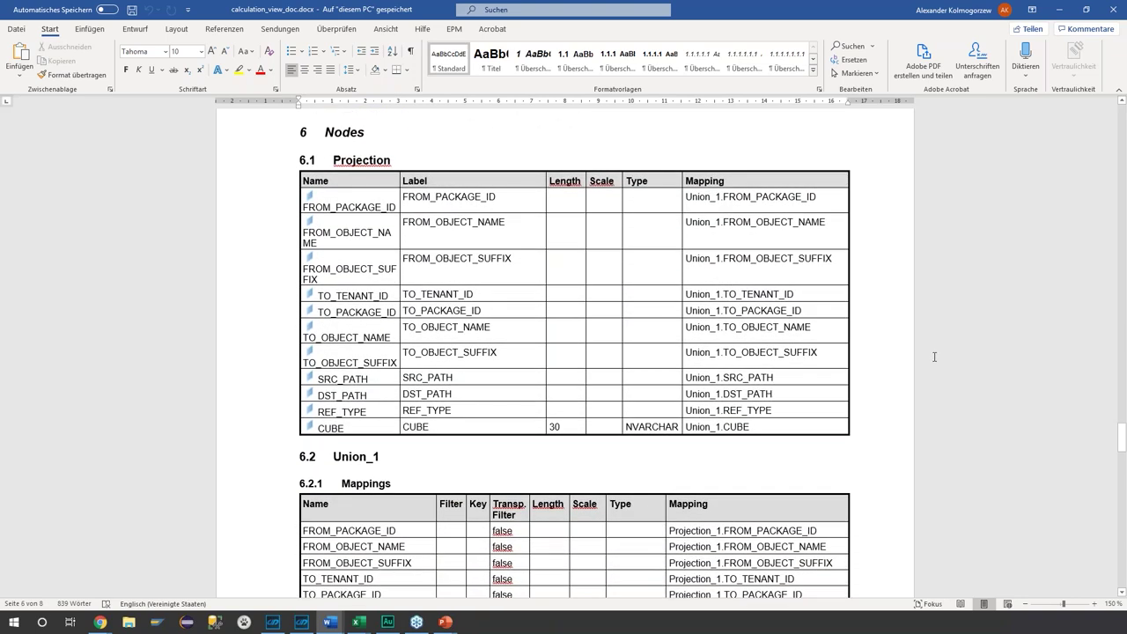
pyautogui.scroll(-9, 934, 357)
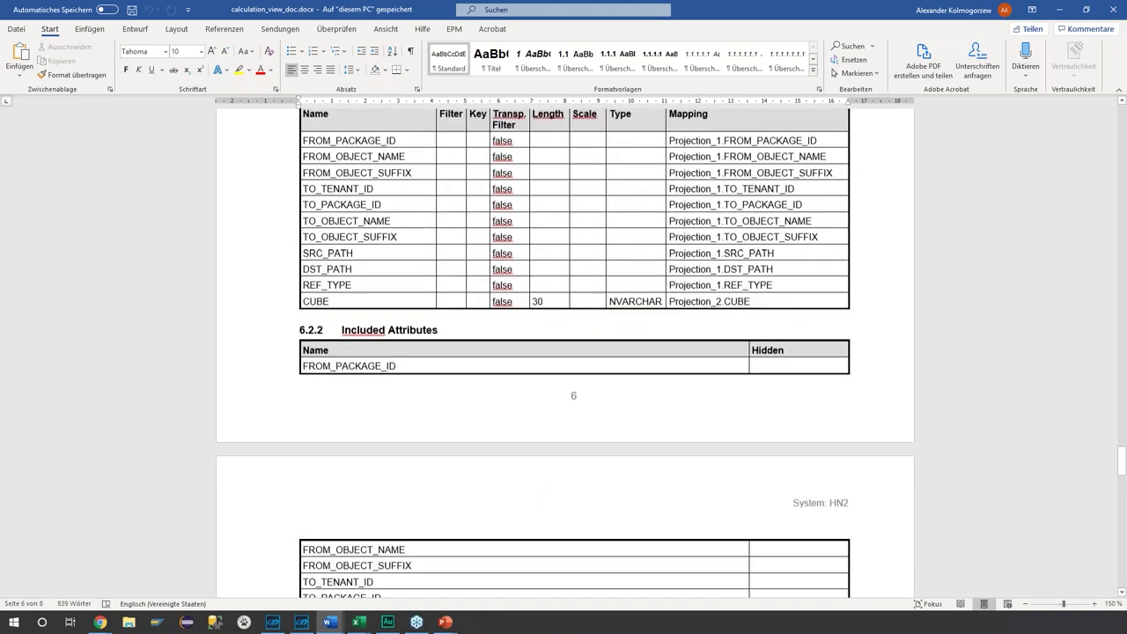
pyautogui.scroll(3, 407, 233)
pyautogui.scroll(-10, 889, 335)
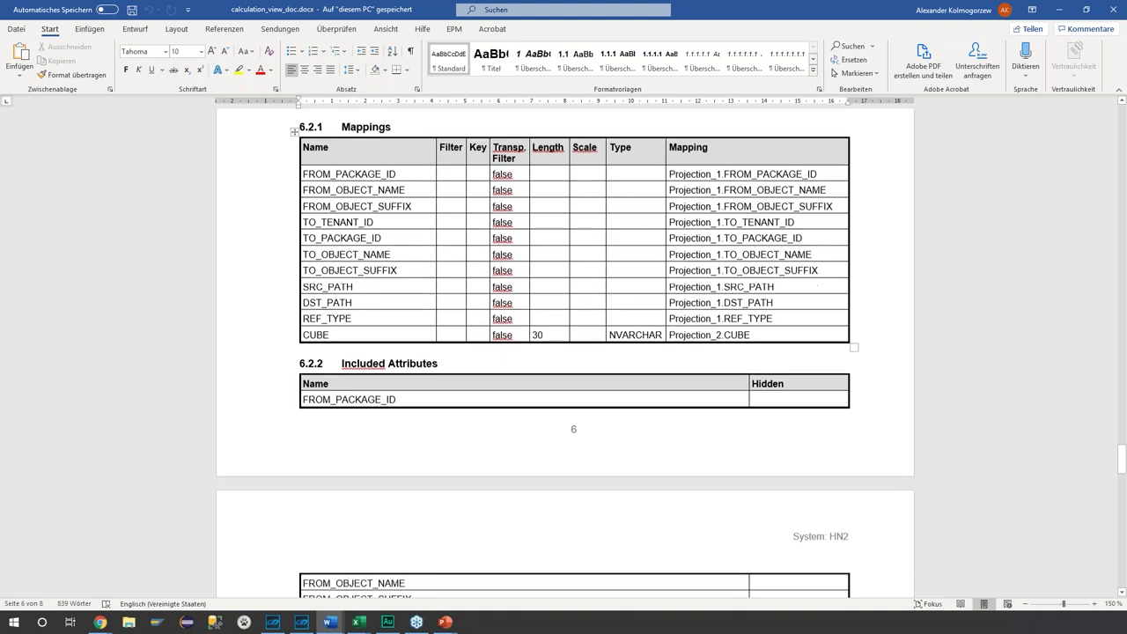
pyautogui.scroll(-7, 901, 346)
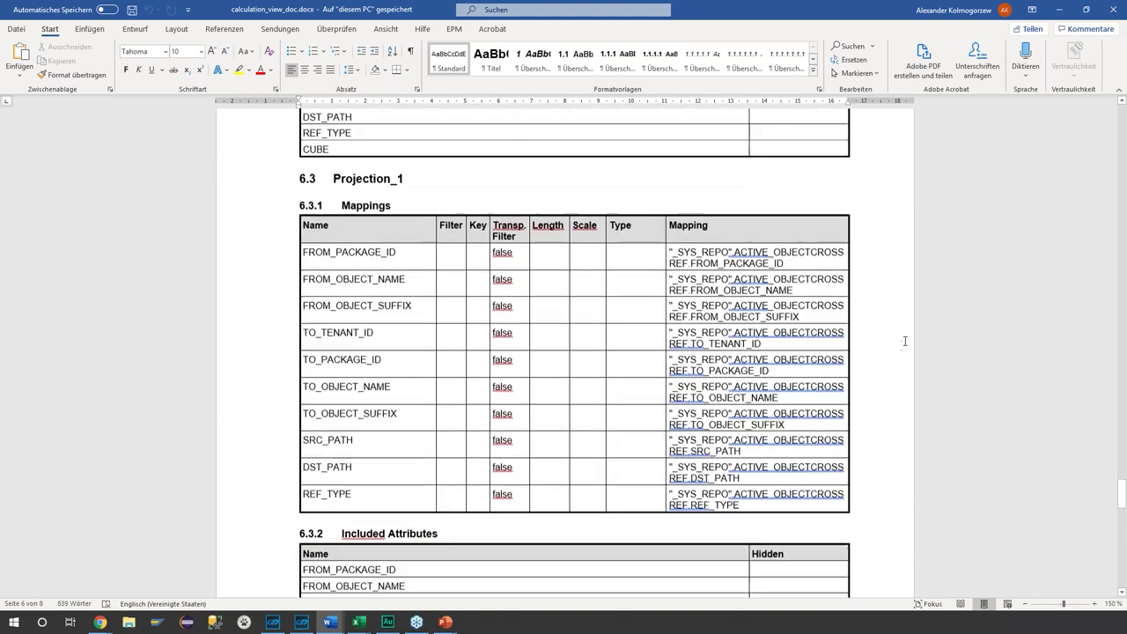
pyautogui.hotkey('alt', 'Tab')
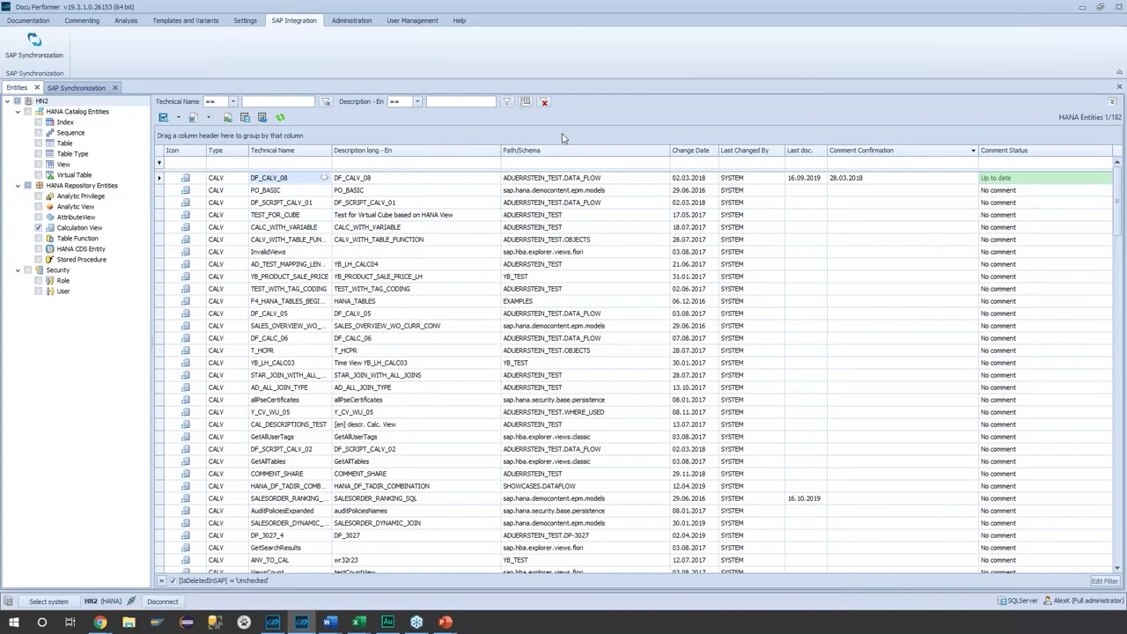
pyautogui.click(334, 24)
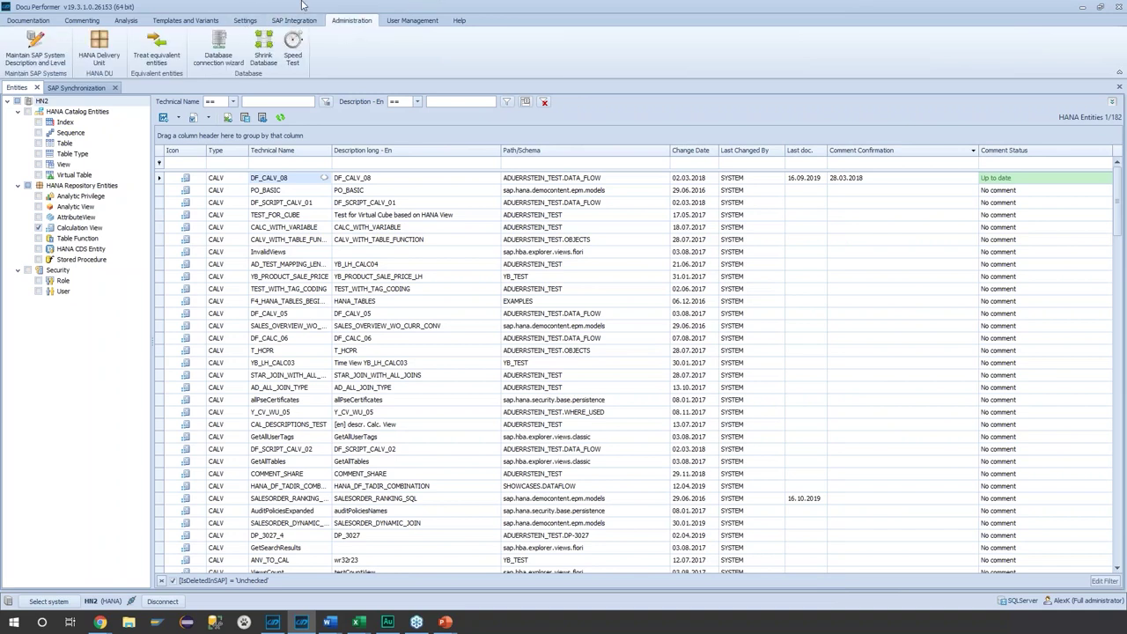
pyautogui.click(242, 21)
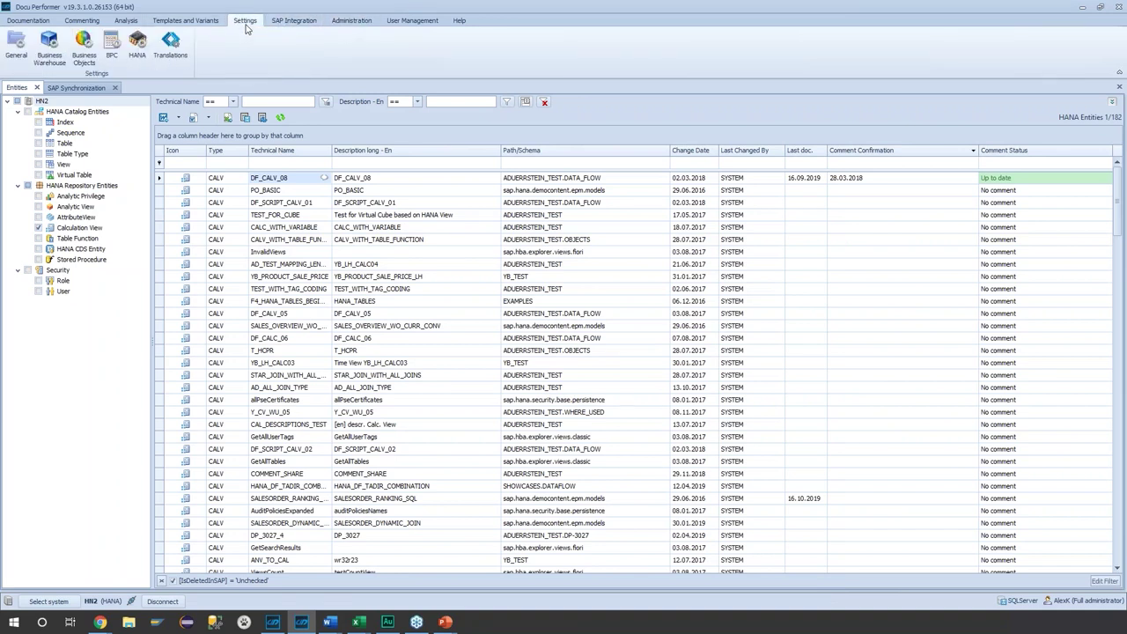
pyautogui.click(136, 46)
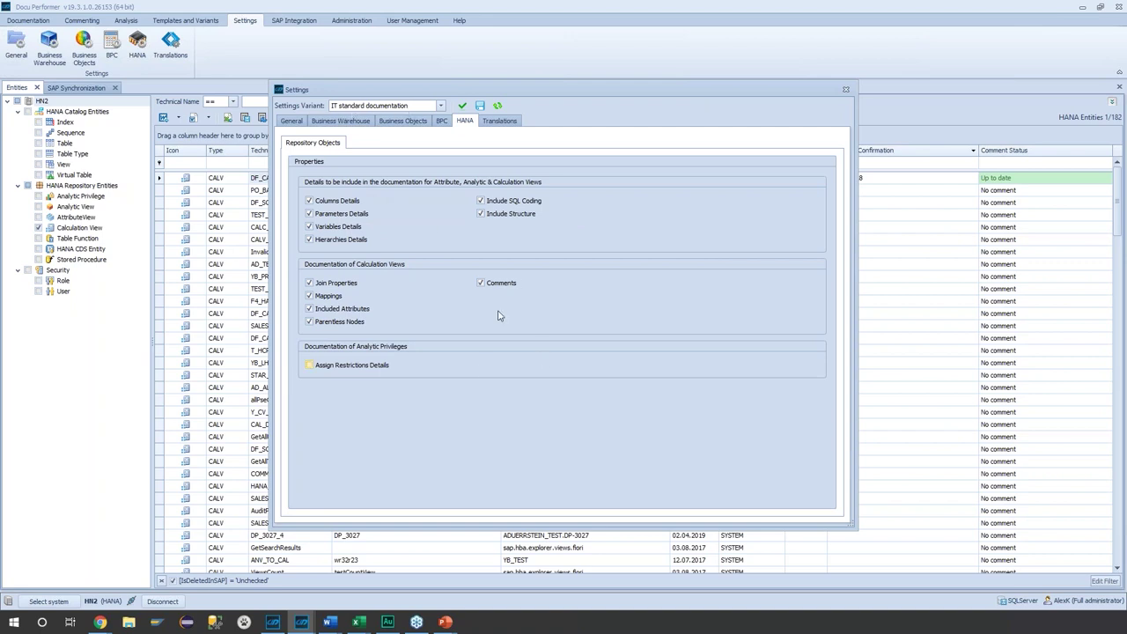
pyautogui.click(410, 108)
pyautogui.click(410, 108)
pyautogui.click(846, 90)
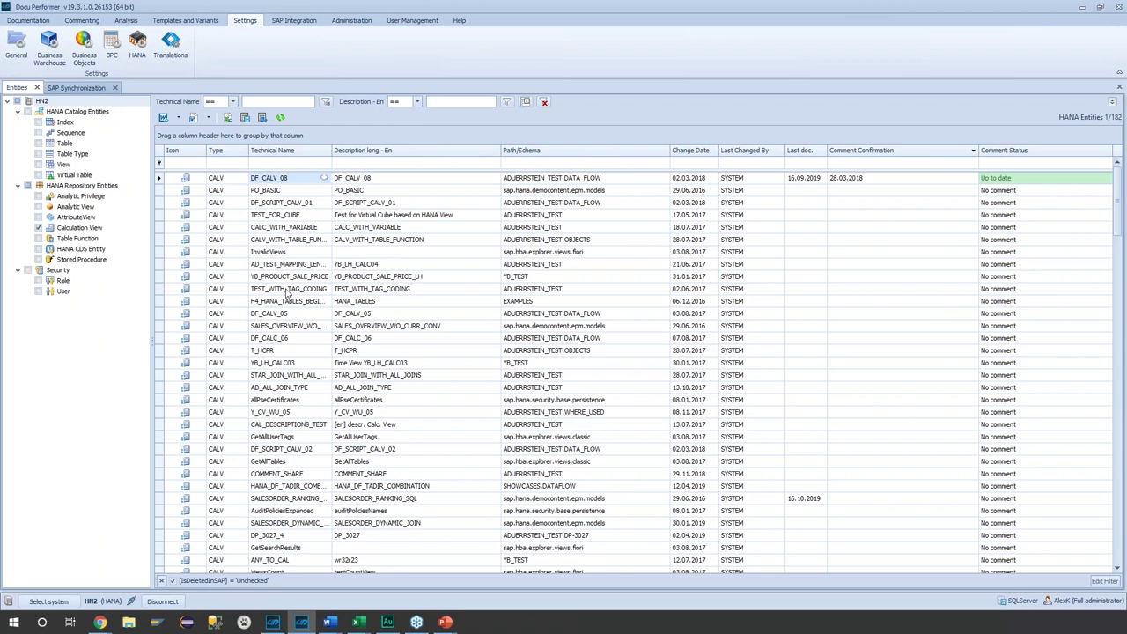
# - Filter the entity list to DF_CALV_07 and display its data flow
pyautogui.click(266, 163)
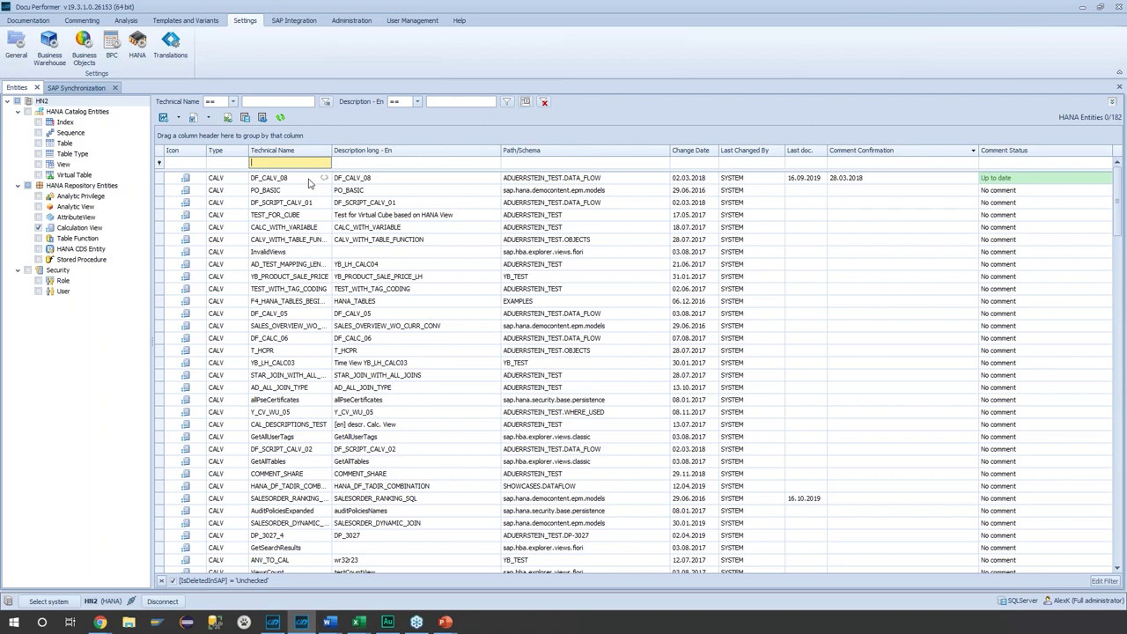
pyautogui.write('DF_CALV')
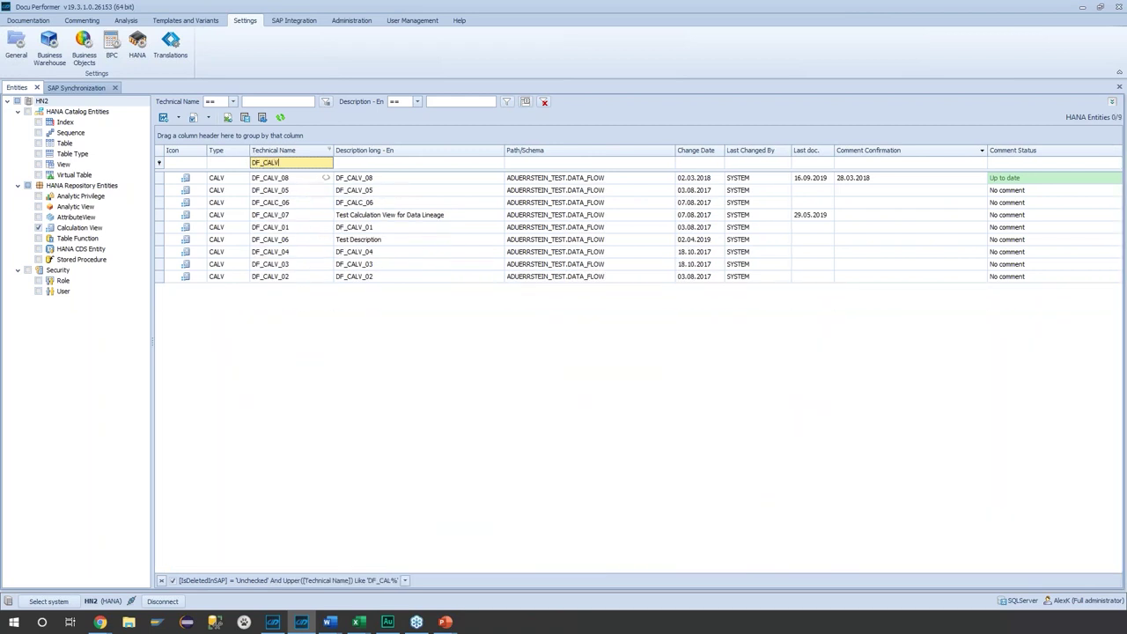
pyautogui.write('_07')
pyautogui.press('Return')
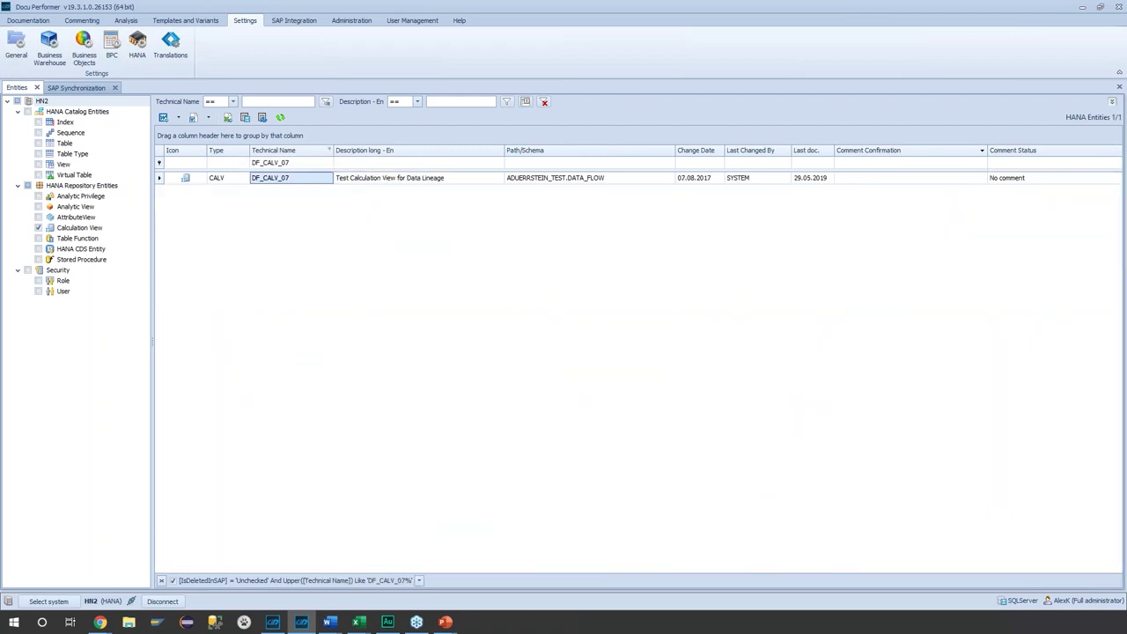
pyautogui.rightClick(309, 178)
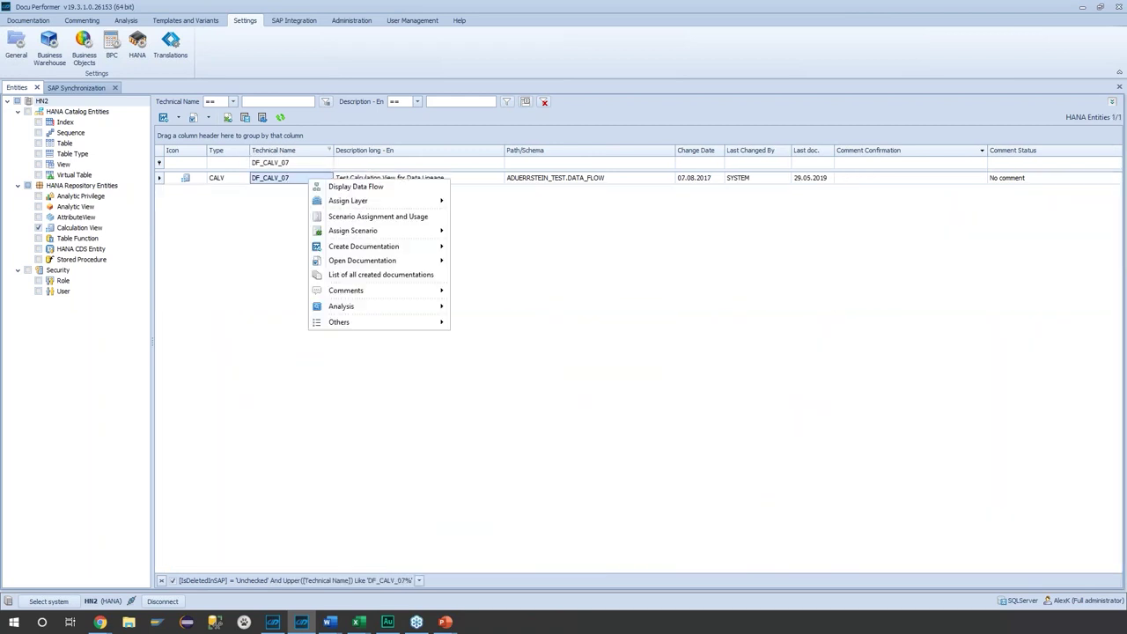
pyautogui.click(324, 189)
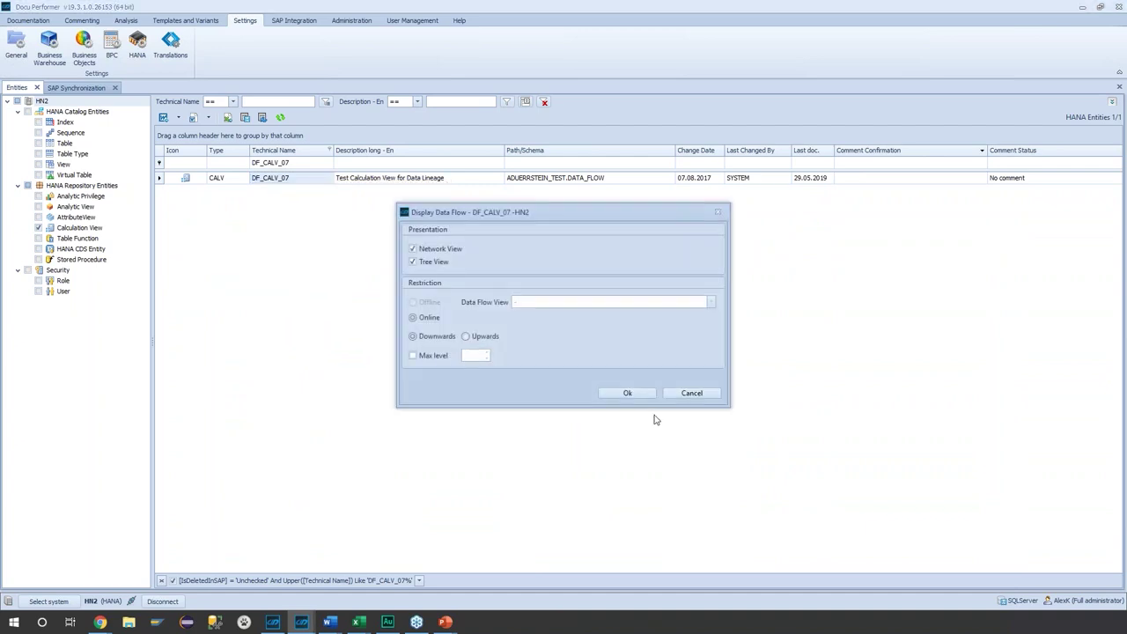
pyautogui.click(631, 396)
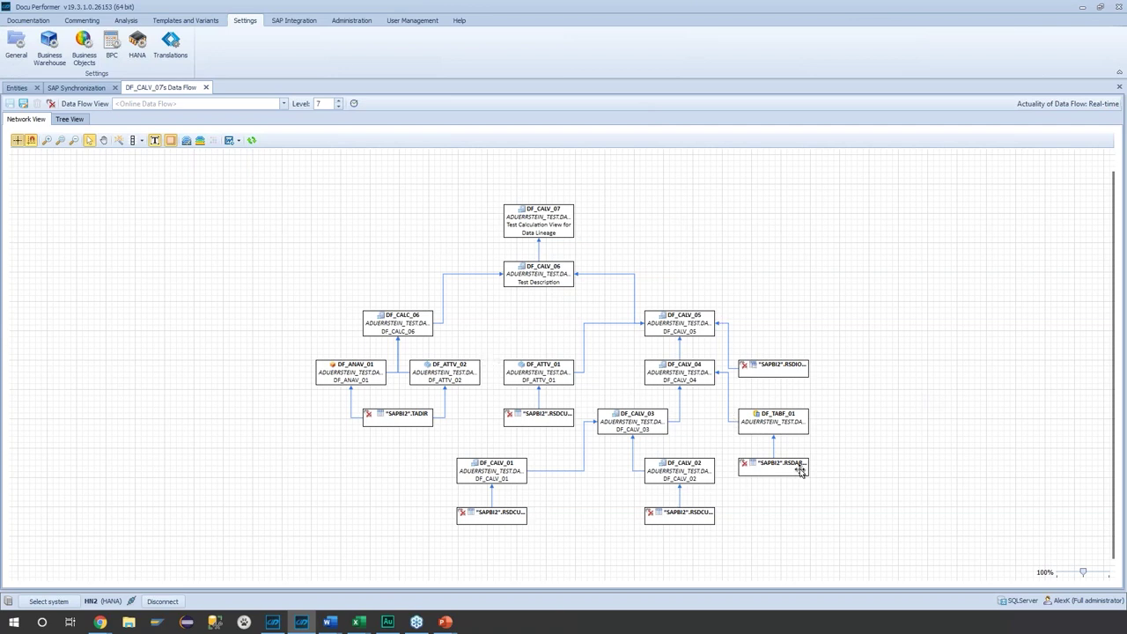
# - View the DF_CALV_07 data flow as tree and network, then go back to Entities
pyautogui.click(77, 120)
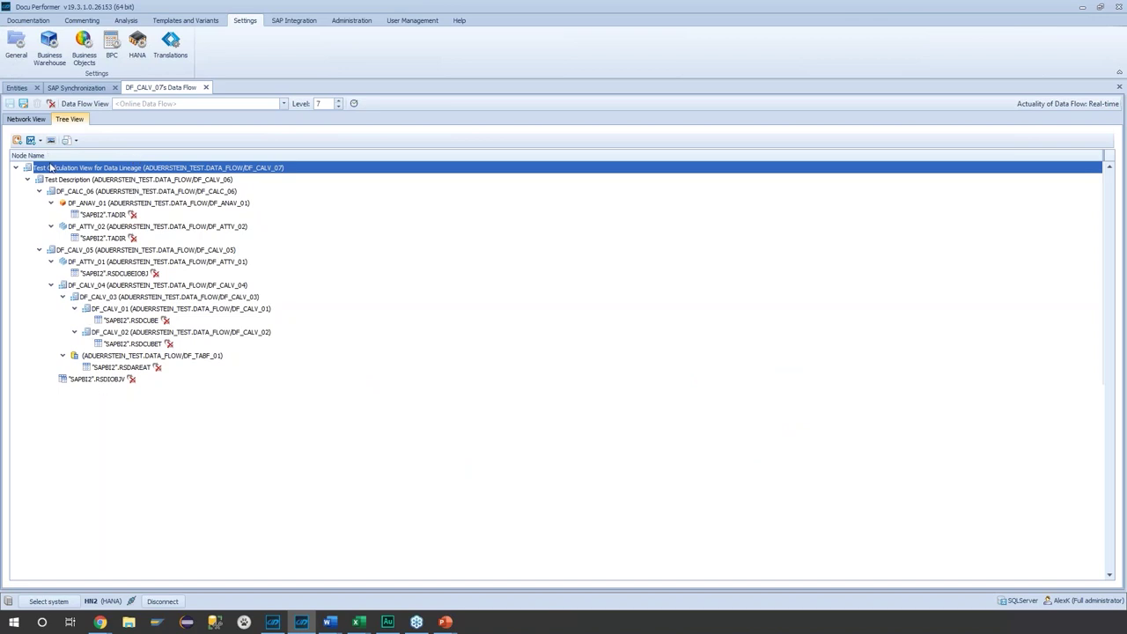
pyautogui.click(26, 119)
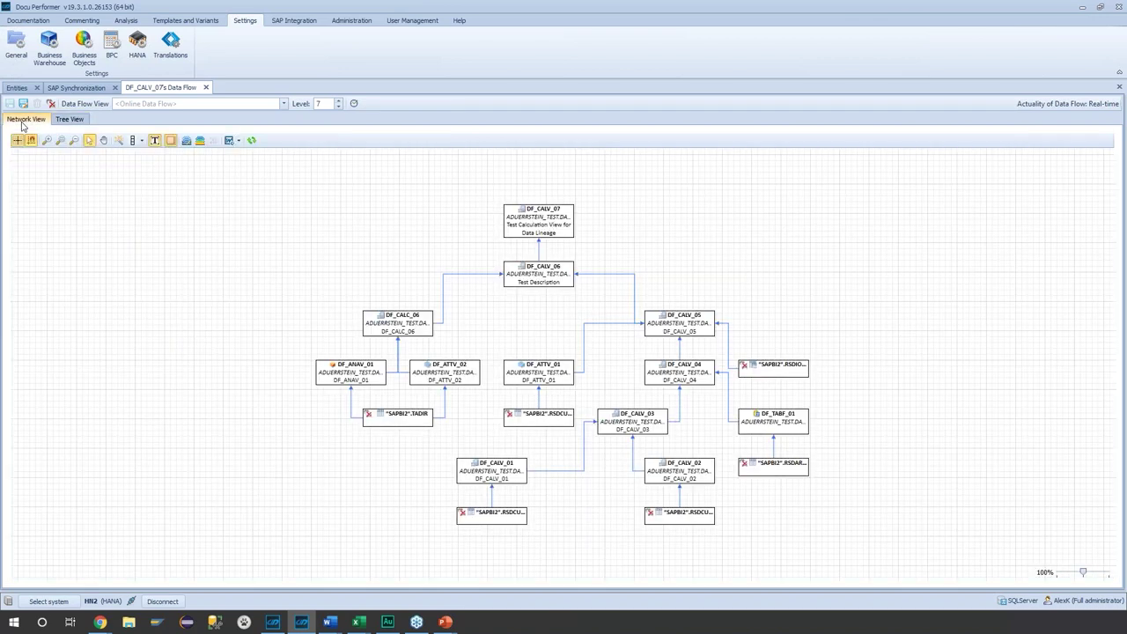
pyautogui.click(16, 88)
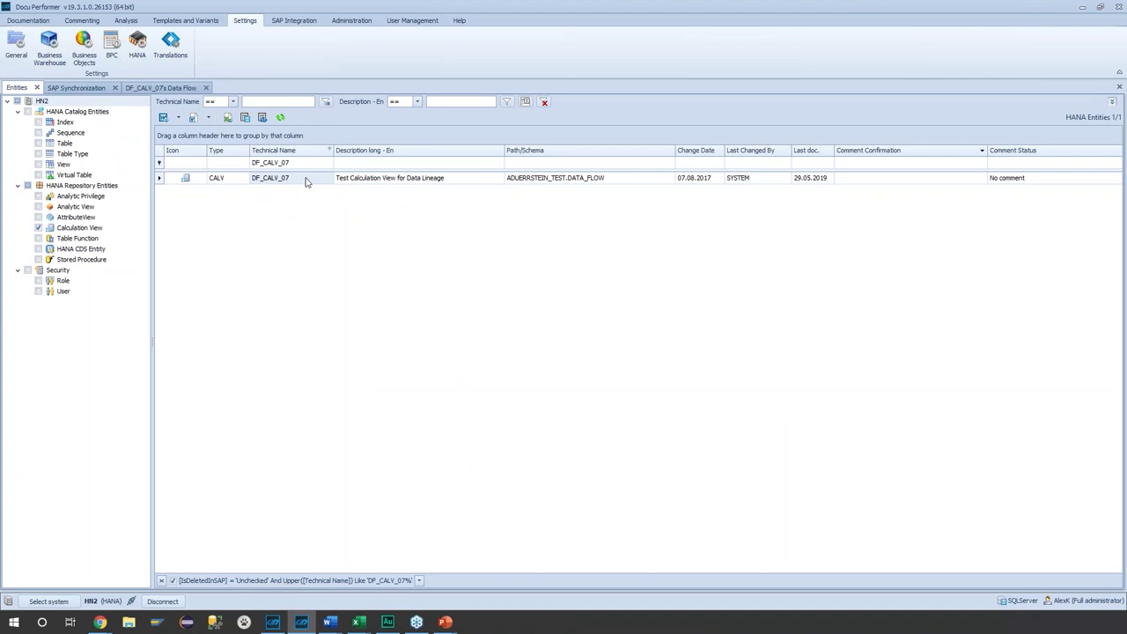
# - Generate the DF_CALV_07 Data Lineage, keeping both files, and open the finished workbook
pyautogui.rightClick(307, 181)
pyautogui.moveTo(383, 307)
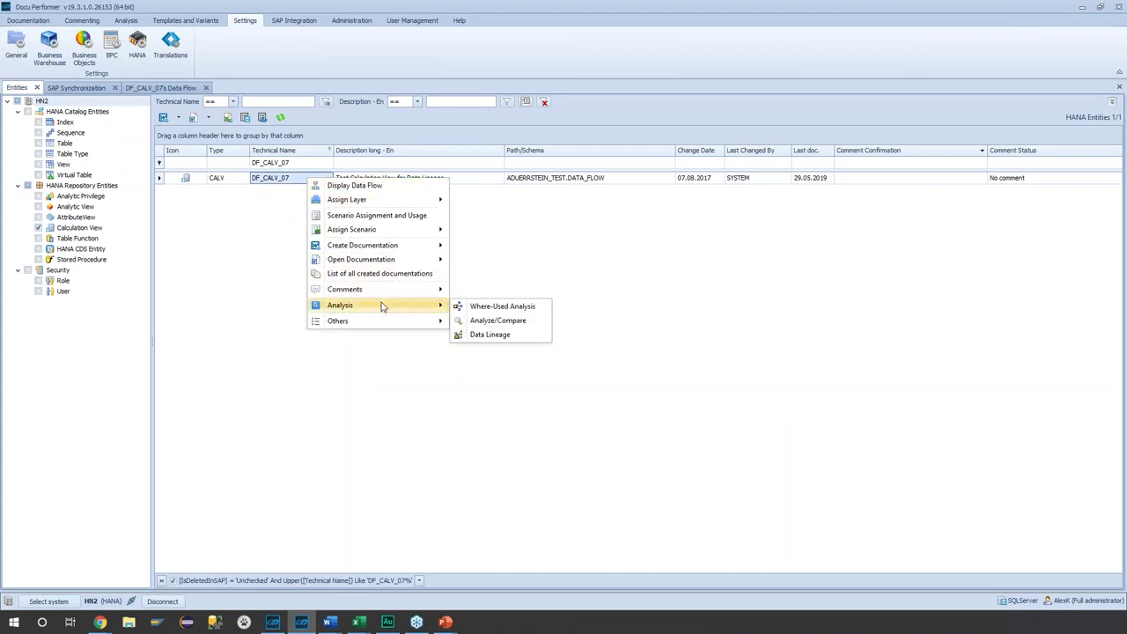
pyautogui.click(489, 335)
pyautogui.click(516, 340)
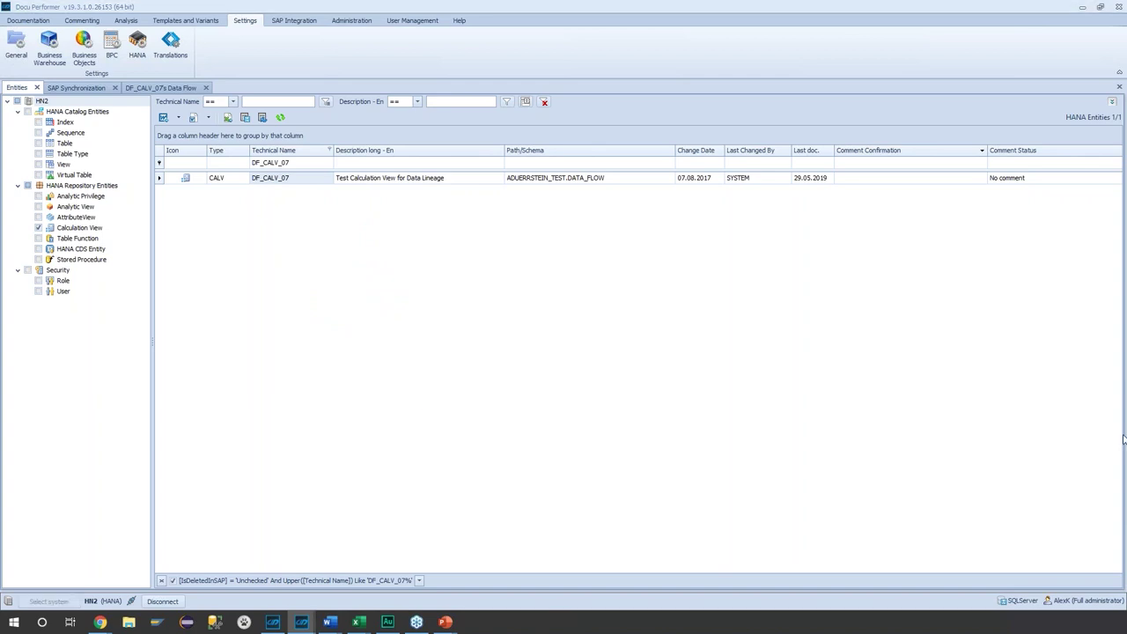
pyautogui.moveTo(424, 246); pyautogui.dragTo(374, 247)
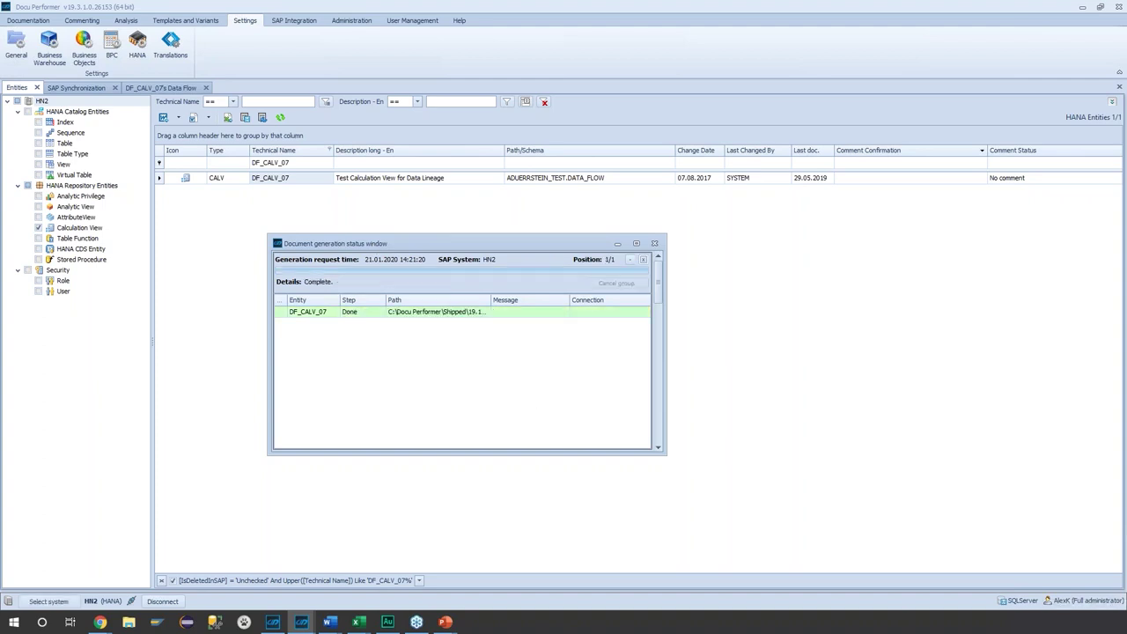
pyautogui.click(397, 318)
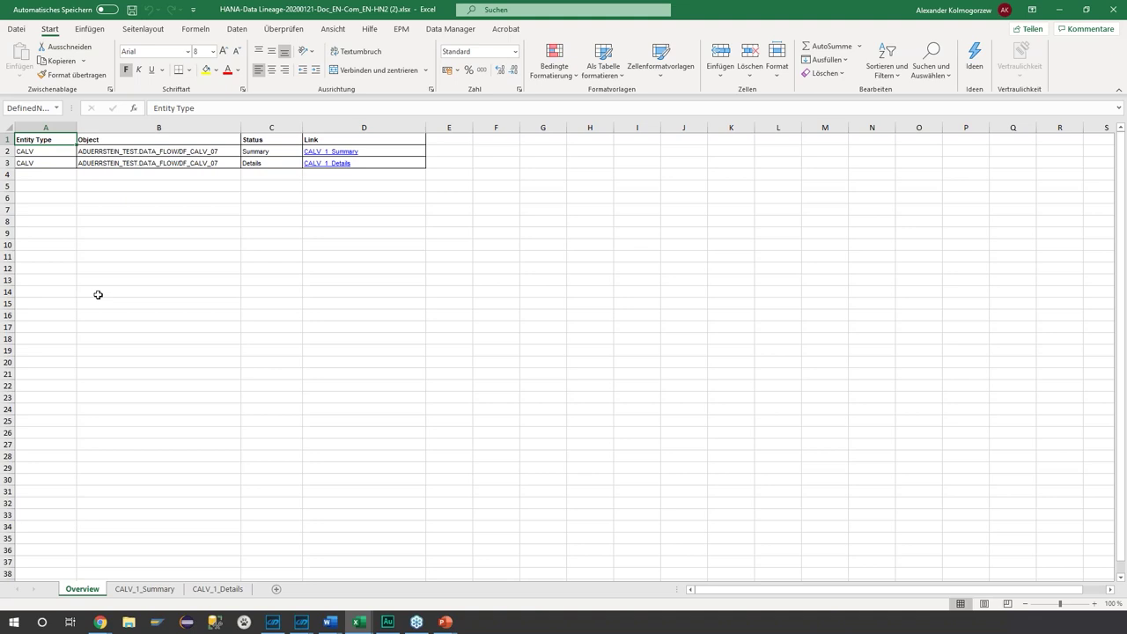
# - Review the CALV_1_Details sheet's row 3 field mappings from A3 through E3
pyautogui.click(163, 594)
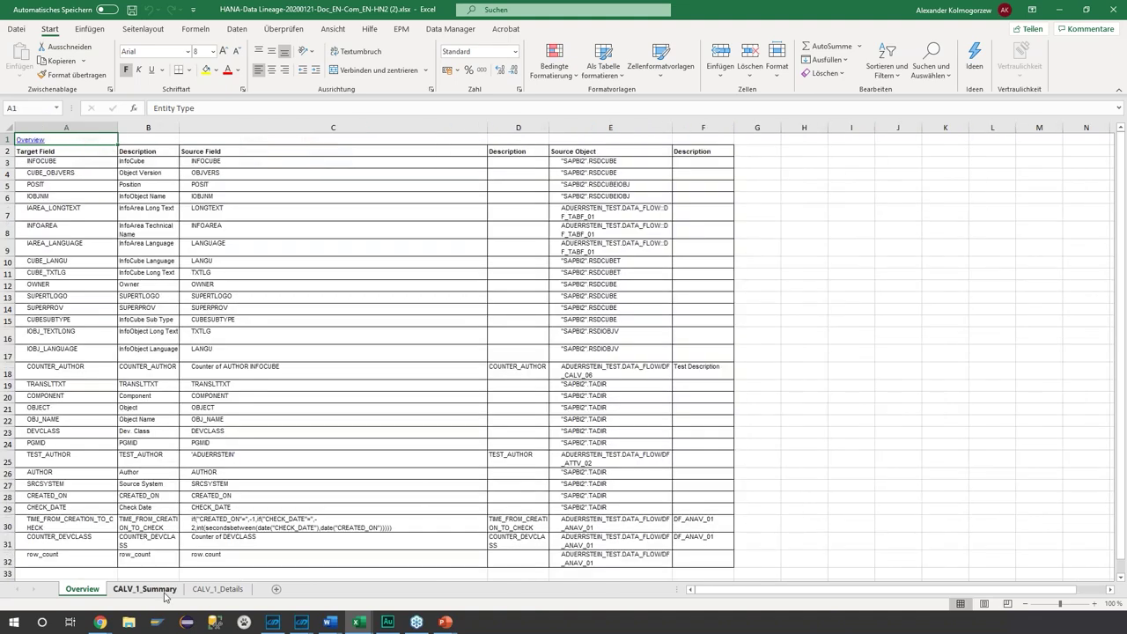
pyautogui.click(217, 589)
pyautogui.click(23, 165)
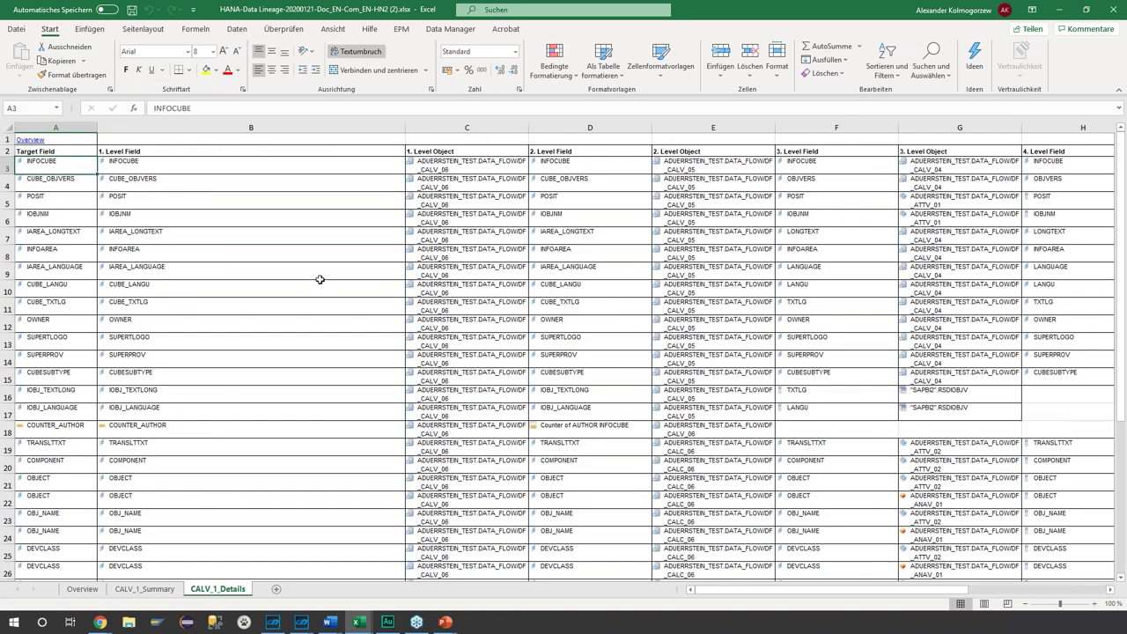
pyautogui.click(157, 170)
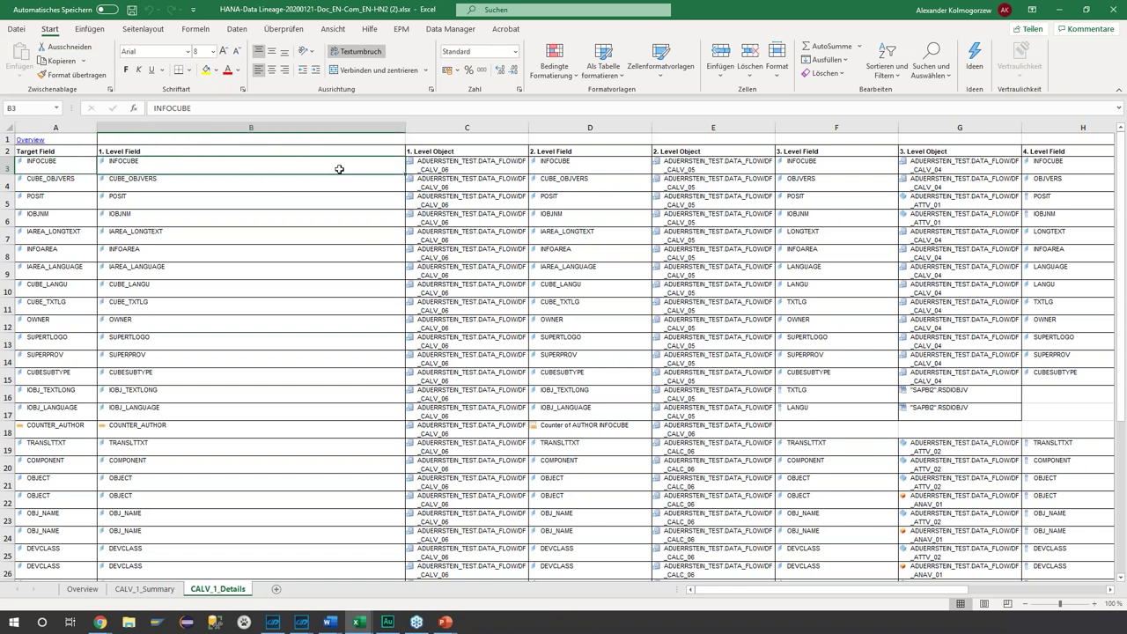
pyautogui.press('Right')
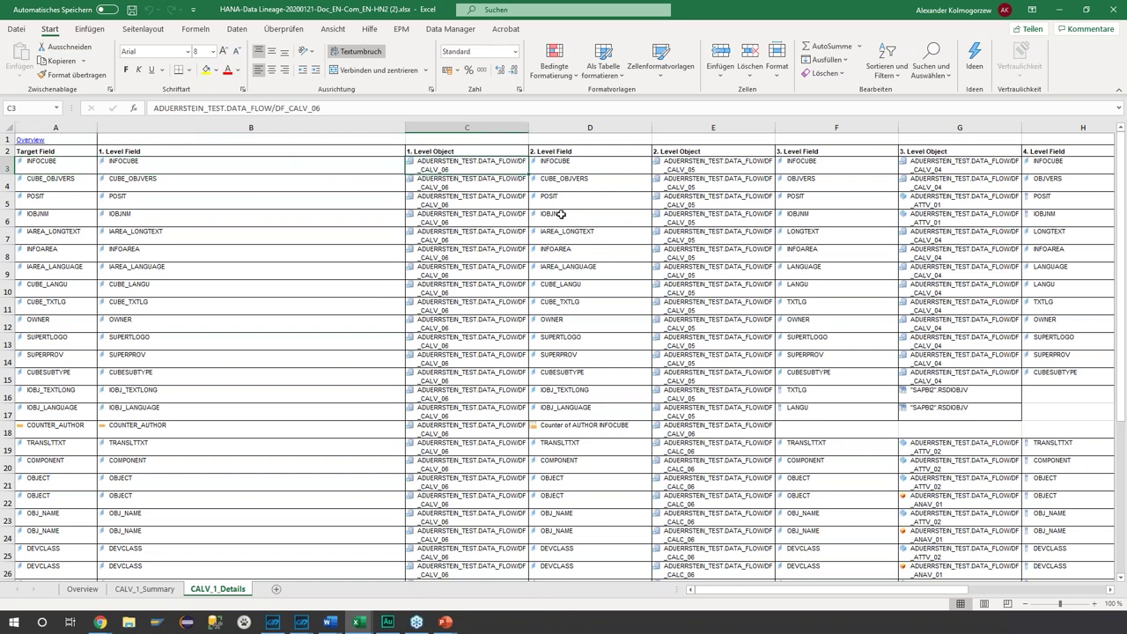
pyautogui.click(255, 160)
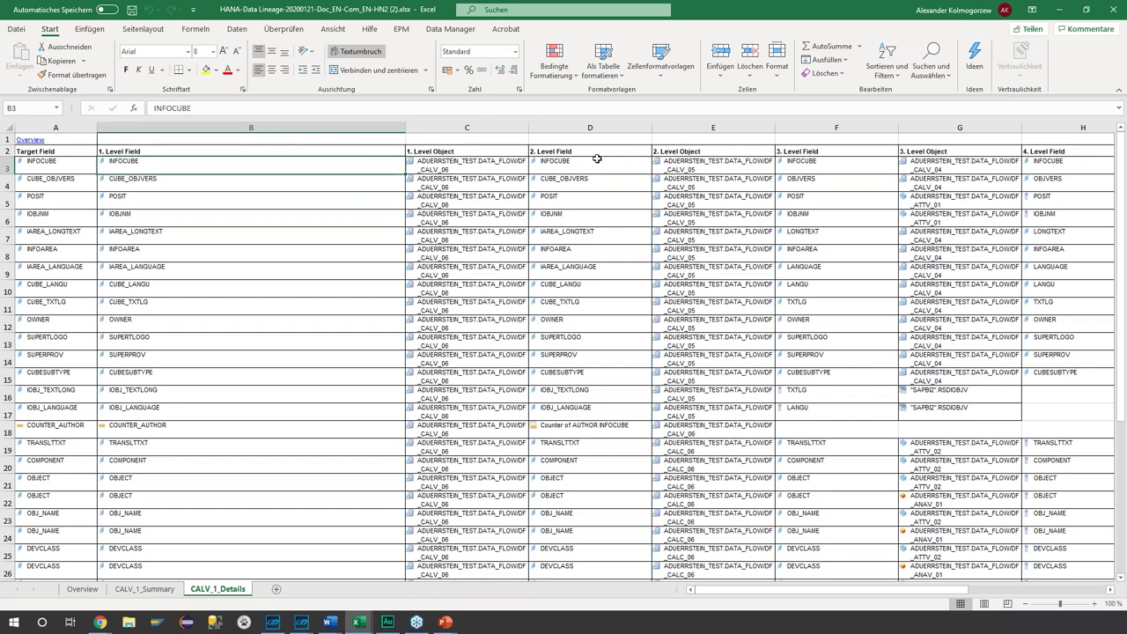
pyautogui.click(596, 161)
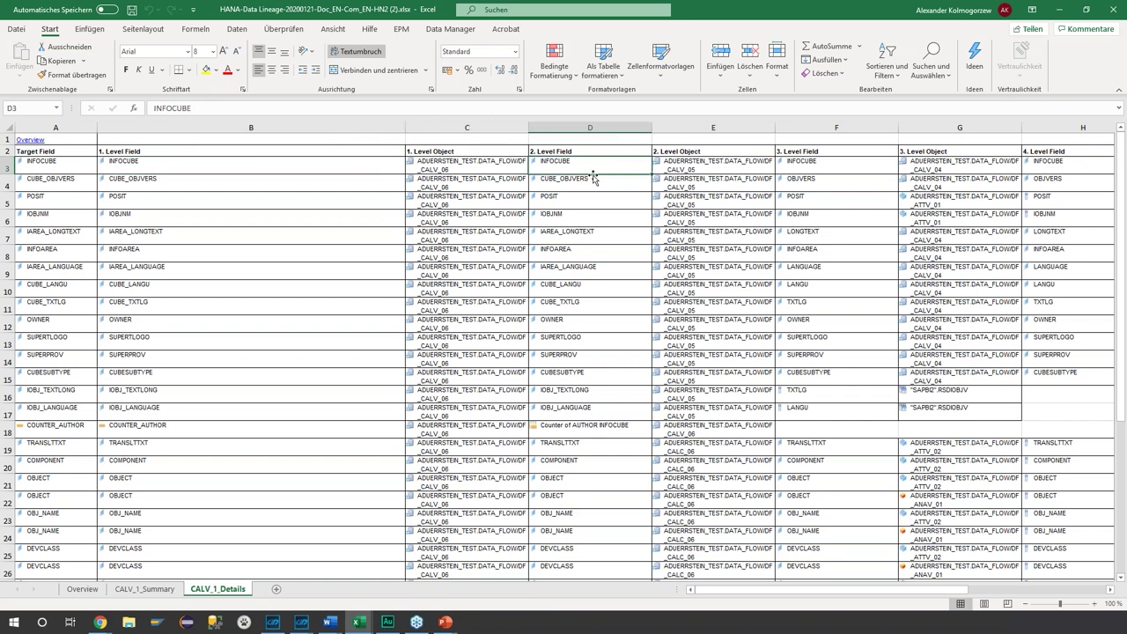
pyautogui.click(718, 167)
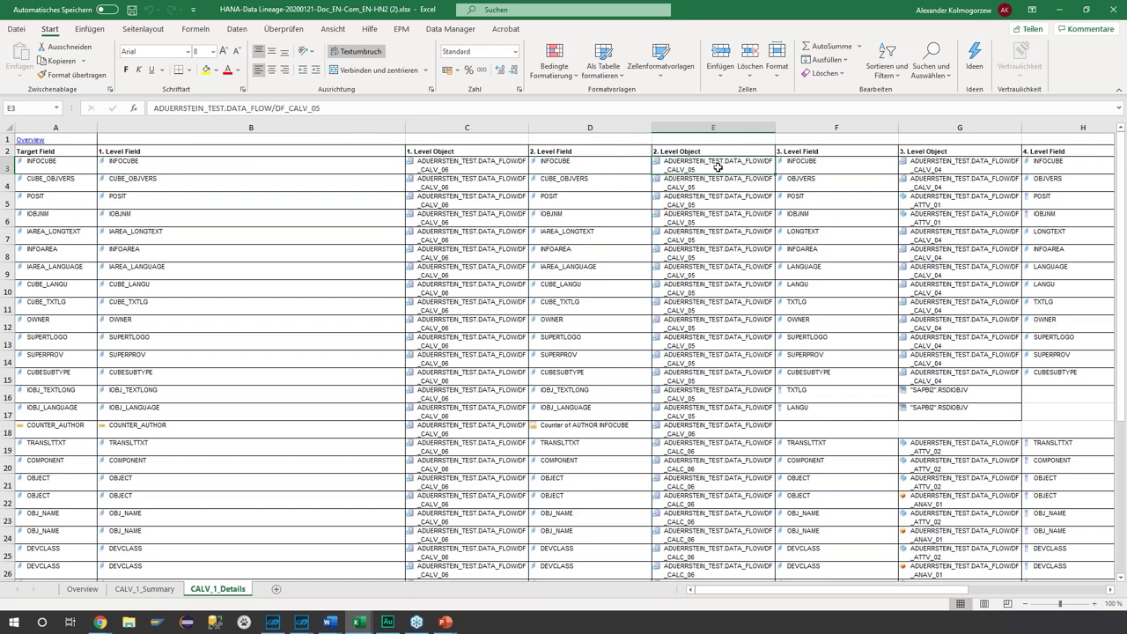
pyautogui.moveTo(837, 588); pyautogui.dragTo(549, 284)
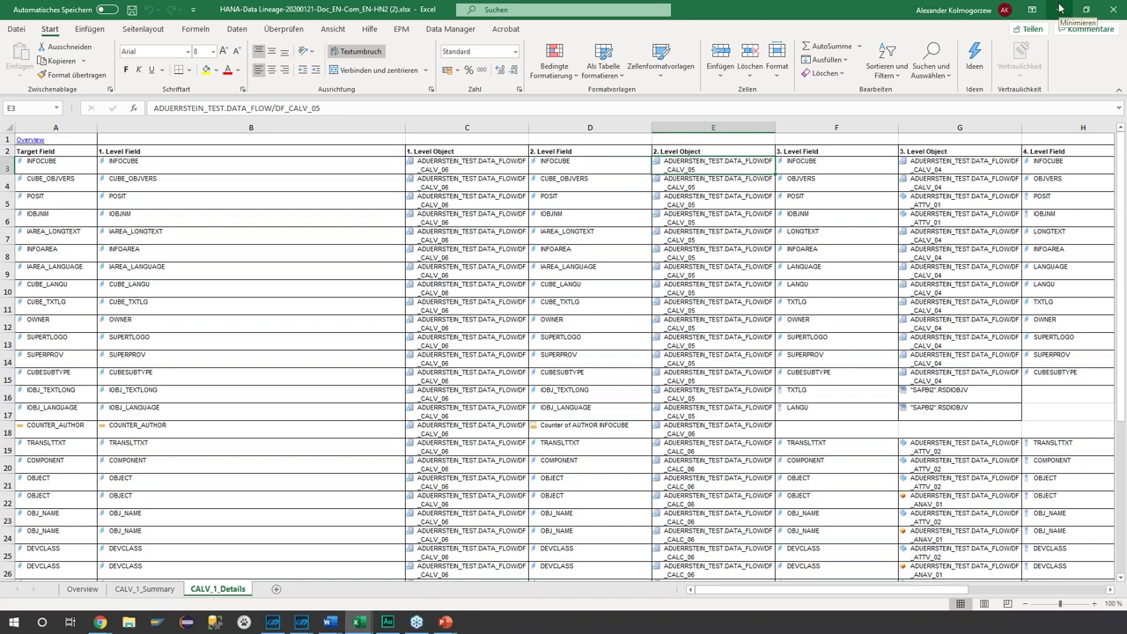
pyautogui.click(466, 164)
# - Back in Docu Performer, run Analyze/Compare on DF_CALV_07 to show its column structure
pyautogui.moveTo(301, 622)
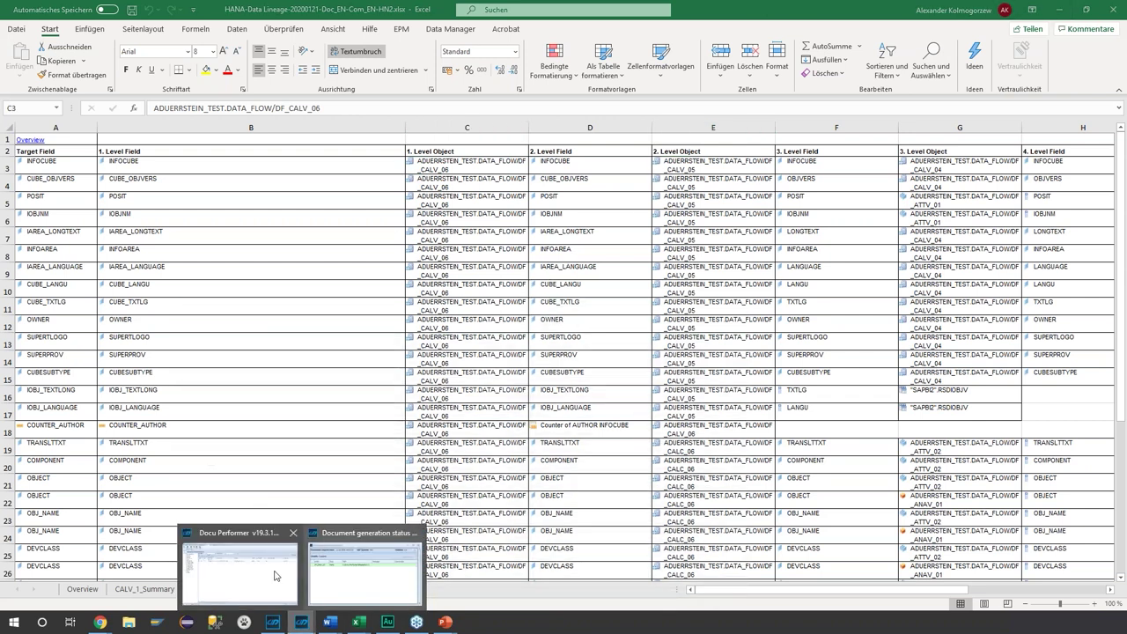
pyautogui.click(275, 576)
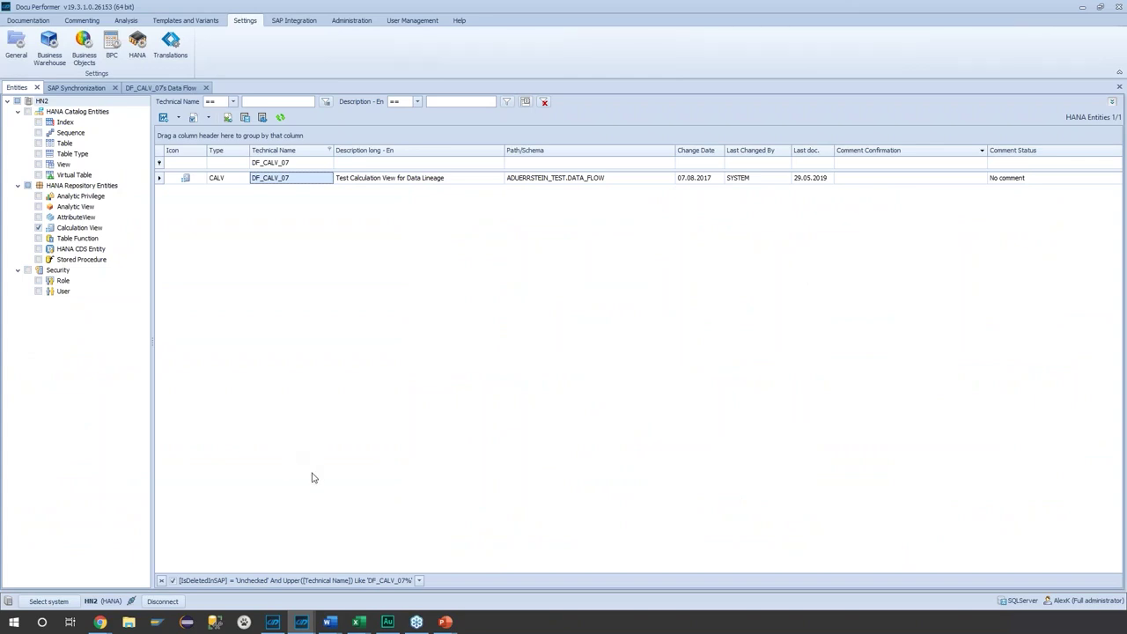
pyautogui.rightClick(301, 178)
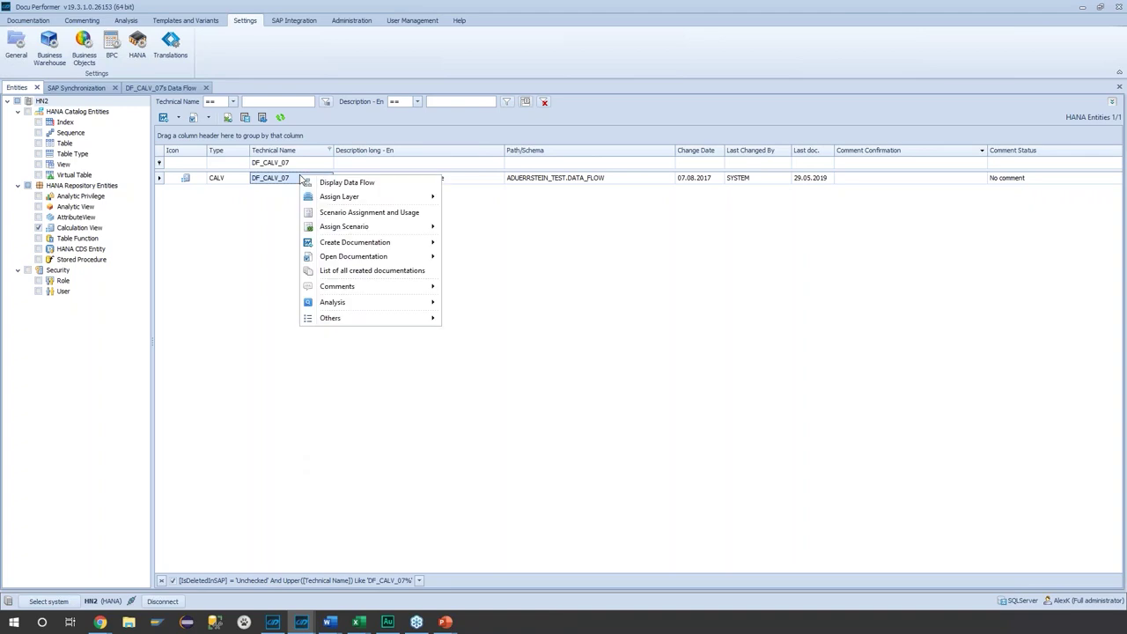
pyautogui.moveTo(386, 309)
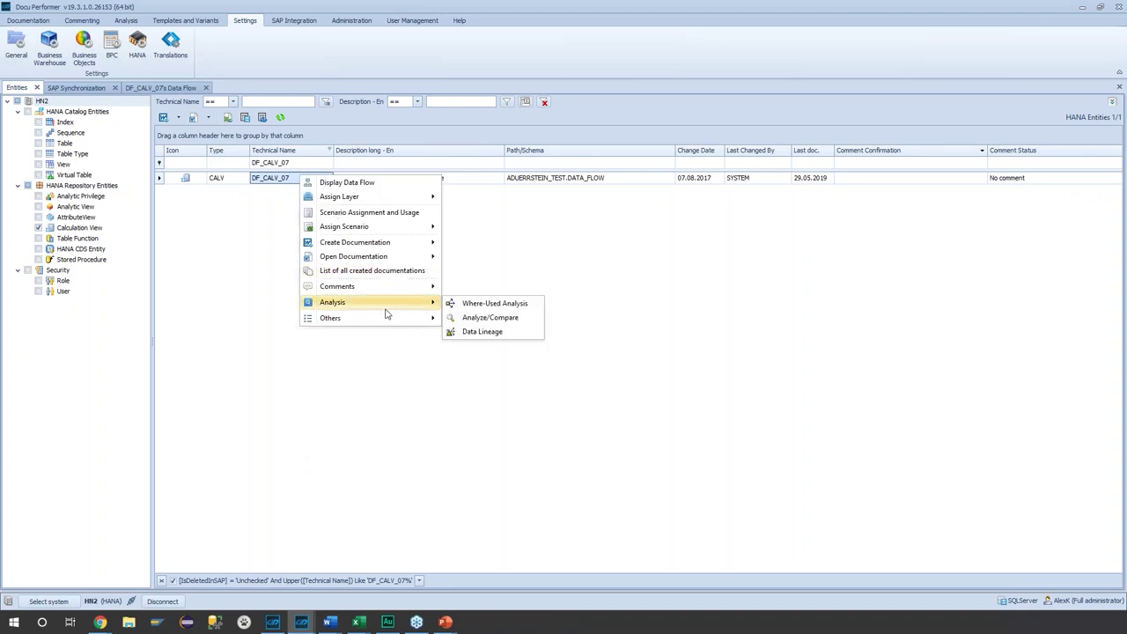
pyautogui.click(473, 318)
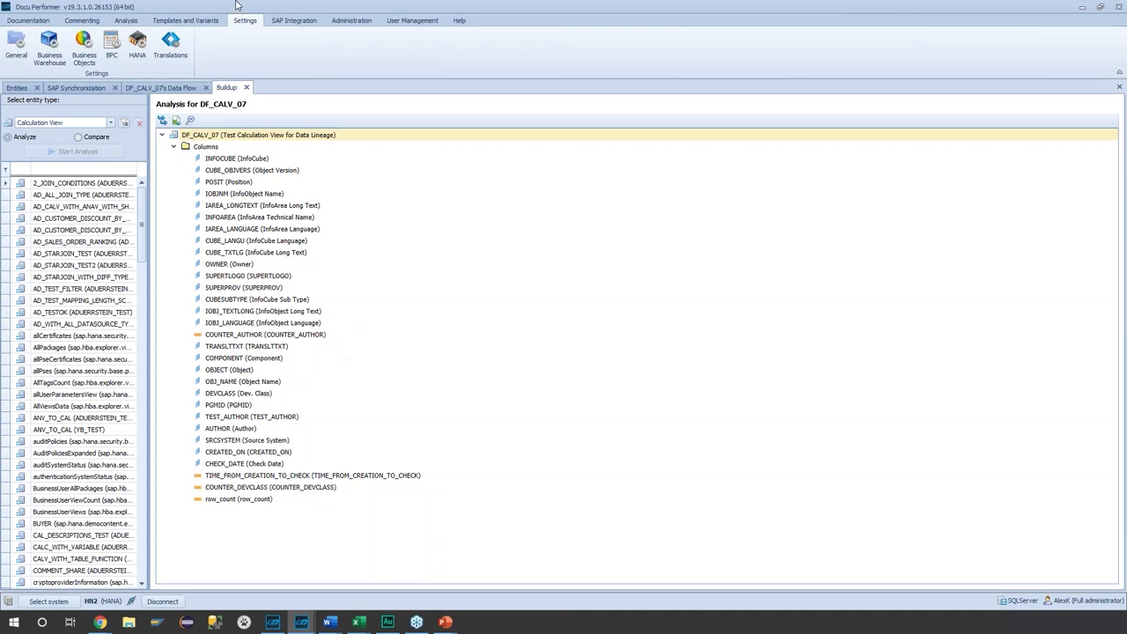
pyautogui.click(227, 170)
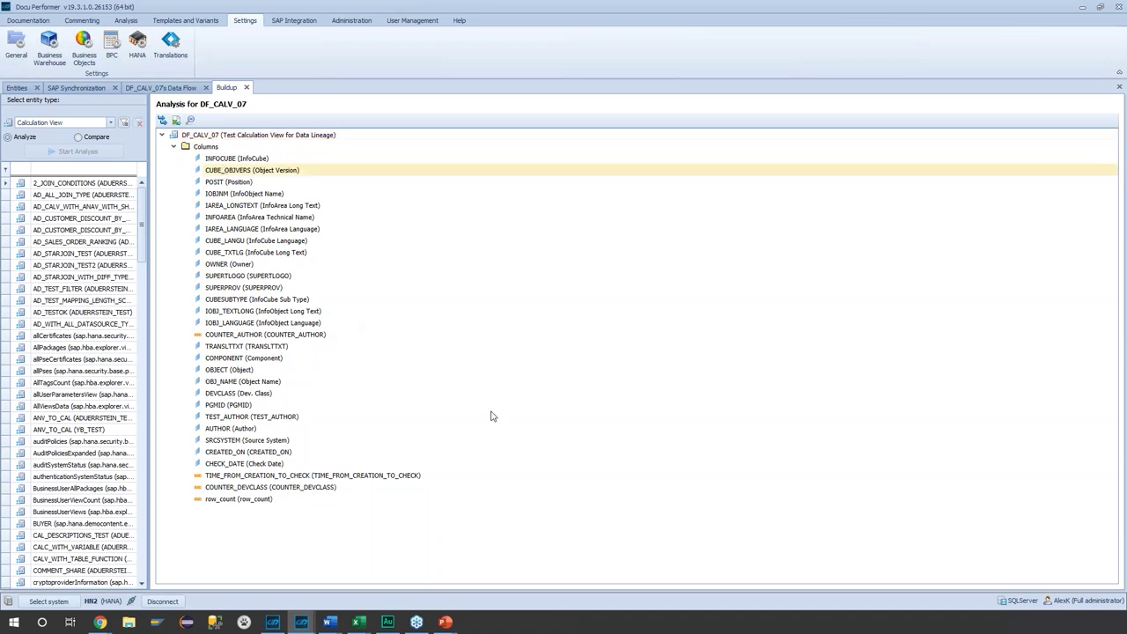
# - Filter entities for 'COMMEN', analyze COMMENT_SHARE and switch on cross-system comparison
pyautogui.click(80, 168)
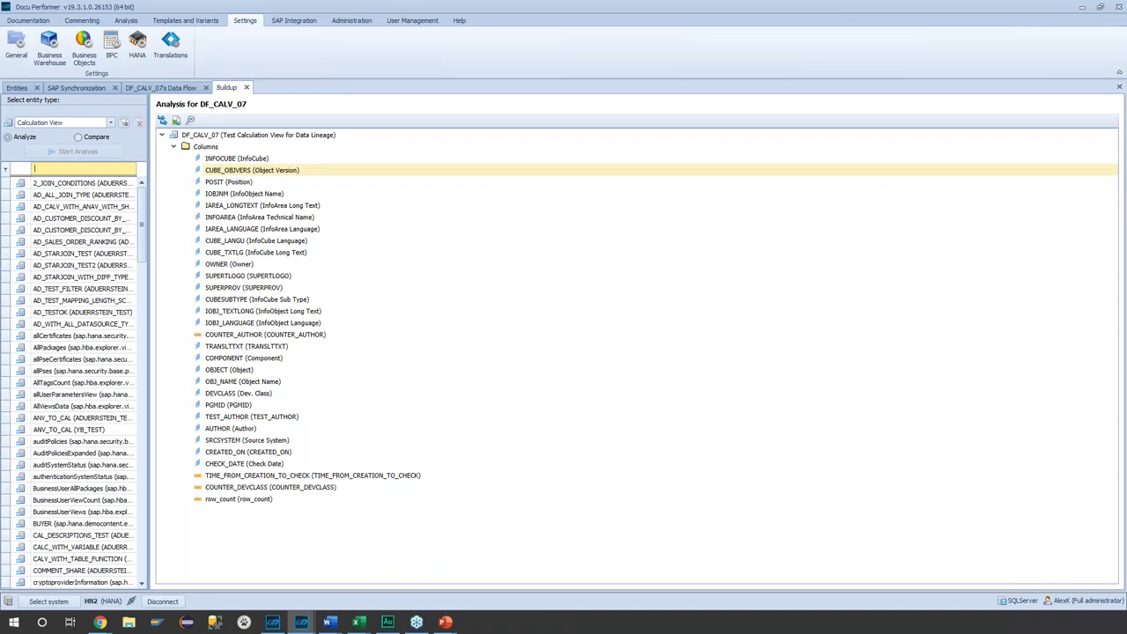
pyautogui.write('COMMEN')
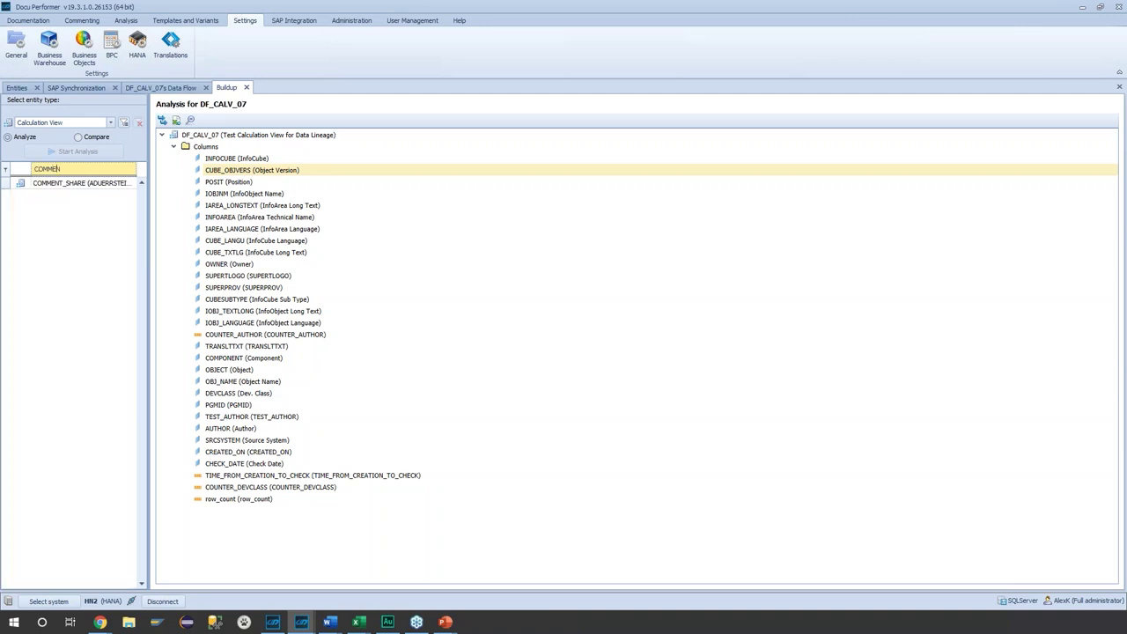
pyautogui.click(71, 183)
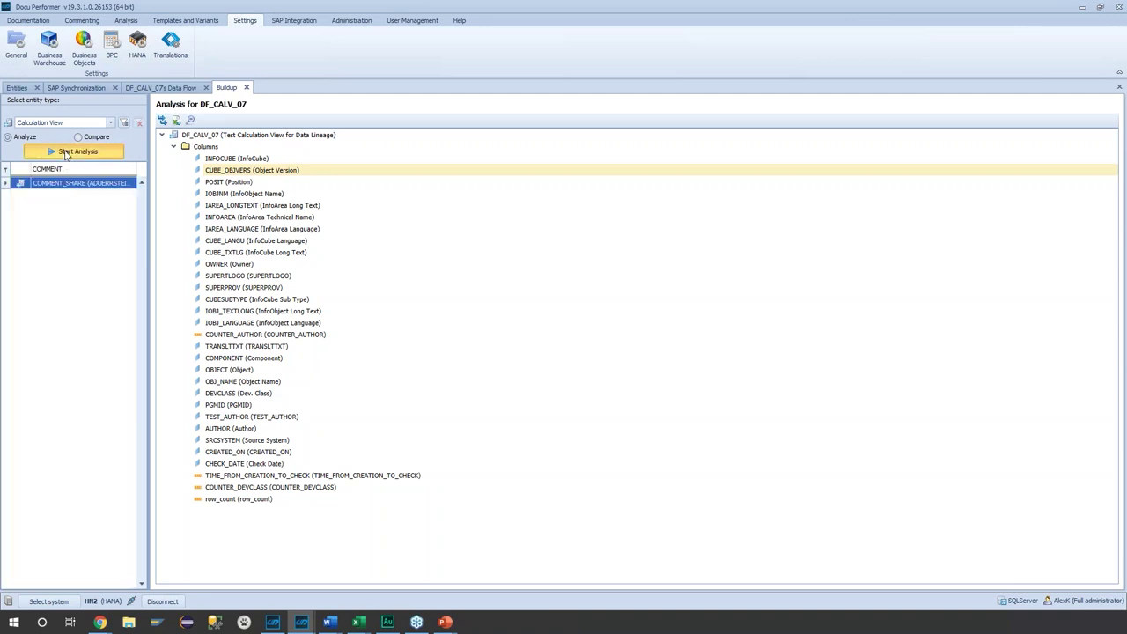
pyautogui.click(75, 151)
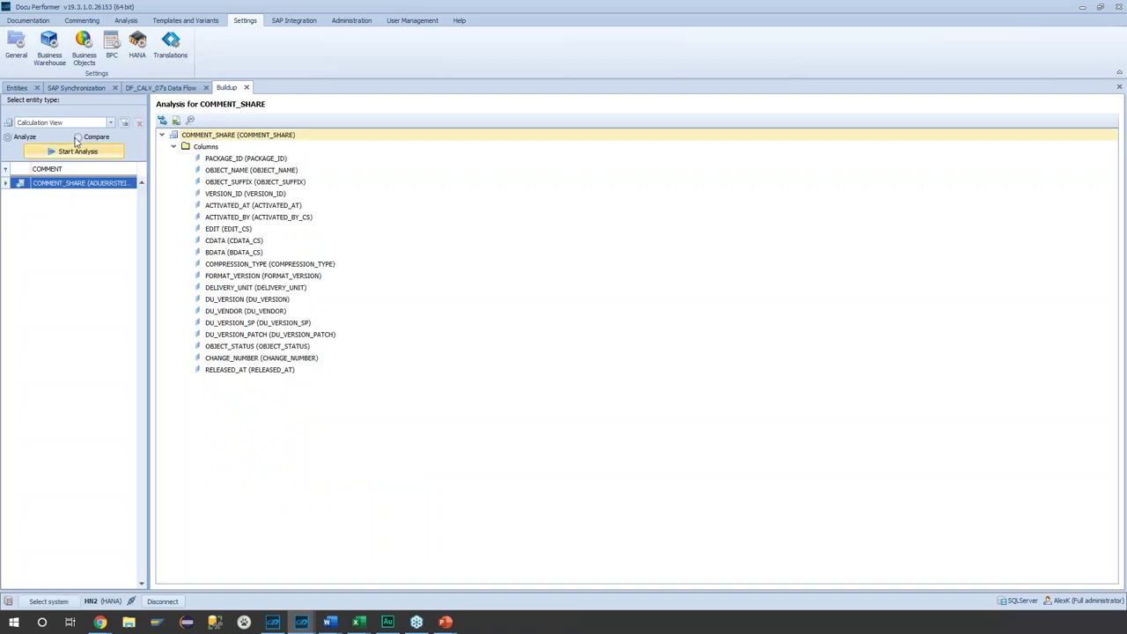
pyautogui.click(79, 137)
# - Compare COMMENT_SHARE against HN1 and highlight all differing columns, then return to Entities
pyautogui.click(92, 176)
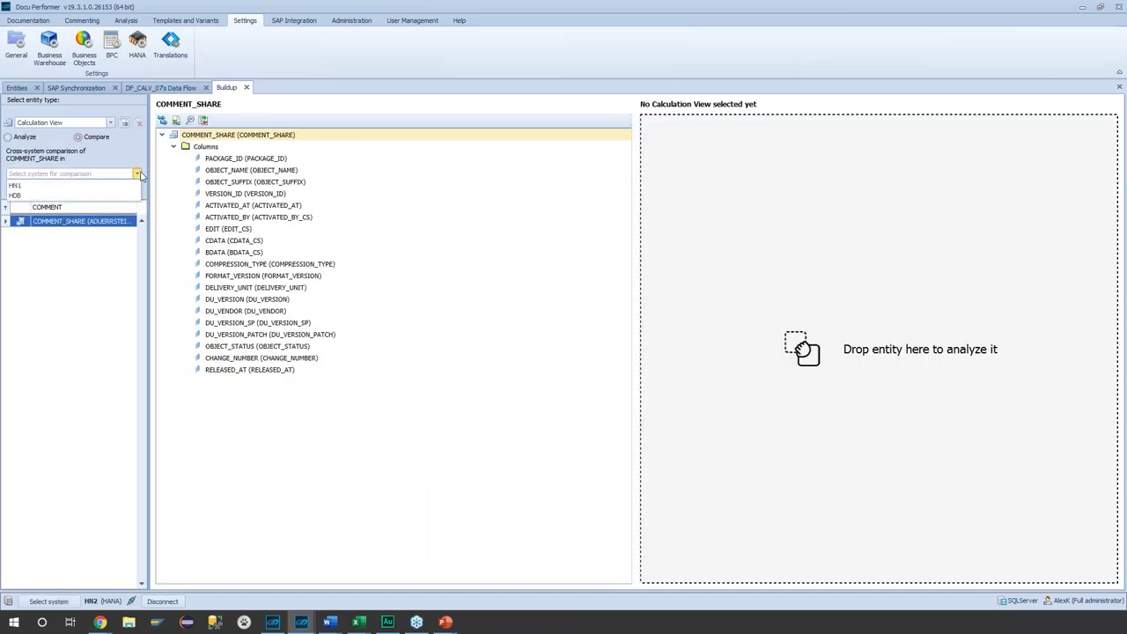
pyautogui.click(93, 191)
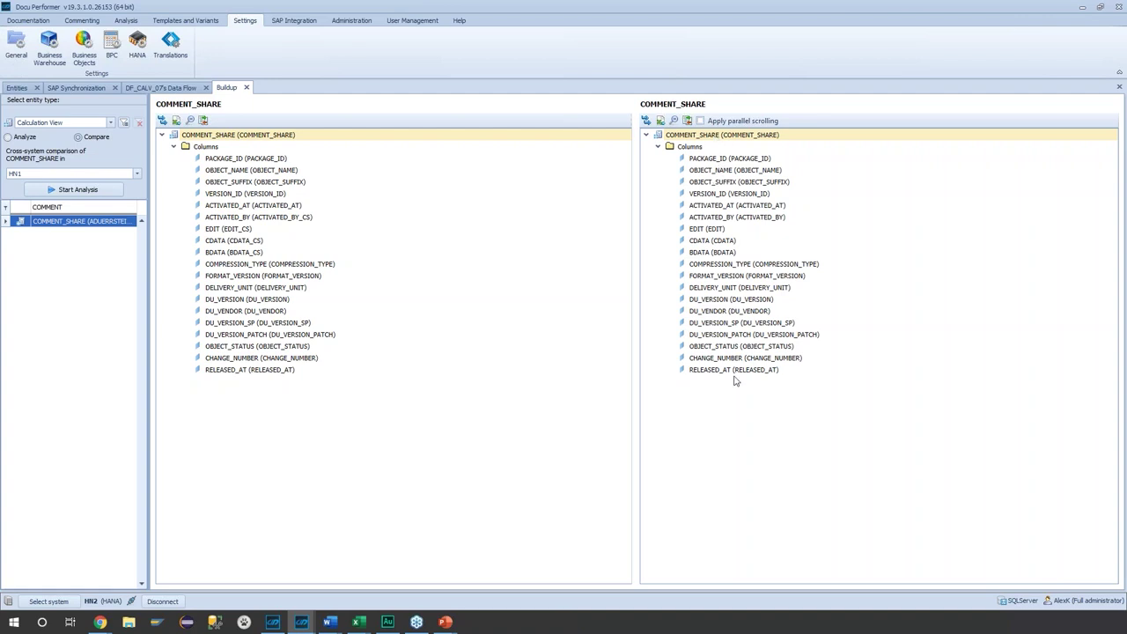
pyautogui.click(688, 120)
pyautogui.doubleClick(511, 290)
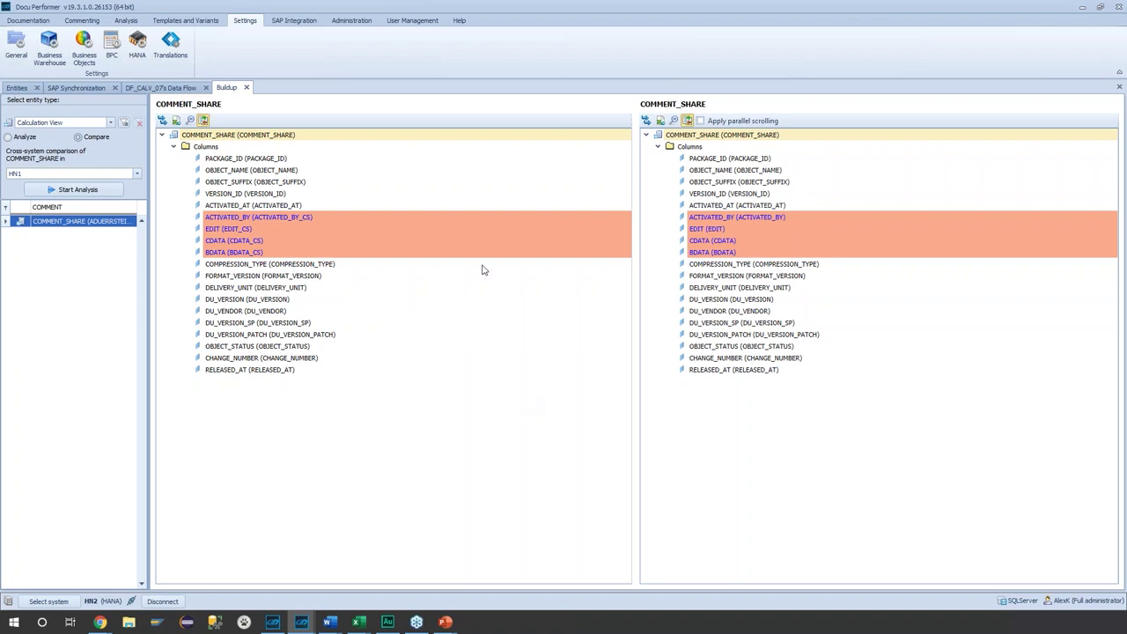
pyautogui.click(17, 87)
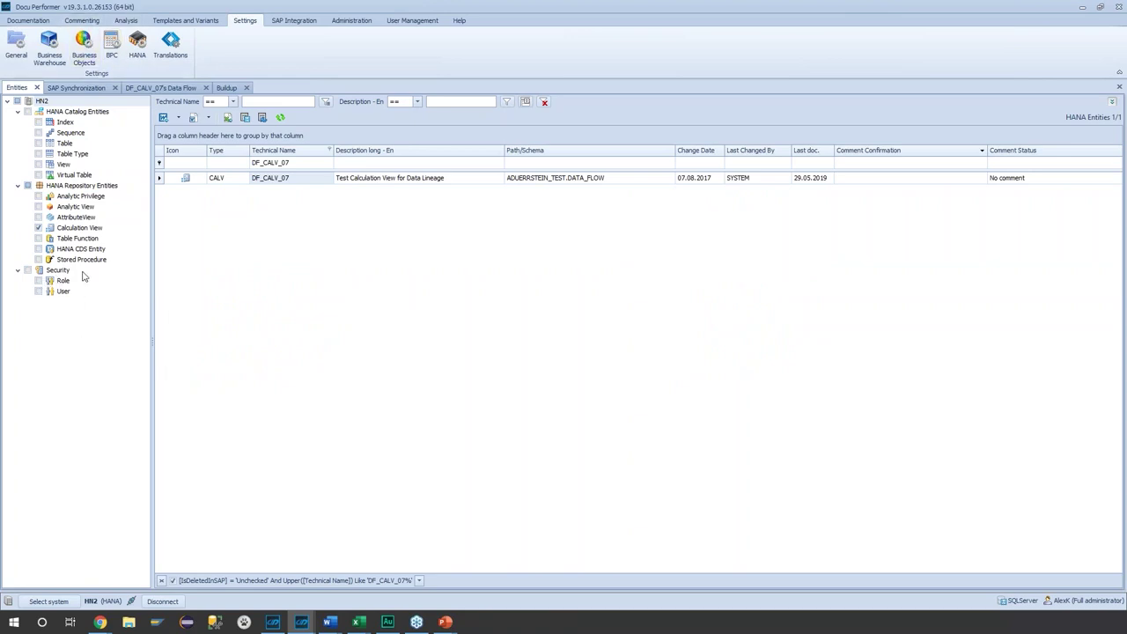
# - Run a Contained Roles analysis on user ADMINISTRATOR, filtered by 'admi', and browse its role tree
pyautogui.click(126, 21)
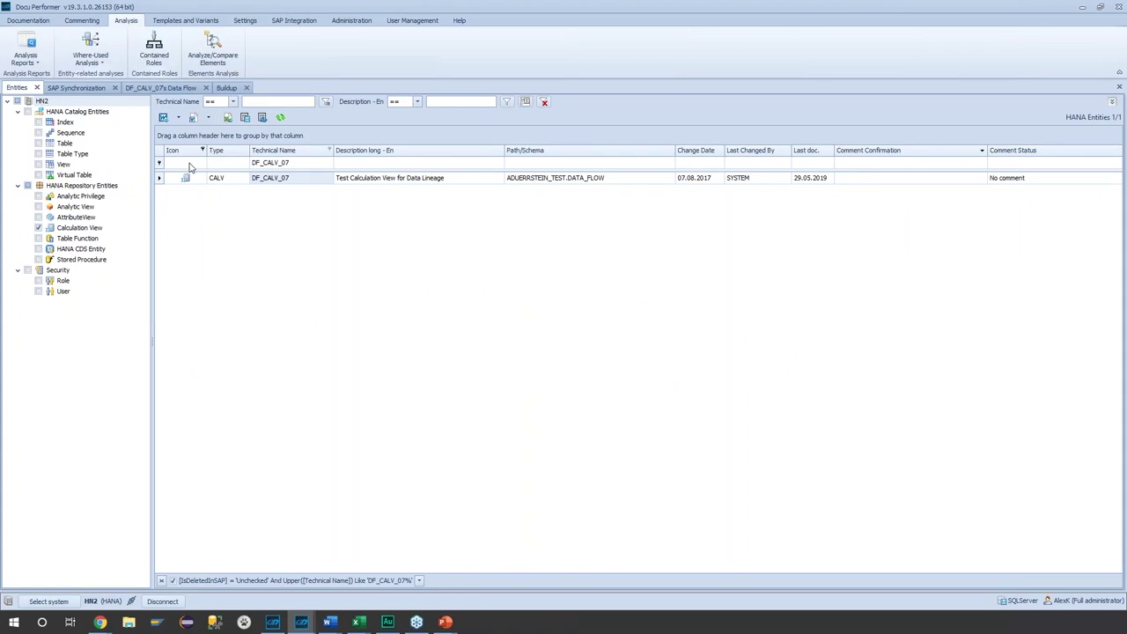
pyautogui.click(151, 55)
pyautogui.click(110, 123)
pyautogui.click(76, 148)
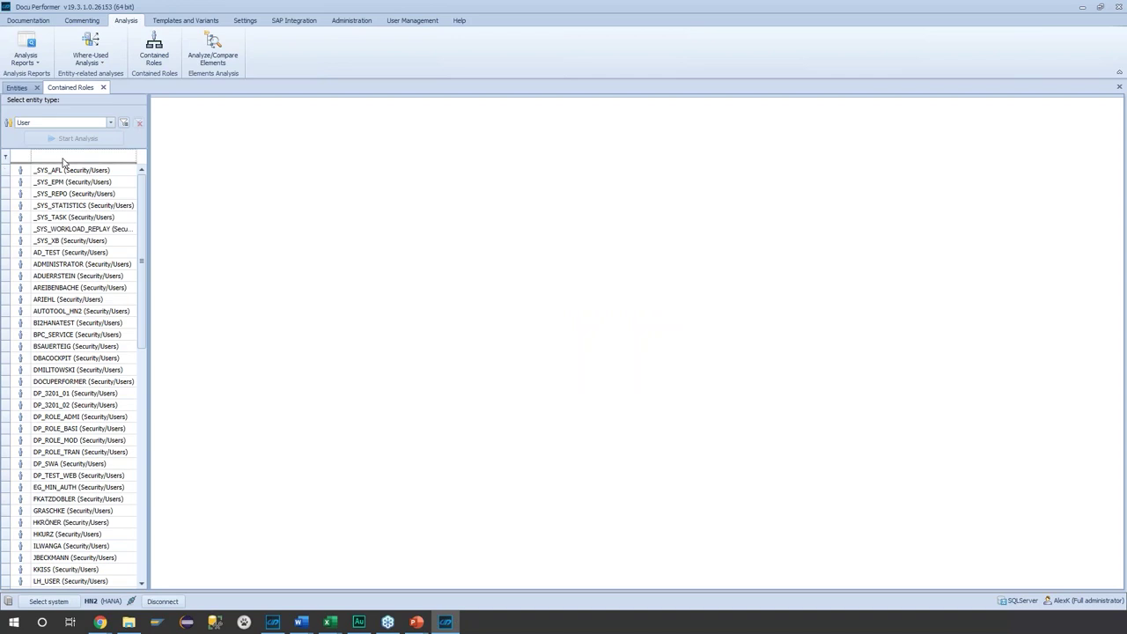
pyautogui.write('admi')
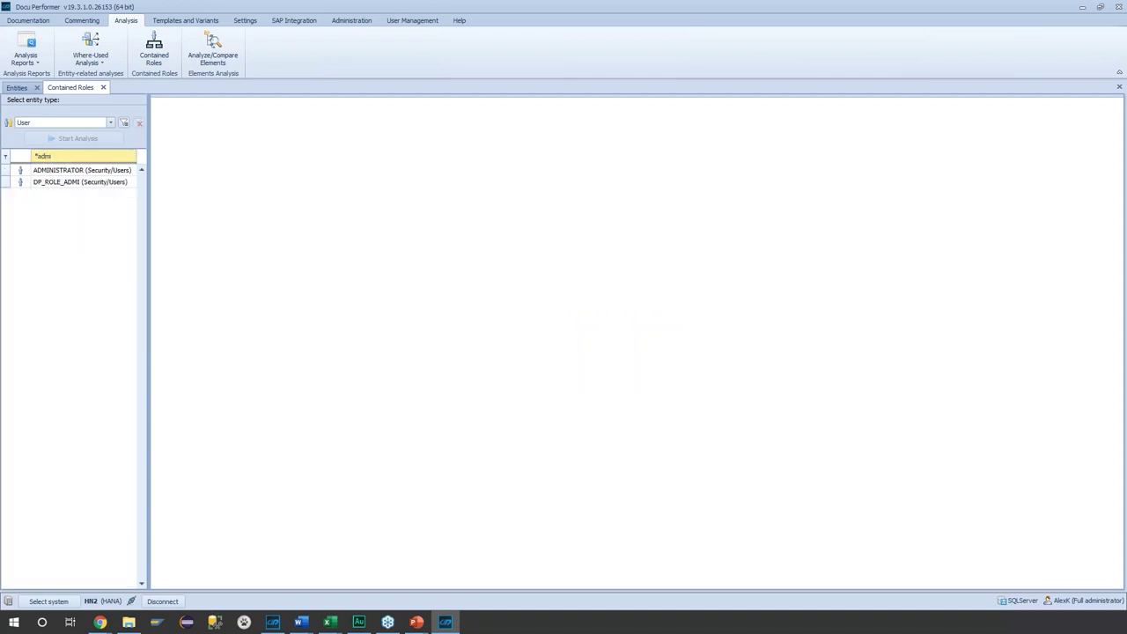
pyautogui.click(54, 172)
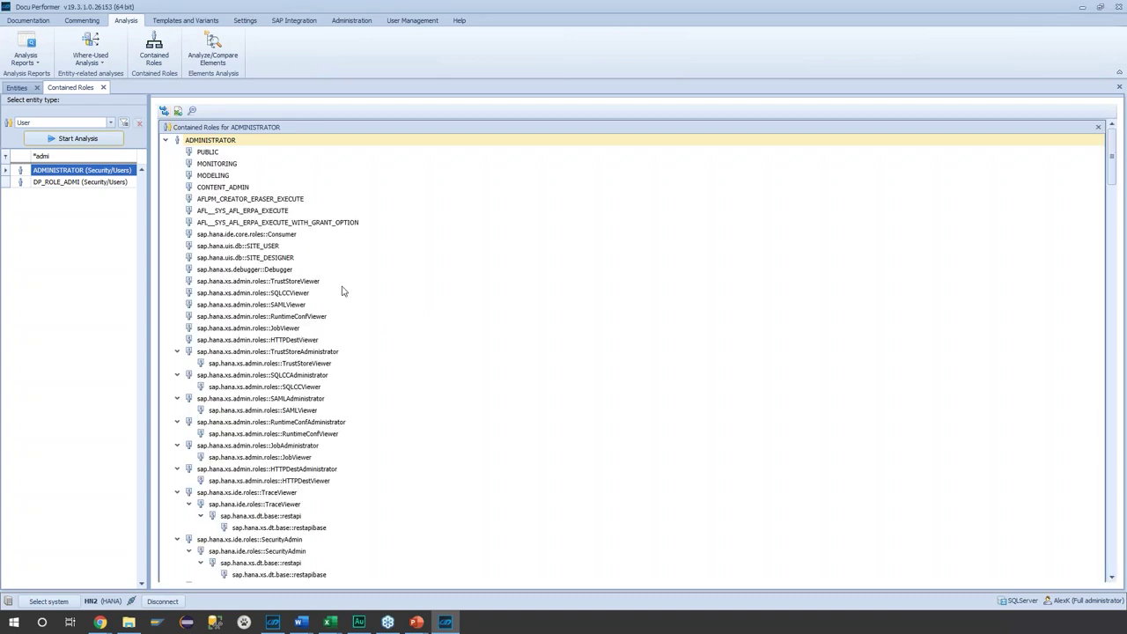
pyautogui.scroll(-20, 378, 361)
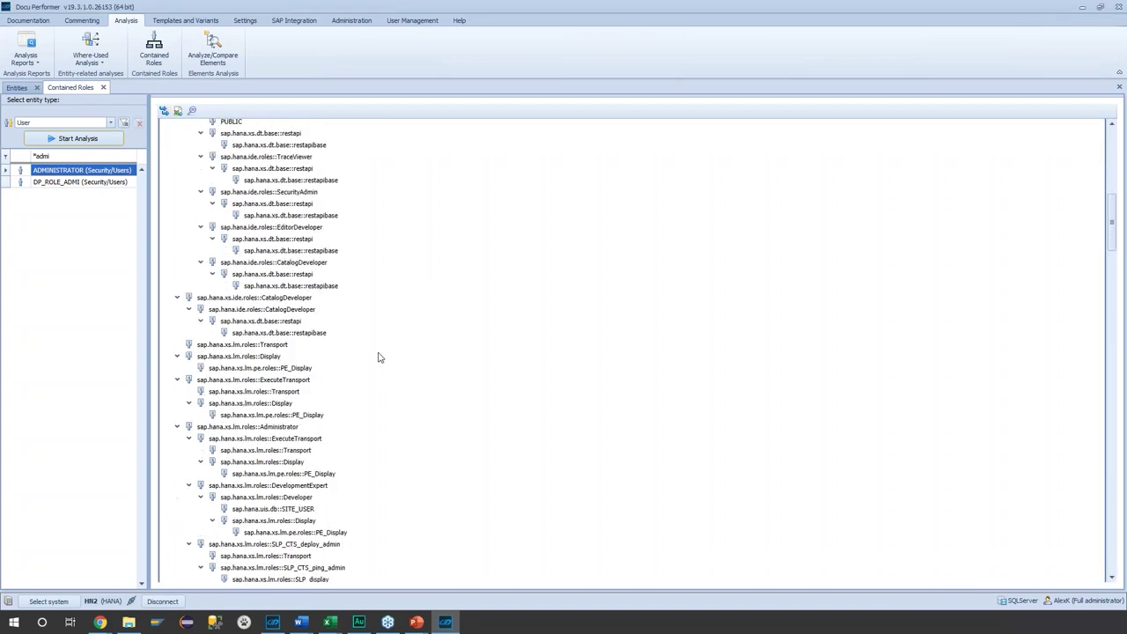
pyautogui.scroll(-5, 385, 363)
pyautogui.scroll(13, 385, 361)
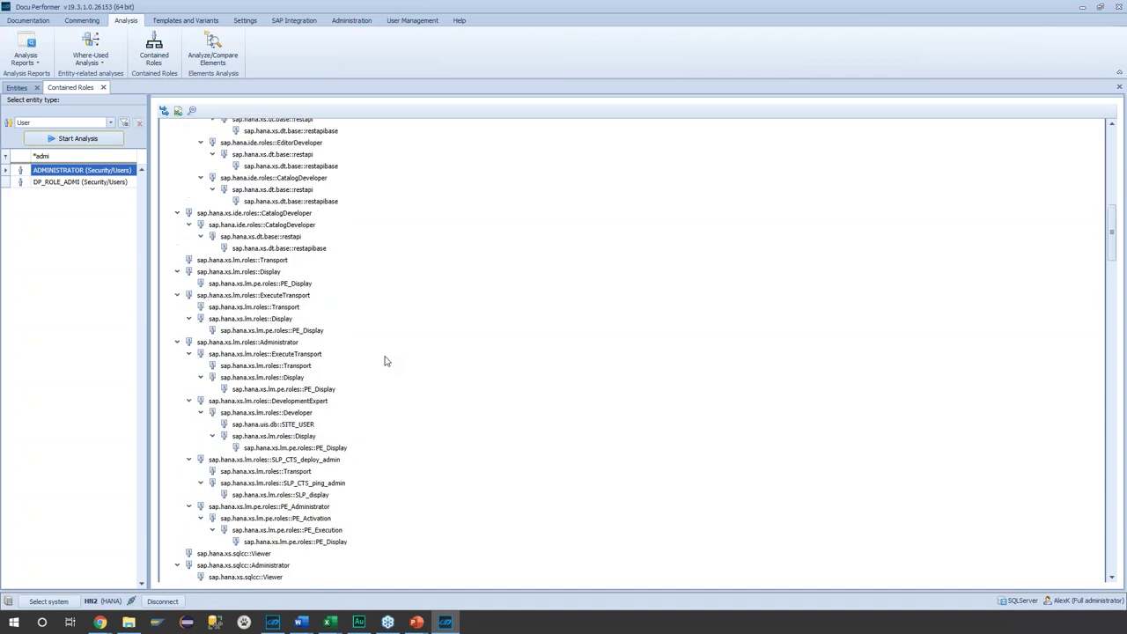
pyautogui.scroll(10, 385, 361)
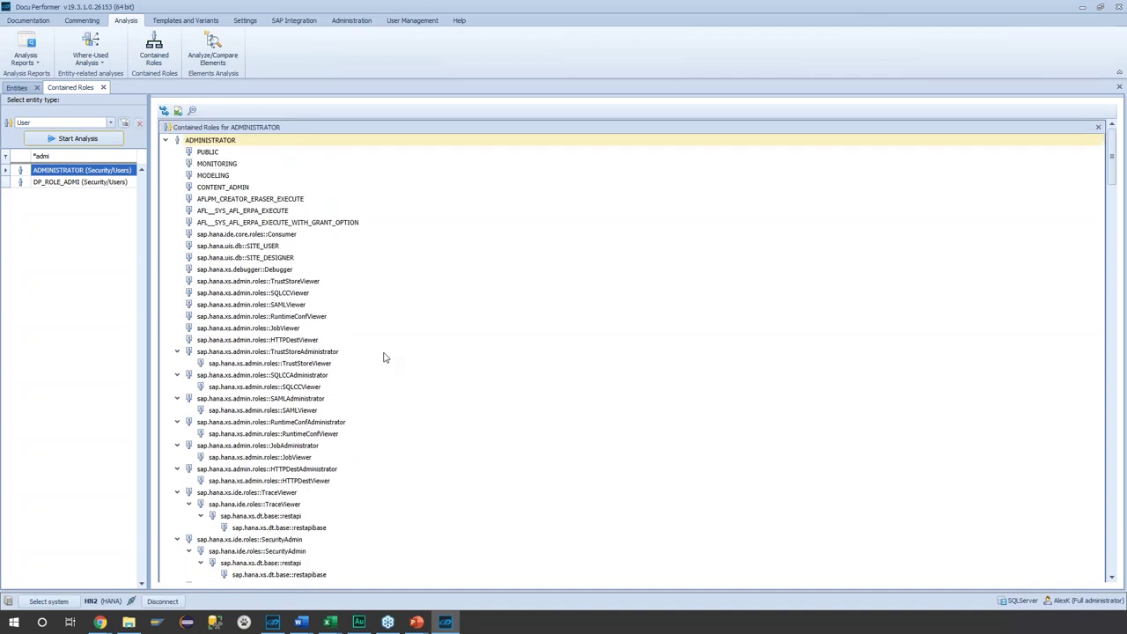
# - Run Multi-Level Usage of Roles for ABAP_ADMIN and expand the seven users holding it
pyautogui.click(103, 87)
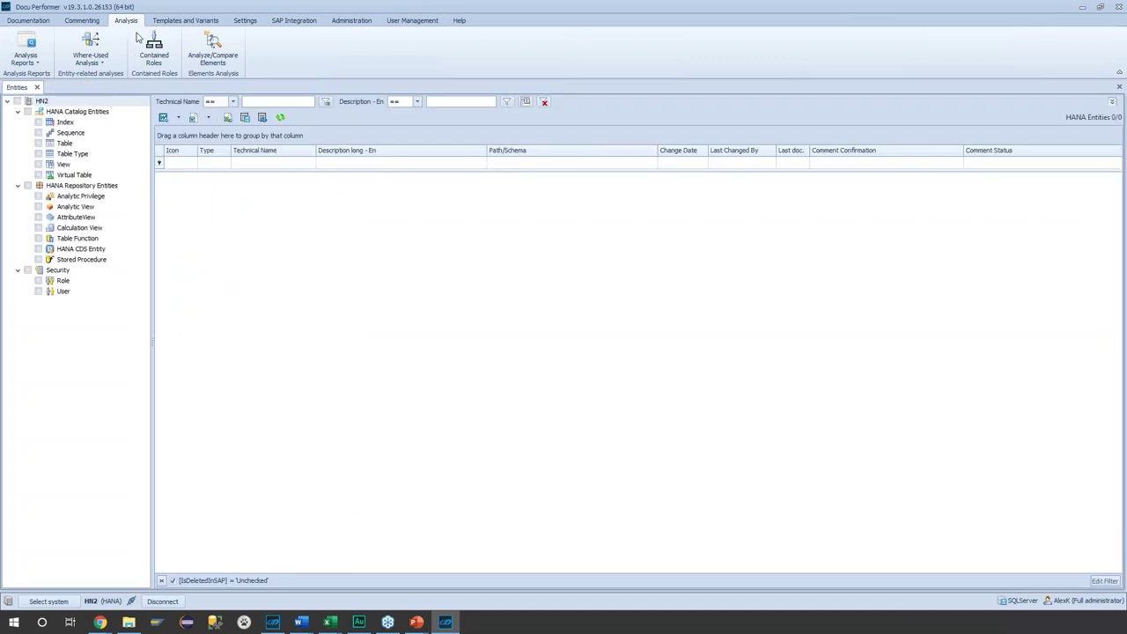
pyautogui.click(88, 61)
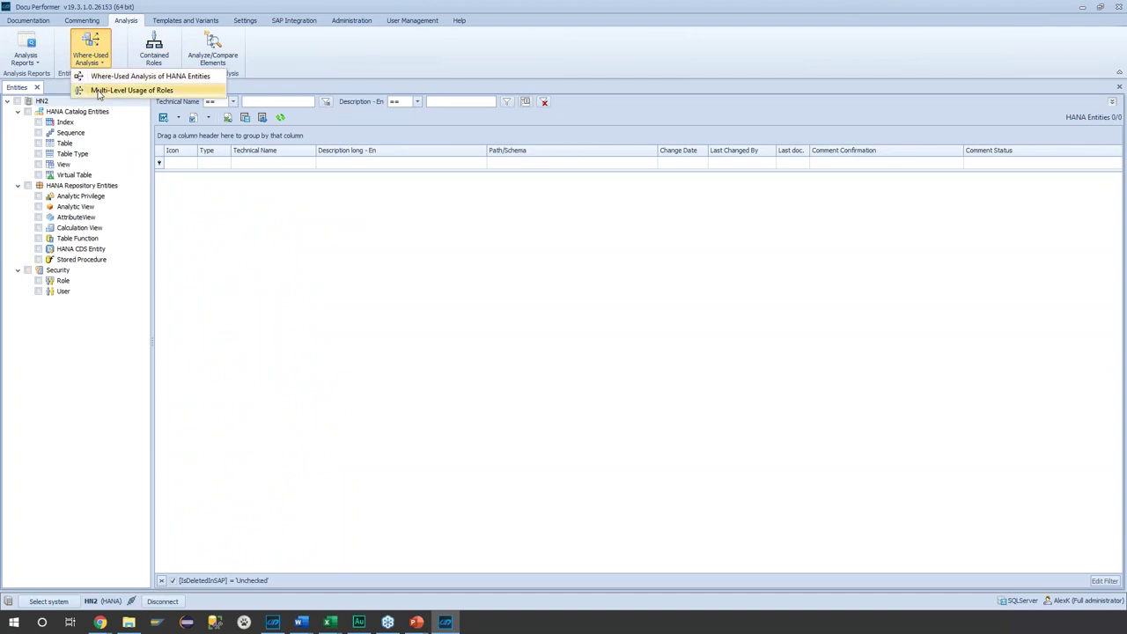
pyautogui.click(100, 91)
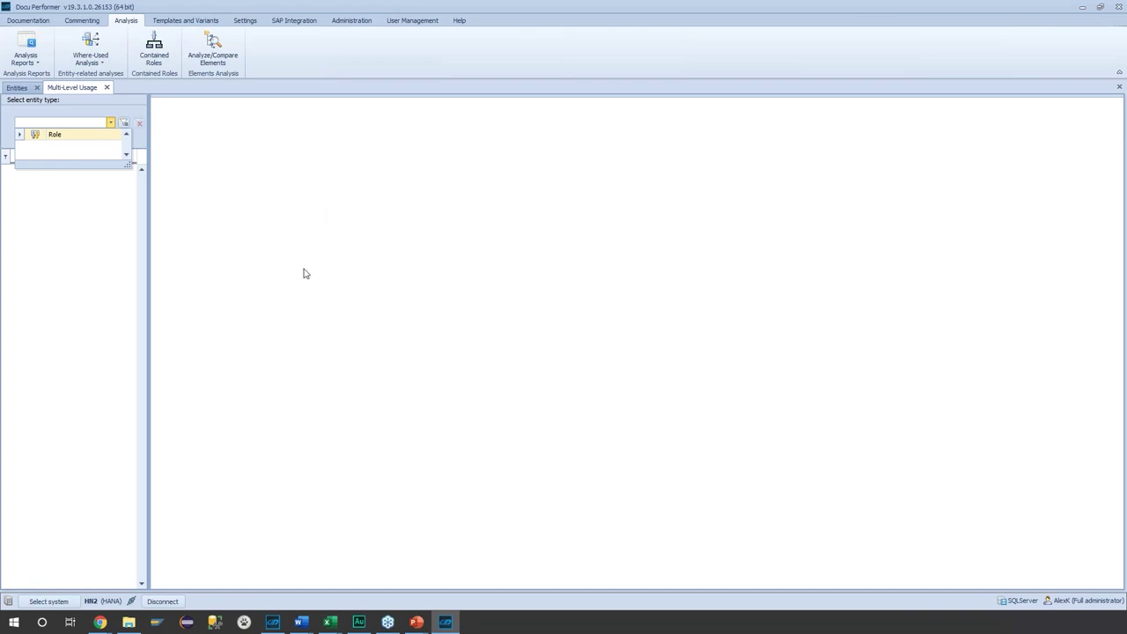
pyautogui.click(76, 139)
pyautogui.click(81, 173)
pyautogui.click(53, 141)
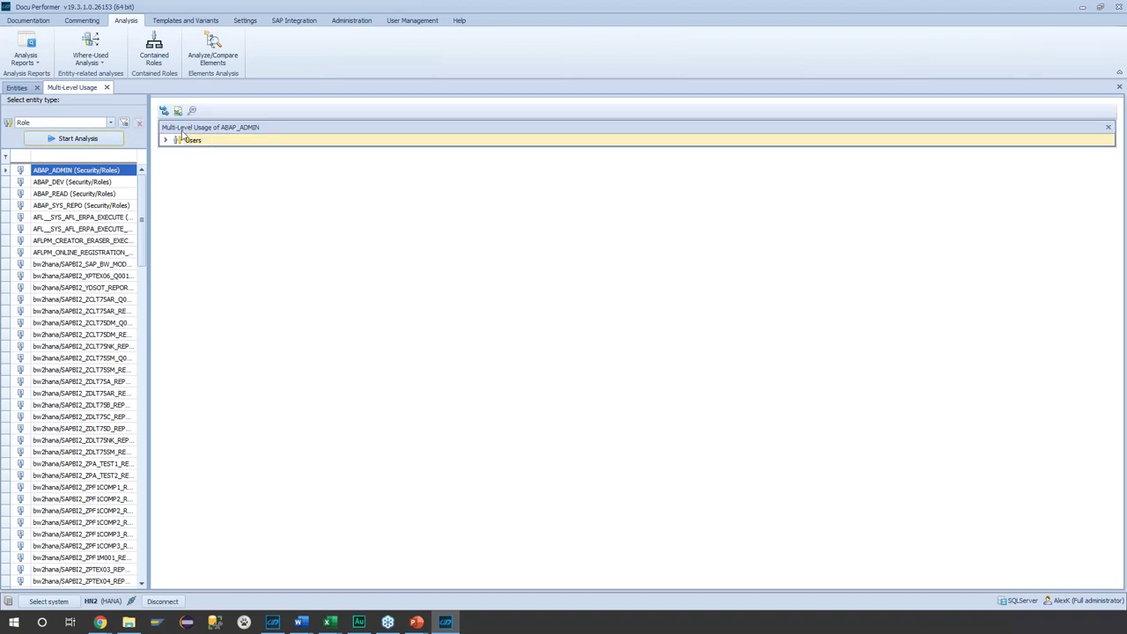
pyautogui.click(164, 110)
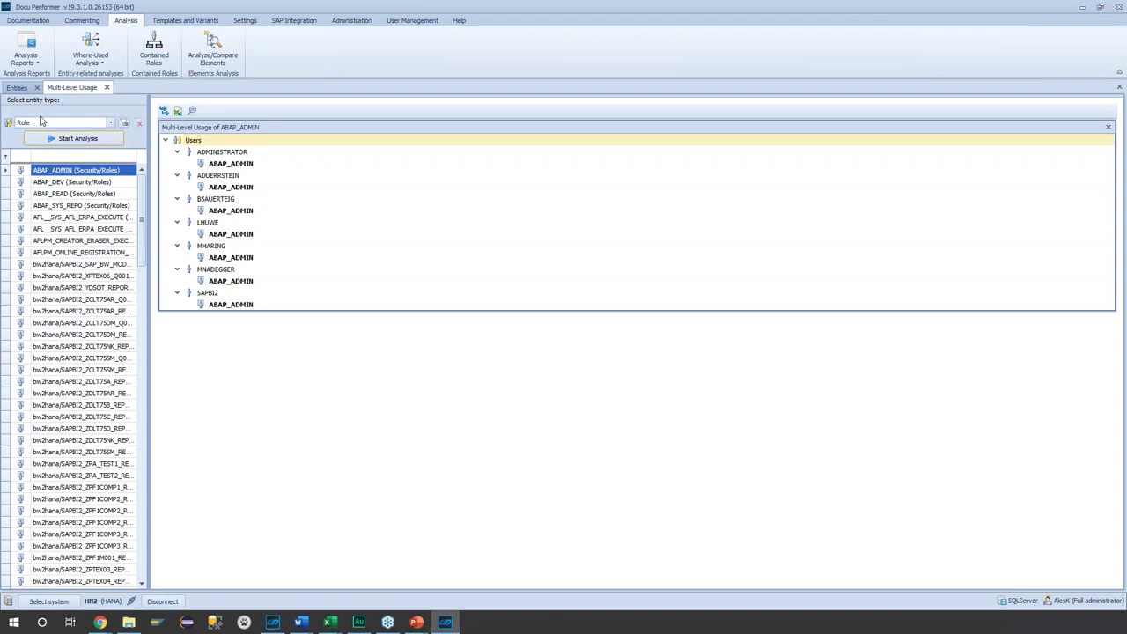
pyautogui.click(17, 87)
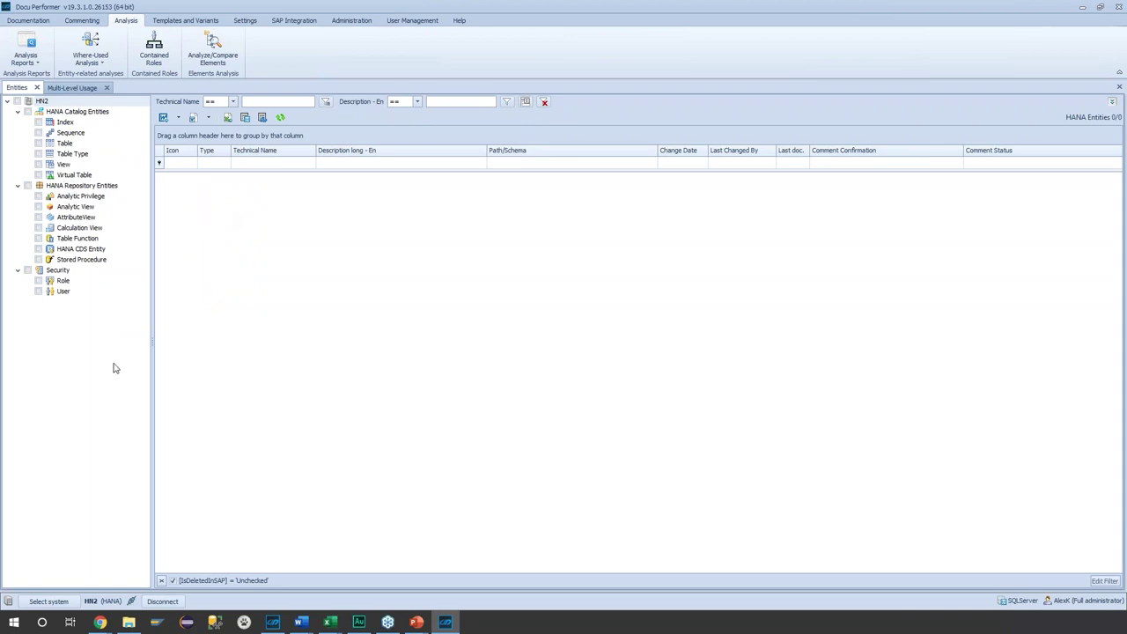
# - Filter the entity list to calculation view Y_CV_WU_01 and select it
pyautogui.click(37, 228)
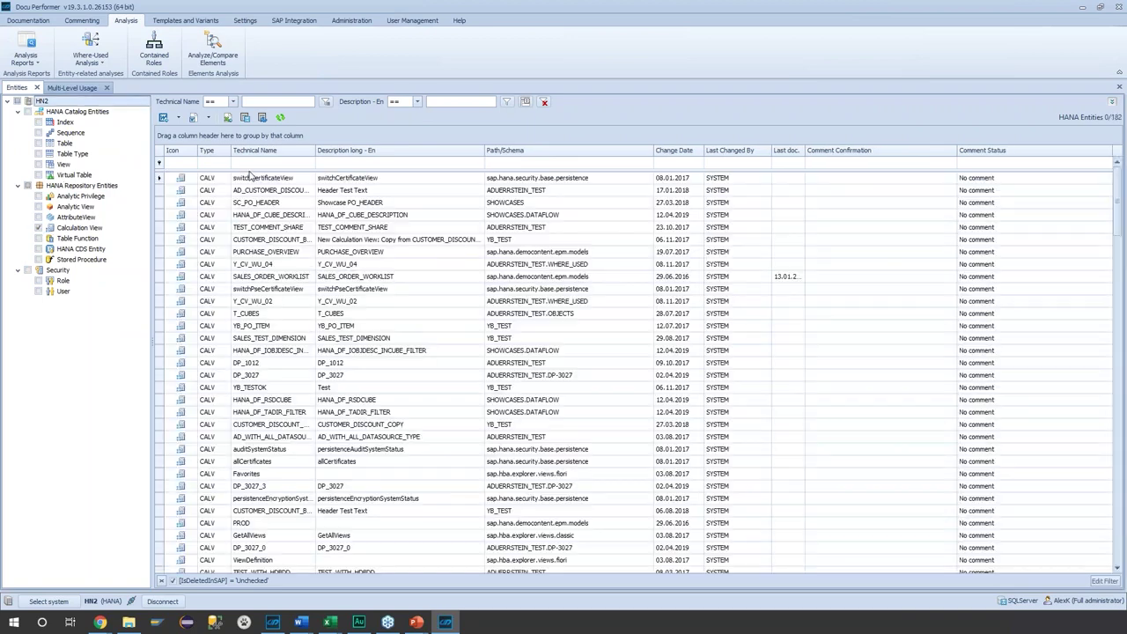
pyautogui.click(250, 163)
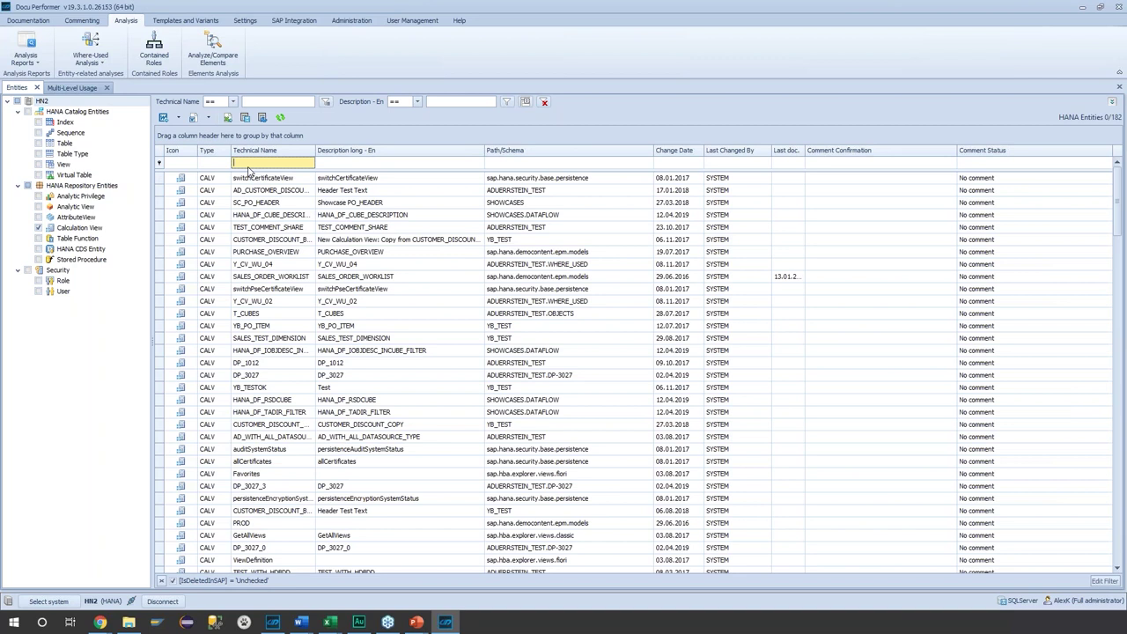
pyautogui.write('Y_C')
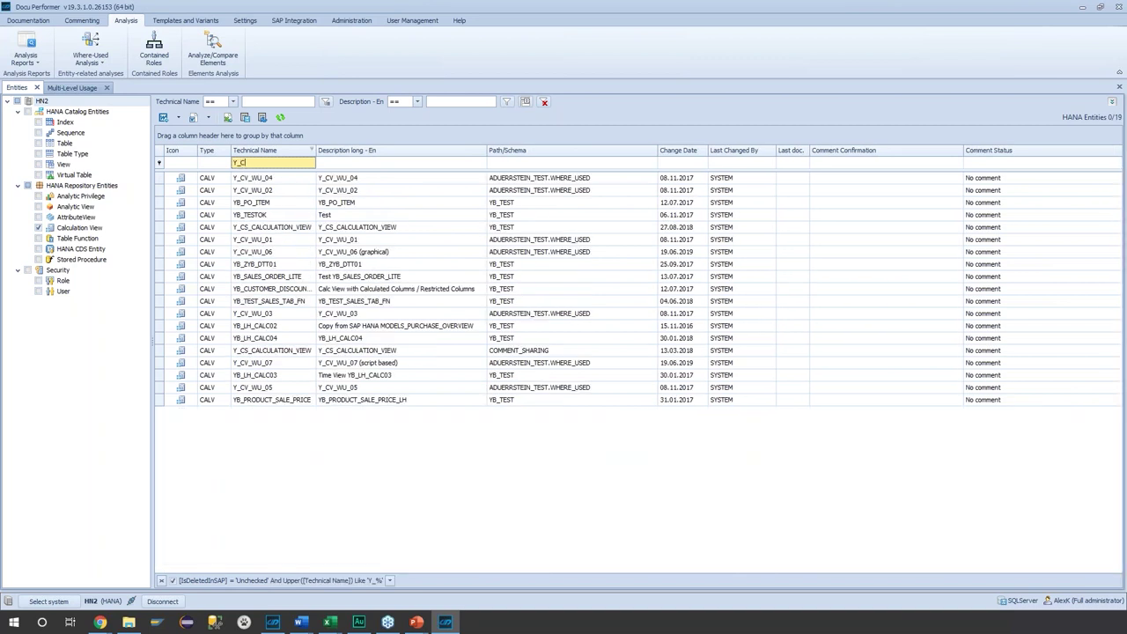
pyautogui.write('V_WU_01')
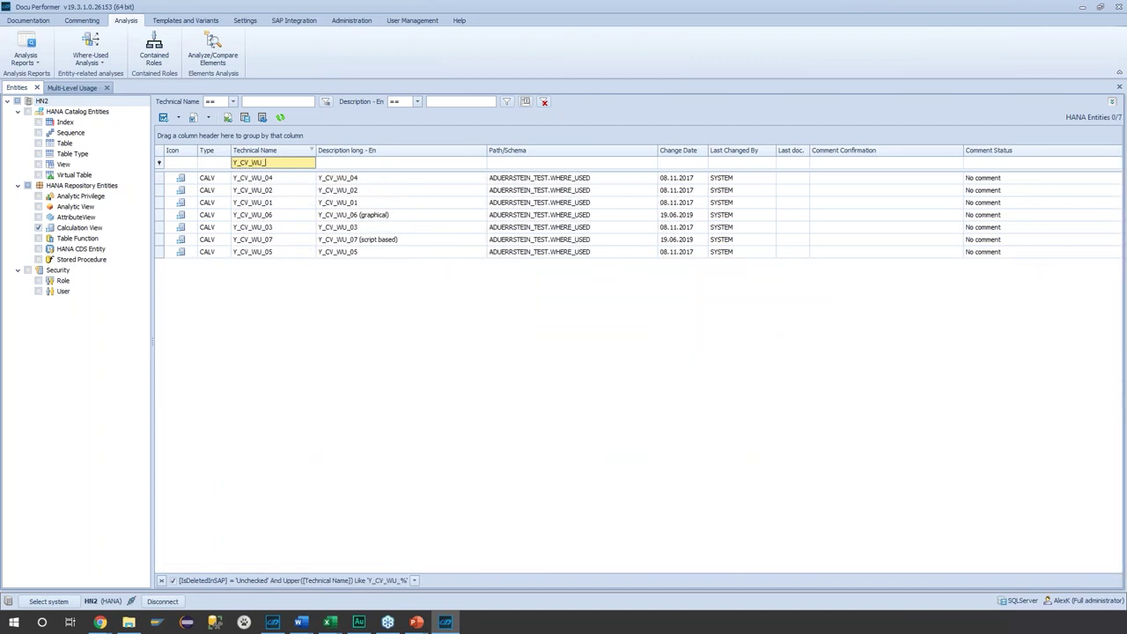
pyautogui.click(297, 178)
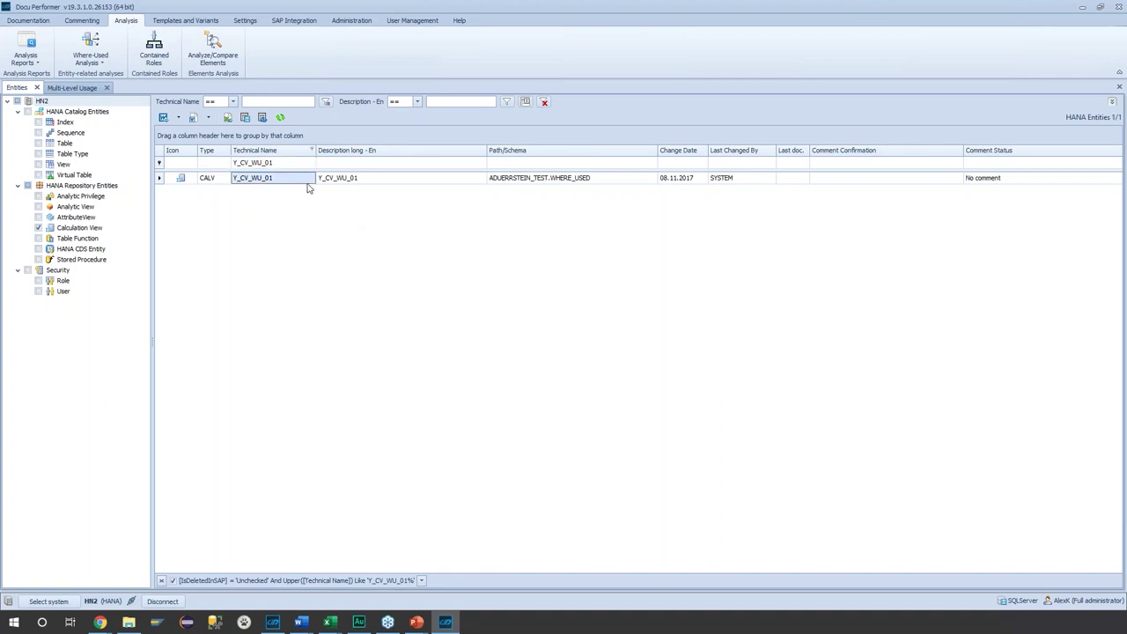
# - Run a where-used analysis on Y_CV_WU_01, then open the Check Naming Conventions report
pyautogui.rightClick(300, 184)
pyautogui.moveTo(373, 307)
pyautogui.click(467, 309)
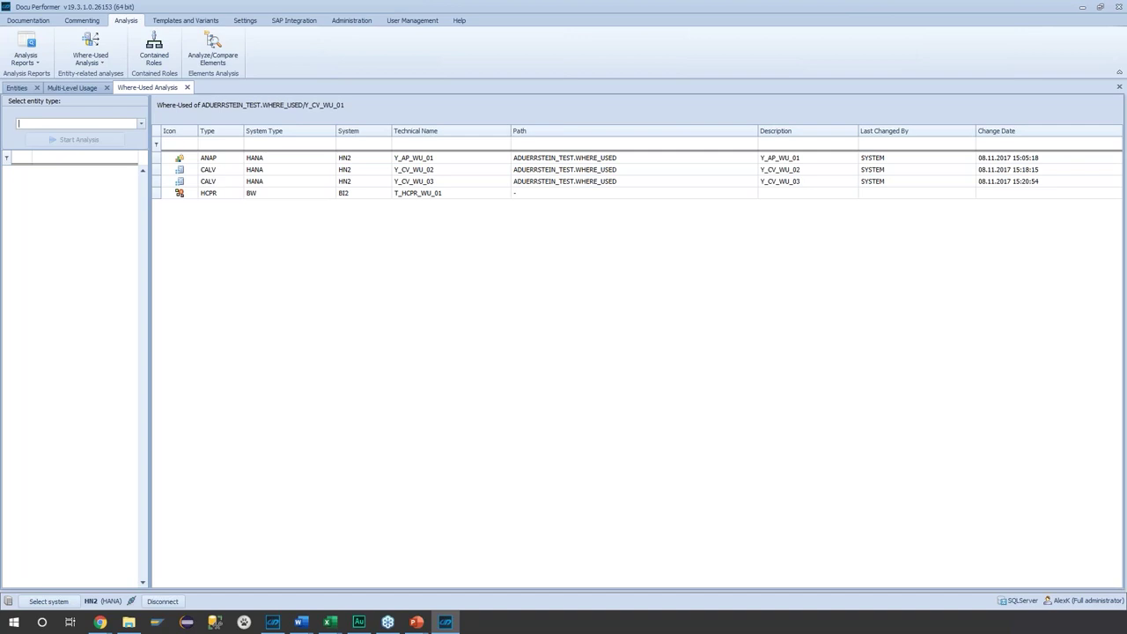
pyautogui.click(182, 195)
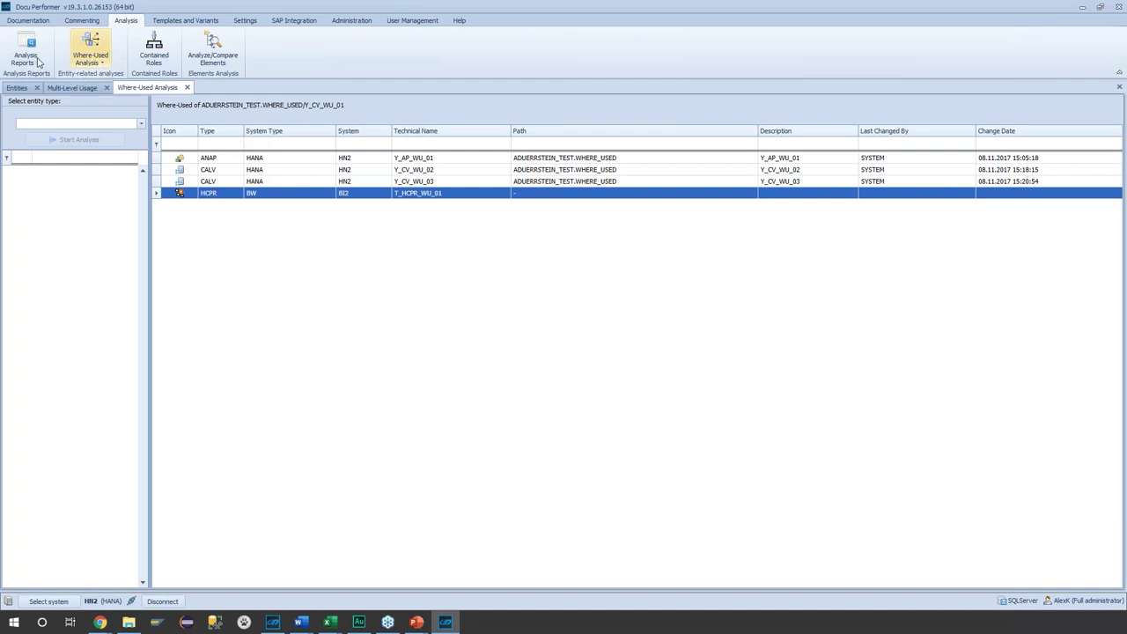
pyautogui.click(37, 61)
pyautogui.click(36, 80)
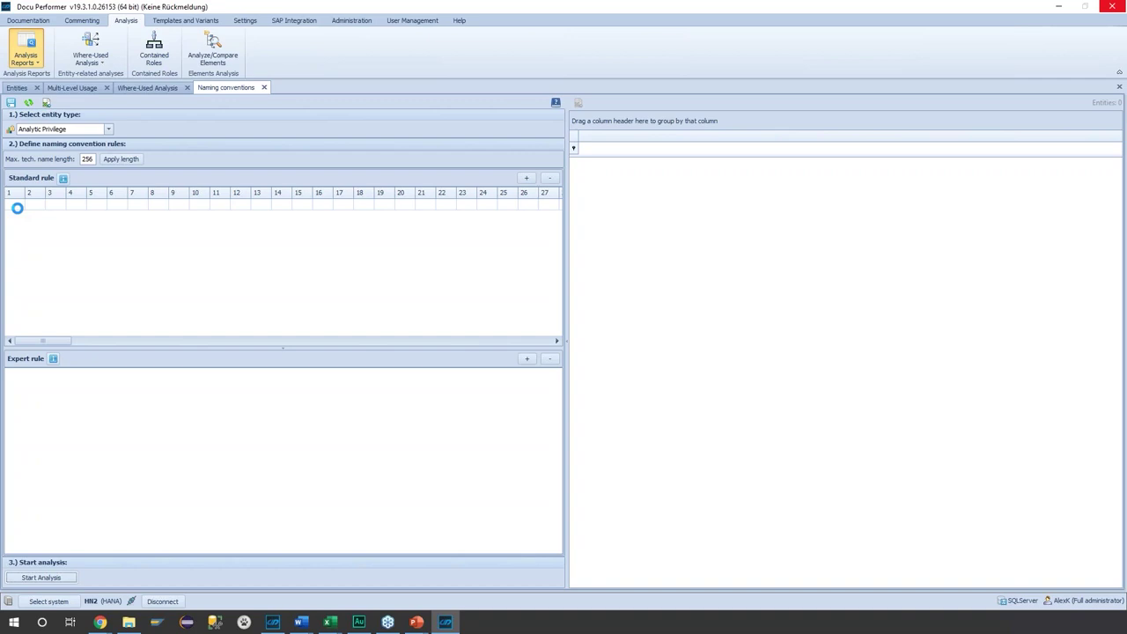
# - Check calculation views against a Standard naming rule of A, D, _
pyautogui.click(52, 129)
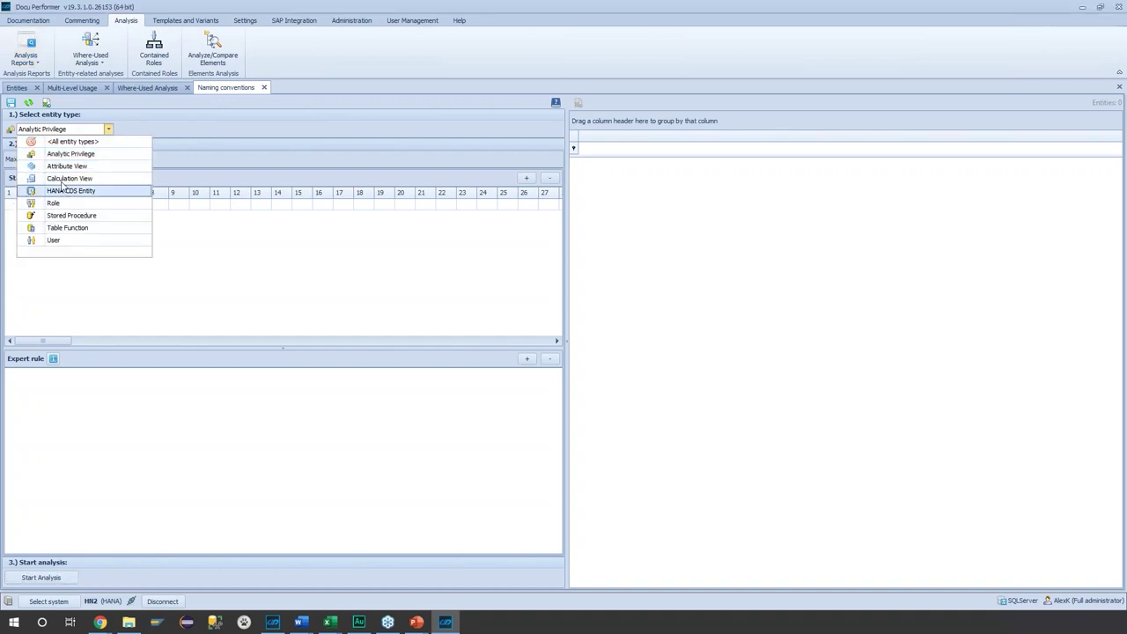
pyautogui.press('Escape')
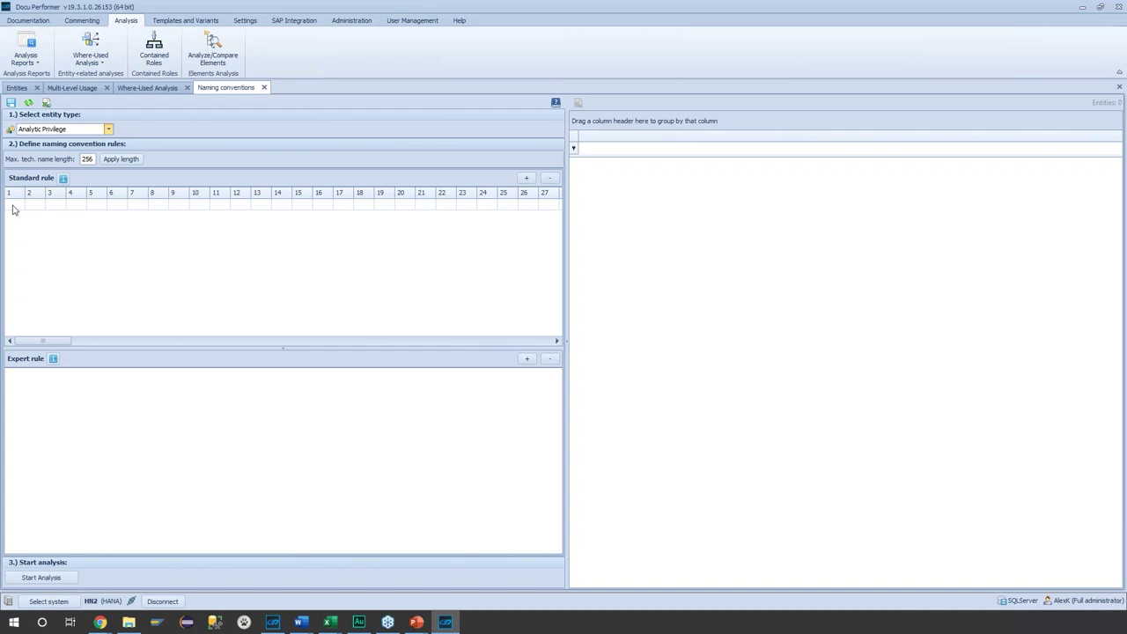
pyautogui.click(14, 205)
pyautogui.write('A')
pyautogui.press('Tab')
pyautogui.write('D')
pyautogui.press('Tab')
pyautogui.write('_')
pyautogui.click(44, 578)
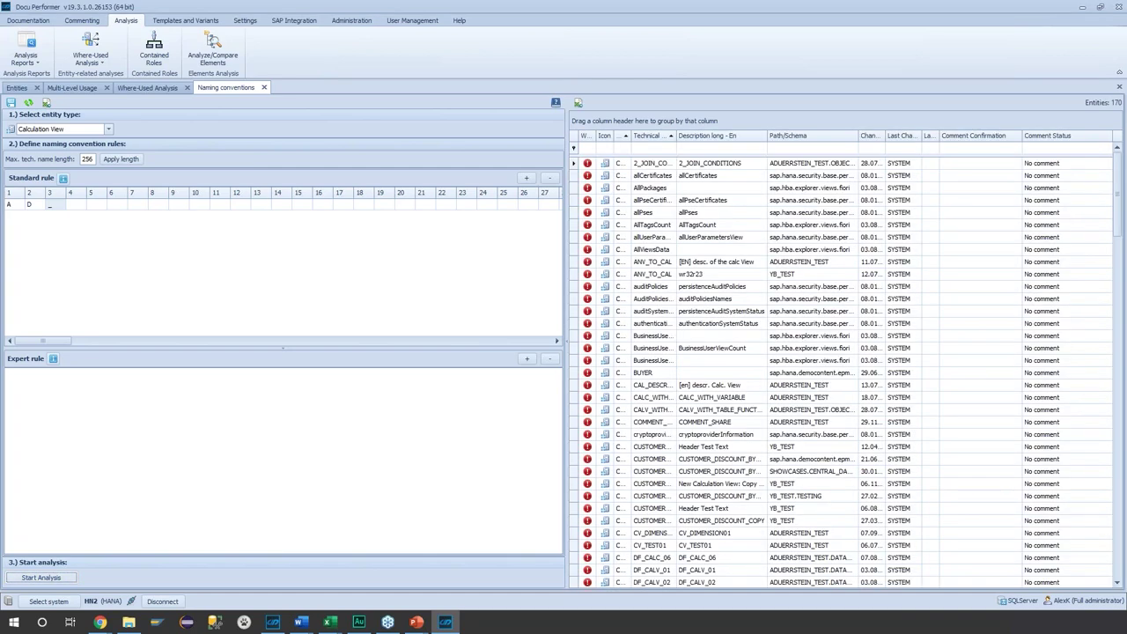
# - Close the naming conventions check, saving the convention
pyautogui.scroll(-2, 724, 379)
pyautogui.scroll(2, 717, 348)
pyautogui.click(47, 102)
pyautogui.click(539, 324)
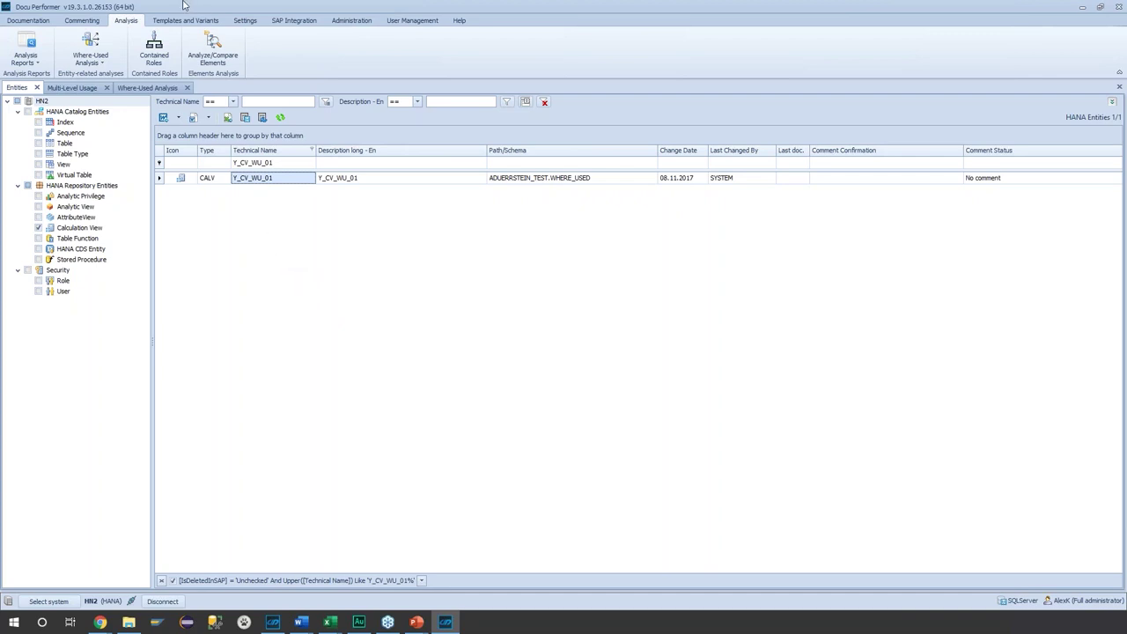
# - Open BW_MM_PUR_PJ_01 from the Scenarios browser's BW folder in the Scenario Designer
pyautogui.click(82, 20)
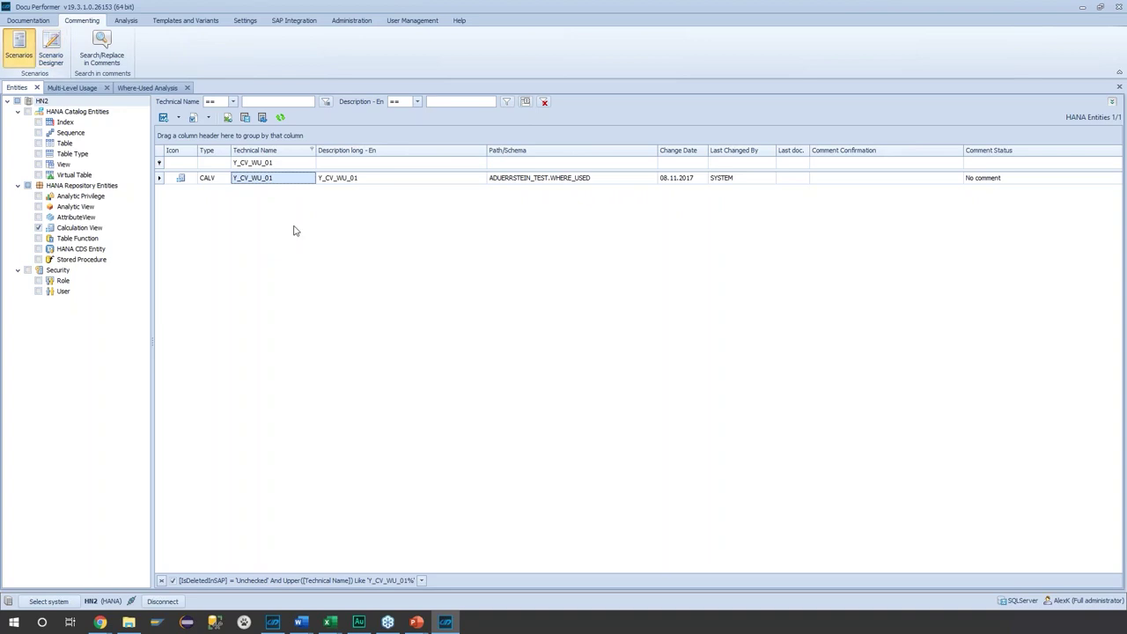
pyautogui.click(19, 44)
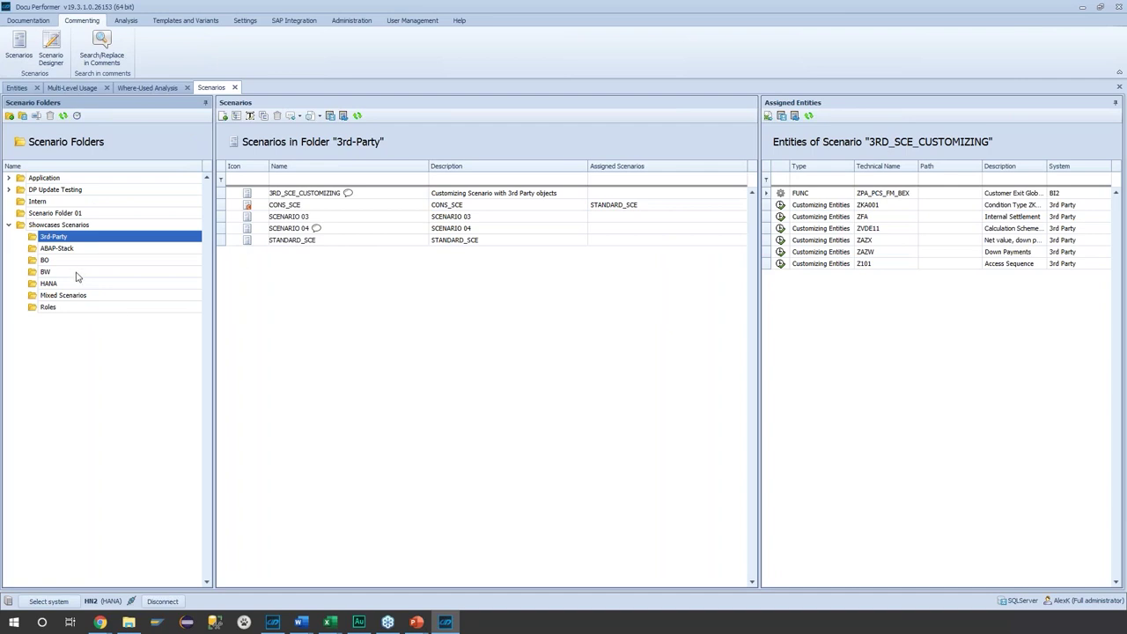
pyautogui.click(46, 271)
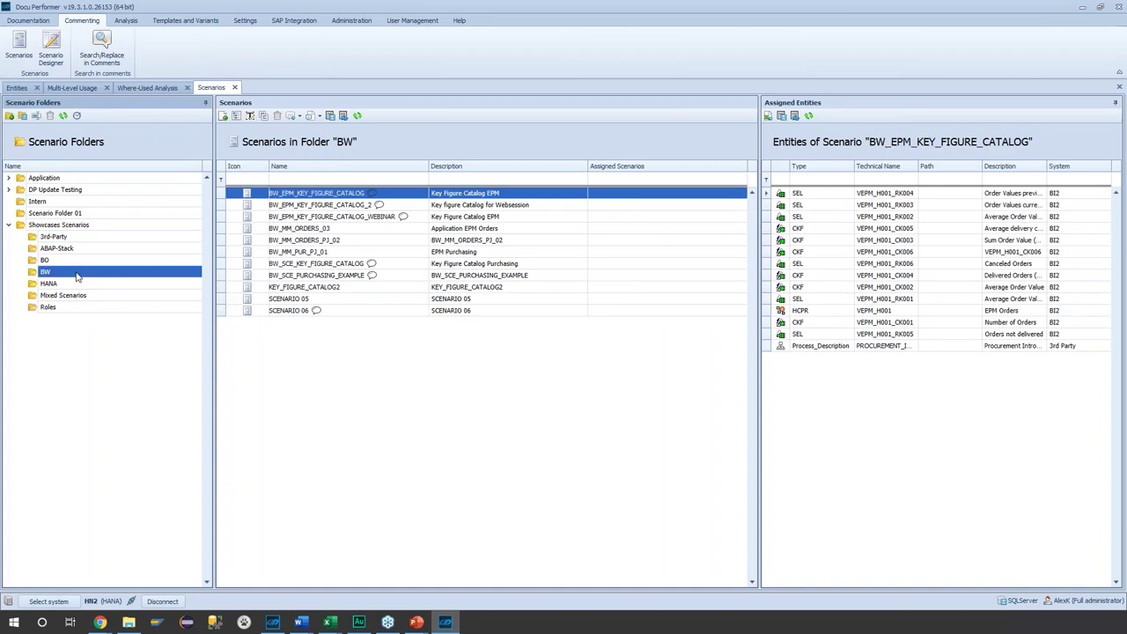
pyautogui.click(326, 252)
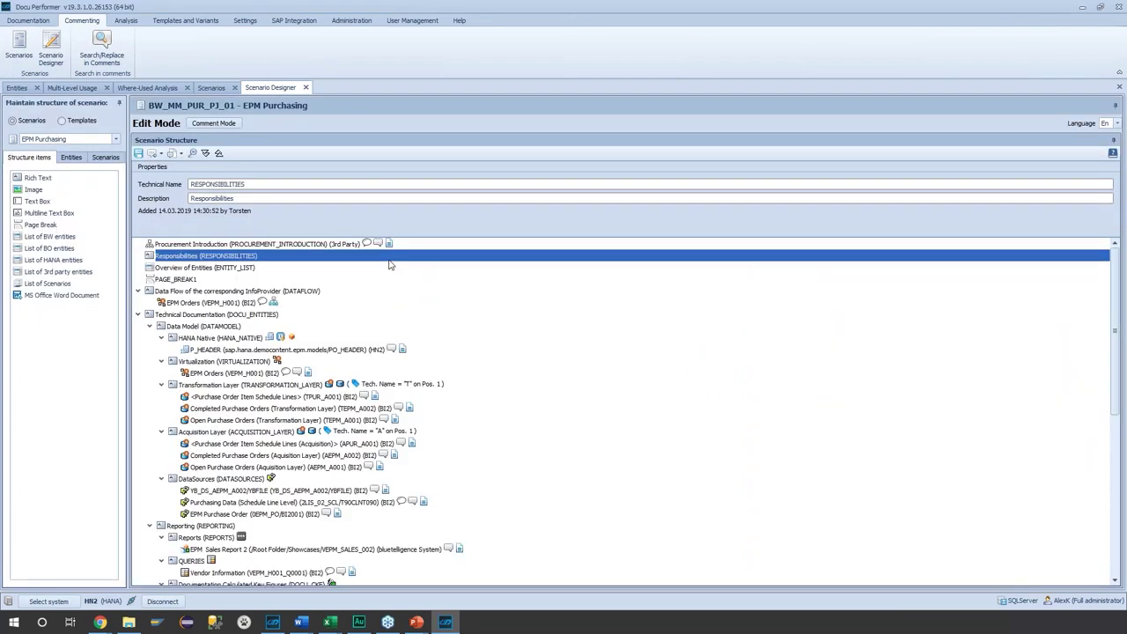
pyautogui.click(407, 267)
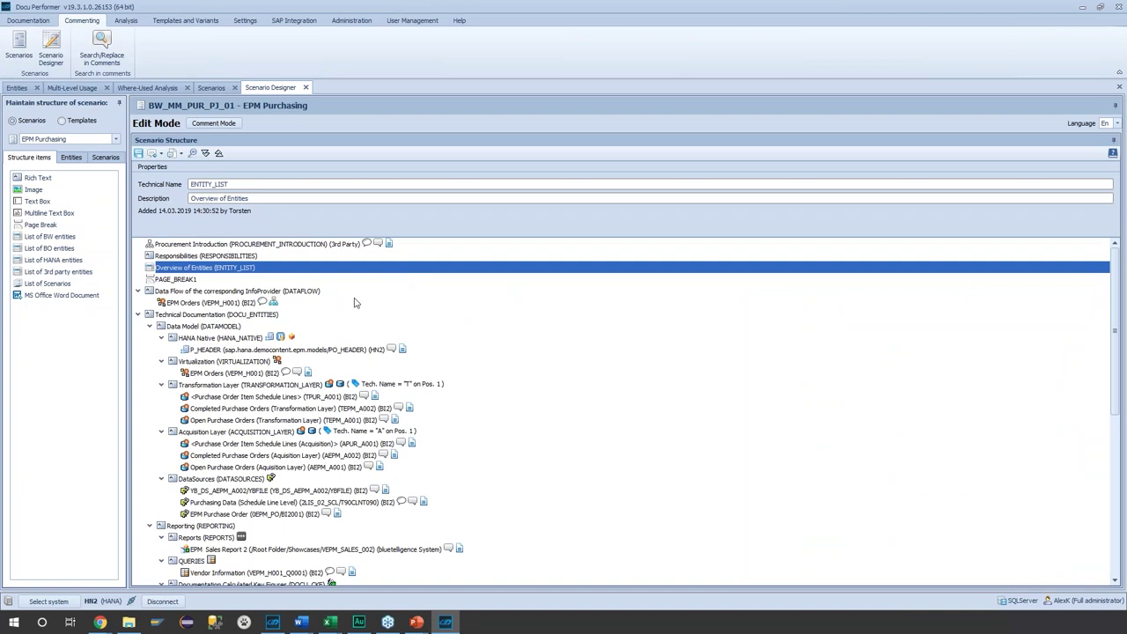
# - Set the entity browser to system HN2 and Calculation View, then close the Scenario Designer
pyautogui.click(252, 350)
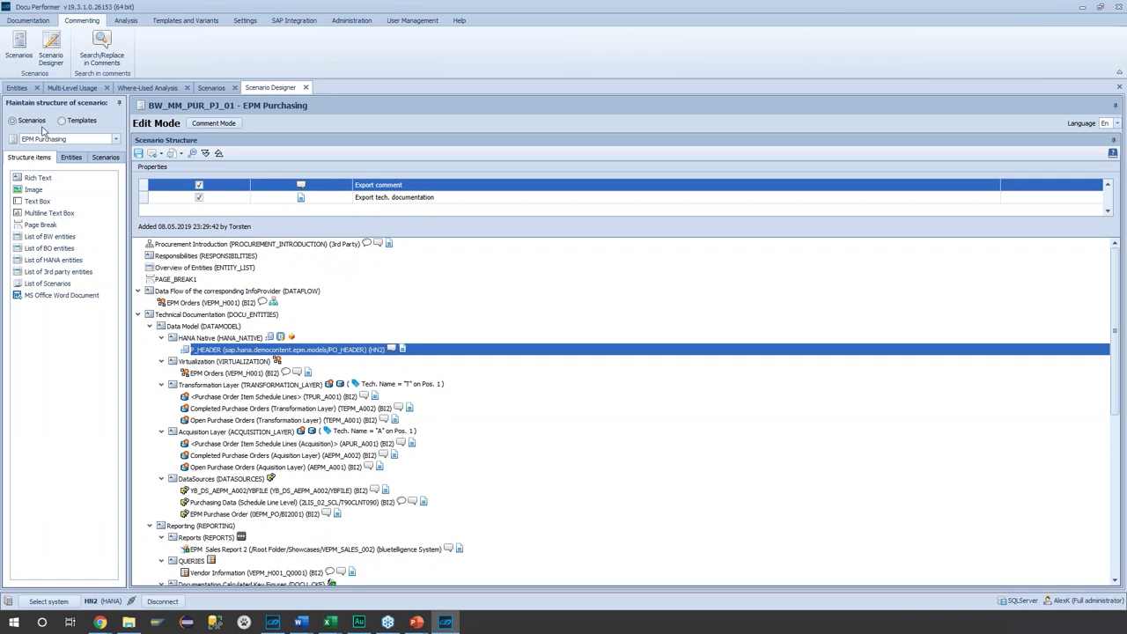
pyautogui.click(71, 157)
pyautogui.click(145, 195)
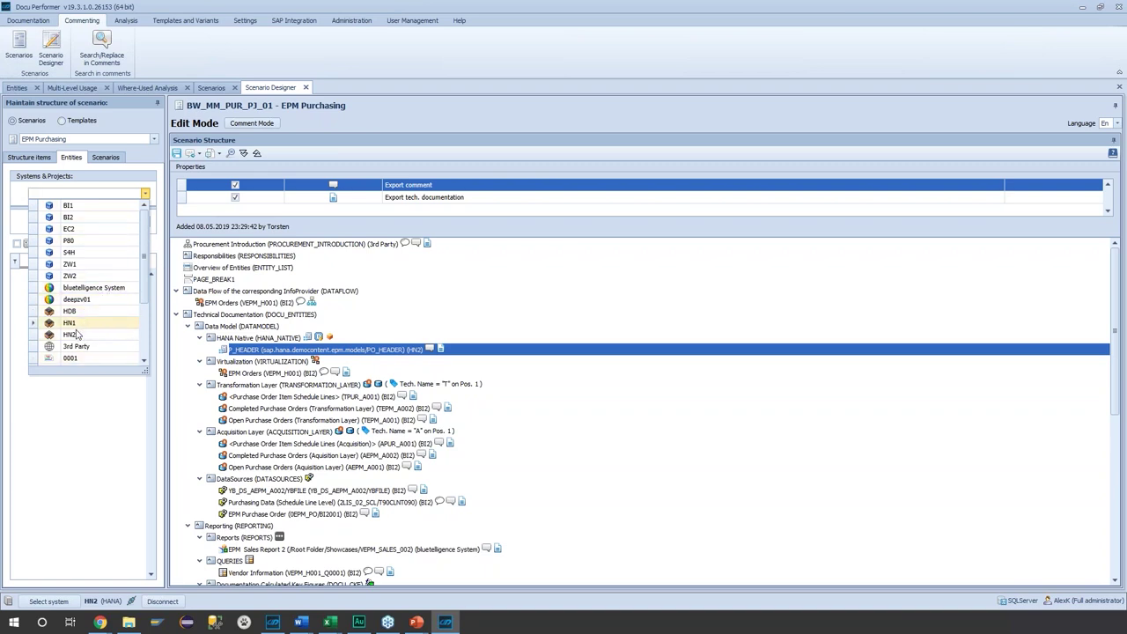
pyautogui.click(76, 334)
pyautogui.click(144, 229)
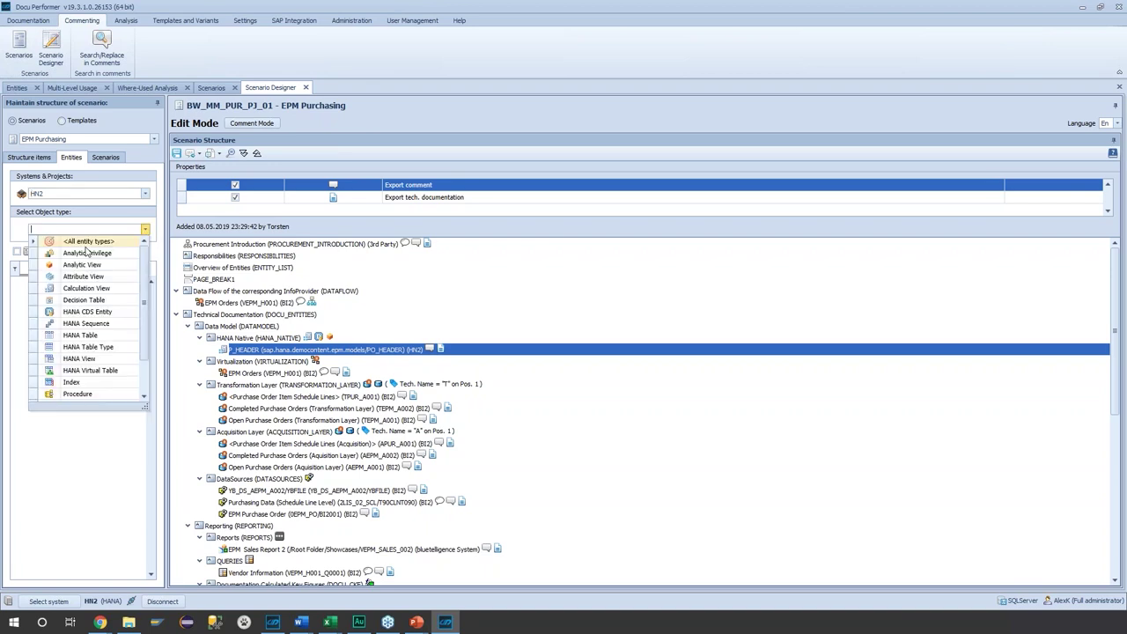
pyautogui.click(95, 299)
pyautogui.click(144, 229)
pyautogui.click(86, 324)
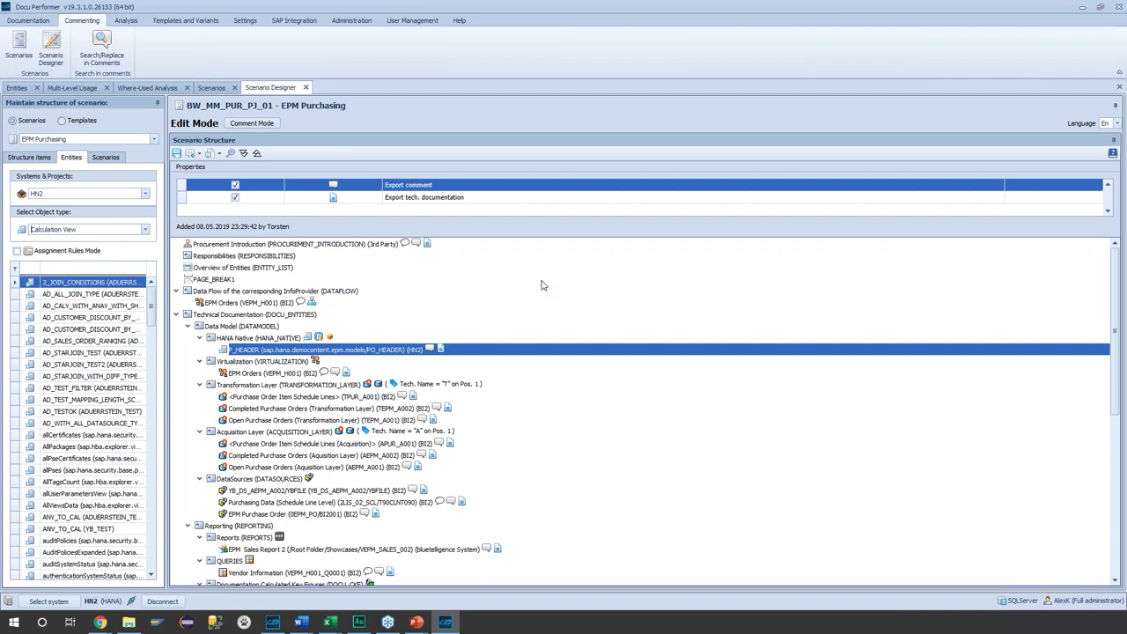
pyautogui.click(305, 88)
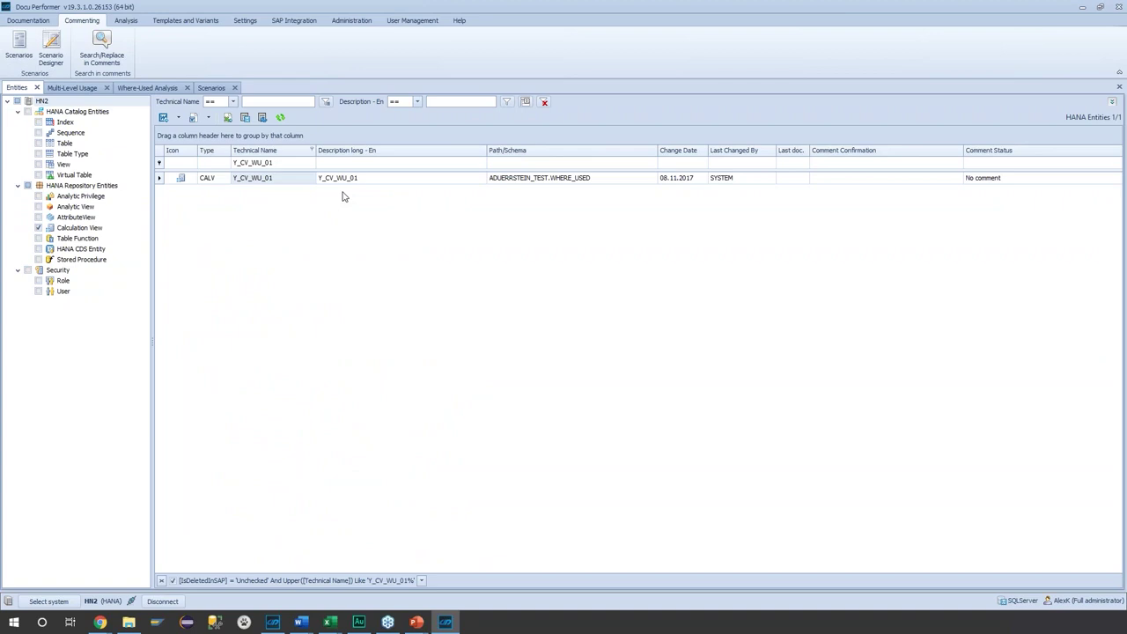
# - Advance the PowerPoint slideshow through SAP ERP, SAP ERP SUPPORT and LIVE DEMO, then switch back
pyautogui.moveTo(433, 622)
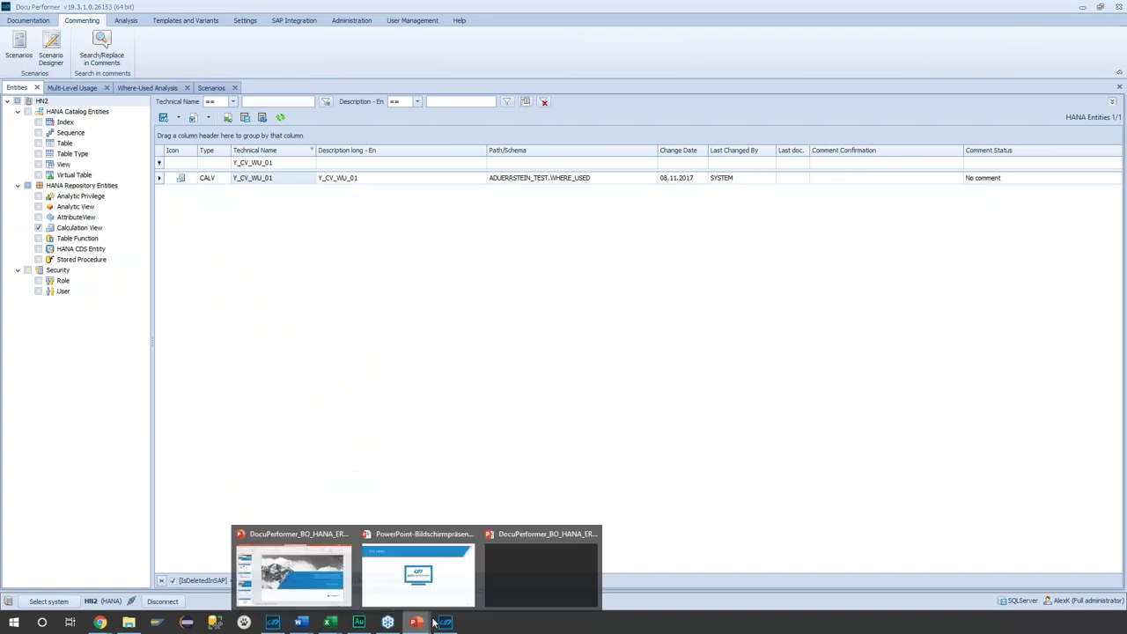
pyautogui.click(419, 572)
pyautogui.click(619, 545)
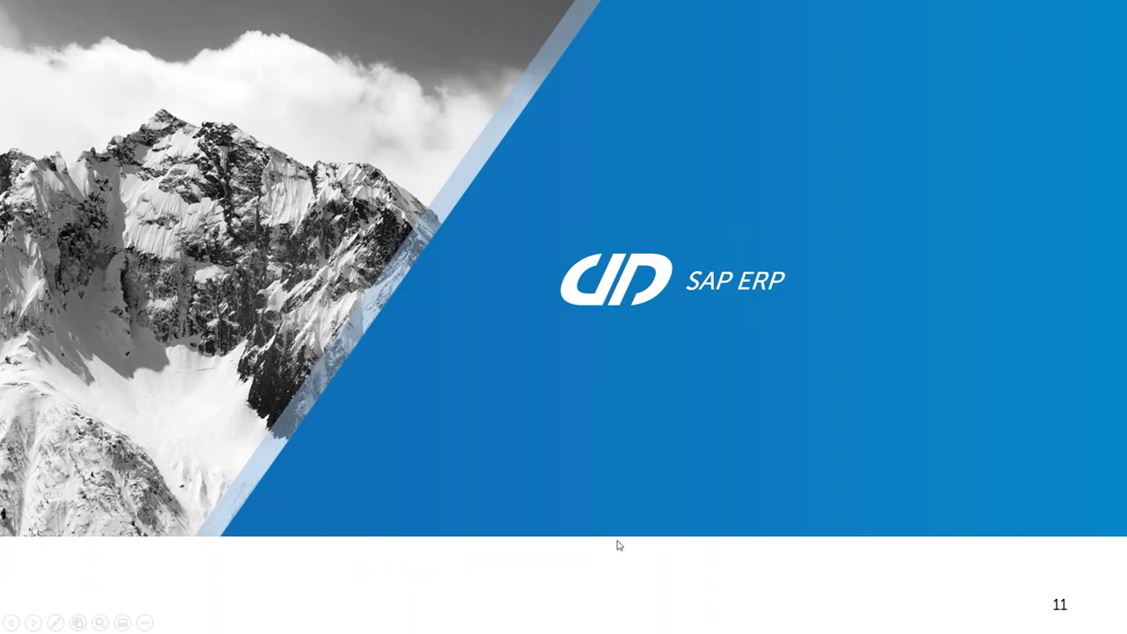
pyautogui.click(619, 545)
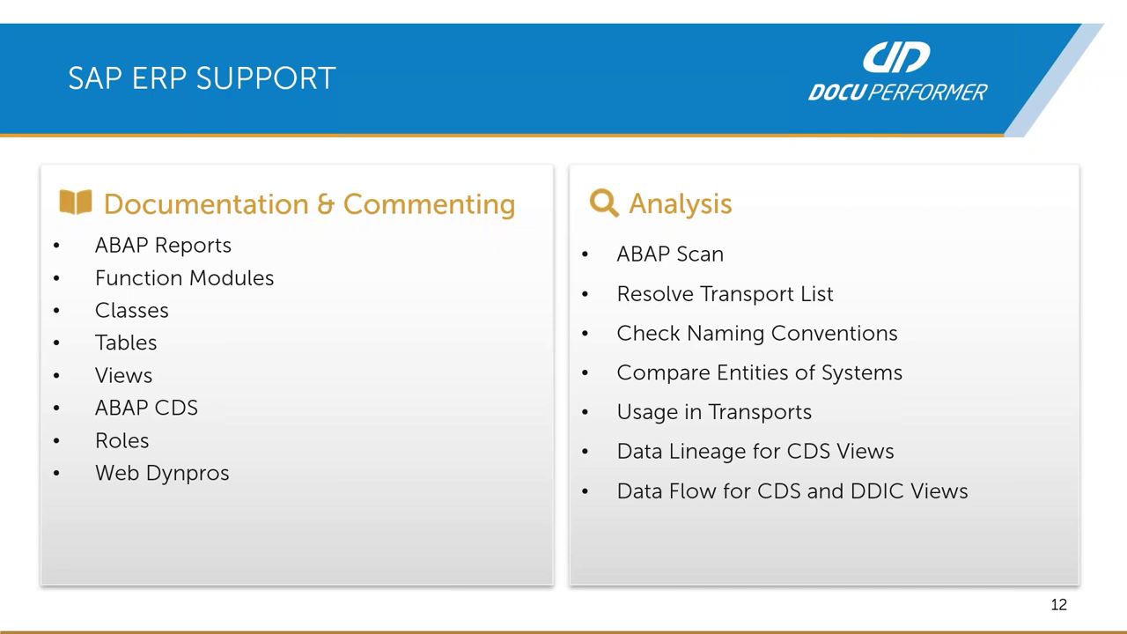
pyautogui.press('Right')
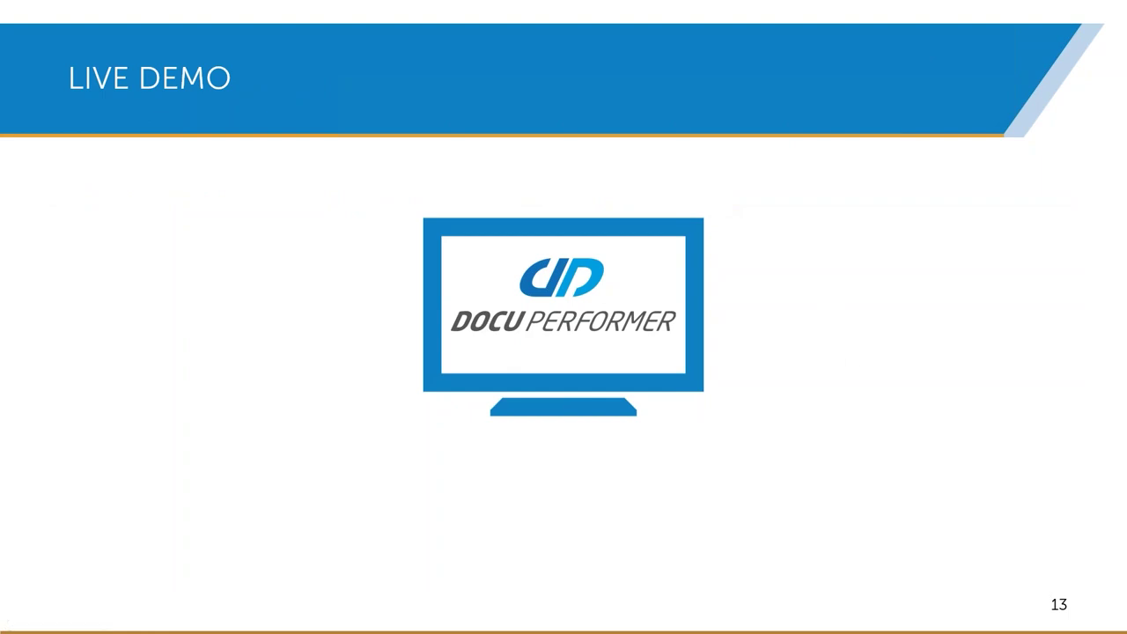
pyautogui.hotkey('alt', 'Tab')
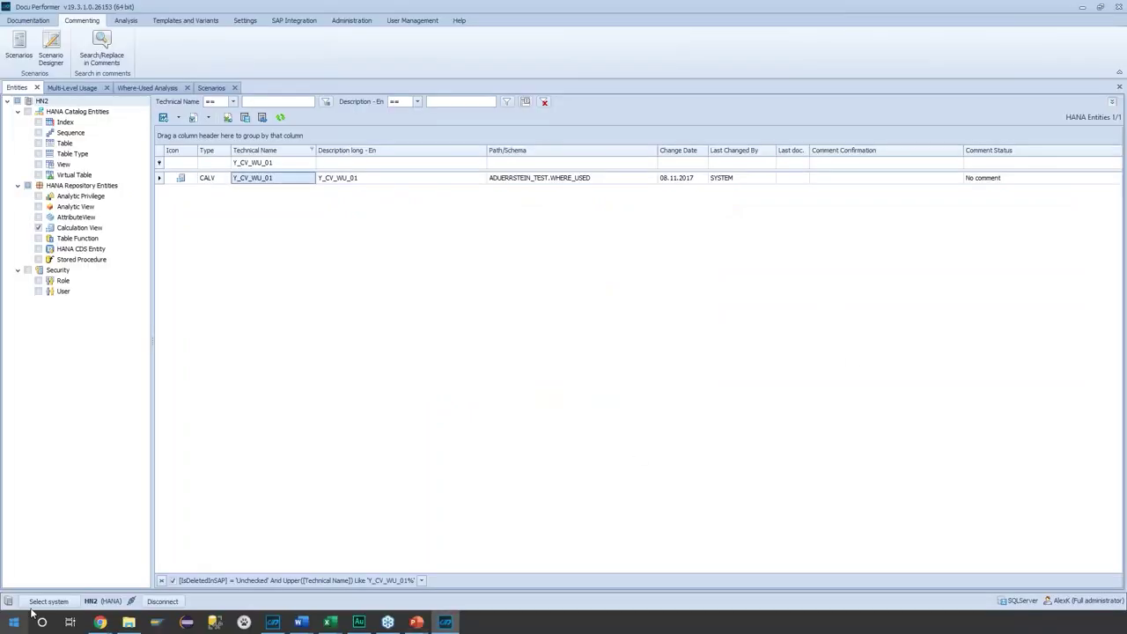
# - Switch the current system from HN2 to the BI2 BW system
pyautogui.click(37, 601)
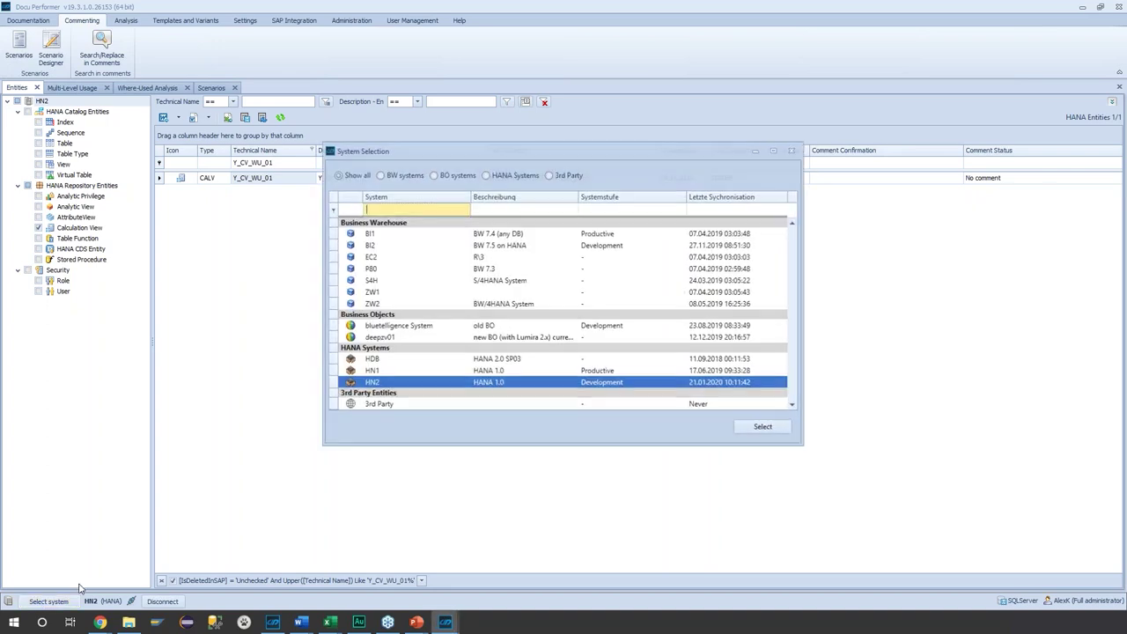
pyautogui.doubleClick(390, 244)
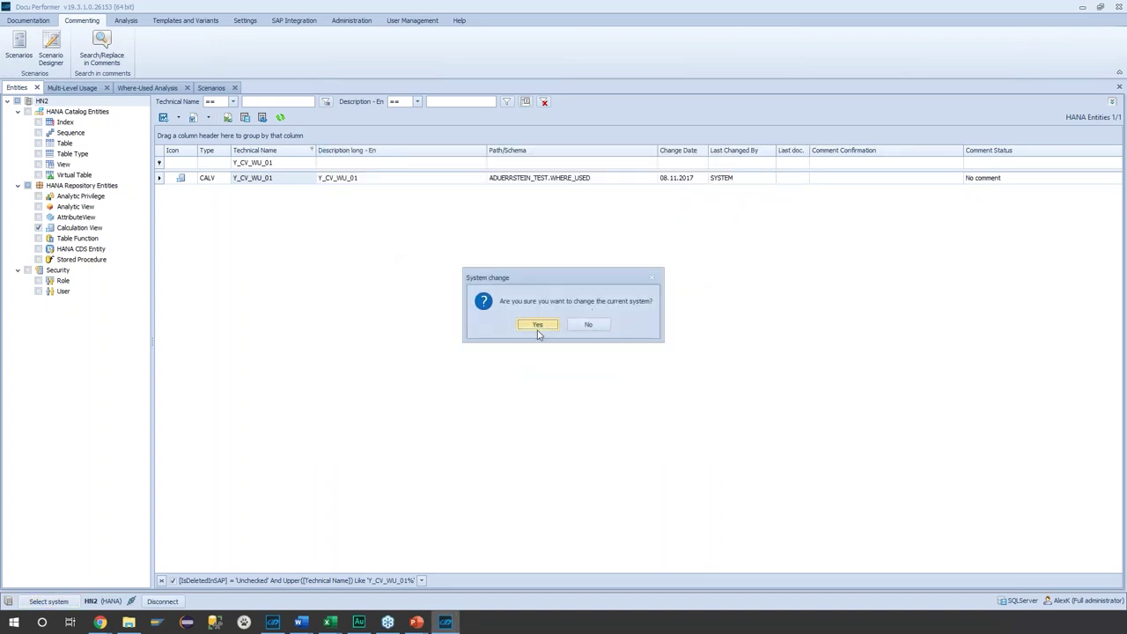
pyautogui.click(535, 322)
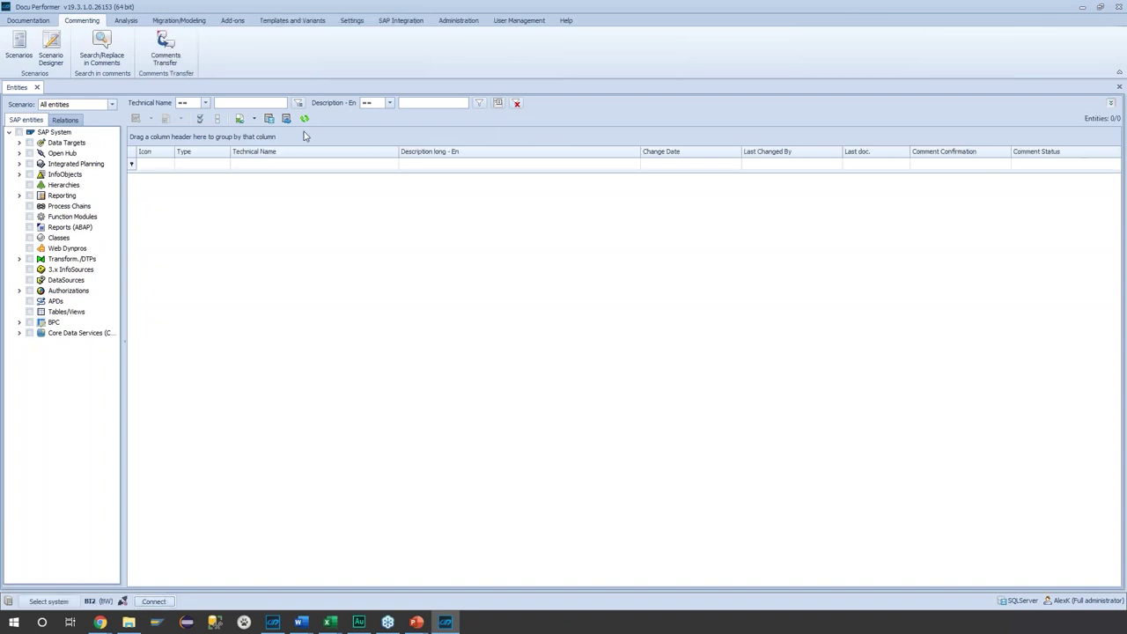
# - Open BI2's SAP Synchronization settings and log in with the username and password
pyautogui.click(399, 25)
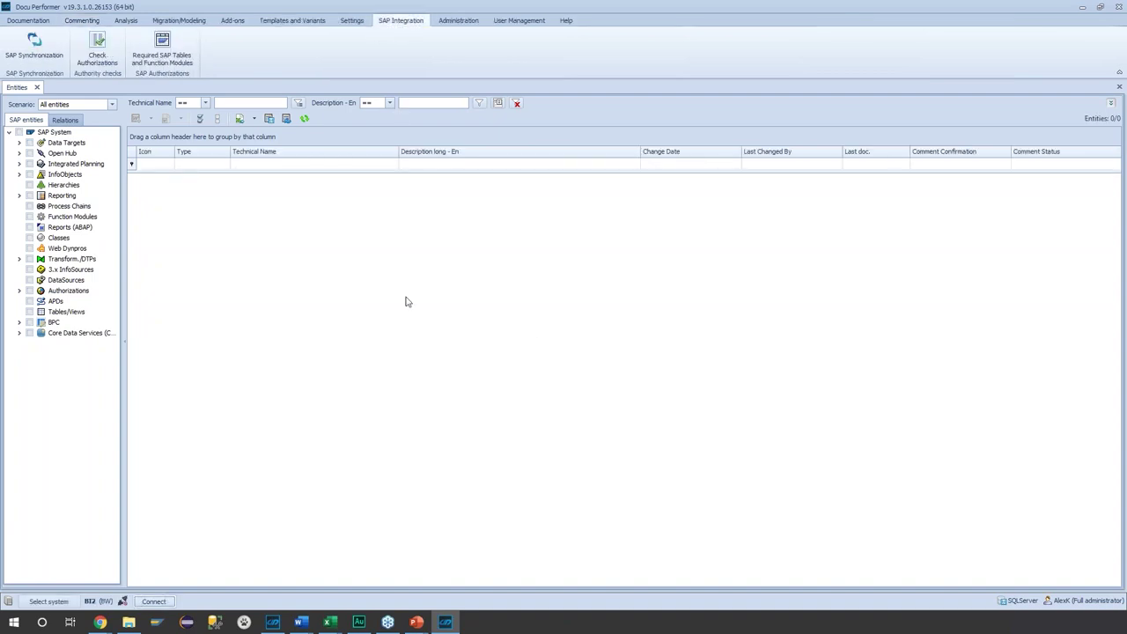
pyautogui.click(35, 46)
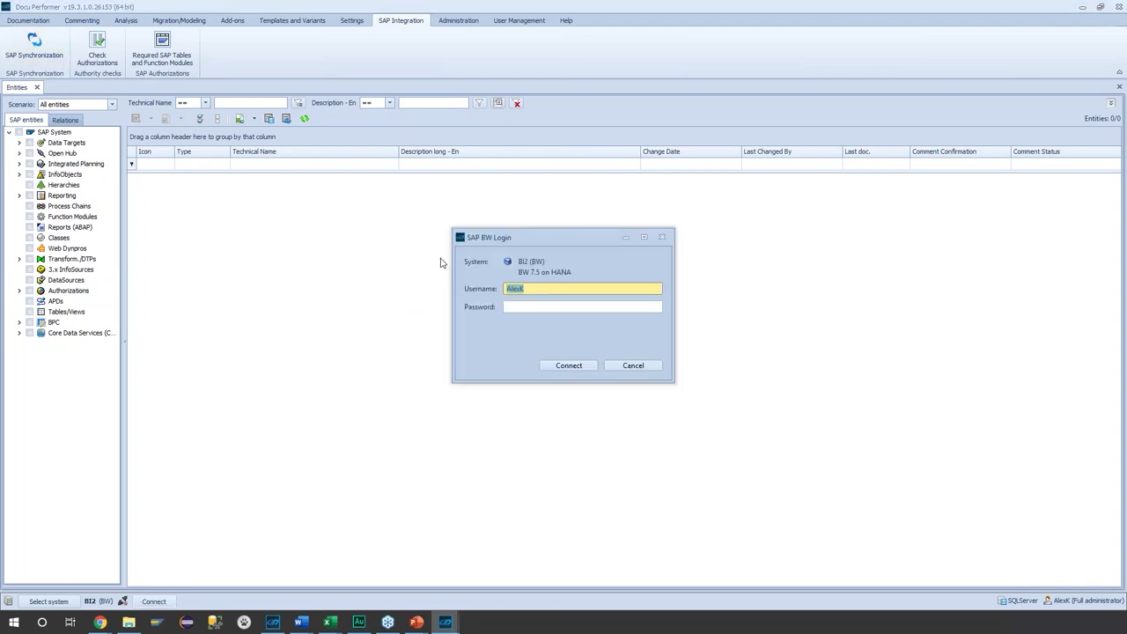
pyautogui.press('Tab')
pyautogui.write('******')
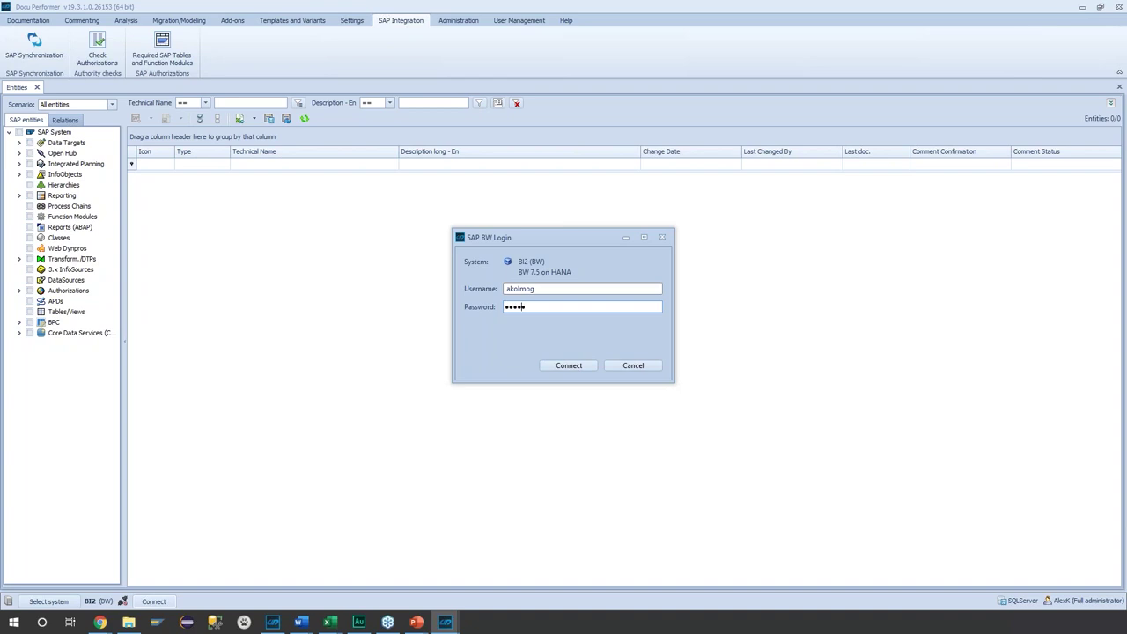
pyautogui.press('Return')
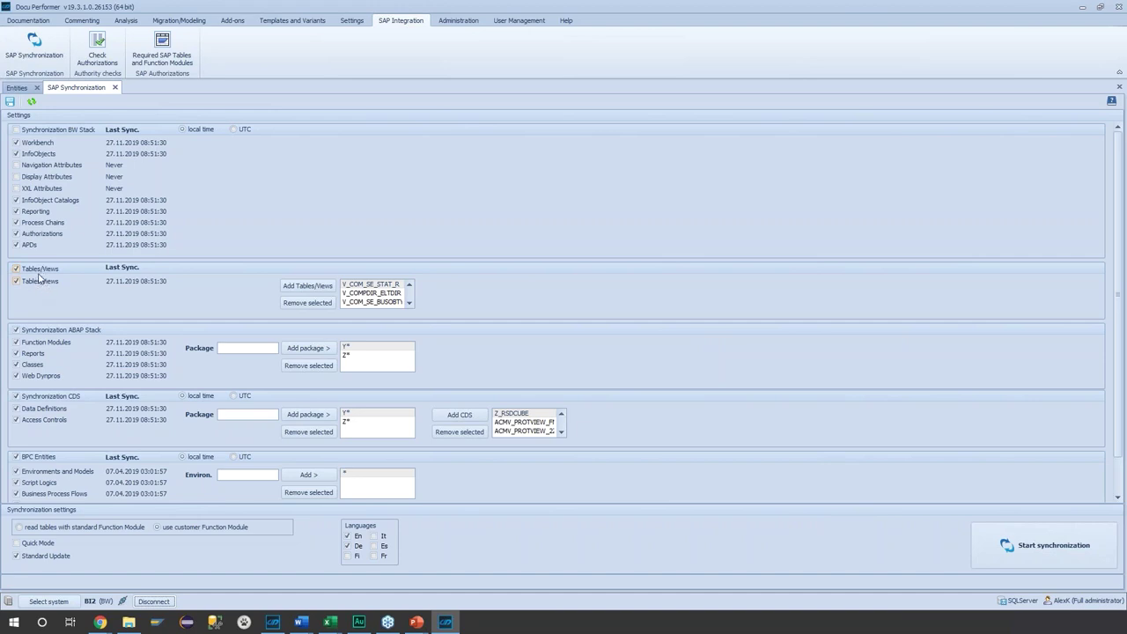
# - Open the Table Sync list of synchronized tables and views, such as SPFLI and SCARR
pyautogui.click(291, 291)
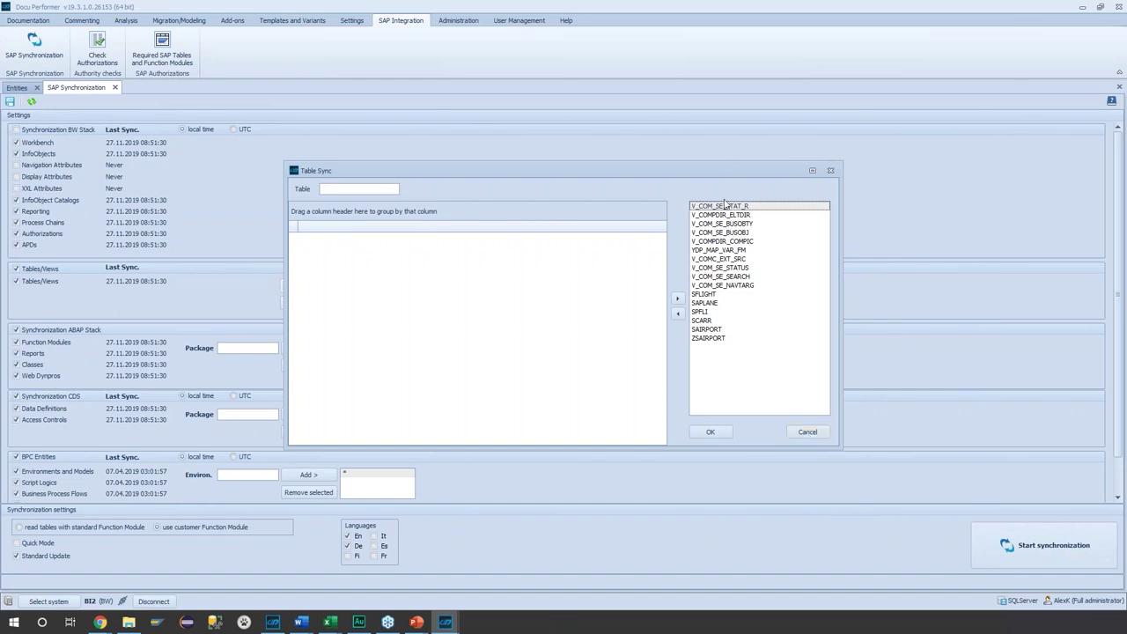
# - Cancel the Table Sync dialog, returning to the BI2 settings with packages Y* and Z*
pyautogui.click(806, 433)
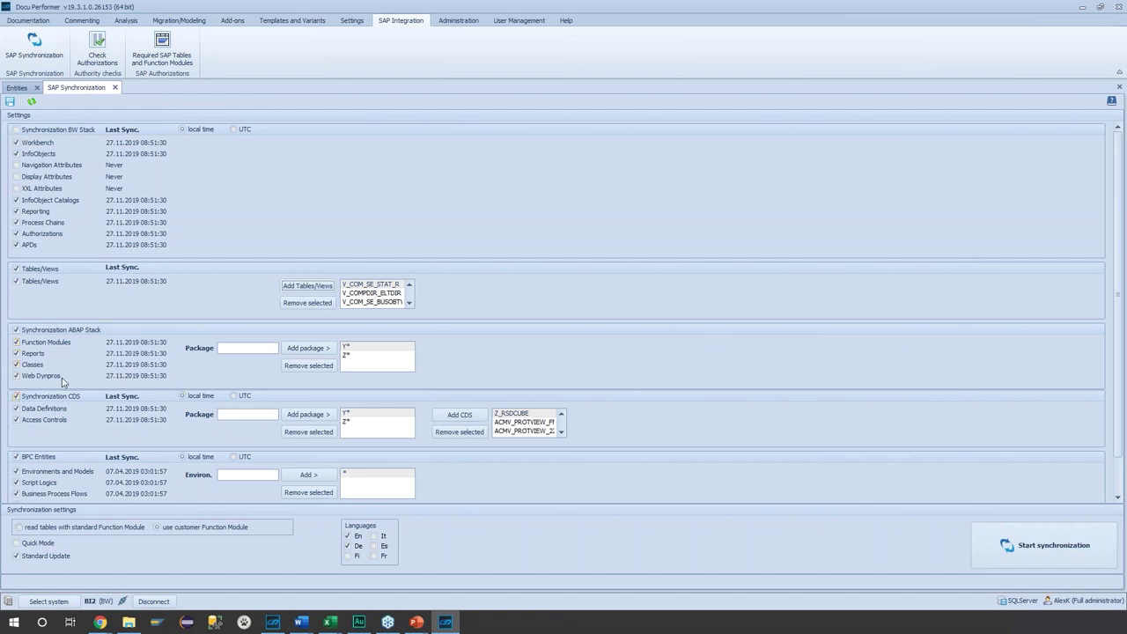
# - Review the Z* package and CDS lists, then return to the empty BI2 Entities list
pyautogui.click(370, 355)
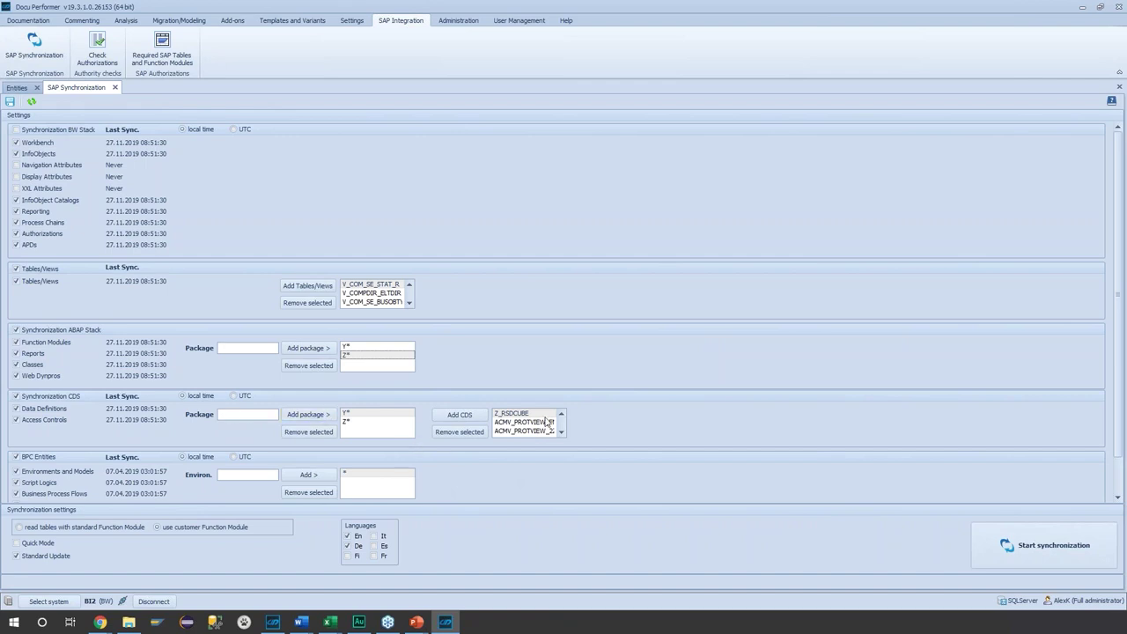
pyautogui.scroll(-6, 525, 430)
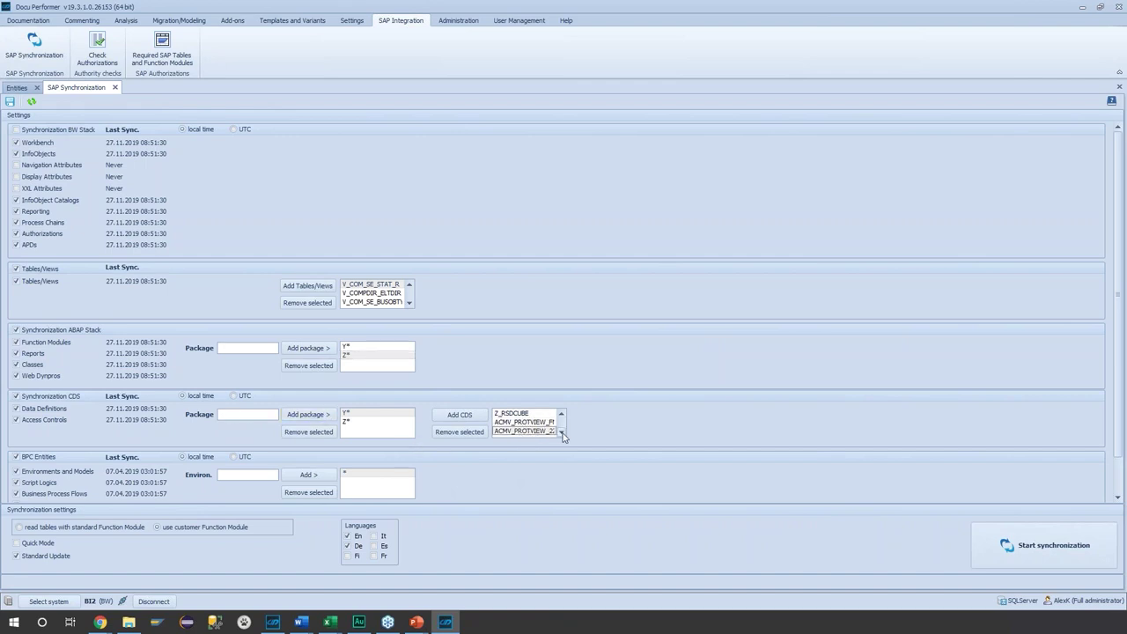
pyautogui.scroll(-6, 561, 436)
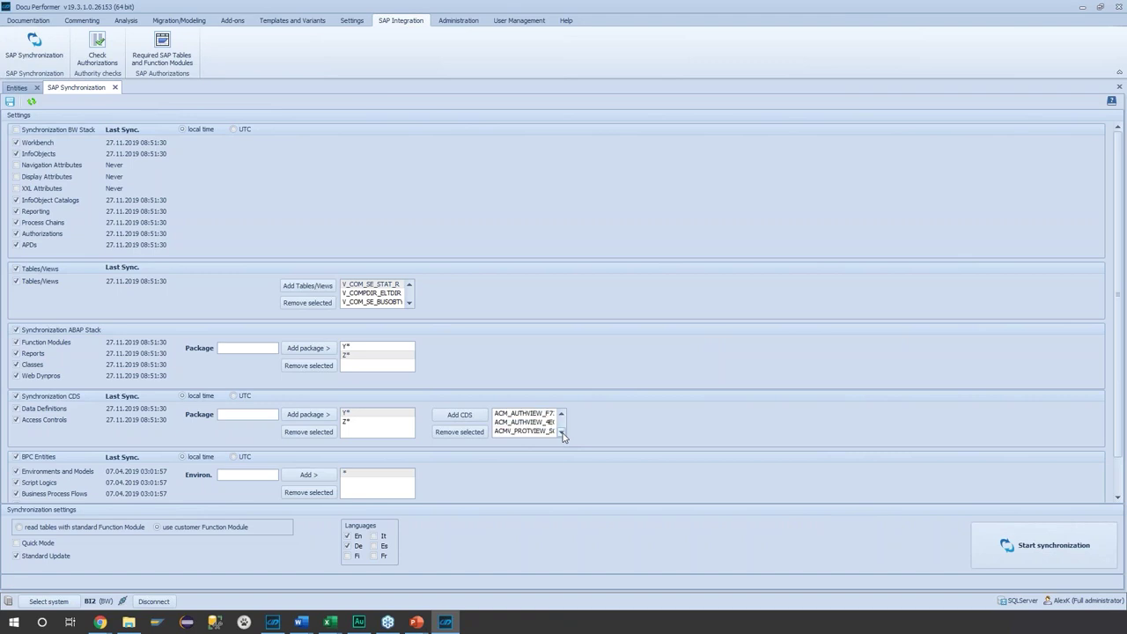
pyautogui.scroll(-3, 562, 436)
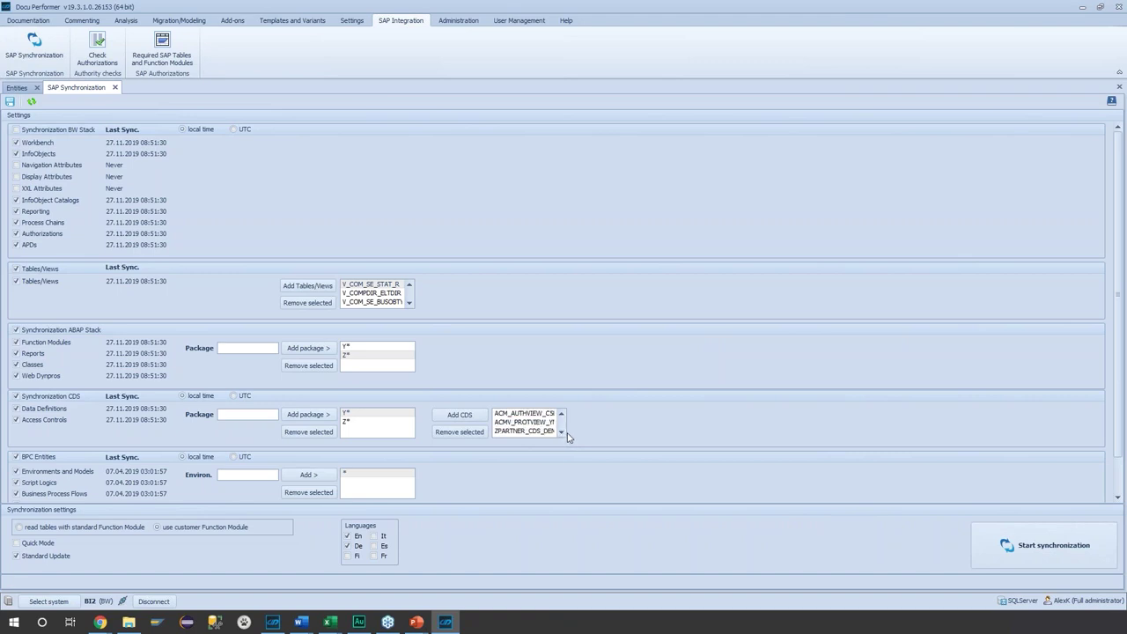
pyautogui.click(1006, 549)
pyautogui.click(18, 88)
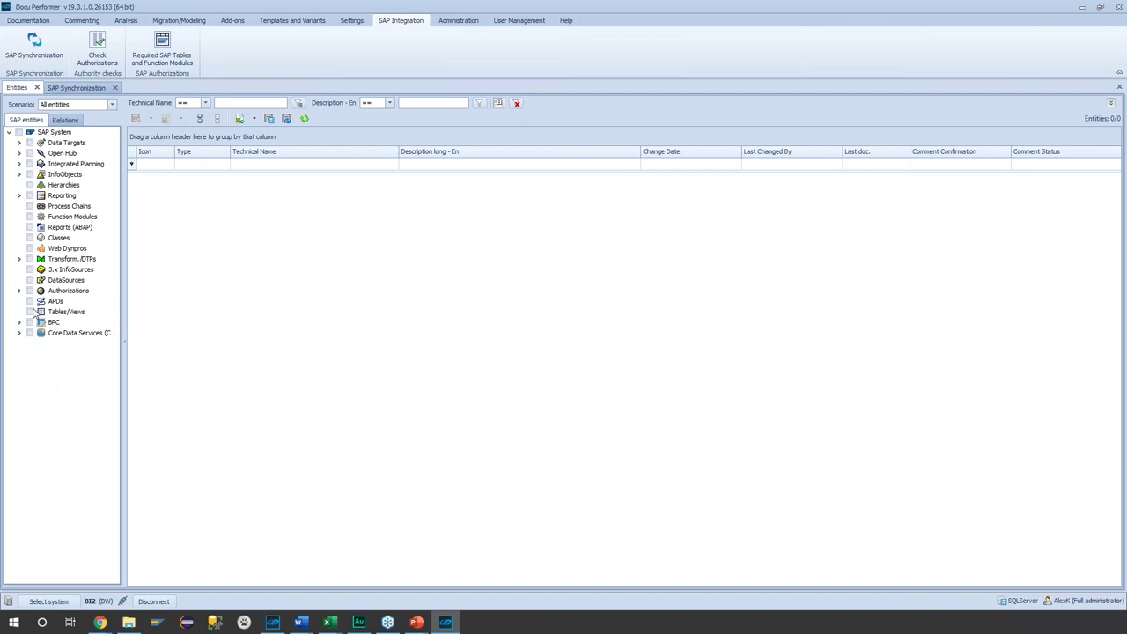
# - Check Classes in the BI2 tree and filter Technical Name by YCL_Y
pyautogui.click(30, 238)
pyautogui.click(29, 227)
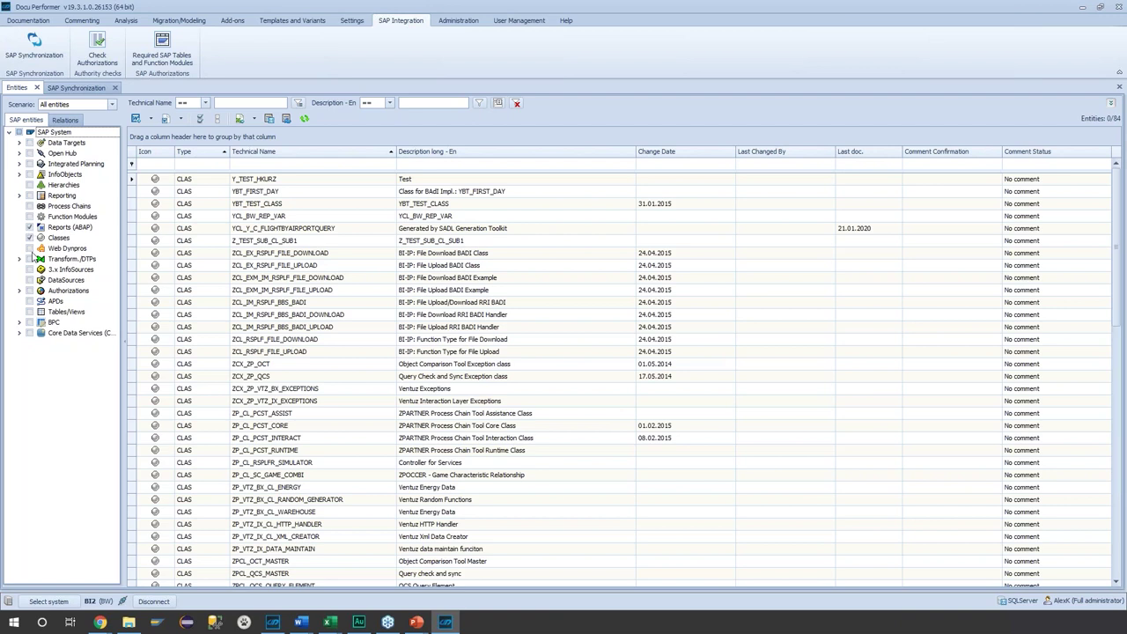
pyautogui.click(29, 227)
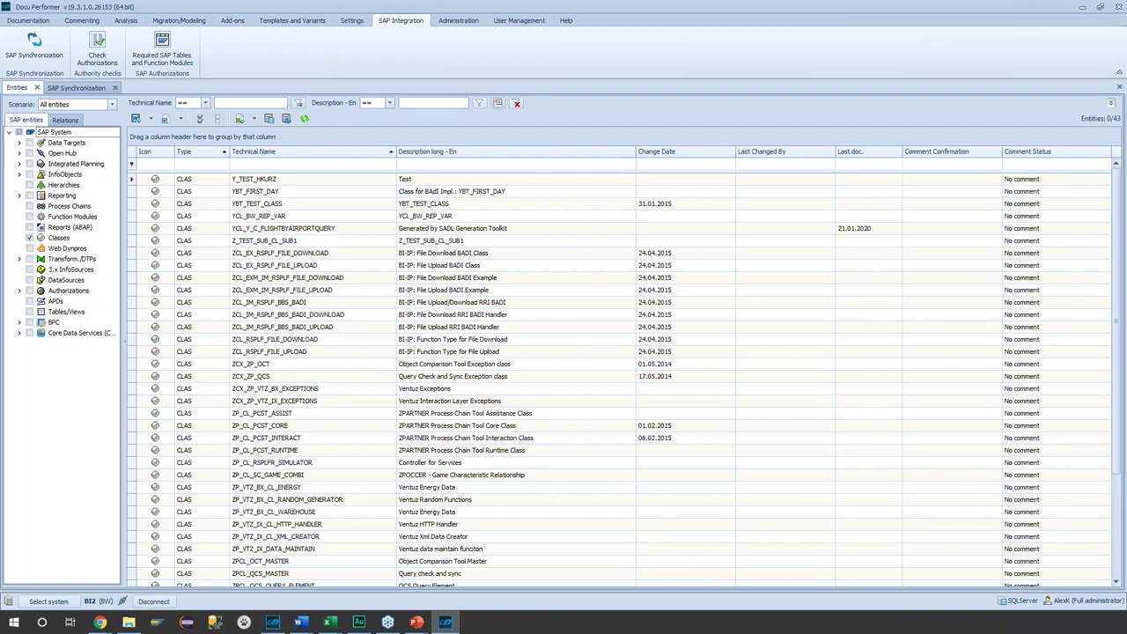
pyautogui.click(251, 164)
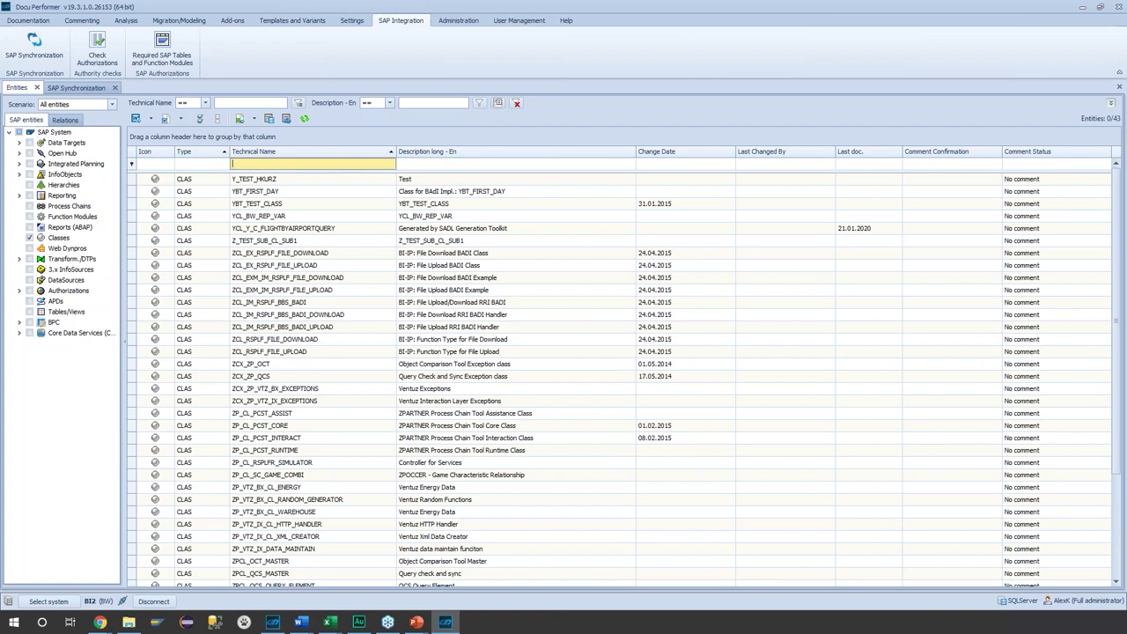
pyautogui.write('YCL_Y')
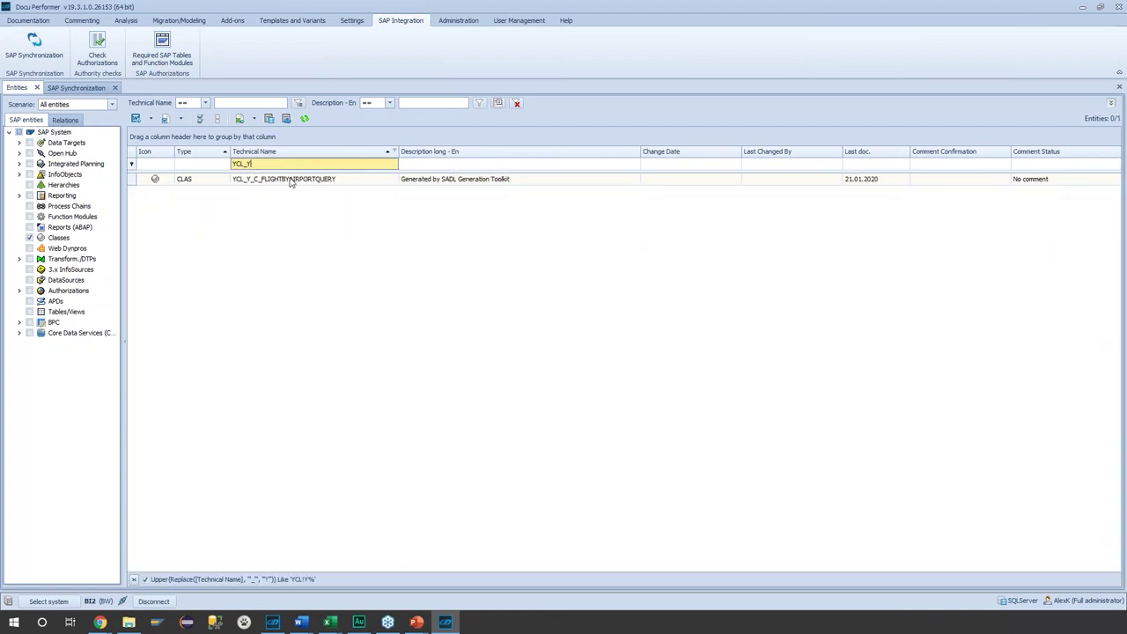
# - Generate Word documentation for YCL_Y_C_FLIGHTBYAIRPORTQUERY, keeping both files when saving
pyautogui.rightClick(330, 180)
pyautogui.moveTo(411, 214)
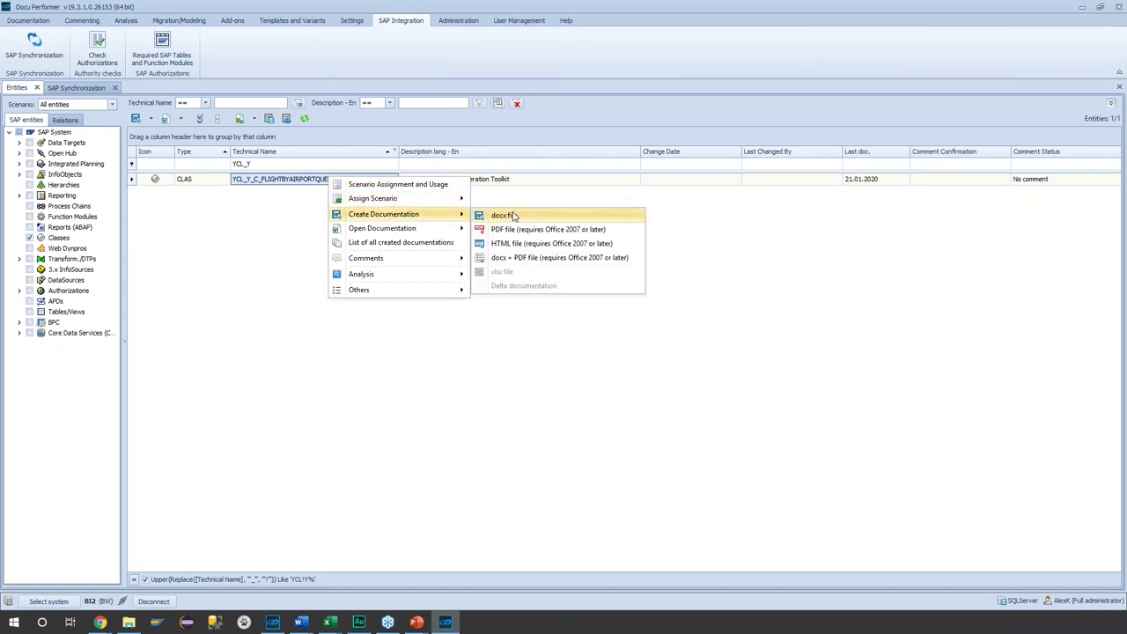
pyautogui.click(514, 216)
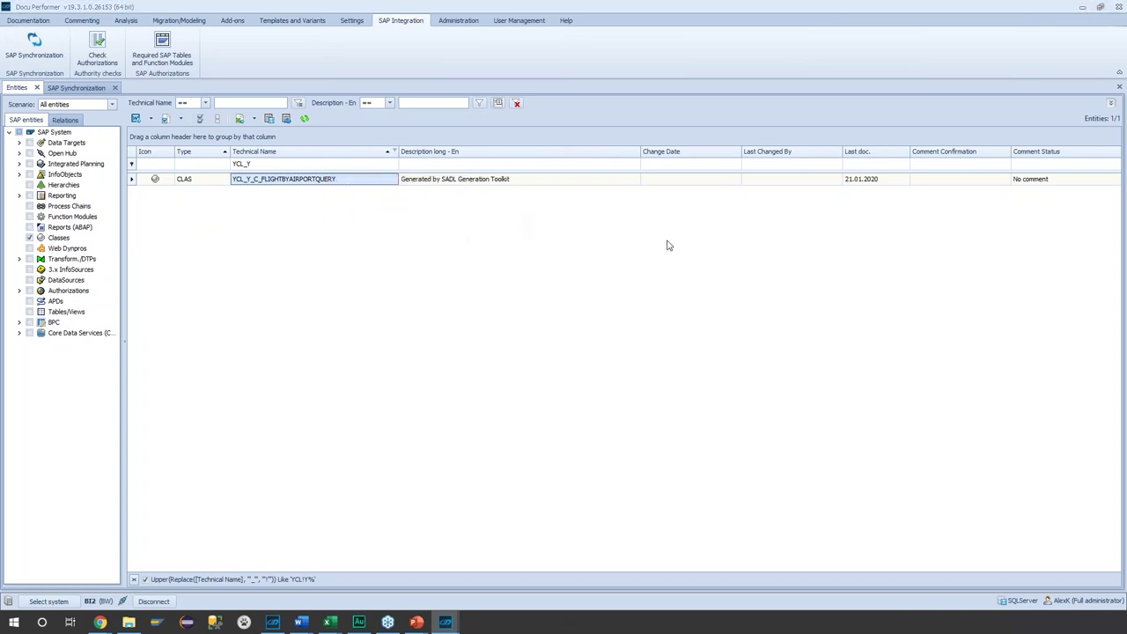
pyautogui.click(513, 348)
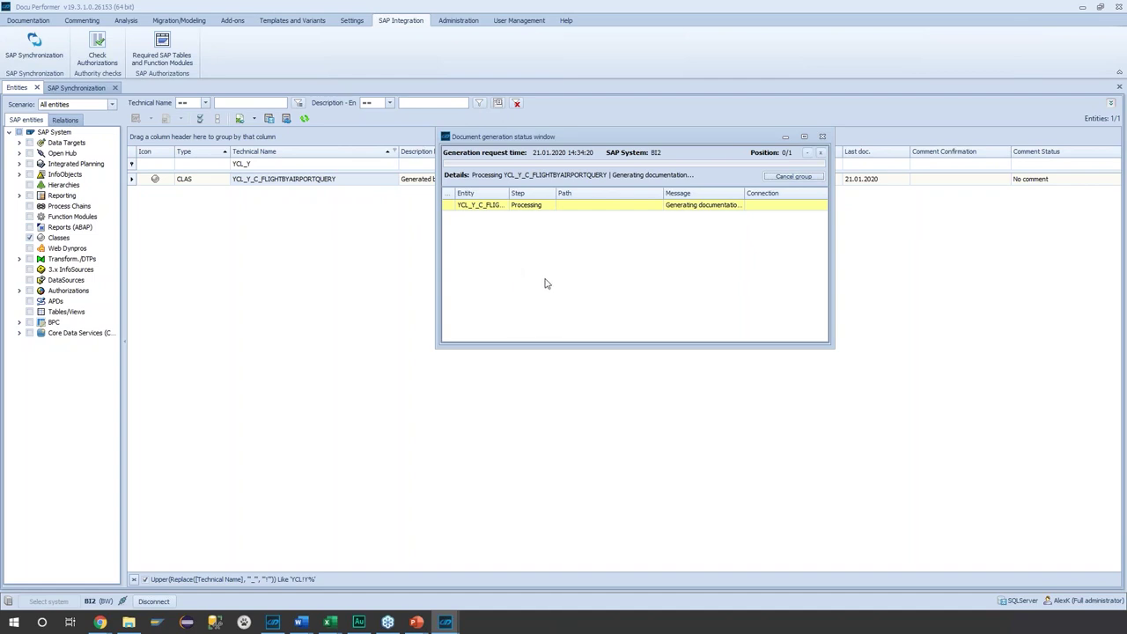
pyautogui.moveTo(511, 137); pyautogui.dragTo(560, 241)
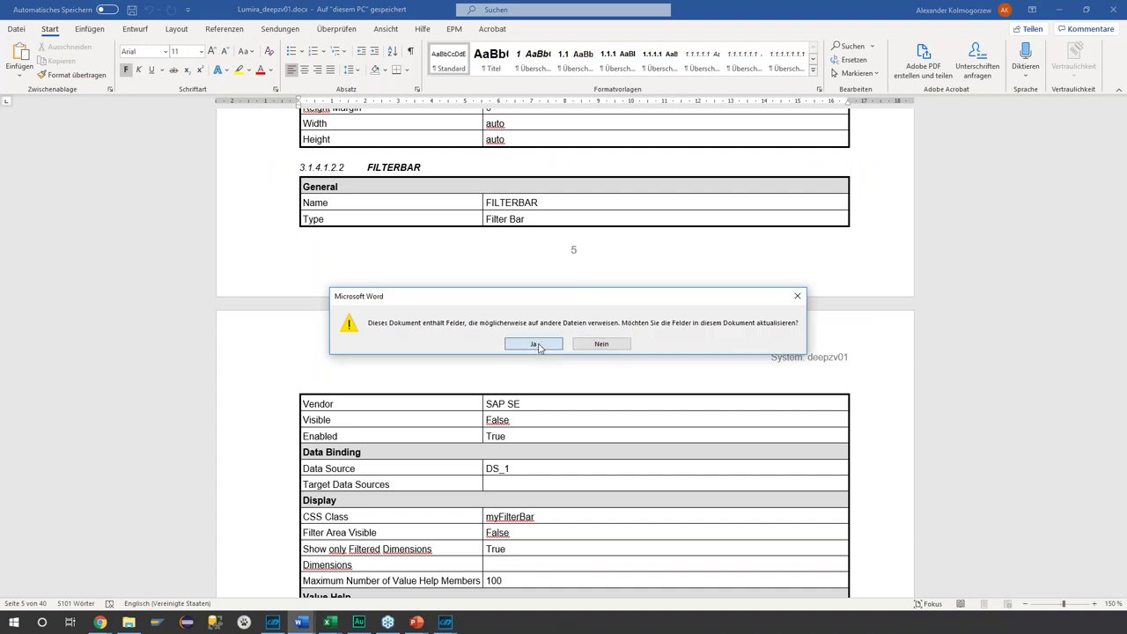
# - Update the document fields and read the class documentation through to page 5
pyautogui.click(540, 348)
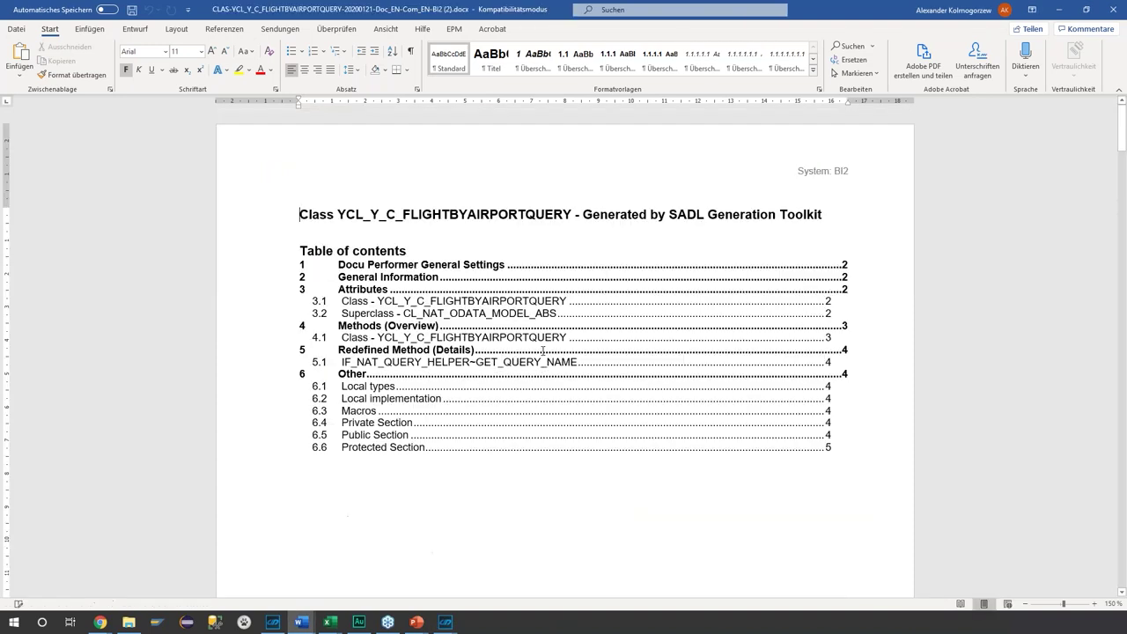
pyautogui.scroll(-2, 554, 381)
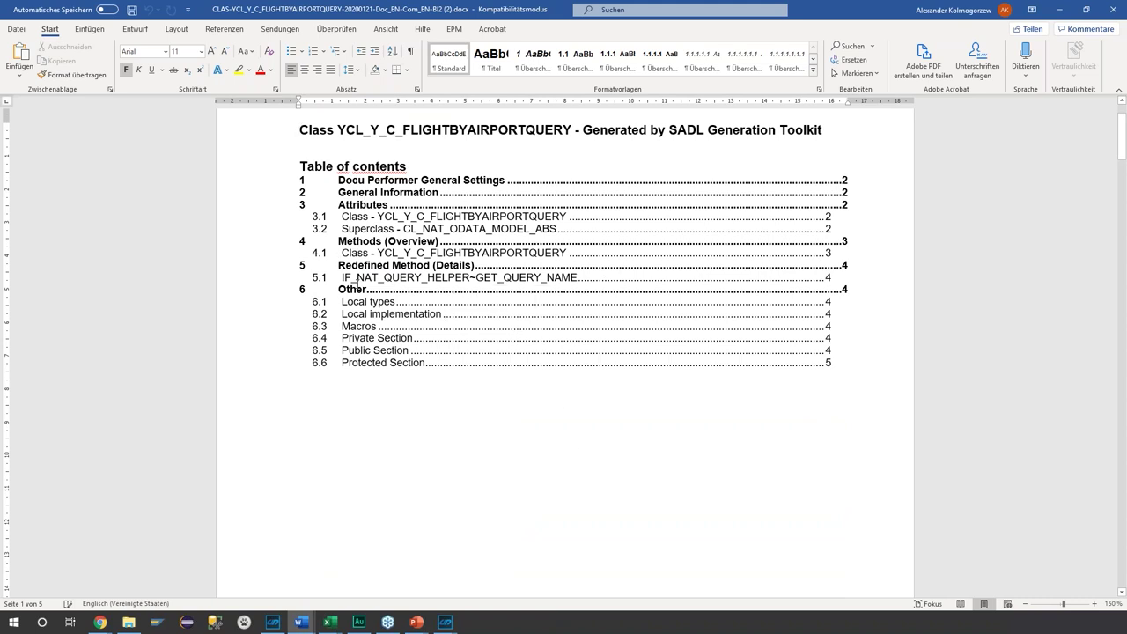
pyautogui.scroll(-15, 446, 354)
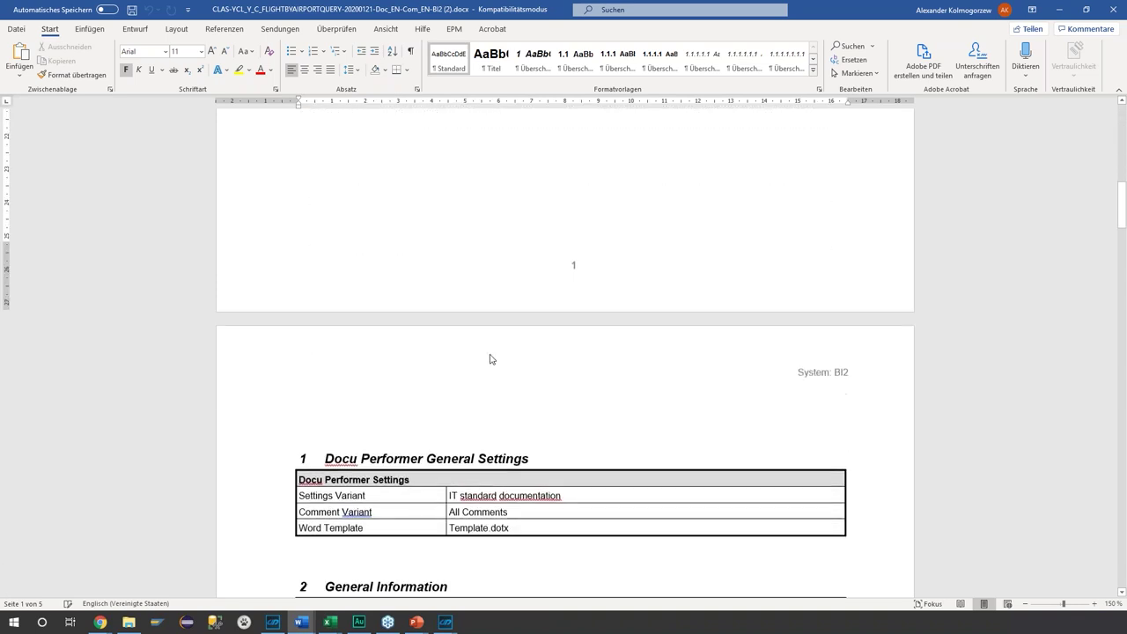
pyautogui.scroll(-6, 639, 340)
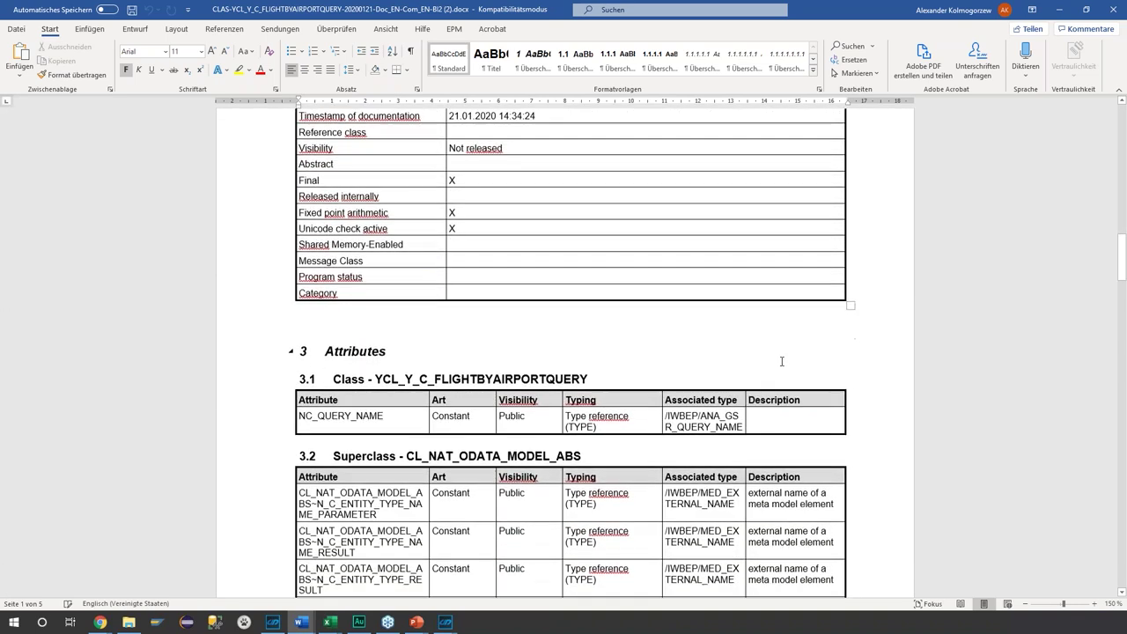
pyautogui.scroll(-10, 844, 356)
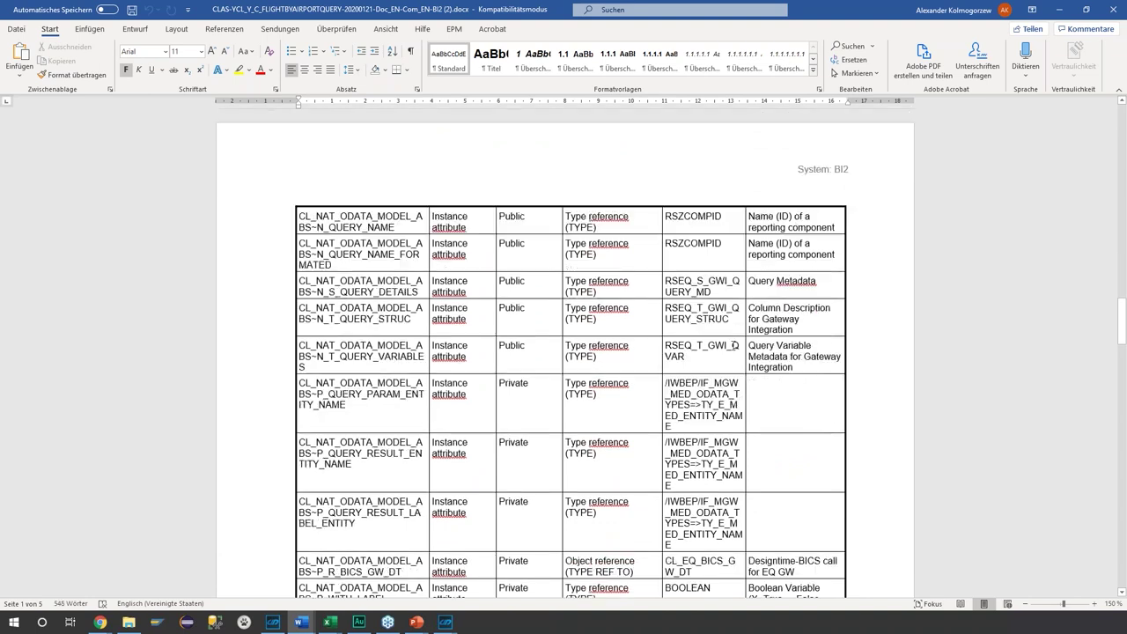
pyautogui.scroll(-10, 742, 334)
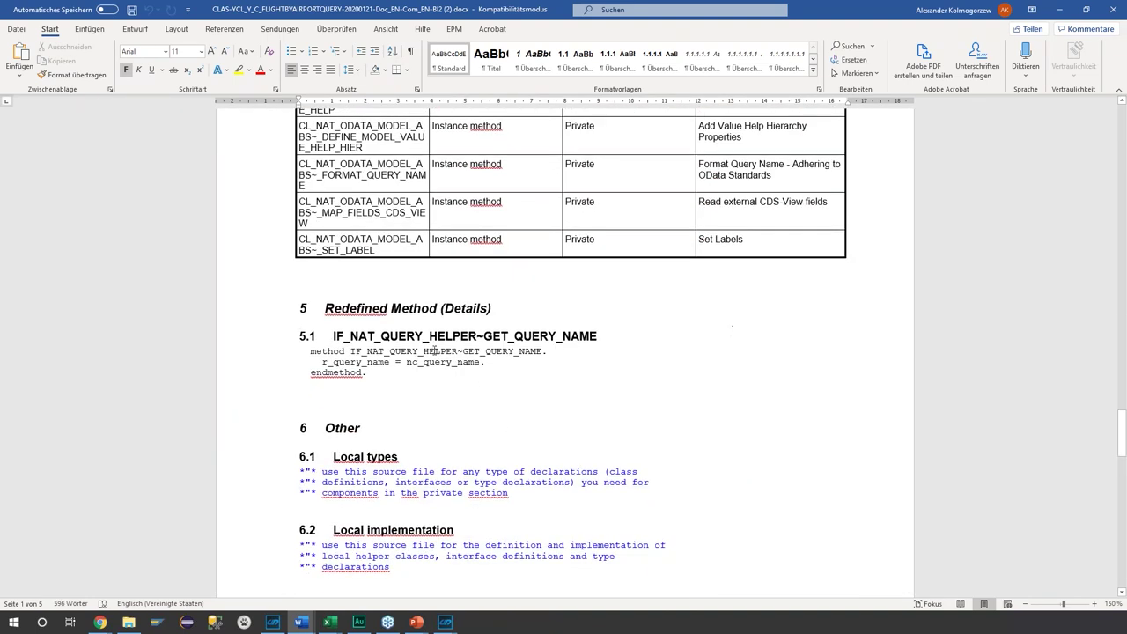
pyautogui.scroll(-3, 371, 357)
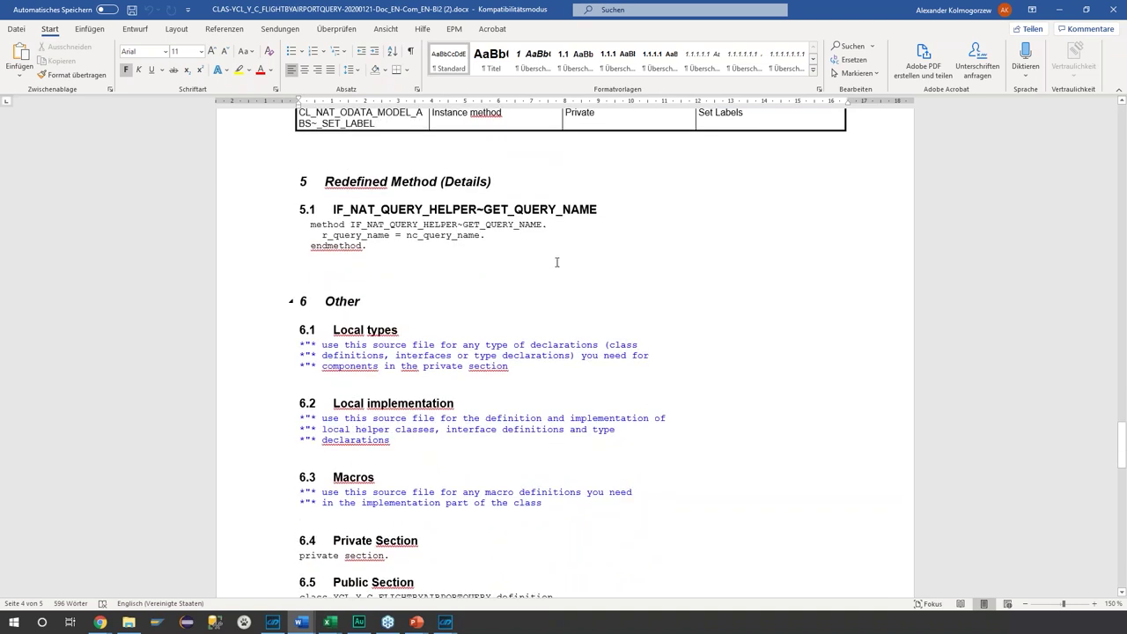
pyautogui.scroll(-15, 670, 277)
pyautogui.scroll(-14, 680, 278)
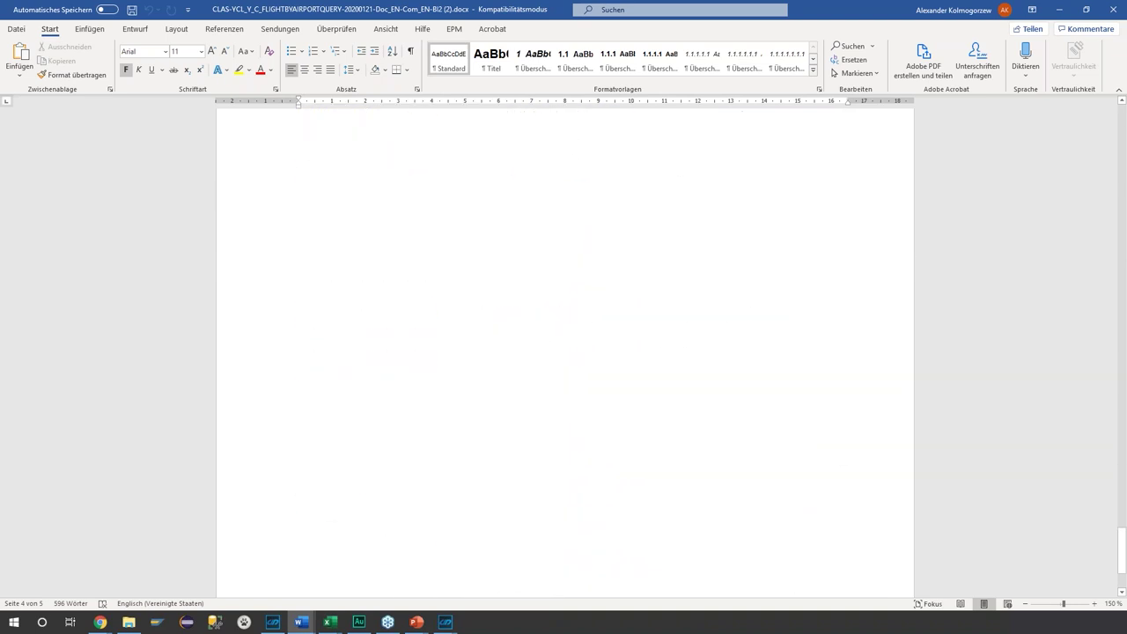
# - Return to Docu Performer and clear the YCL_Y Technical Name filter
pyautogui.click(1059, 9)
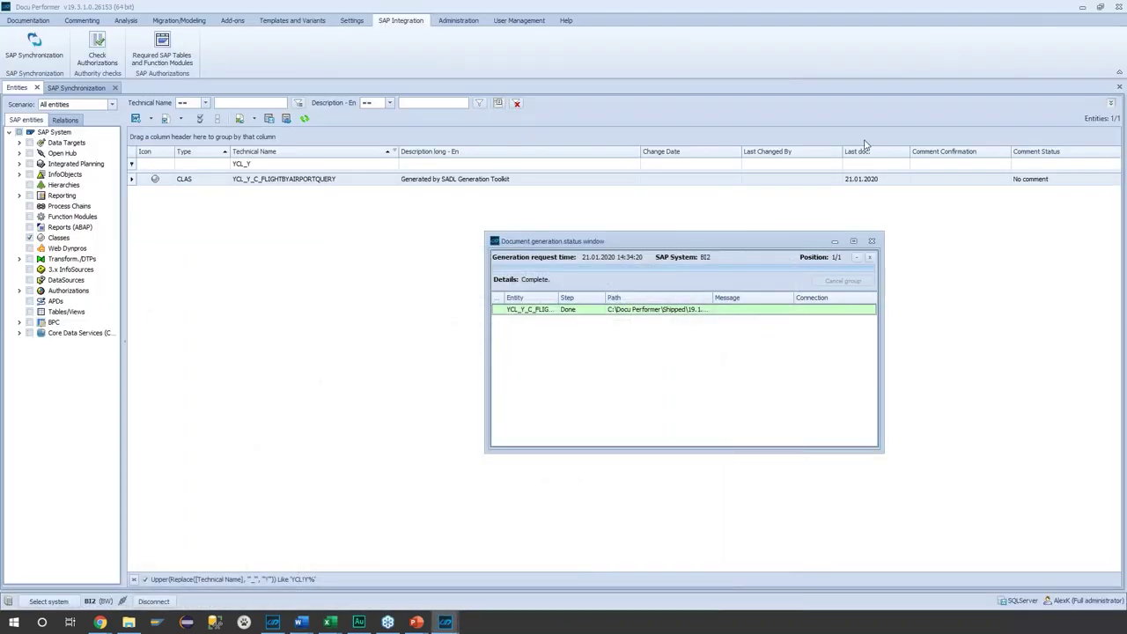
pyautogui.click(870, 257)
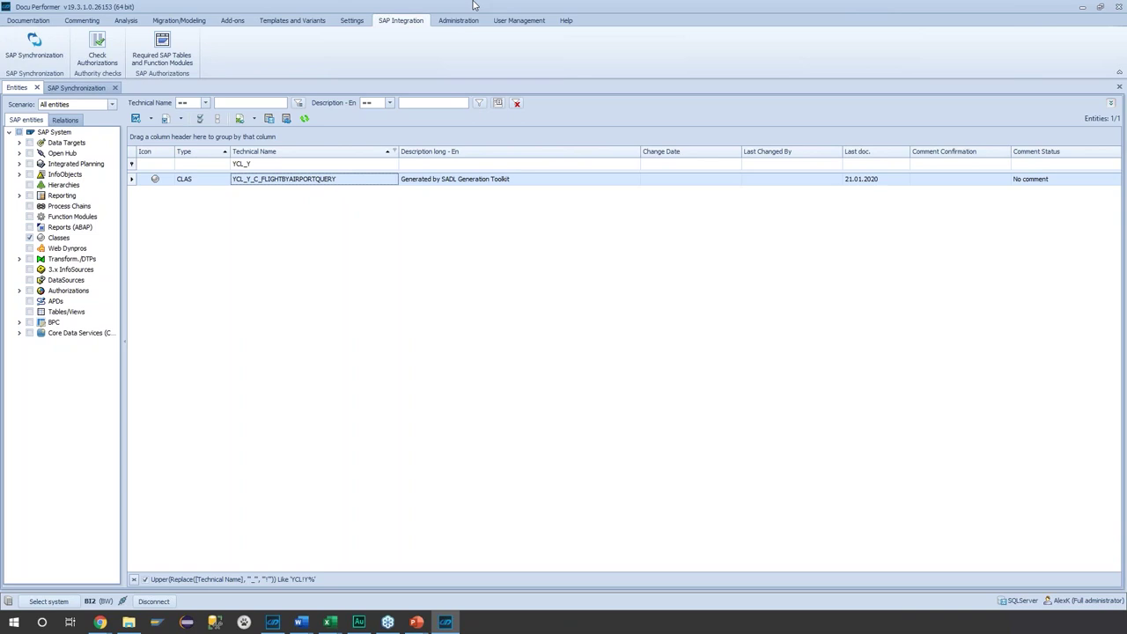
pyautogui.click(275, 165)
pyautogui.hotkey('shift', 'Left')
pyautogui.hotkey('shift', 'Left')
pyautogui.hotkey('shift', 'Left')
pyautogui.hotkey('shift', 'Left')
pyautogui.hotkey('shift', 'Left')
pyautogui.press('BackSpace')
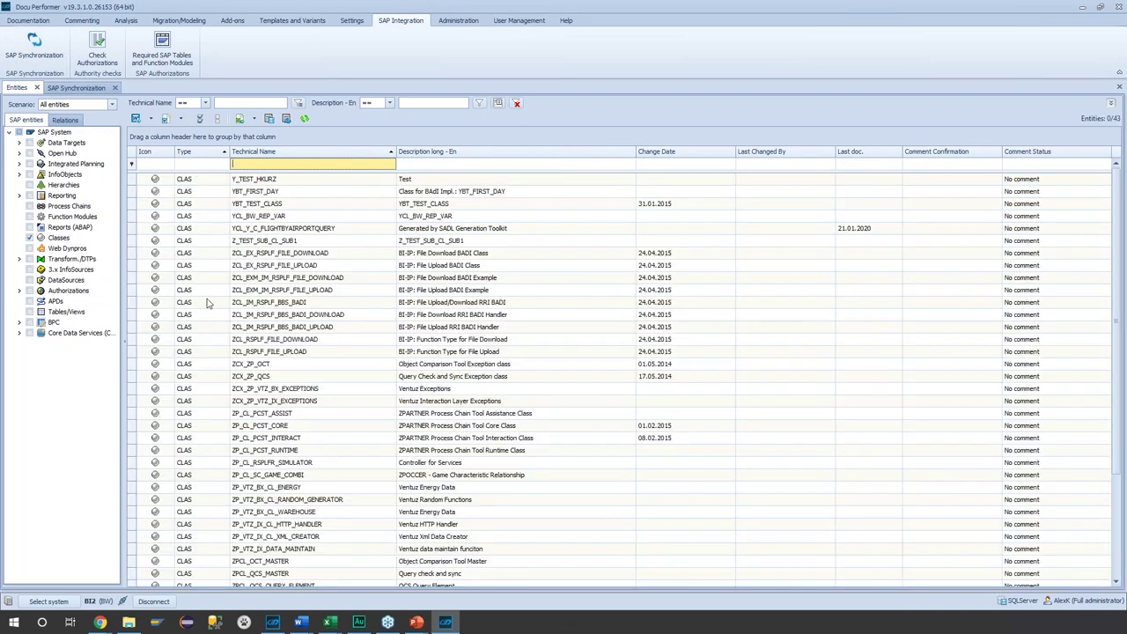
# - List Core Data Services Data Definitions instead of Classes, showing 119 entries
pyautogui.click(20, 335)
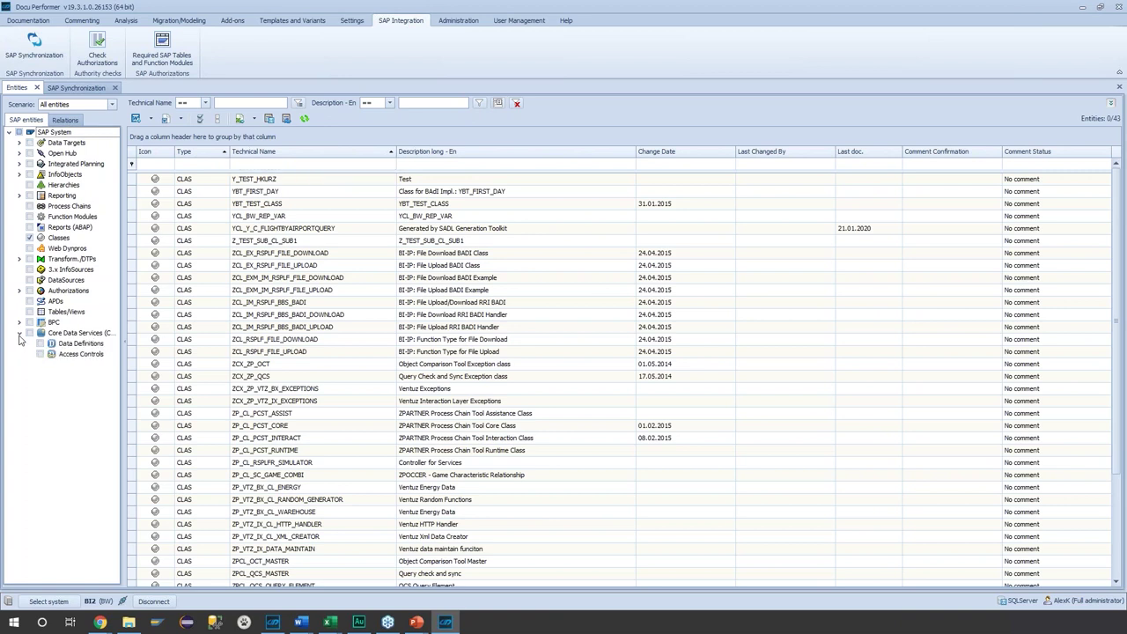
pyautogui.click(41, 343)
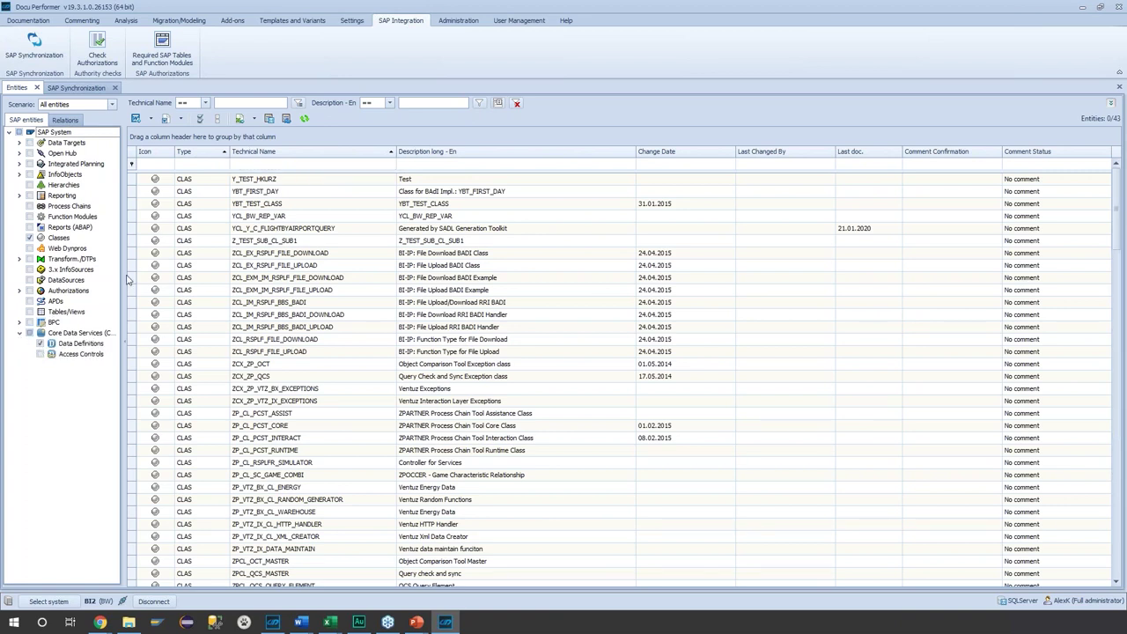
pyautogui.click(29, 238)
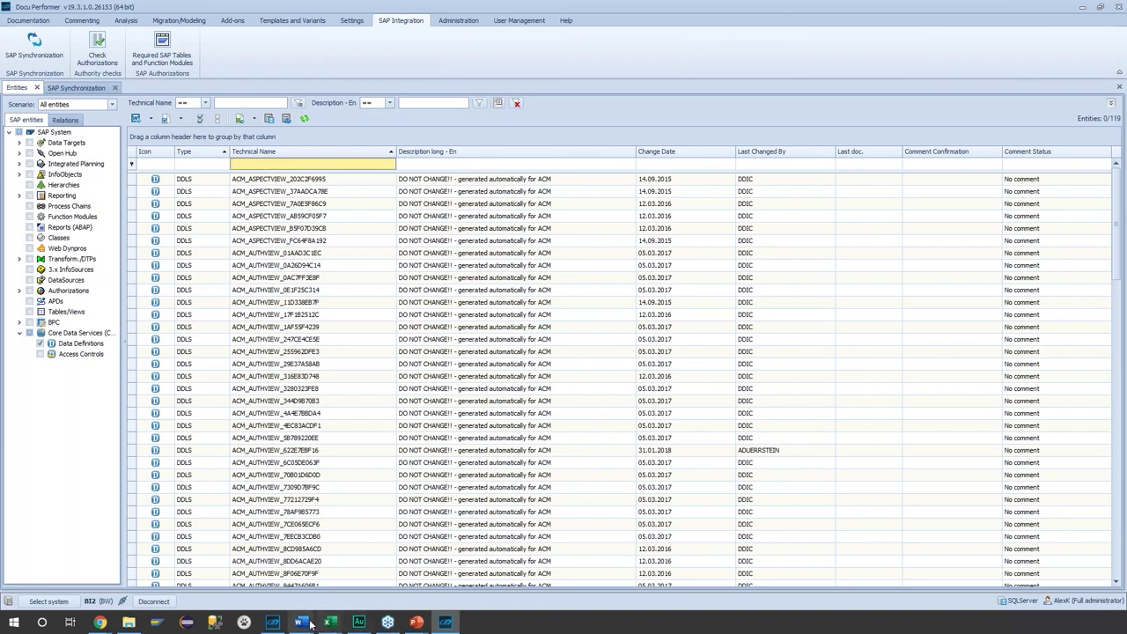
# - Open the DDLS-Y_C_FLIGHTBYAIRPORTQUERY document in Word and read down to section 7.1.10
pyautogui.moveTo(310, 623)
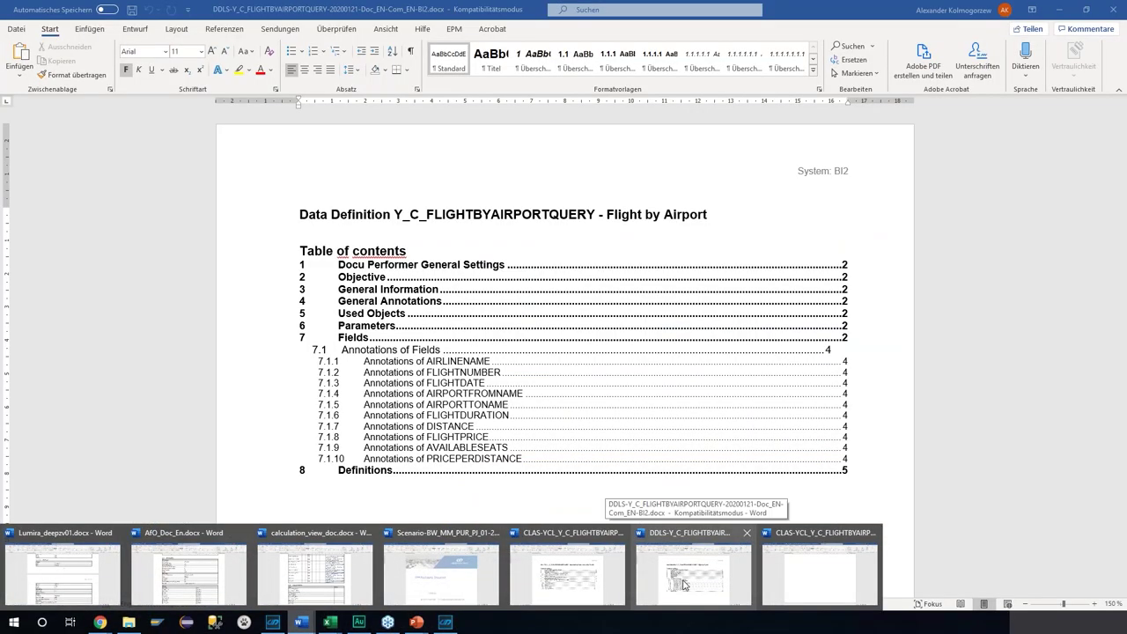
pyautogui.click(684, 584)
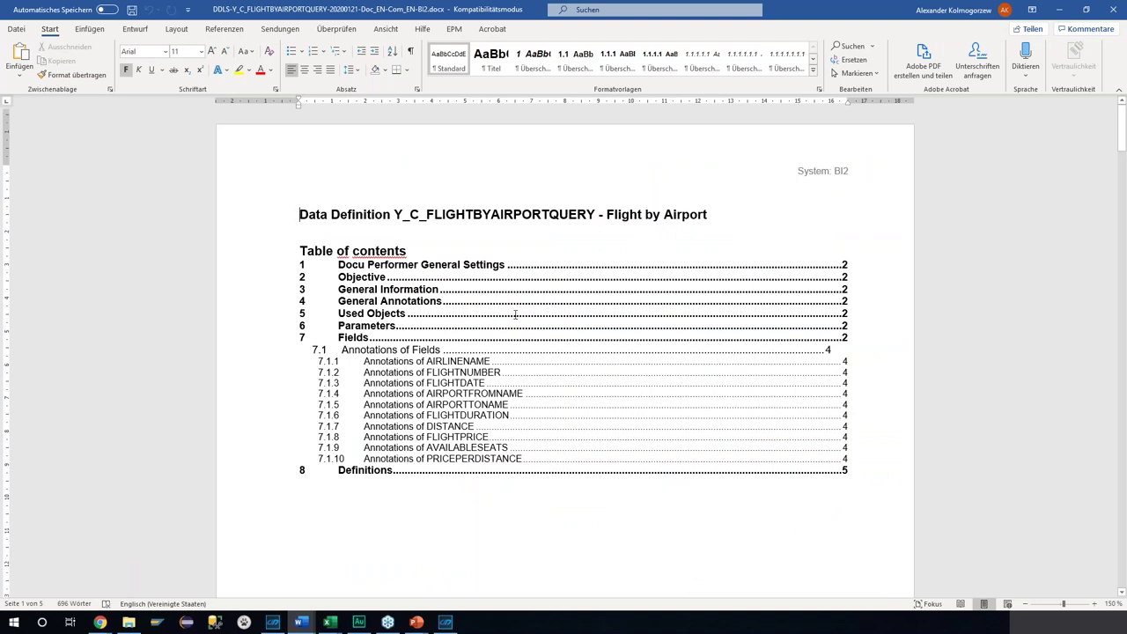
pyautogui.scroll(-2, 587, 297)
pyautogui.scroll(-5, 600, 287)
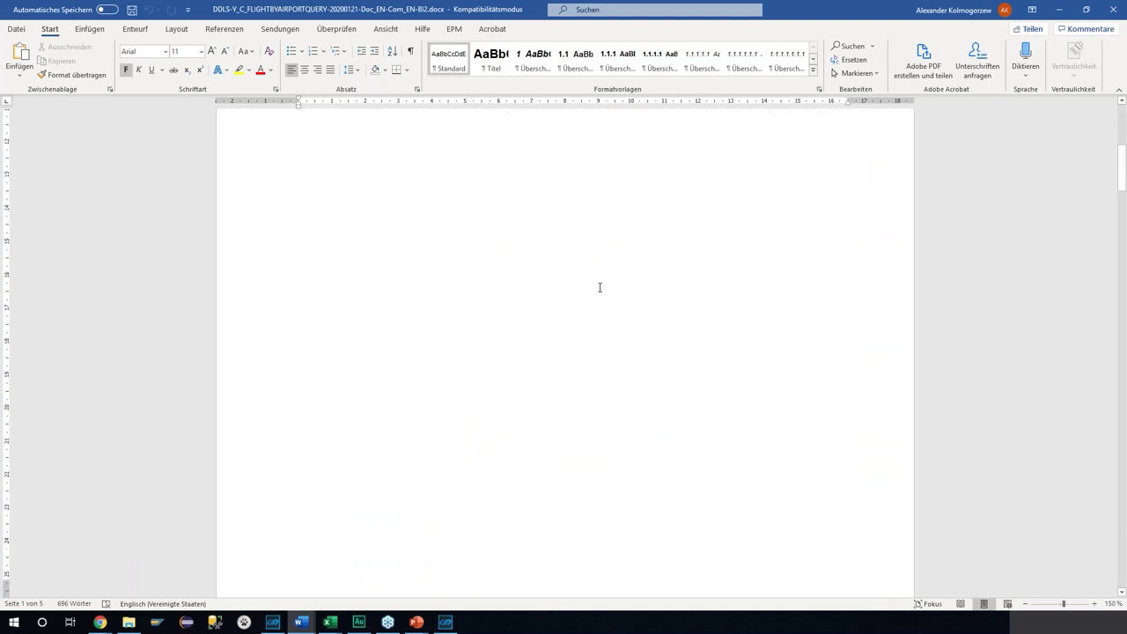
pyautogui.scroll(-9, 598, 287)
pyautogui.scroll(-2, 774, 334)
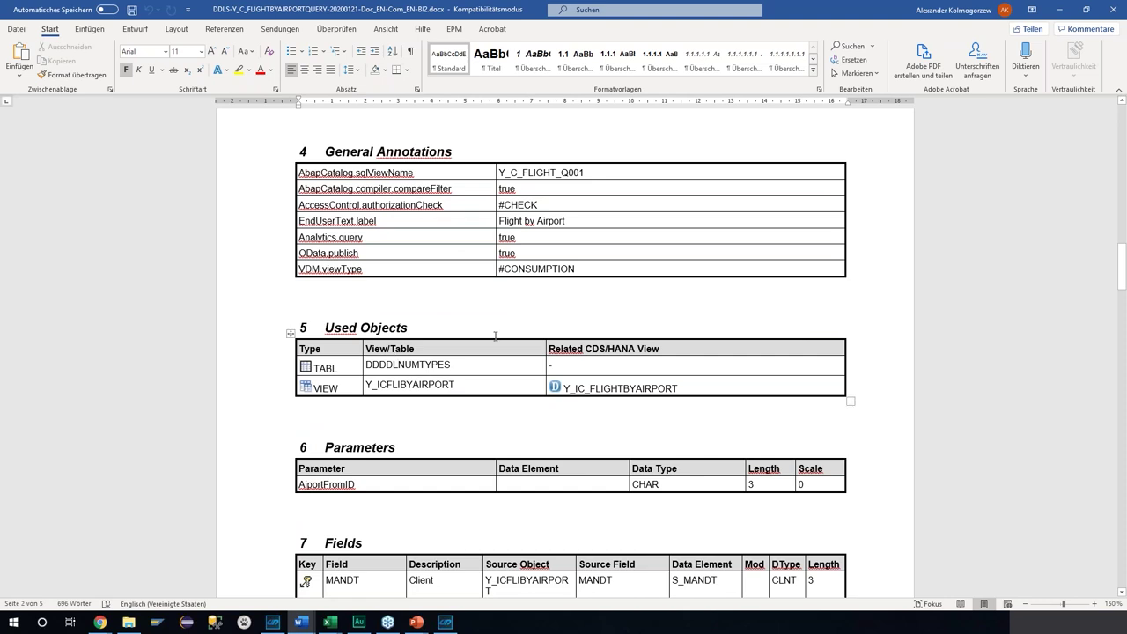
pyautogui.scroll(-8, 799, 347)
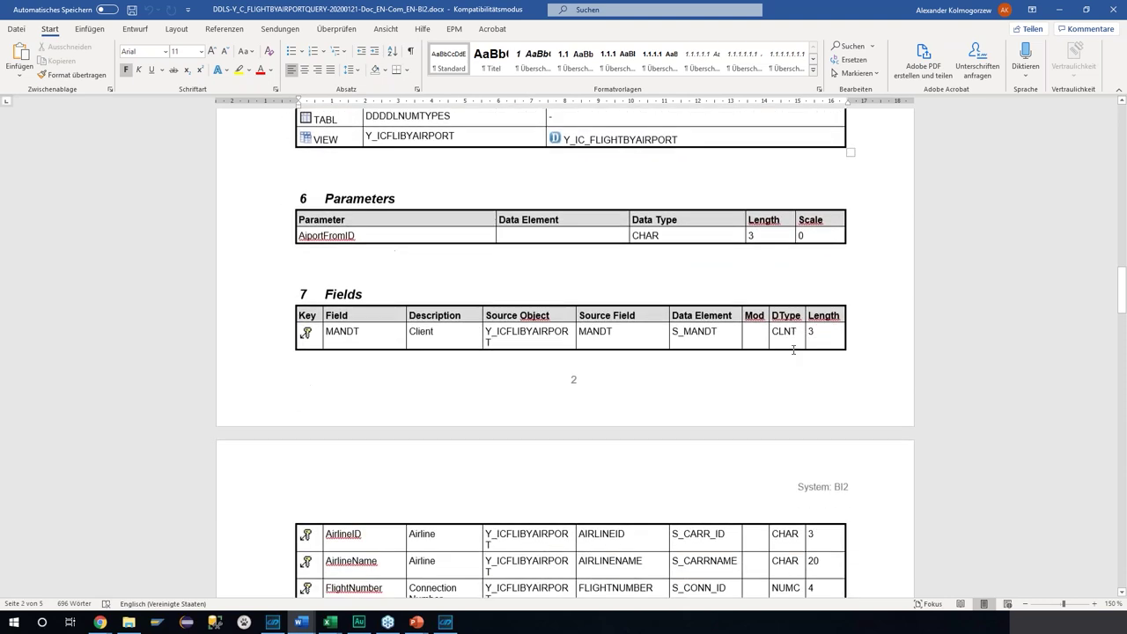
pyautogui.scroll(-3, 808, 353)
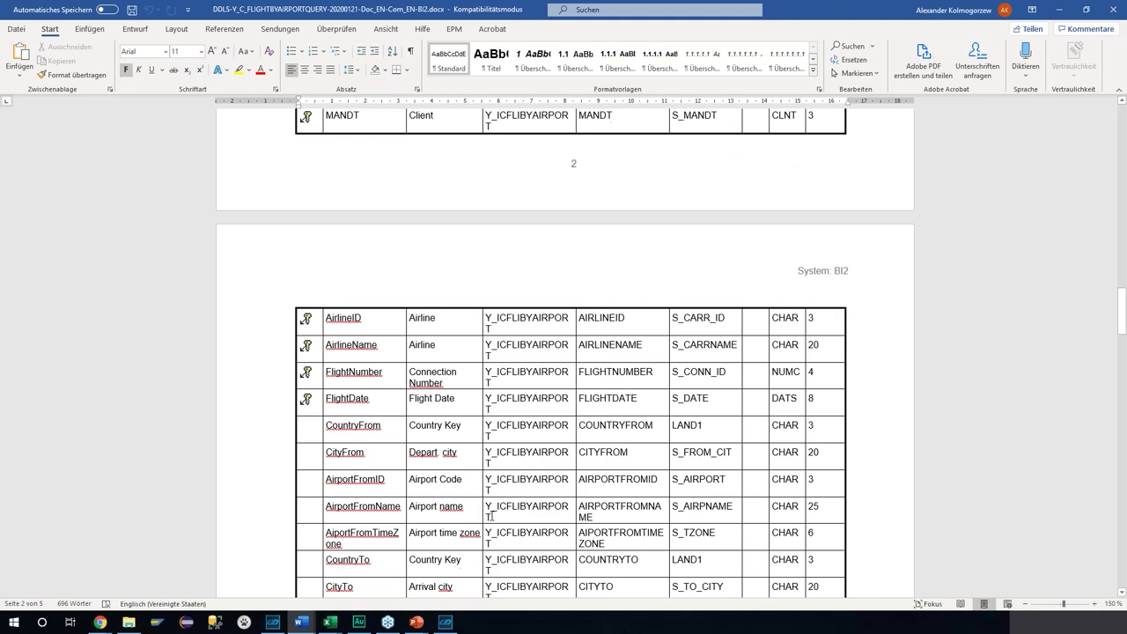
pyautogui.scroll(-15, 549, 475)
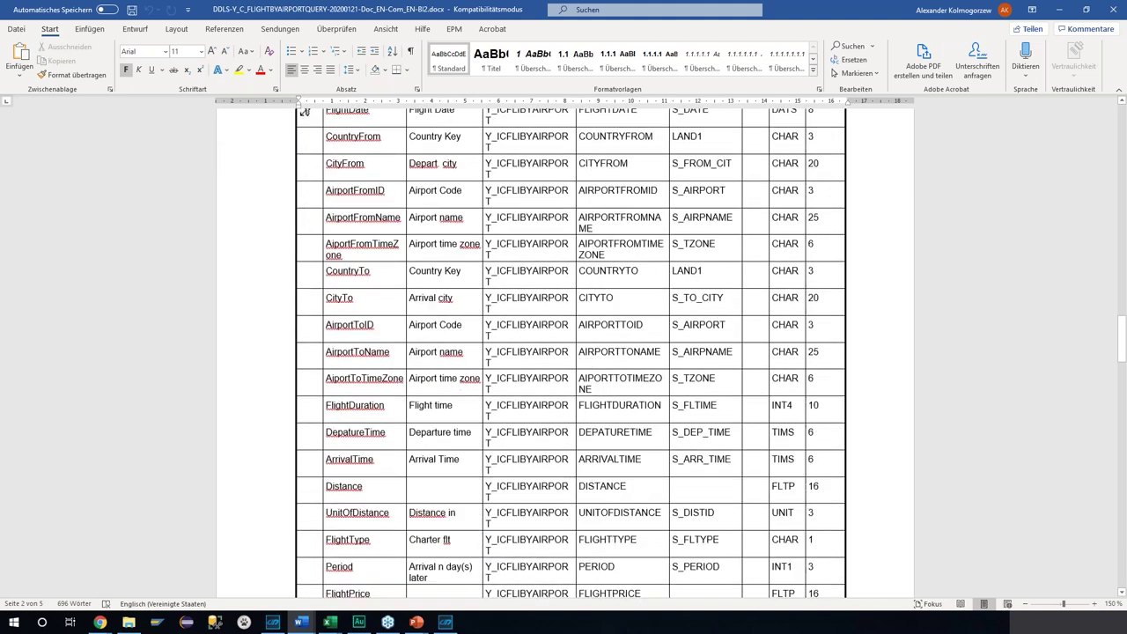
pyautogui.scroll(-13, 898, 402)
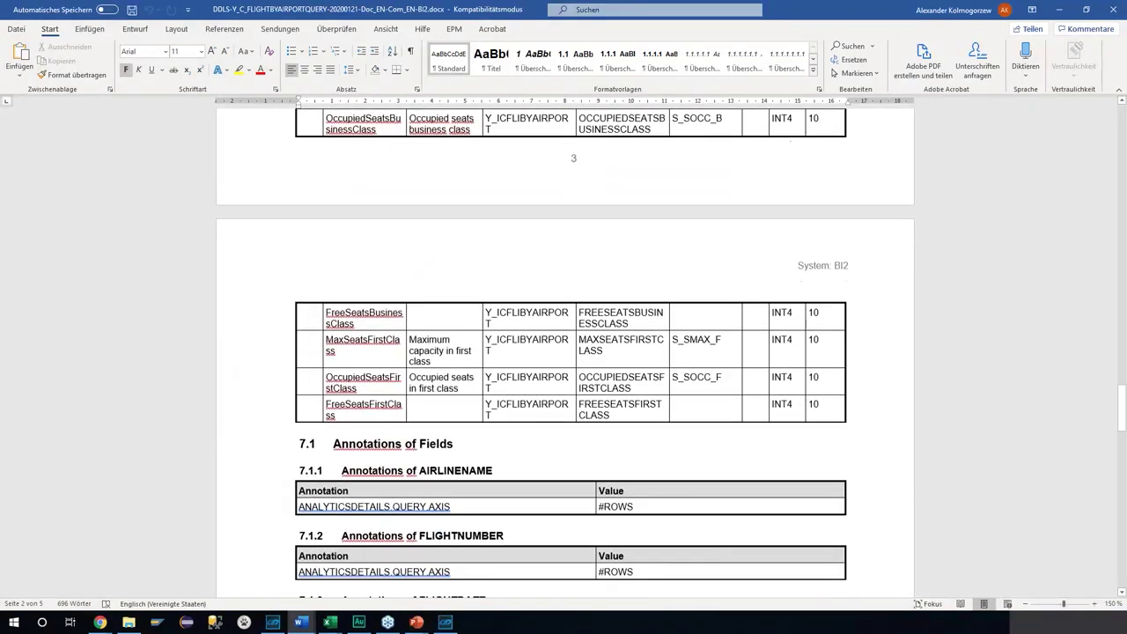
pyautogui.scroll(-13, 940, 407)
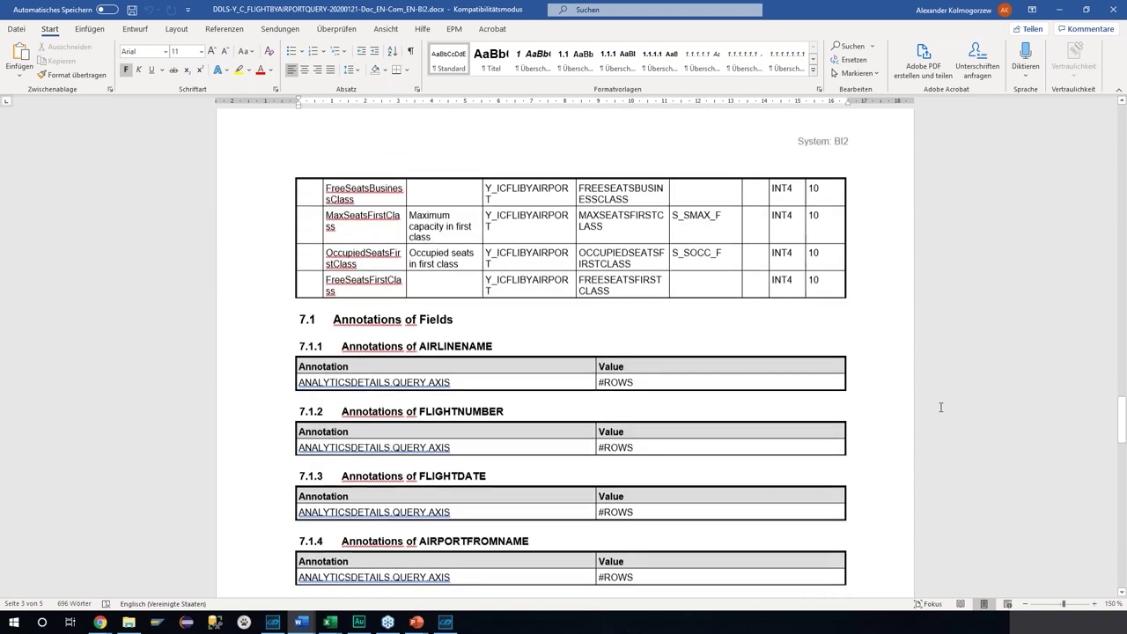
pyautogui.scroll(-7, 941, 407)
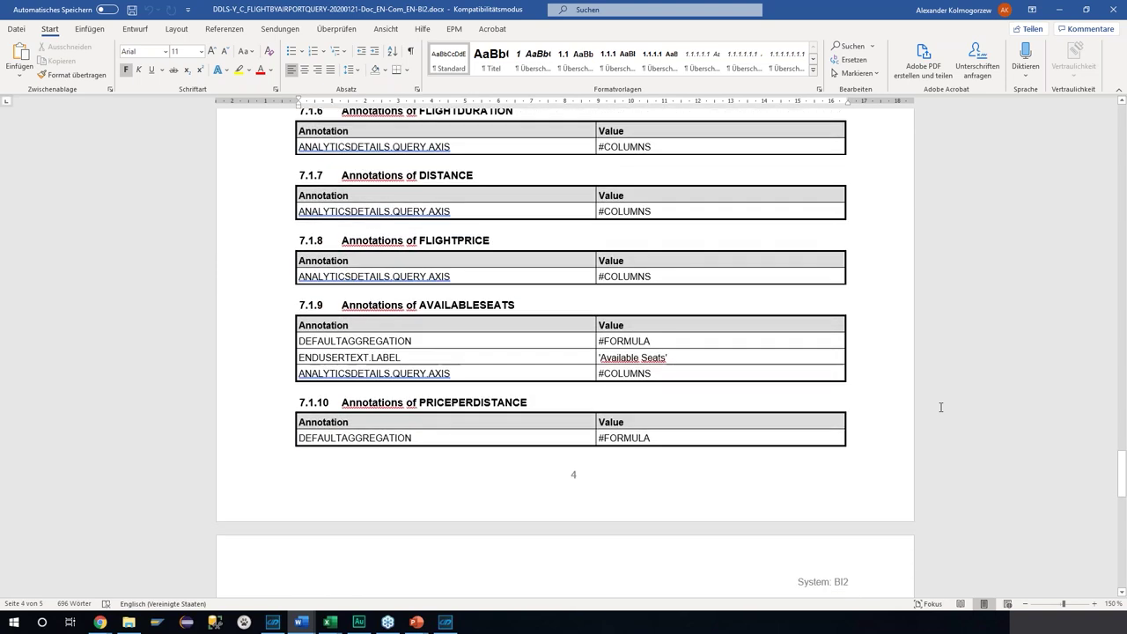
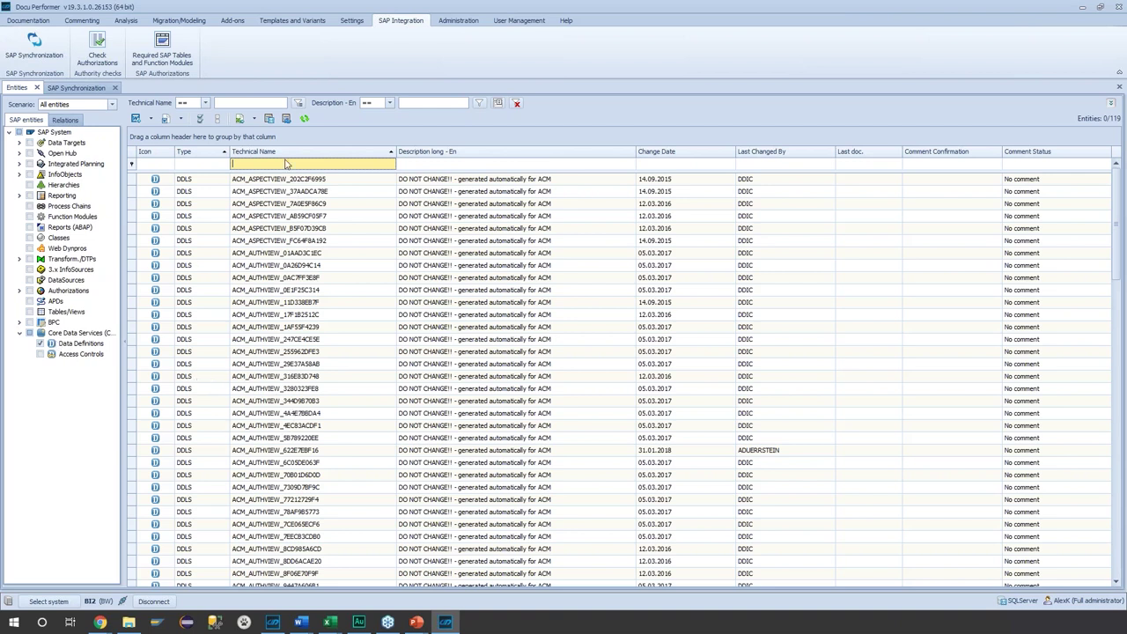
# - Filter Data Definitions by technical name Y_C_FLIG and bring up Y_C_FLIGHTBYAIRPORTQUERY's context menu
pyautogui.write('_C')
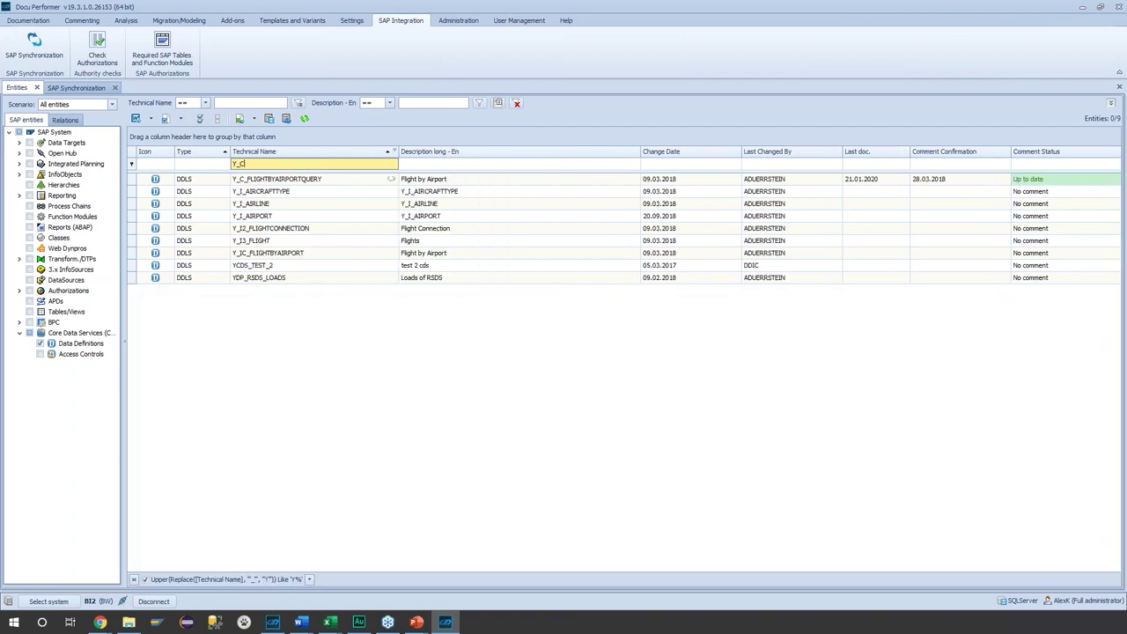
pyautogui.write('_FLIG')
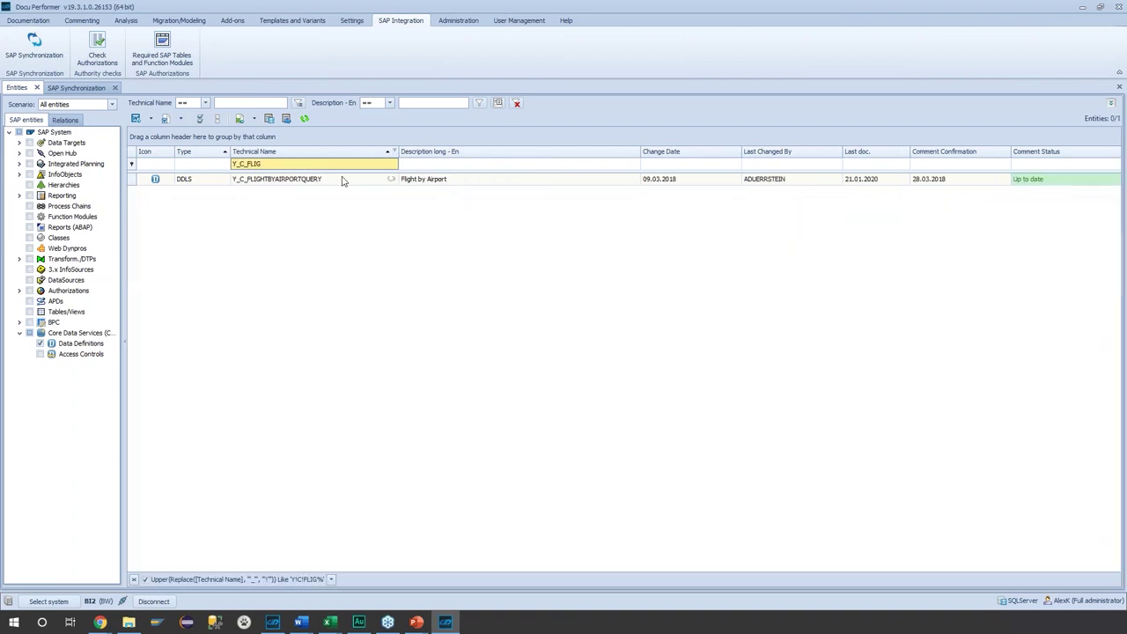
pyautogui.rightClick(345, 179)
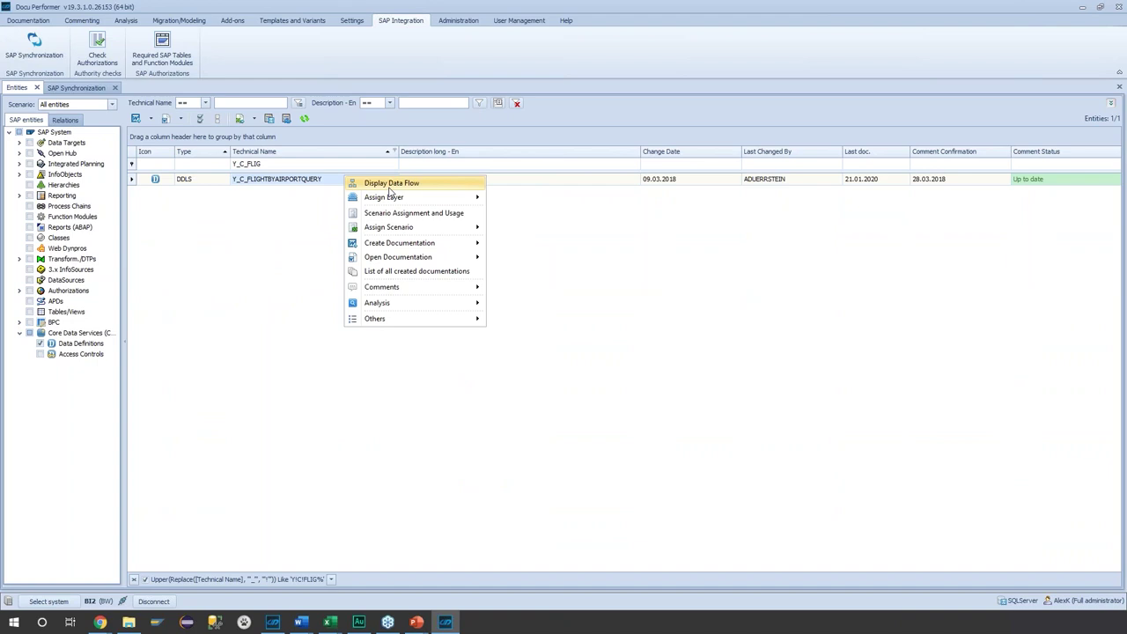
# - Generate the Online data flow for Y_C_FLIGHTBYAIRPORTQUERY, then go back to the Entities list
pyautogui.click(390, 185)
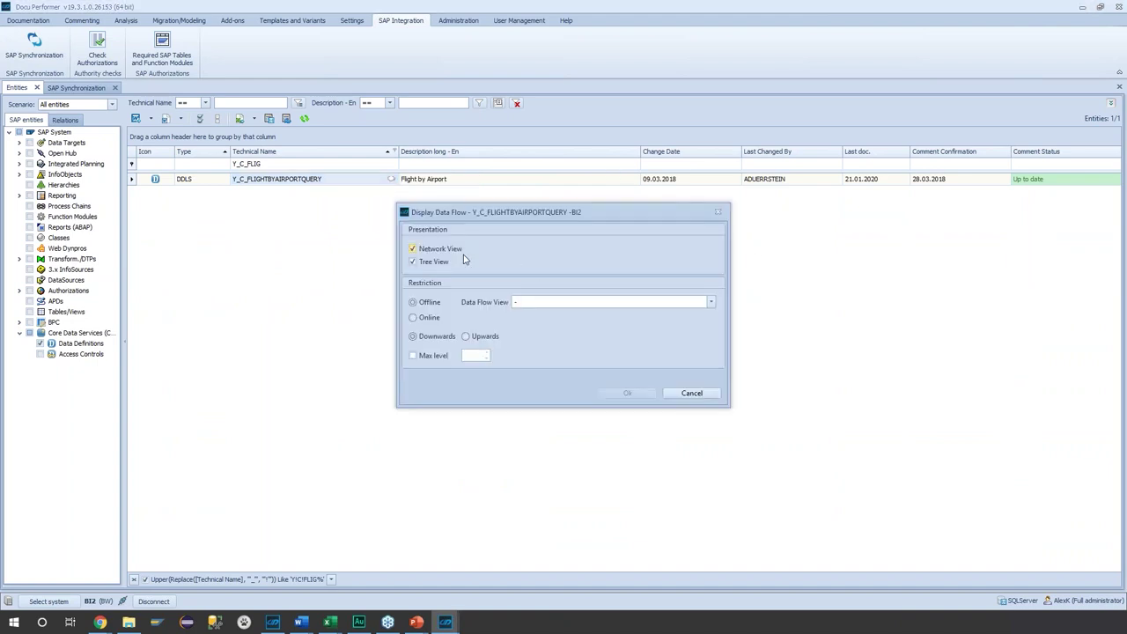
pyautogui.click(424, 322)
pyautogui.click(616, 394)
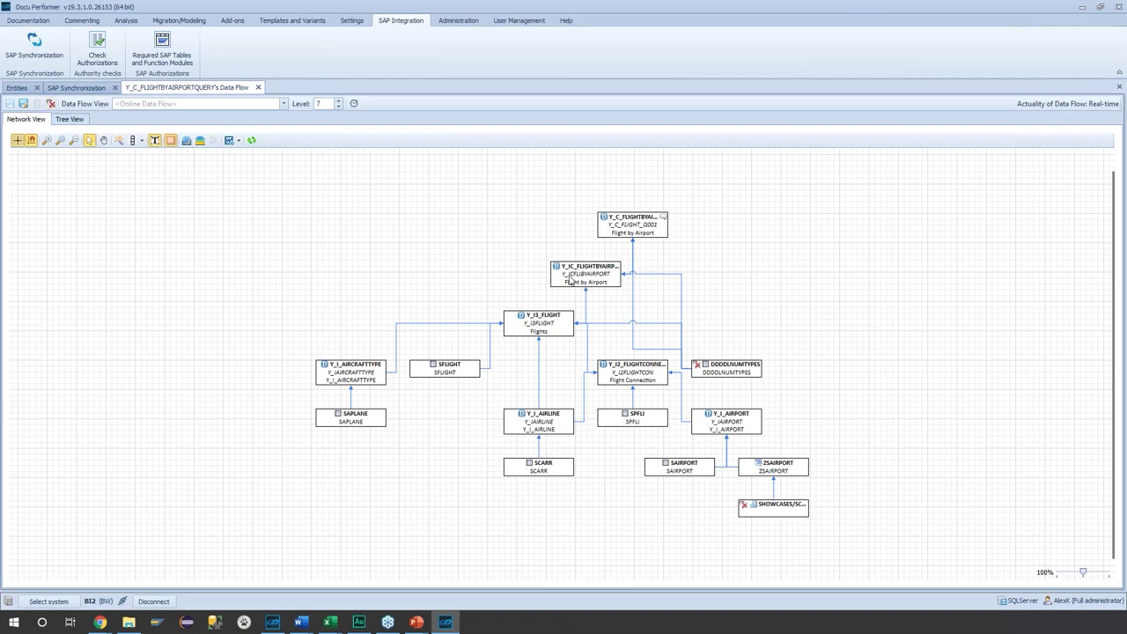
pyautogui.click(27, 91)
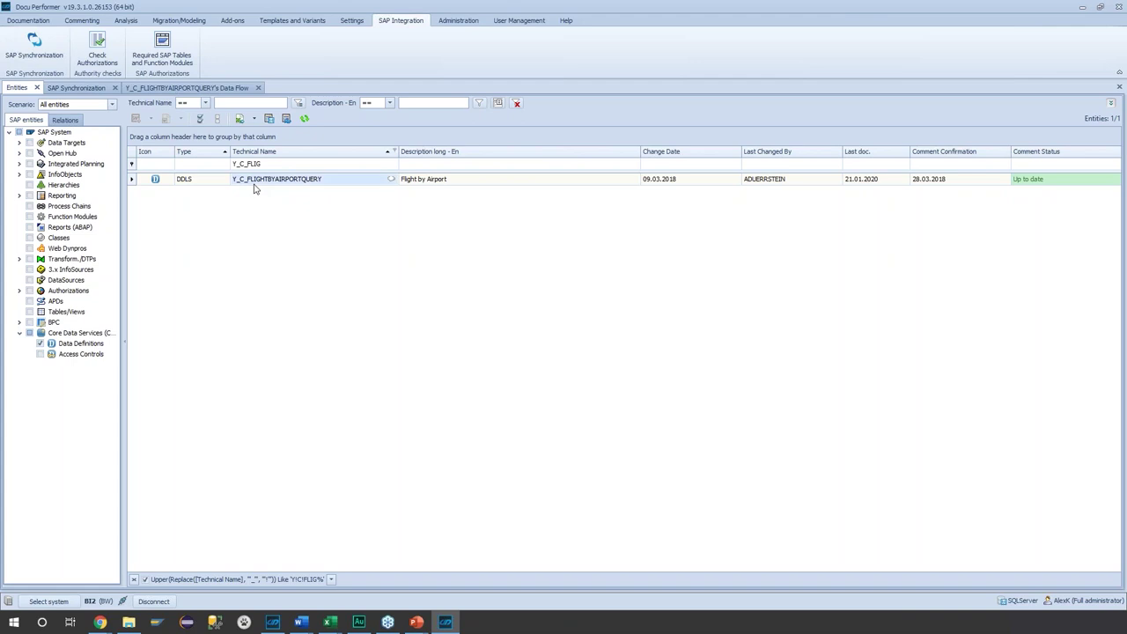
# - Dismiss the query's Analysis menu and list Reports (ABAP) instead of Data Definitions
pyautogui.rightClick(254, 189)
pyautogui.moveTo(337, 314)
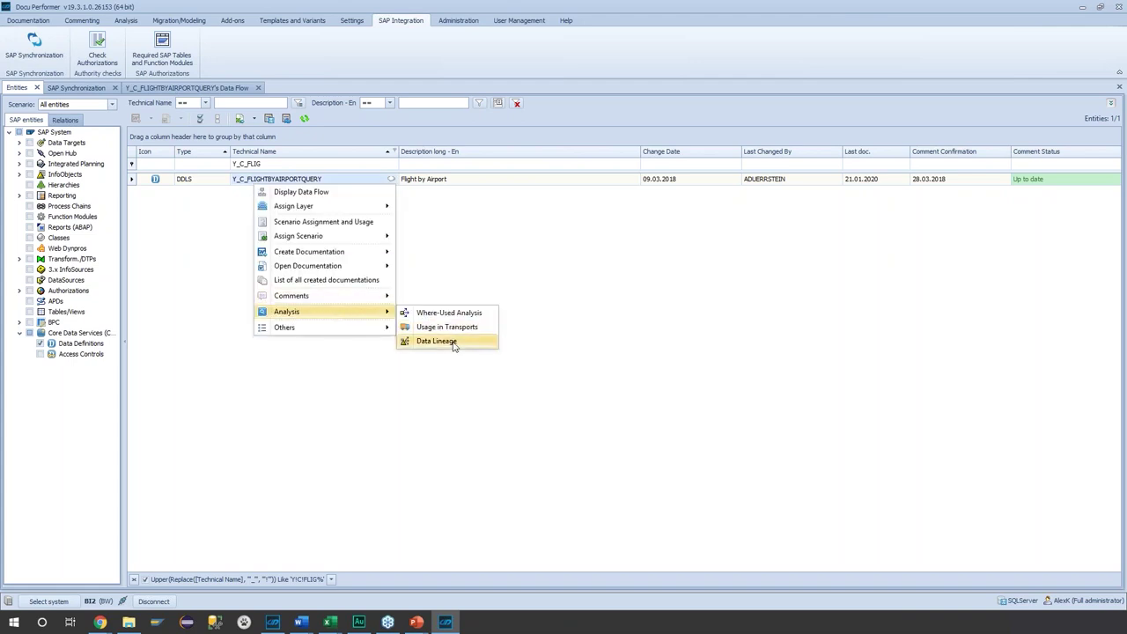
pyautogui.click(672, 381)
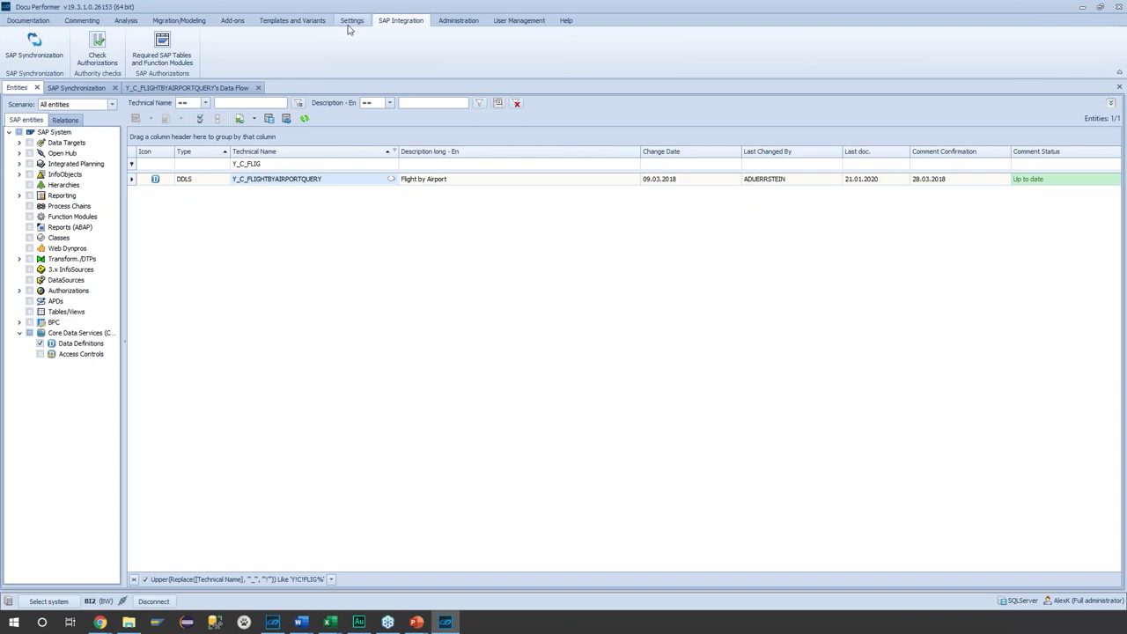
pyautogui.click(29, 227)
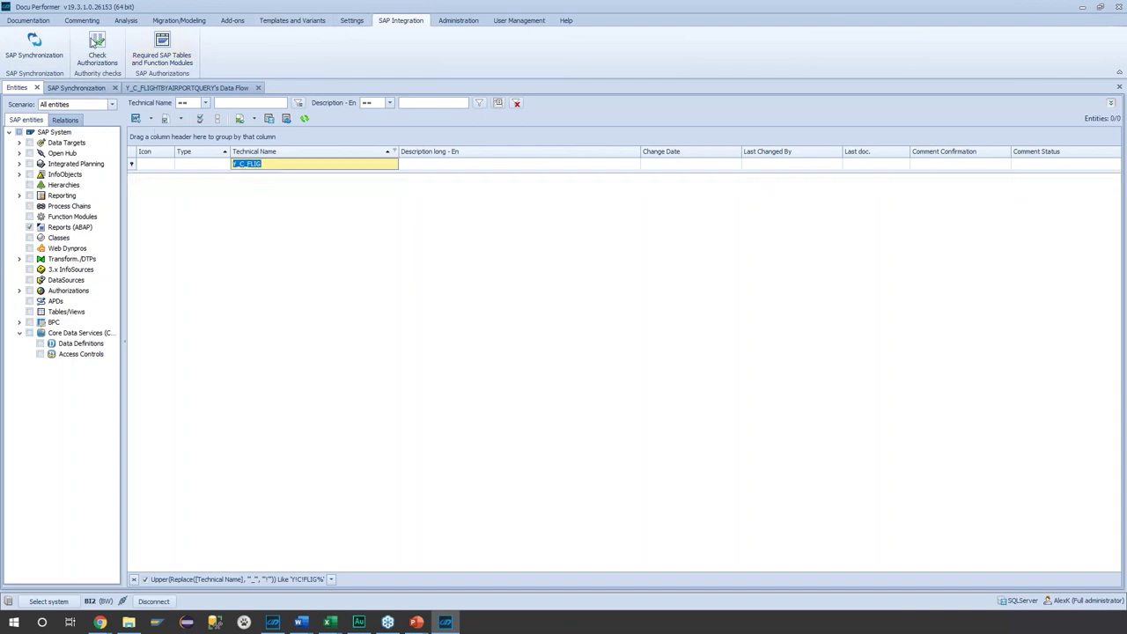
pyautogui.click(126, 20)
# - Start a Compare Entities of Systems run for ABAP Reports between BI2 and second system BI1
pyautogui.click(25, 53)
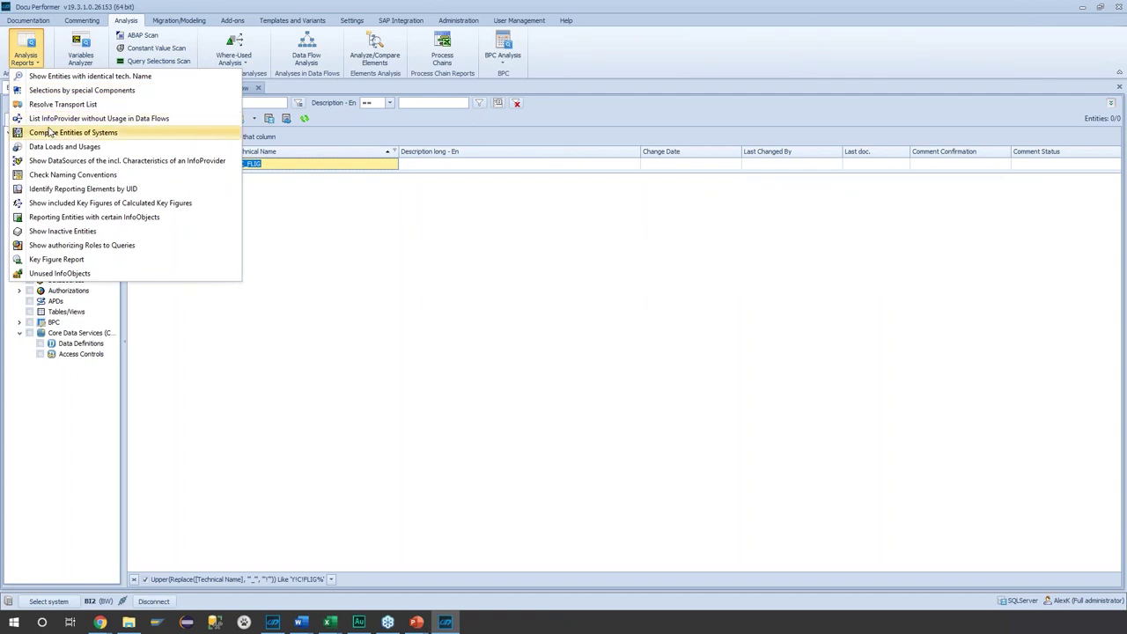
pyautogui.click(50, 132)
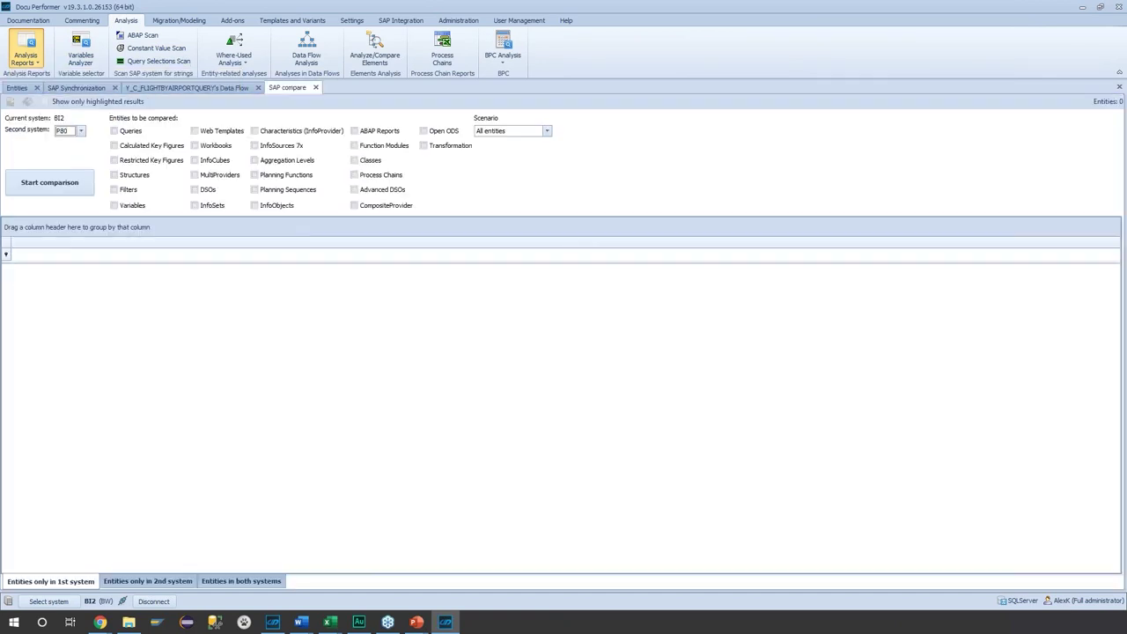
pyautogui.click(79, 132)
pyautogui.click(79, 161)
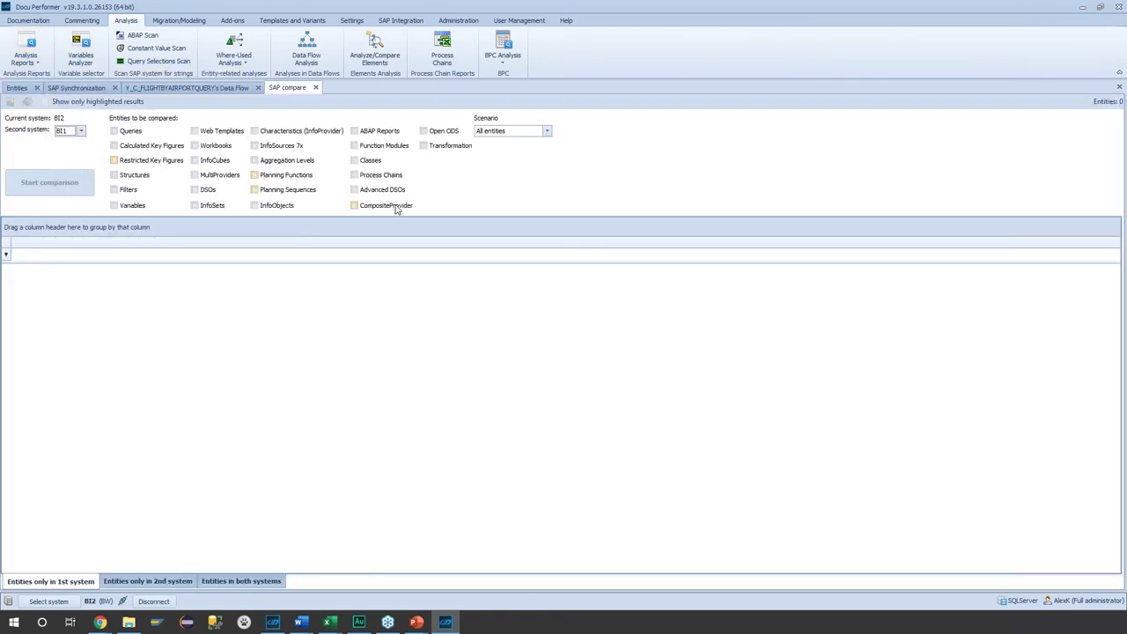
pyautogui.click(364, 134)
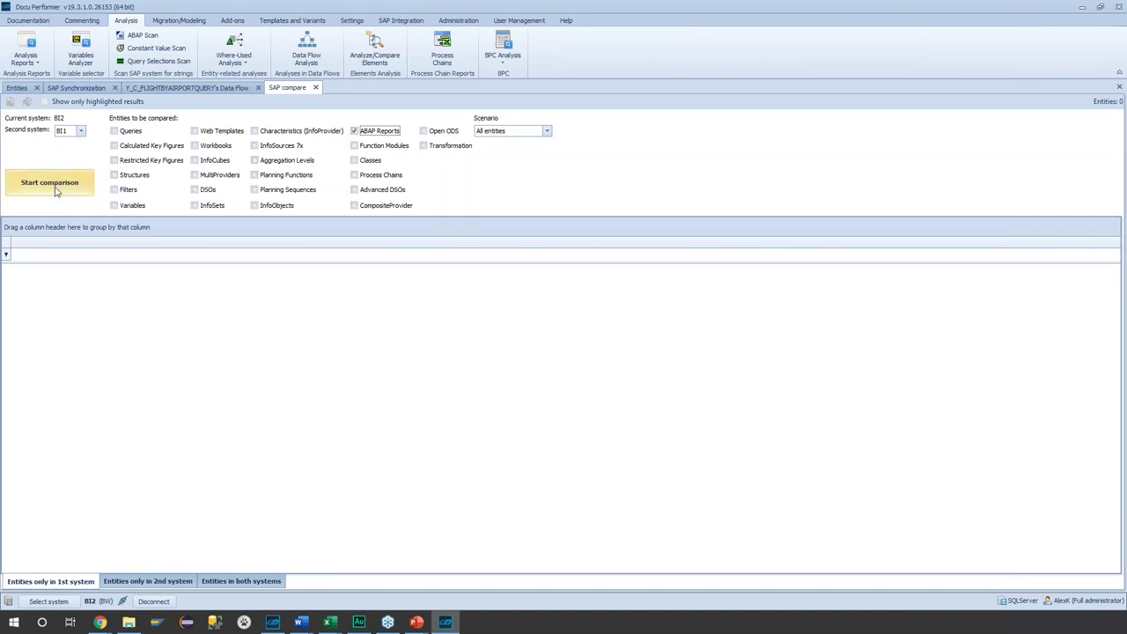
pyautogui.click(55, 192)
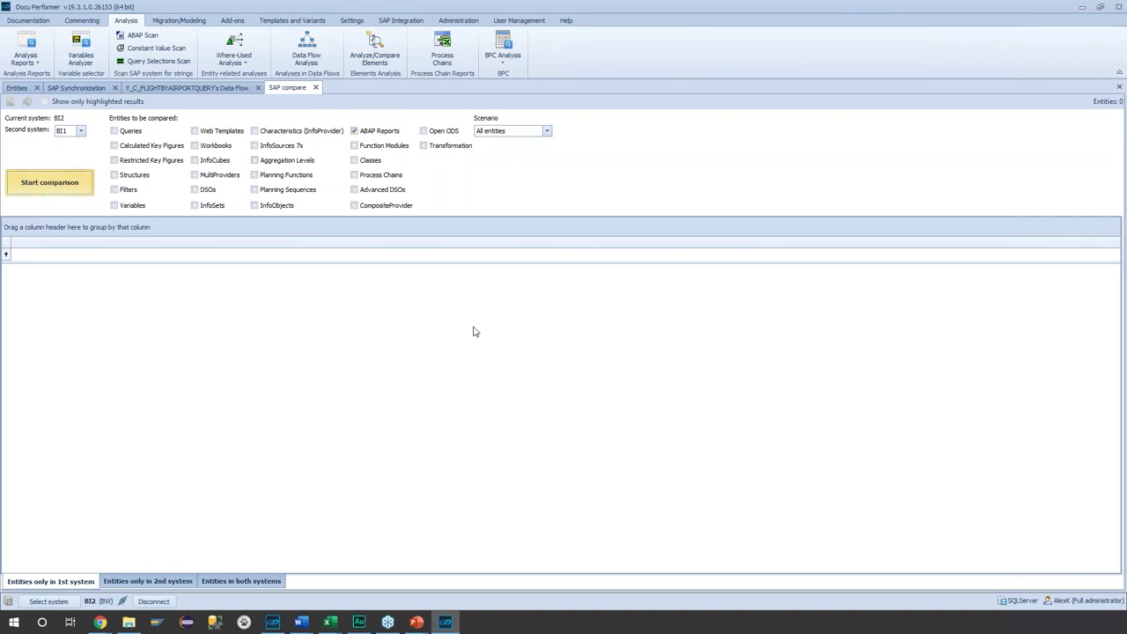
# - Log in to BI1 with the username and password to get the 39 BI2-only reports
pyautogui.press('Tab')
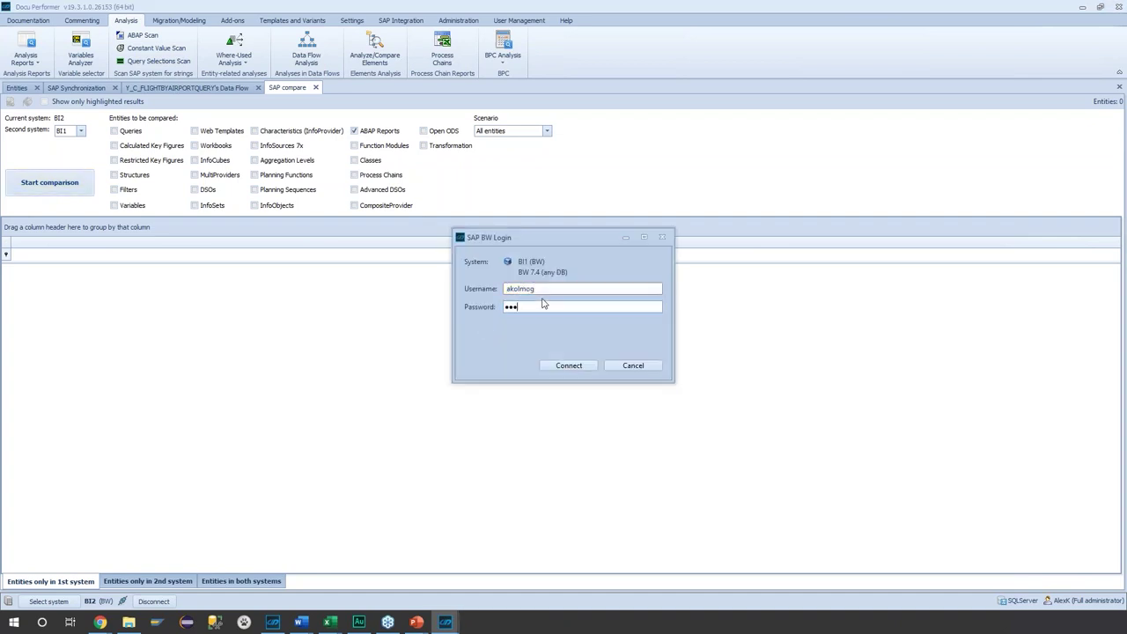
pyautogui.press('Return')
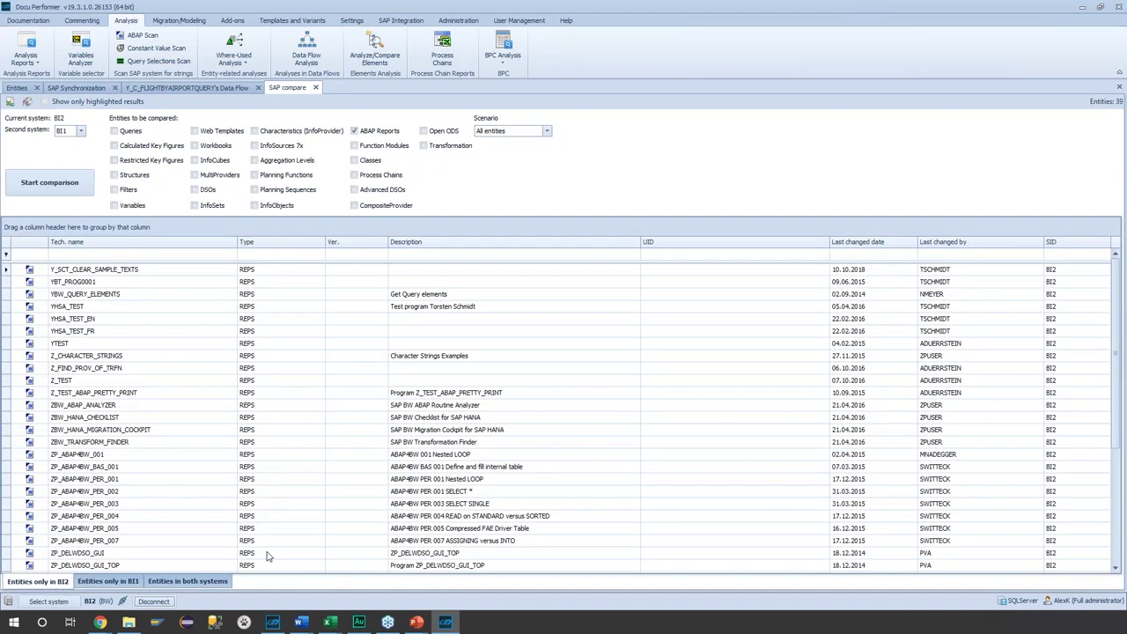
# - Show reports in both systems and apply conditional formatting to highlight differing values
pyautogui.click(103, 581)
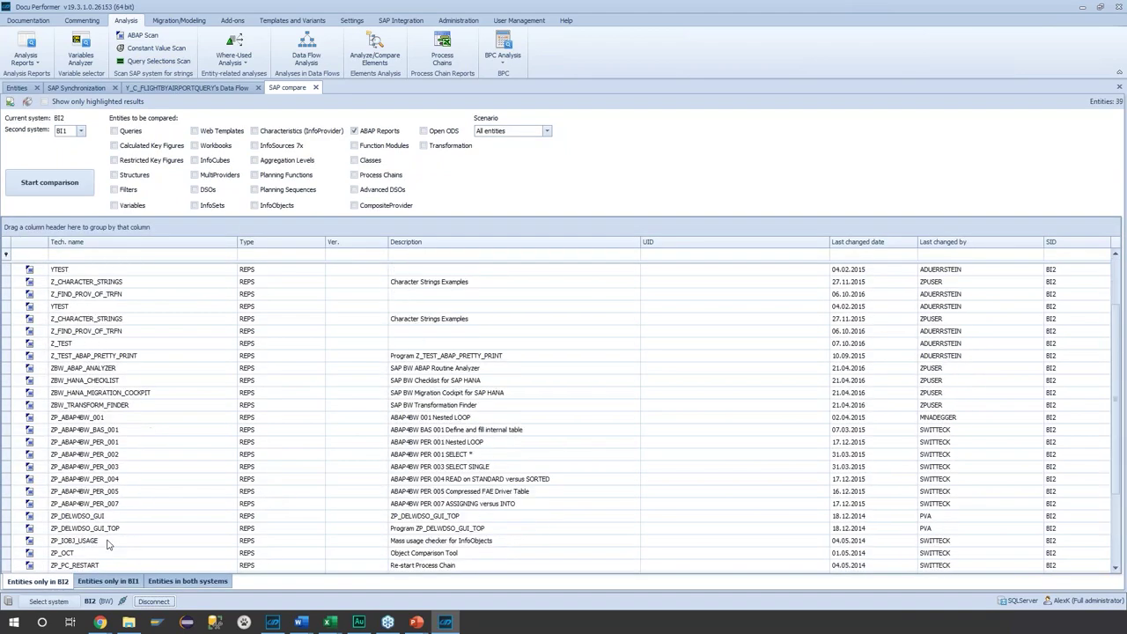
pyautogui.click(162, 583)
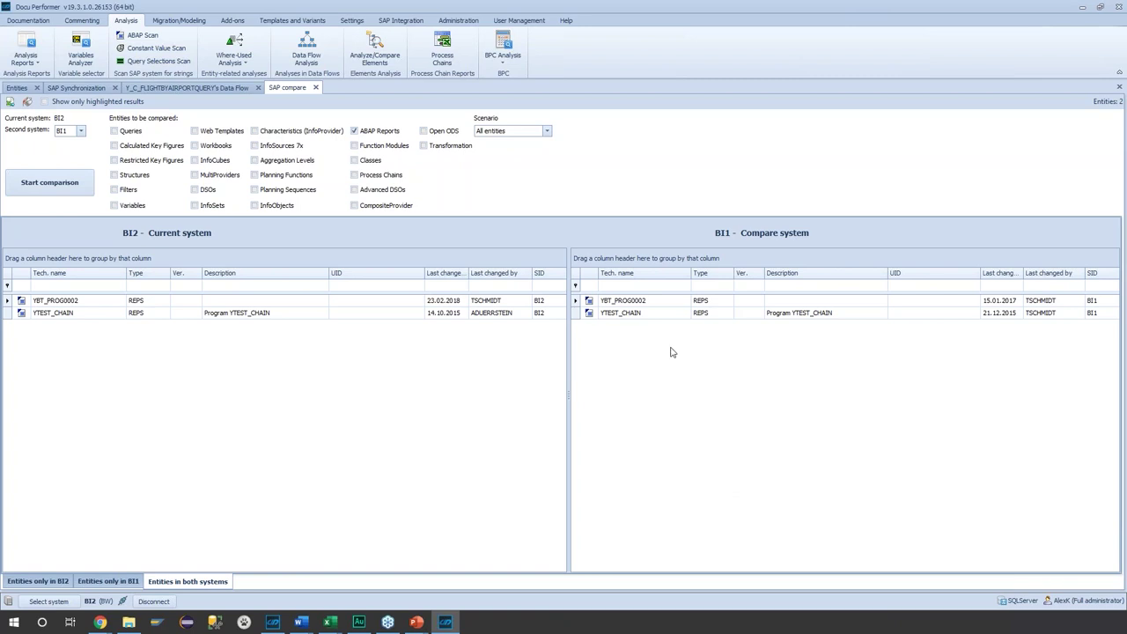
pyautogui.click(59, 318)
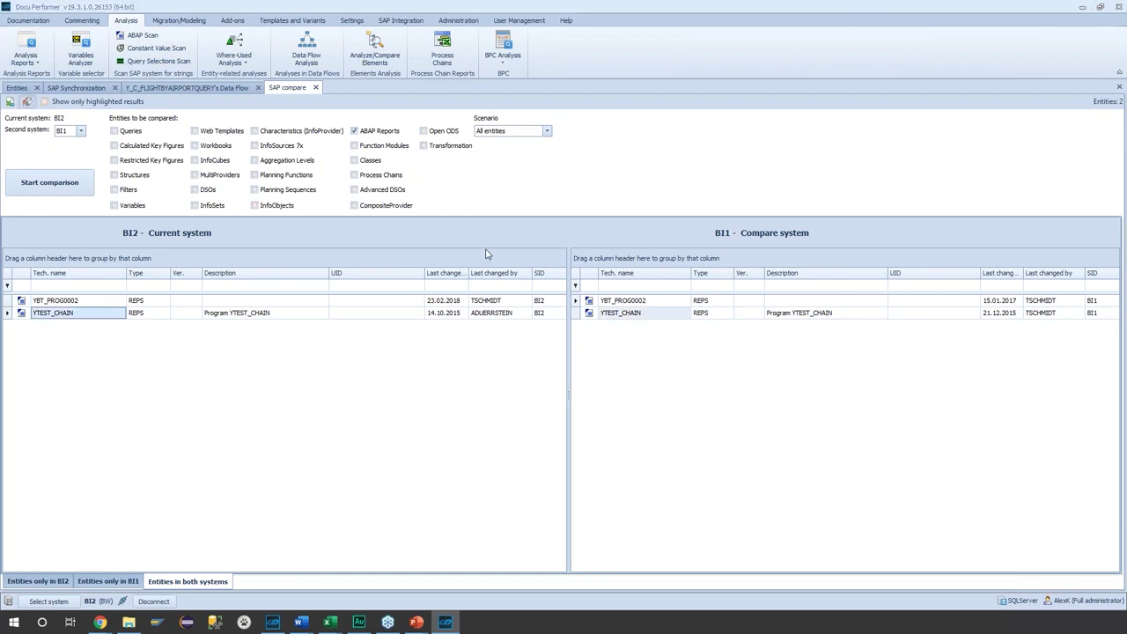
pyautogui.click(686, 503)
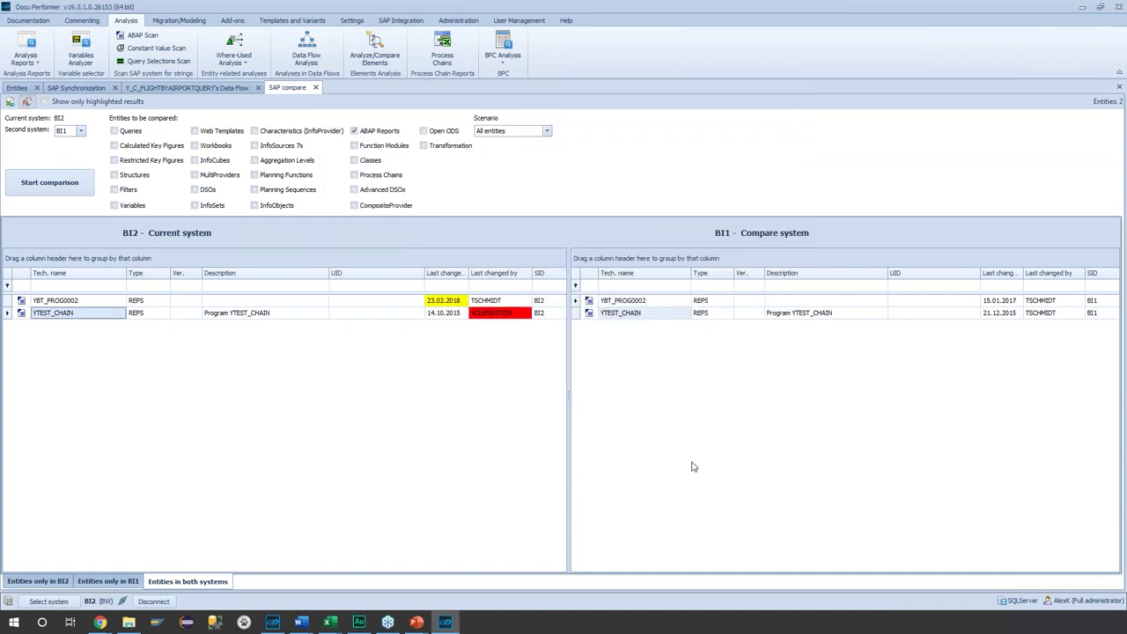
# - Check YTEST_CHAIN's last-changed-by values in BI2 and BI1 and bring up its context menu
pyautogui.click(510, 316)
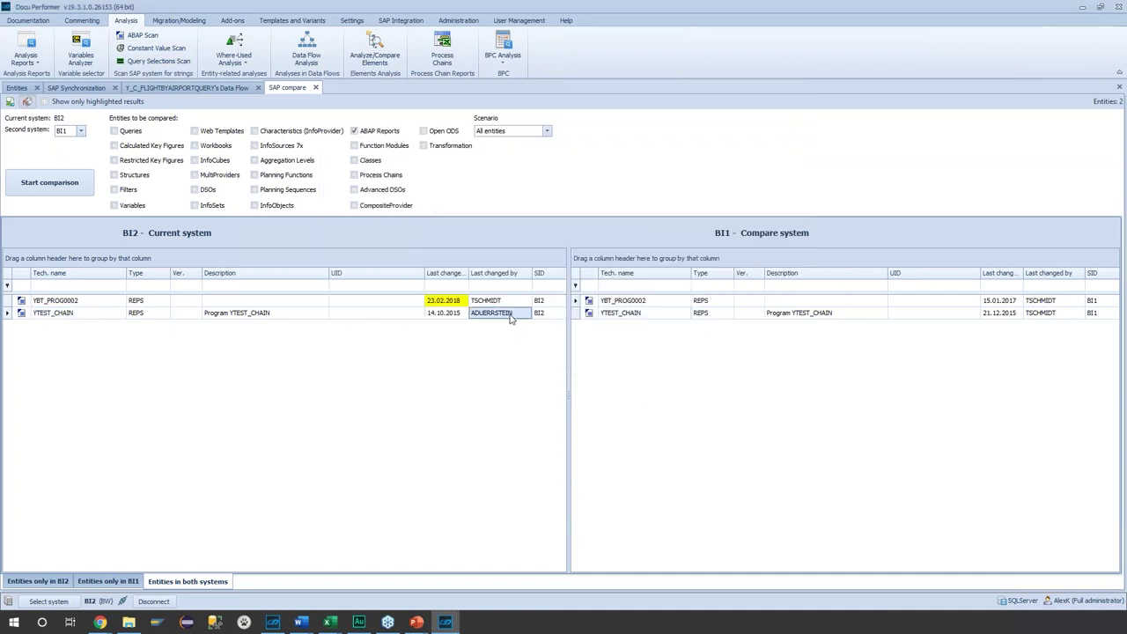
pyautogui.click(1049, 315)
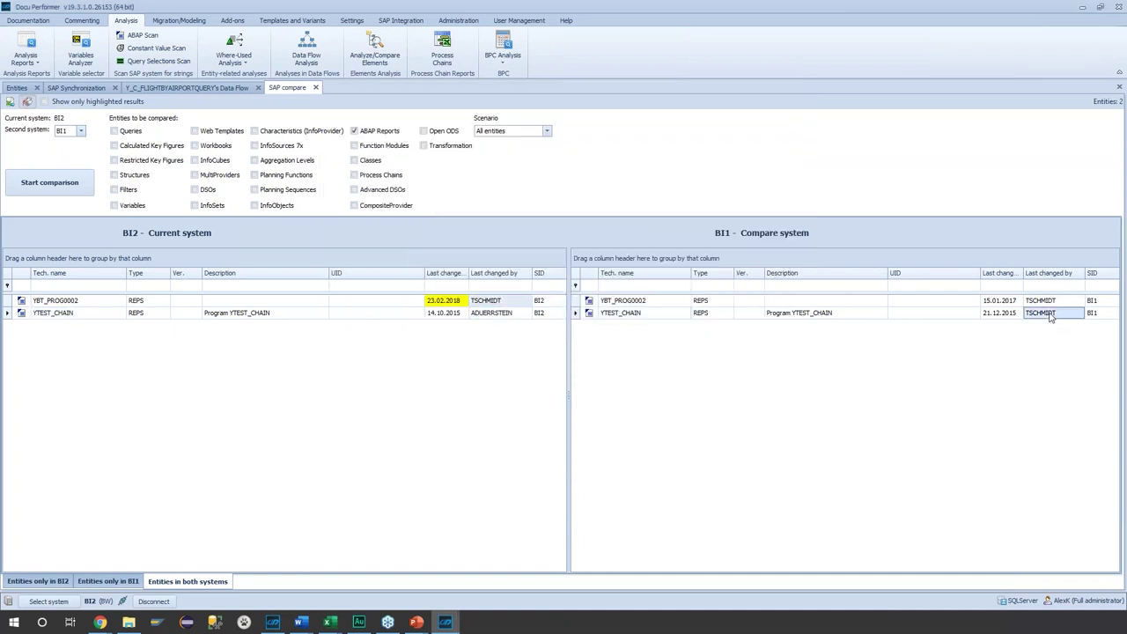
pyautogui.click(86, 313)
pyautogui.rightClick(104, 318)
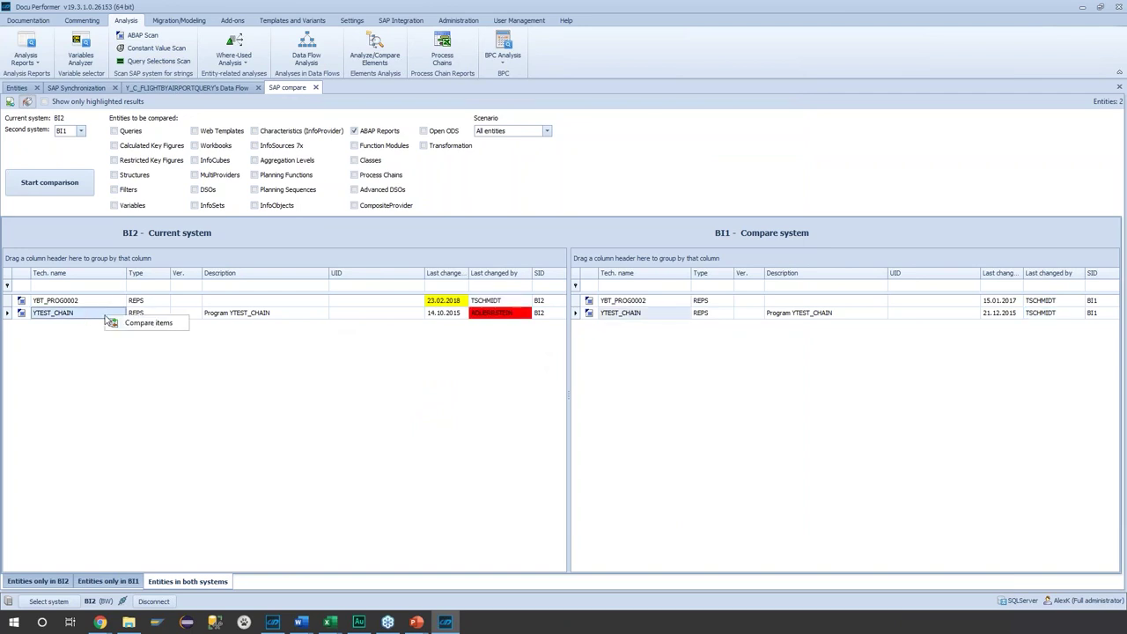
# - Compare YTEST_CHAIN's BI2 and BI1 source side by side with parallel scrolling enabled
pyautogui.click(144, 326)
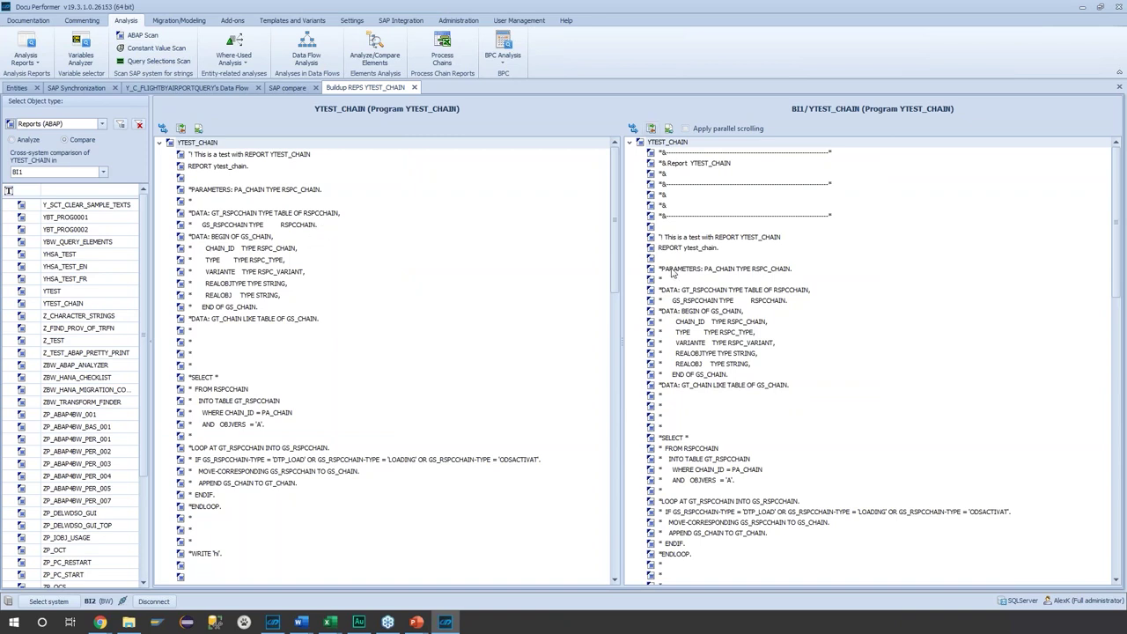
pyautogui.click(685, 129)
# - Run the automatic code comparison highlighting only differing lines and scroll through the results
pyautogui.click(652, 129)
pyautogui.click(517, 293)
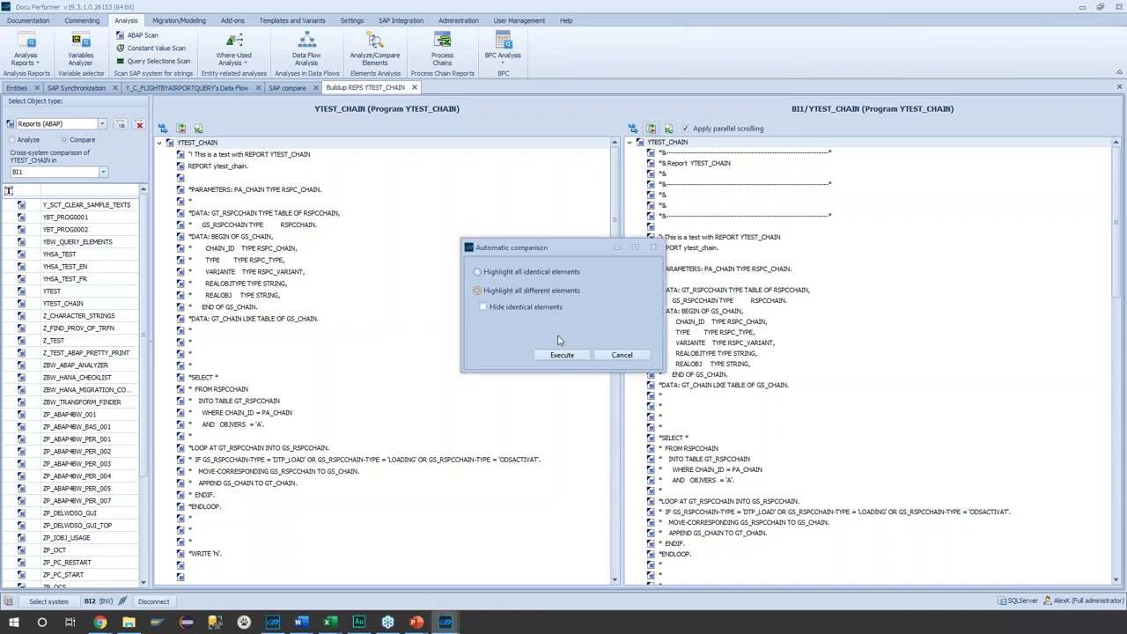
pyautogui.click(561, 355)
pyautogui.scroll(-15, 768, 404)
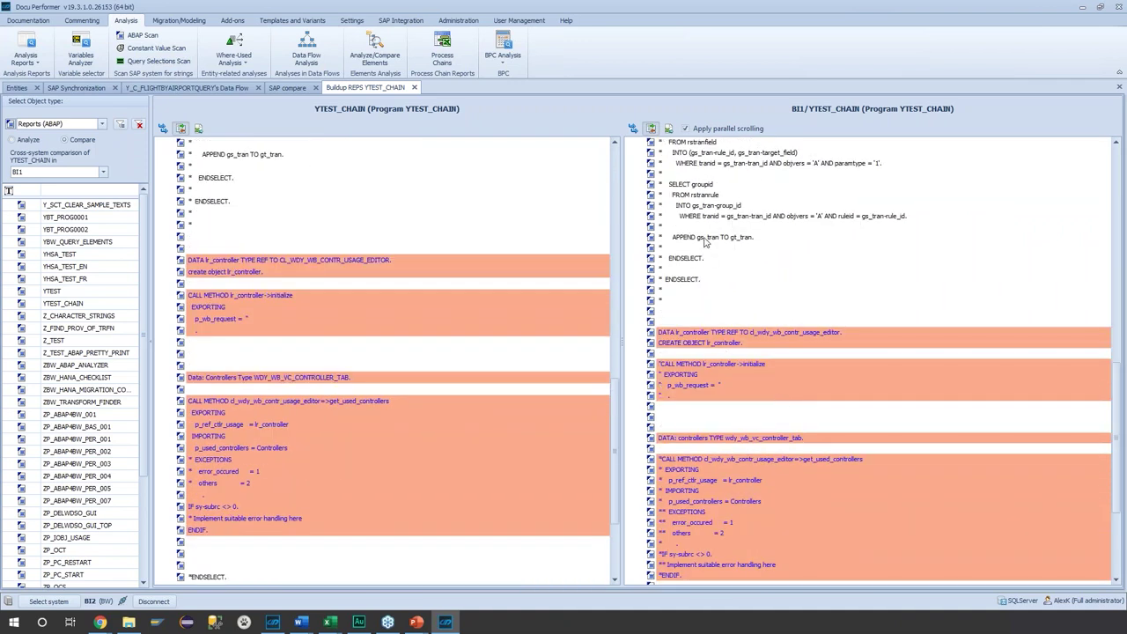
pyautogui.scroll(-3, 704, 242)
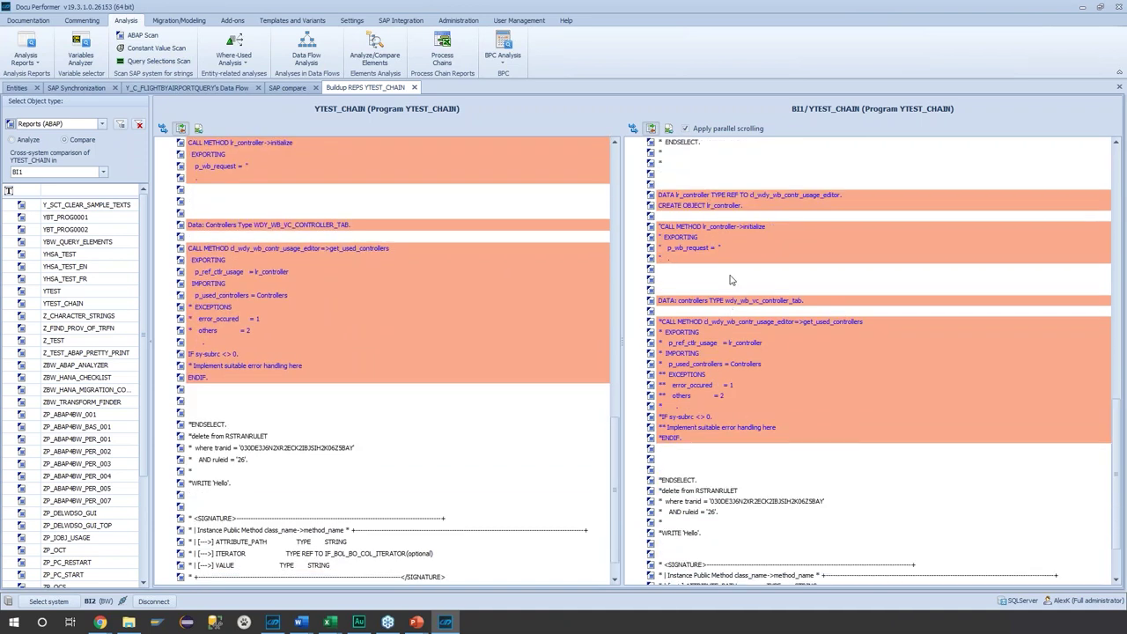
pyautogui.scroll(10, 731, 280)
pyautogui.scroll(10, 732, 280)
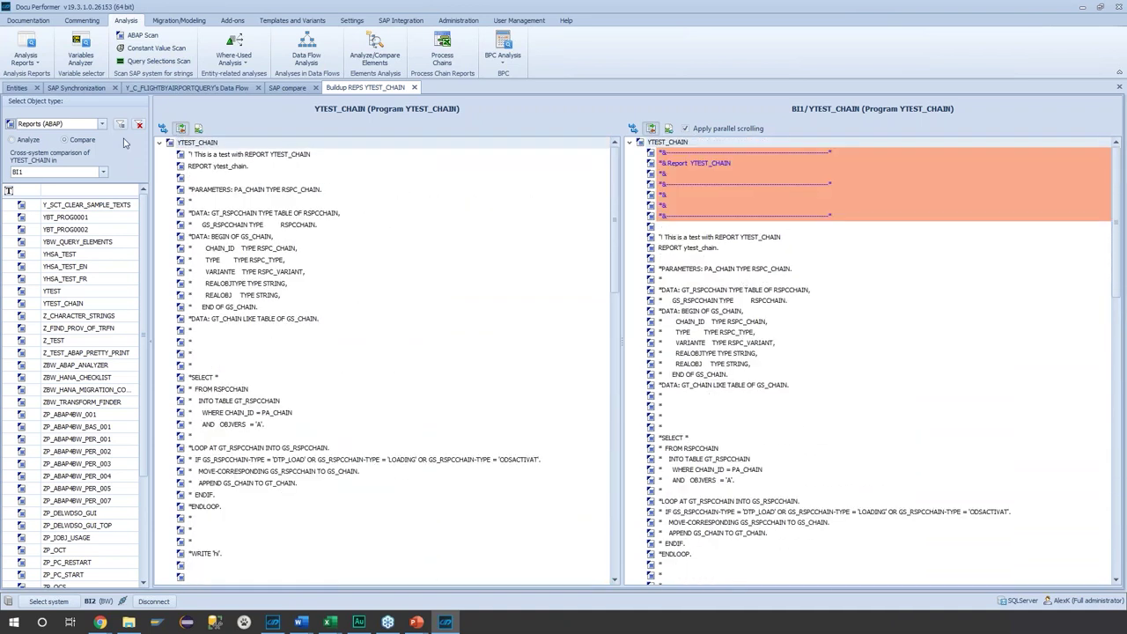
# - Browse the object-type list, close it, and return to the SAP entities overview
pyautogui.click(100, 126)
pyautogui.scroll(-1, 150, 206)
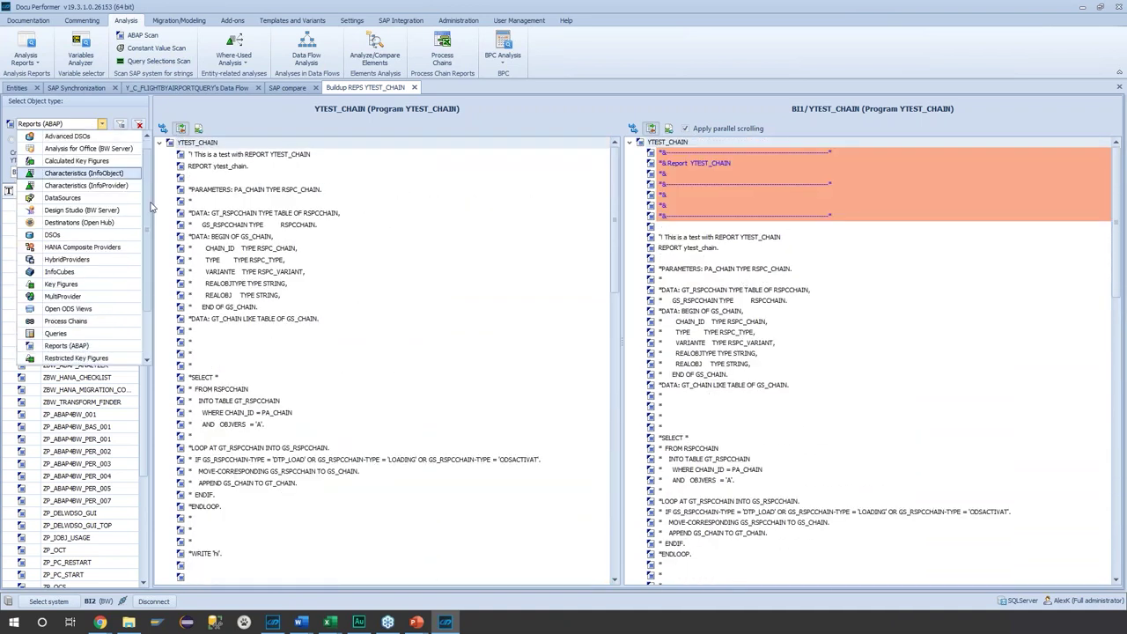
pyautogui.scroll(-4, 150, 206)
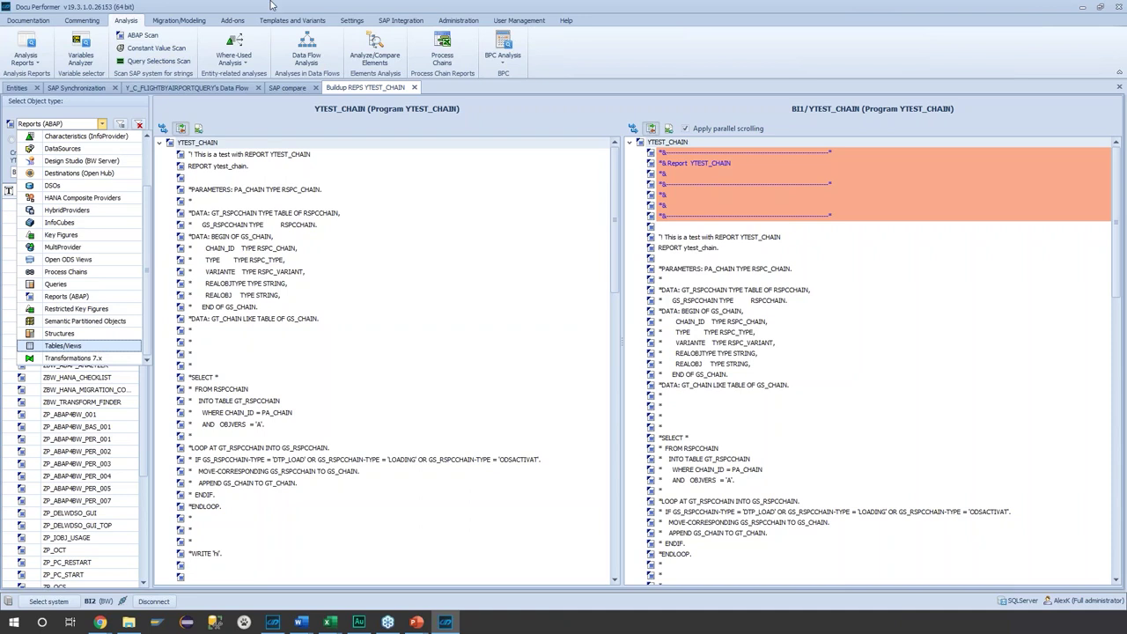
pyautogui.click(273, 6)
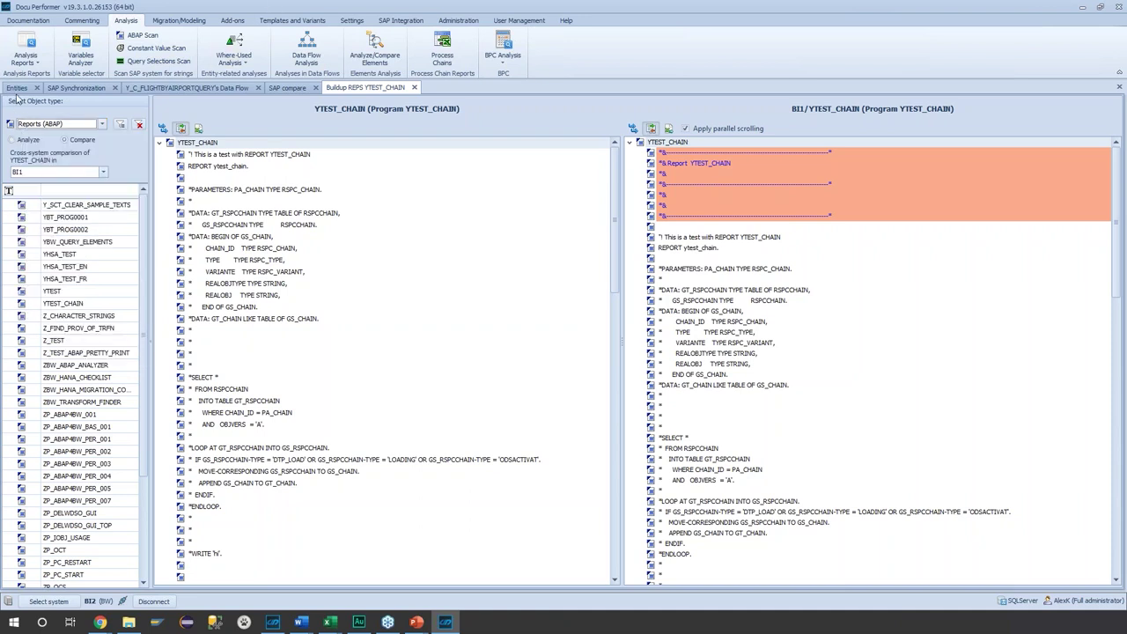
pyautogui.click(17, 88)
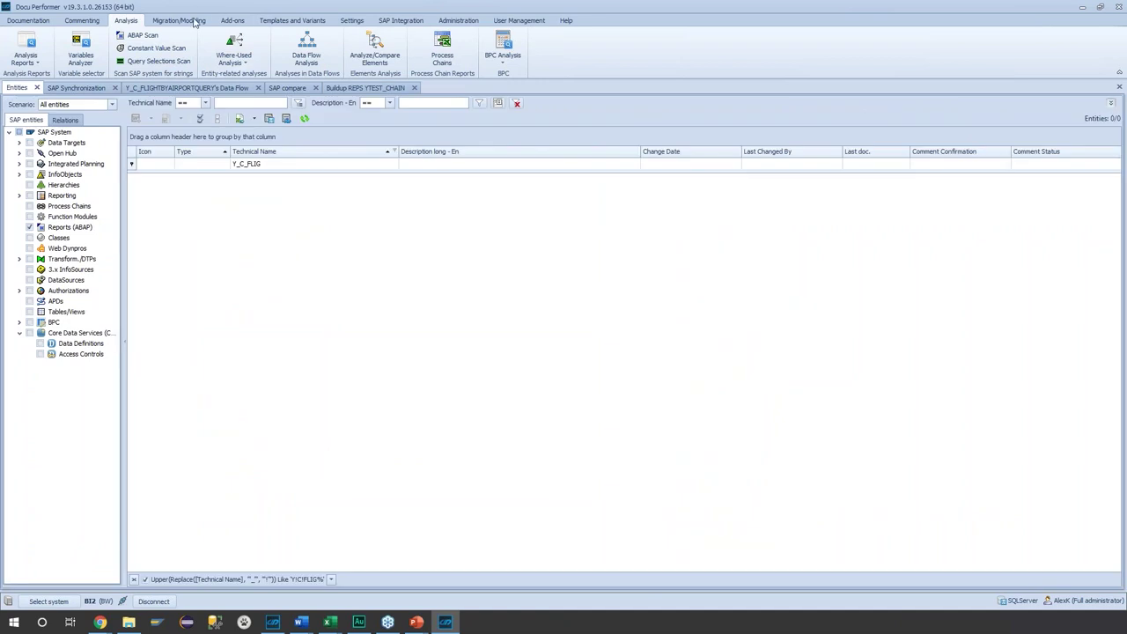
# - Start an ABAP Scan for the keyword ZADDMATERIALINFO
pyautogui.click(139, 36)
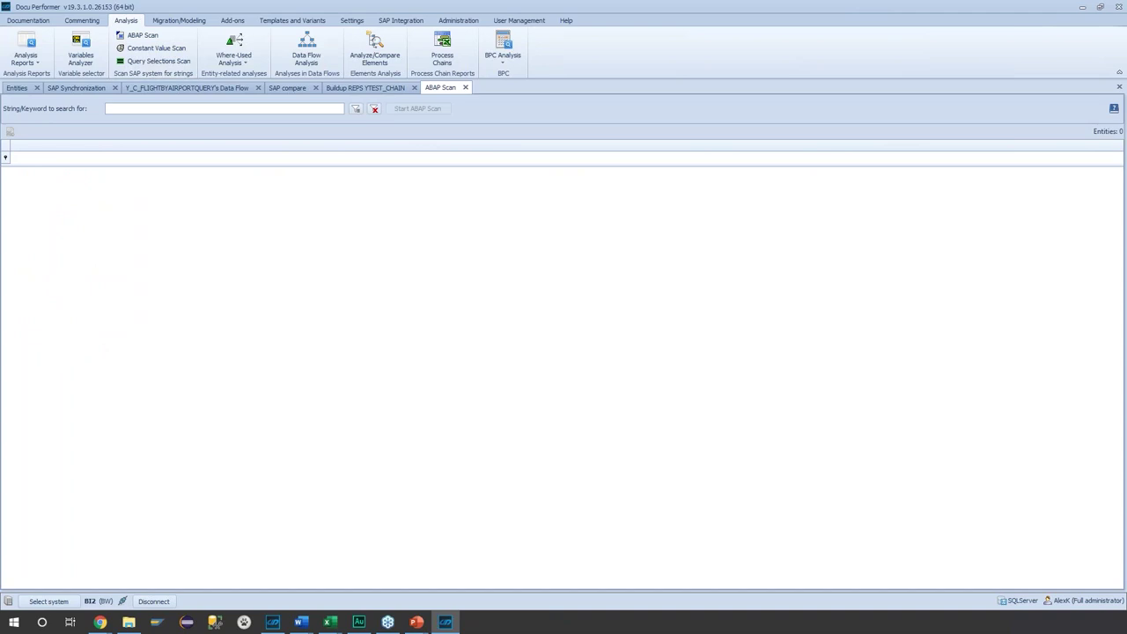
pyautogui.click(204, 109)
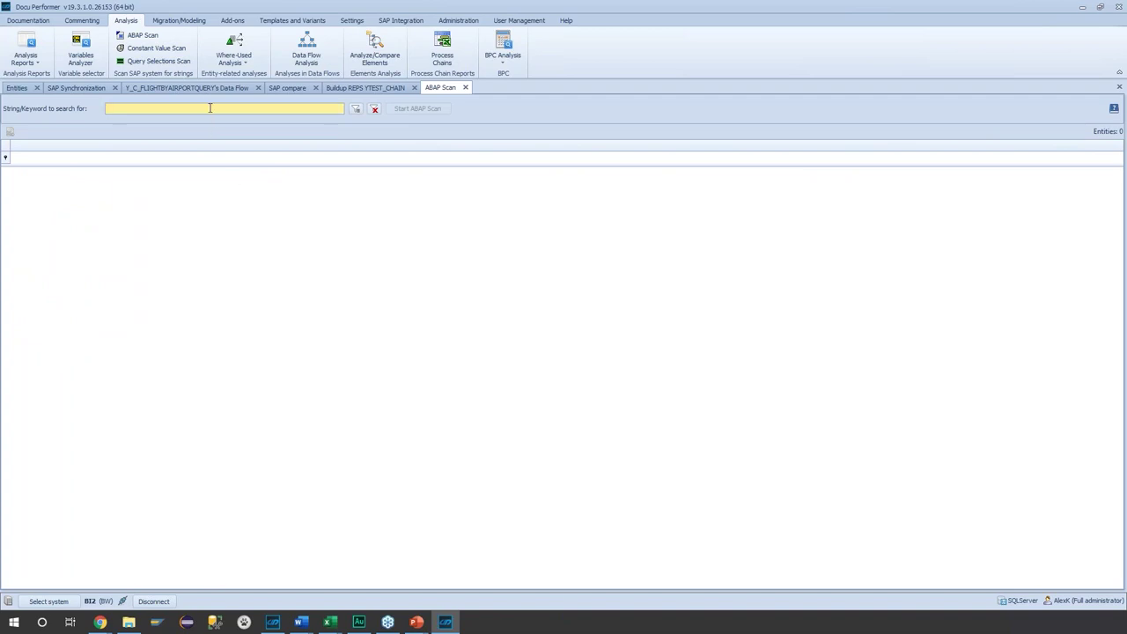
pyautogui.write('ZADDMATERIALINFO')
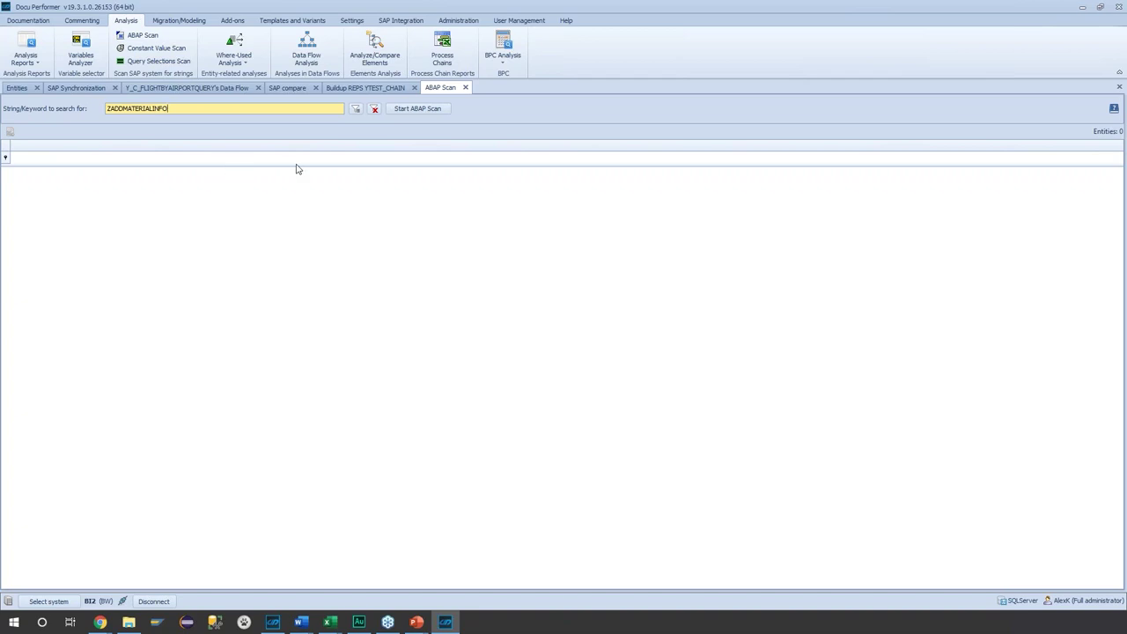
pyautogui.doubleClick(148, 108)
pyautogui.click(214, 109)
pyautogui.doubleClick(175, 109)
pyautogui.click(221, 111)
pyautogui.click(414, 110)
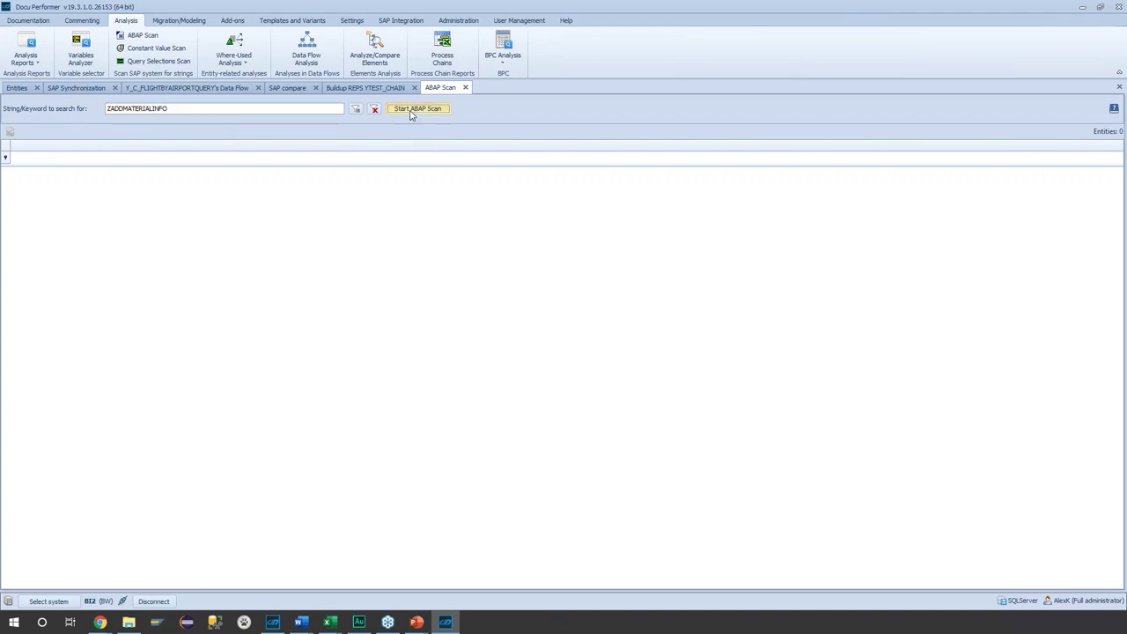
# - Include Reports and Includes, Function Modules and Classes/Methods in the scan
pyautogui.click(363, 338)
pyautogui.click(374, 347)
pyautogui.click(374, 358)
pyautogui.click(580, 334)
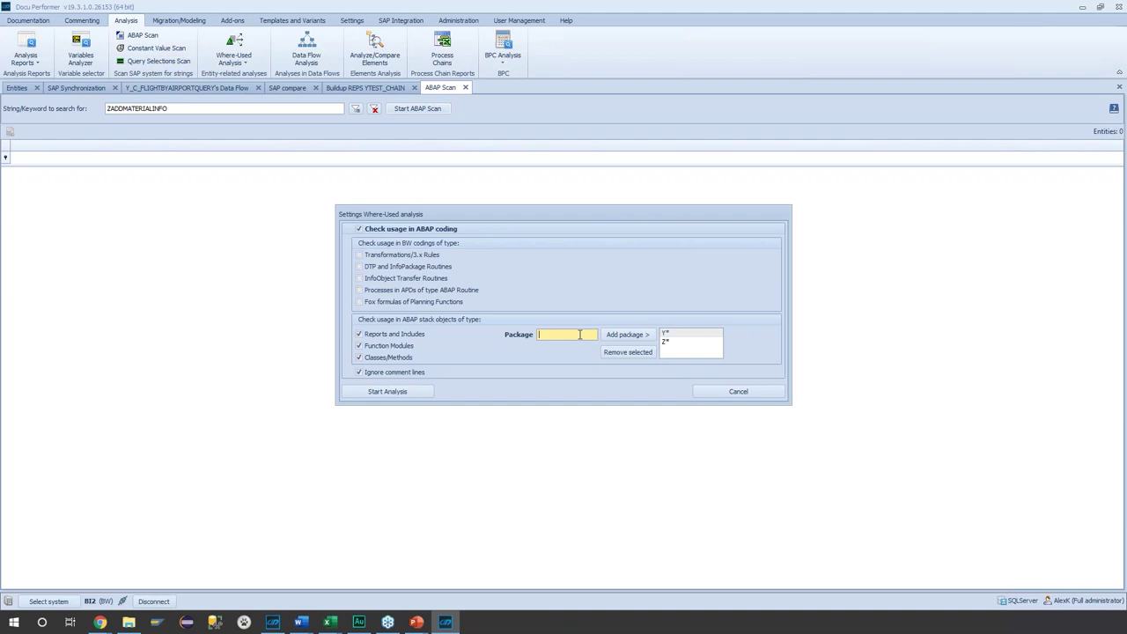
# - Add package $* and start the analysis, finding 4 usages of ZADDMATERIALINFO
pyautogui.click(626, 334)
pyautogui.click(388, 390)
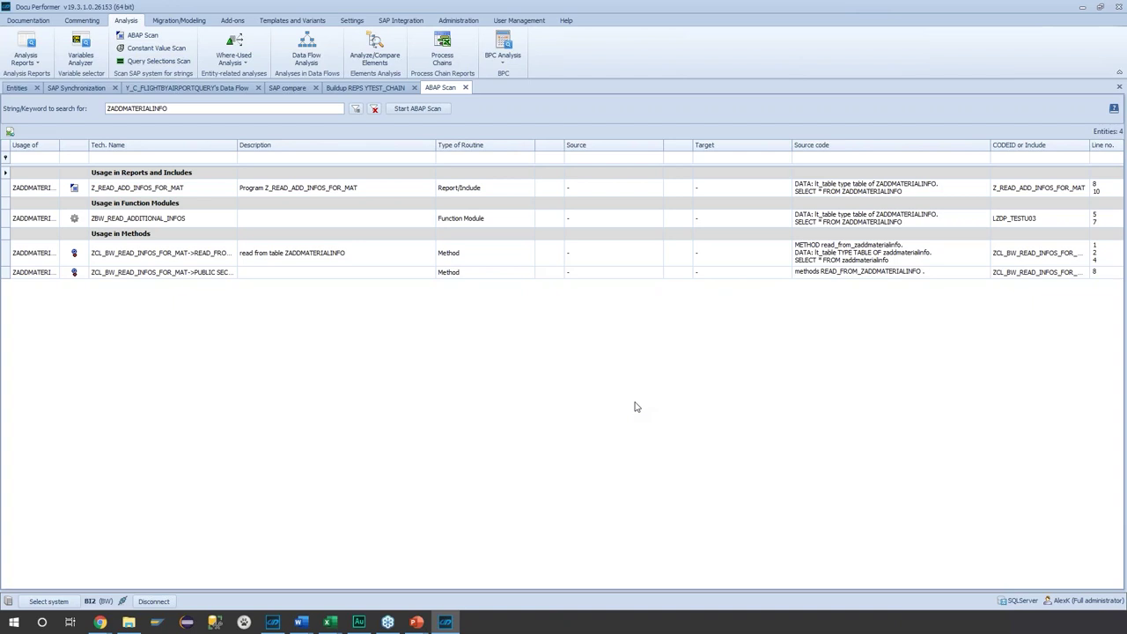
pyautogui.click(111, 190)
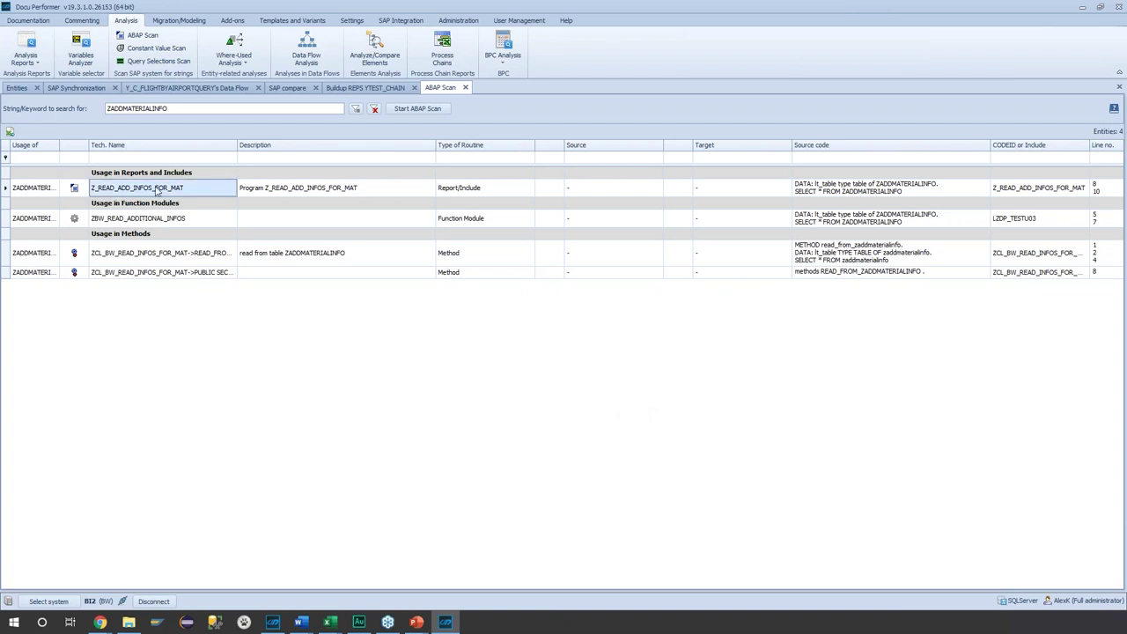
pyautogui.click(183, 219)
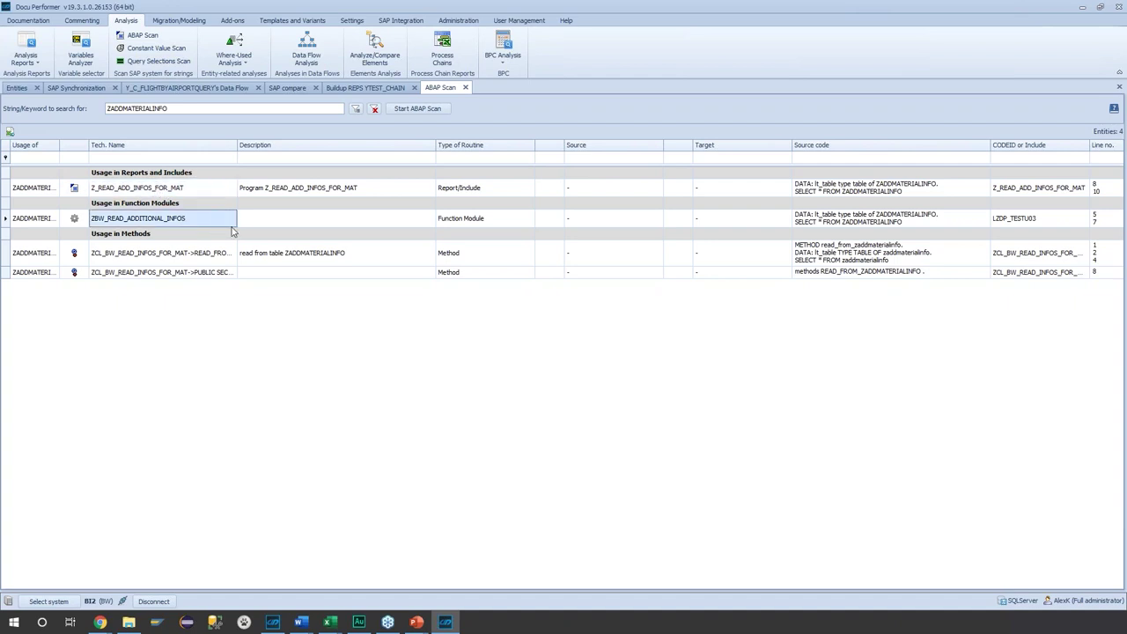
pyautogui.click(830, 189)
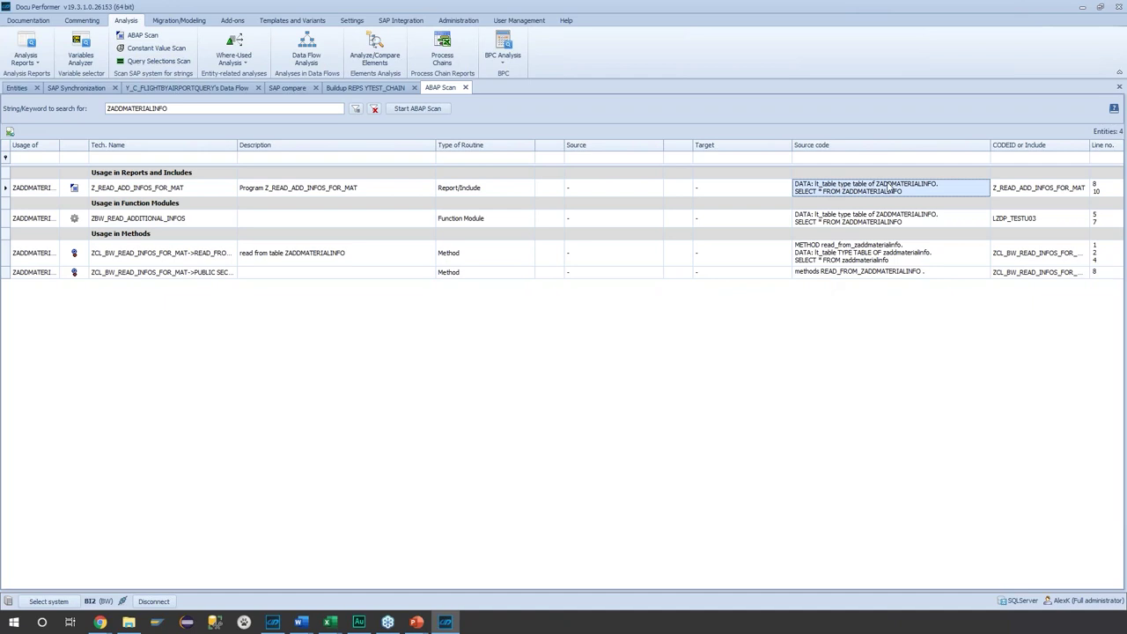
pyautogui.click(988, 196)
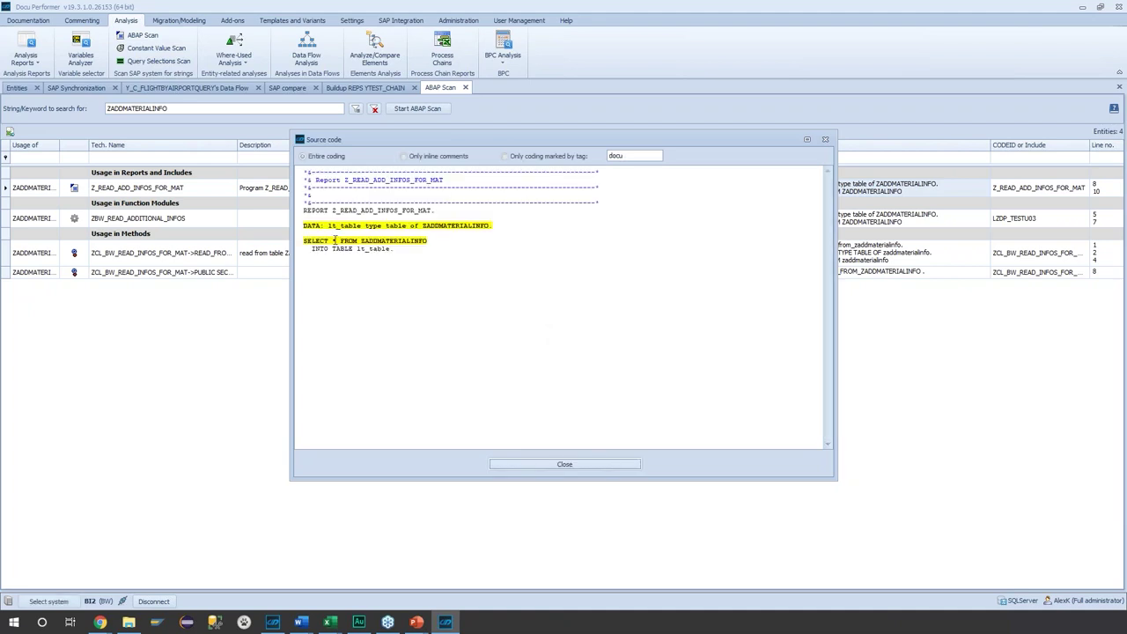
pyautogui.doubleClick(362, 241)
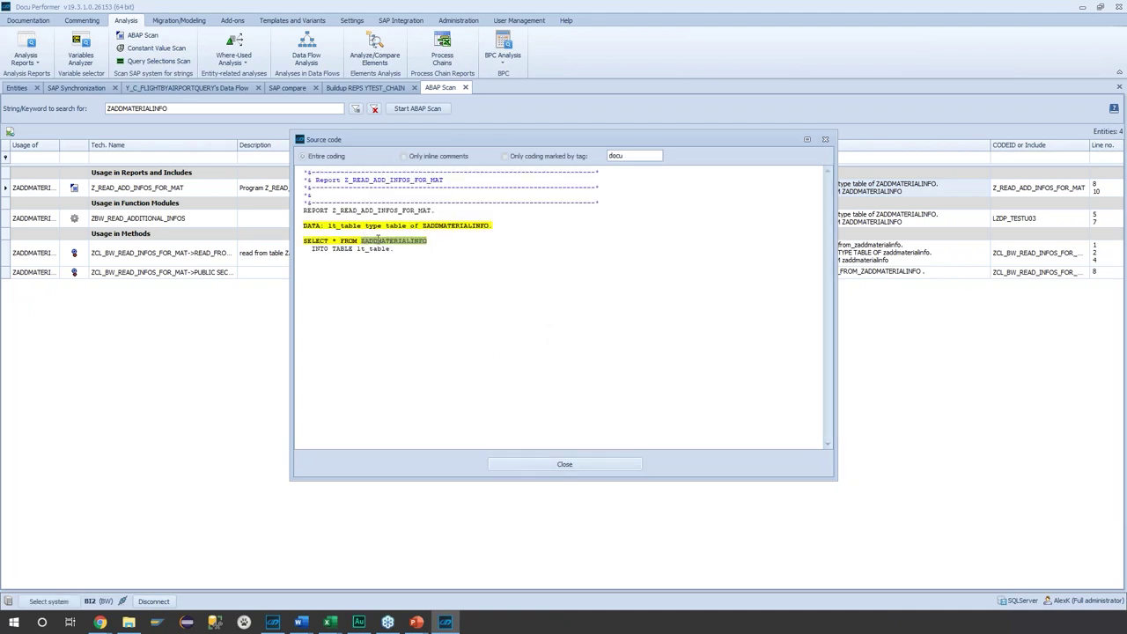
pyautogui.click(520, 464)
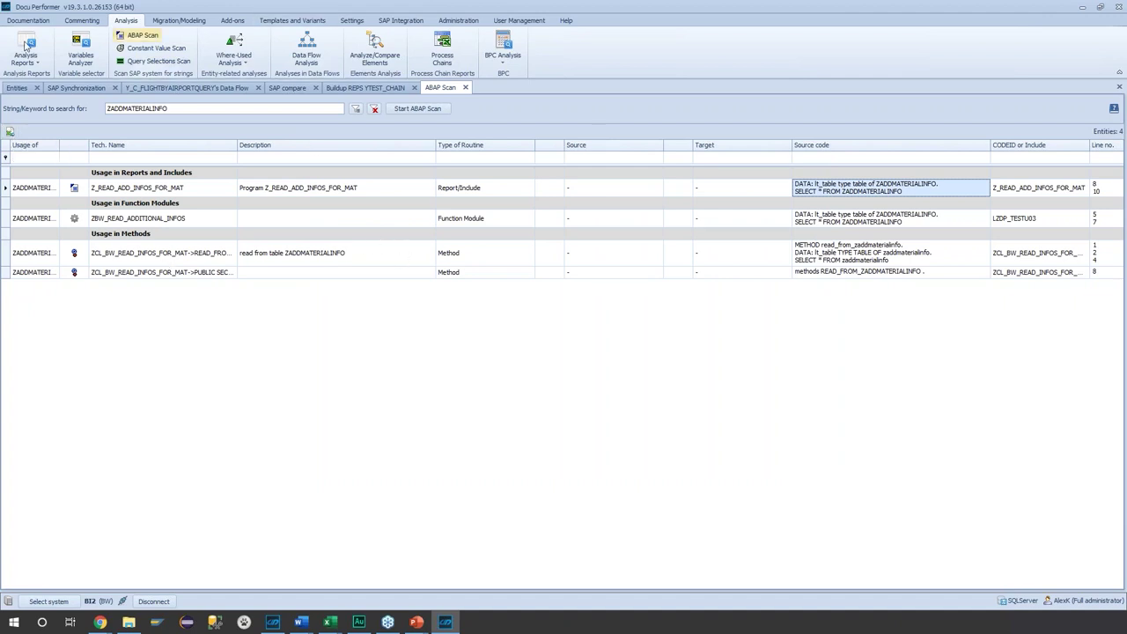
pyautogui.click(17, 87)
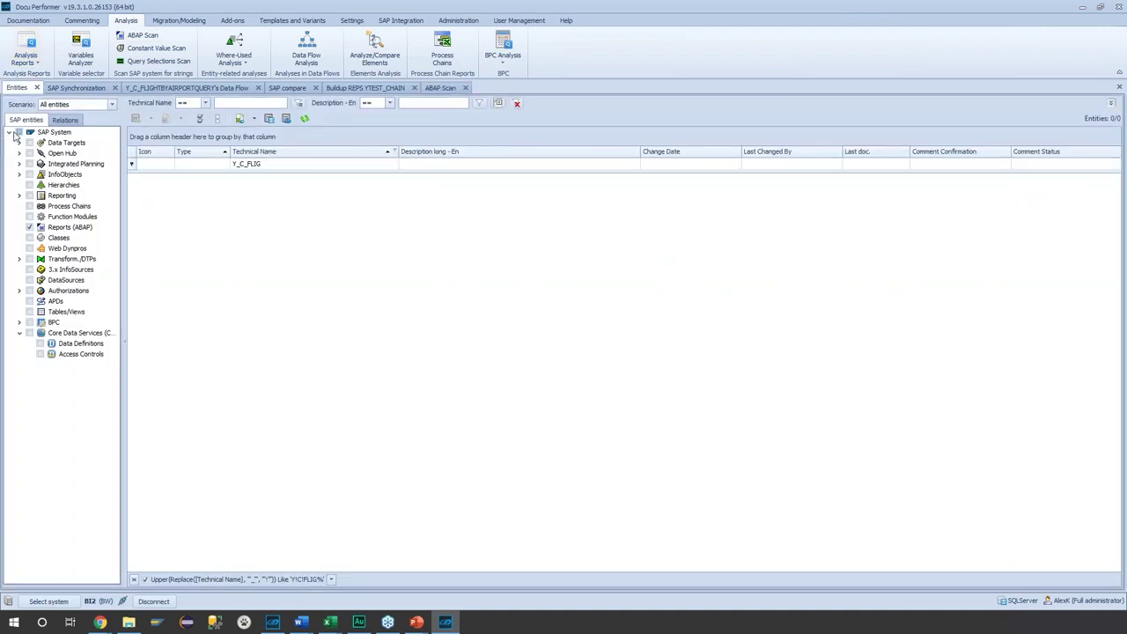
# - Clear the entity-type checks, replace the Y_C_FLIG name filter with YHSA_TEST, and request its where-used analysis
pyautogui.click(18, 133)
pyautogui.click(274, 164)
pyautogui.hotkey('ctrl', 'a')
pyautogui.press('BackSpace')
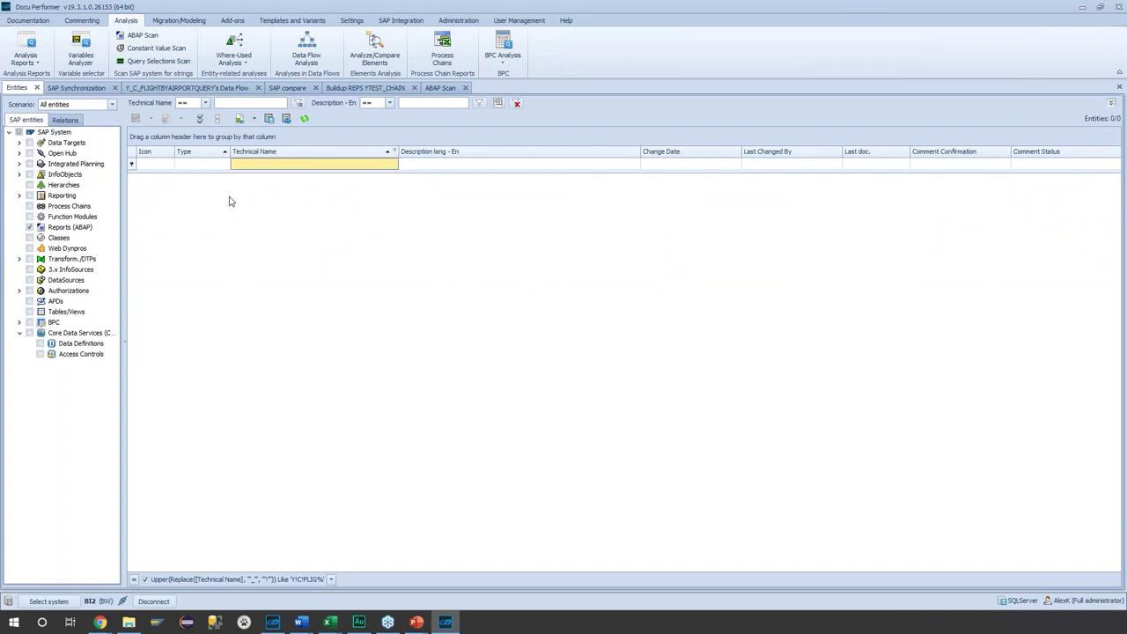
pyautogui.write('Y')
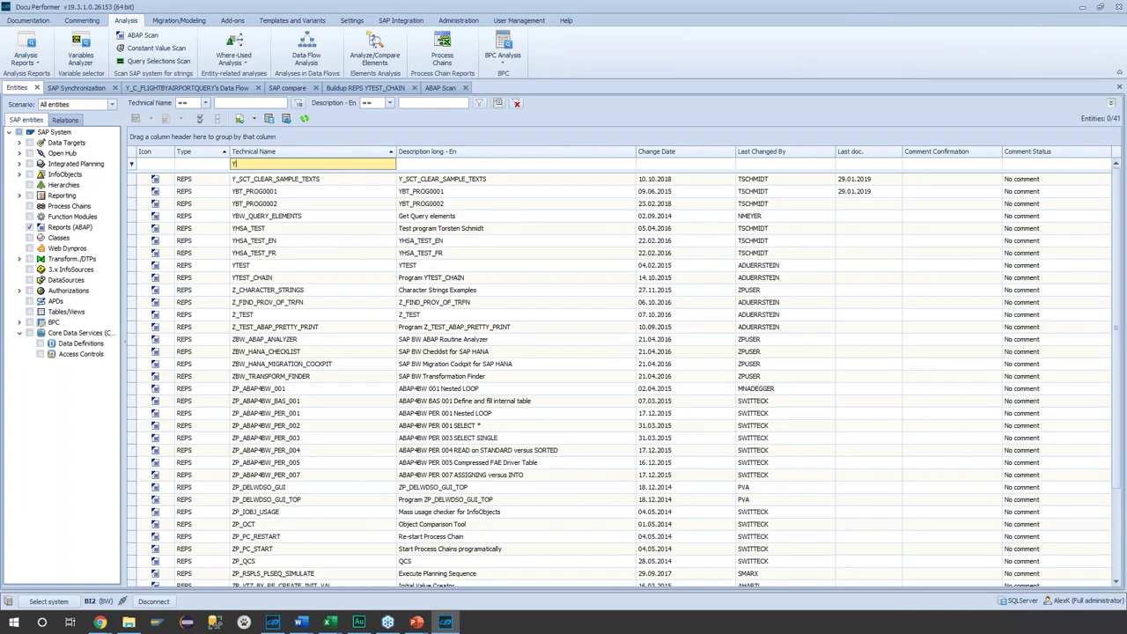
pyautogui.write('HSA_TEST')
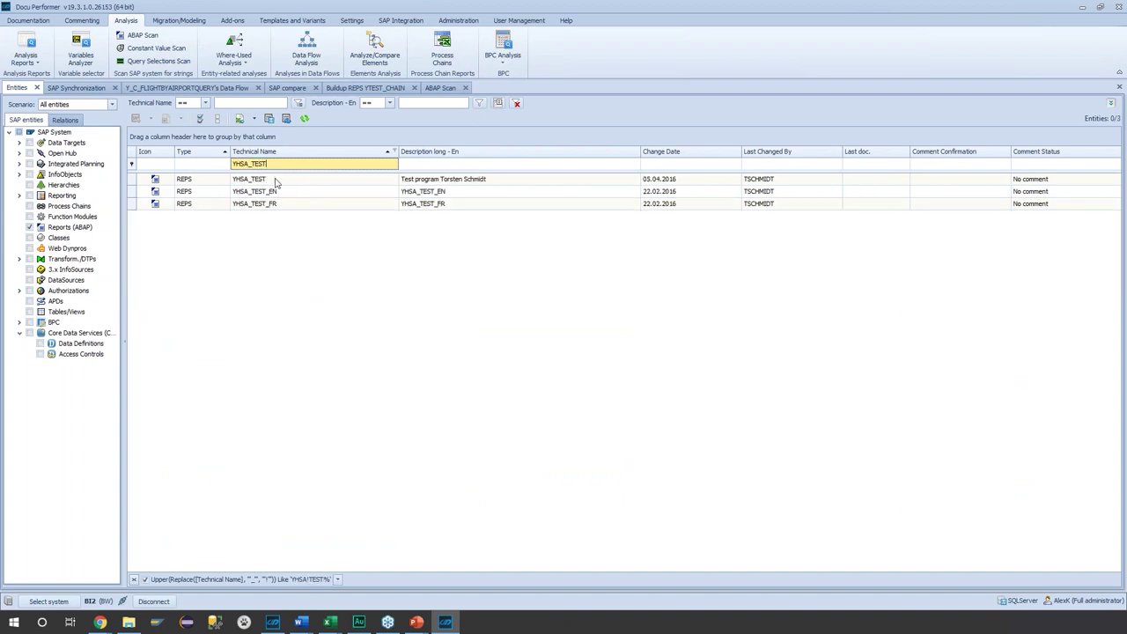
pyautogui.rightClick(275, 181)
pyautogui.click(429, 278)
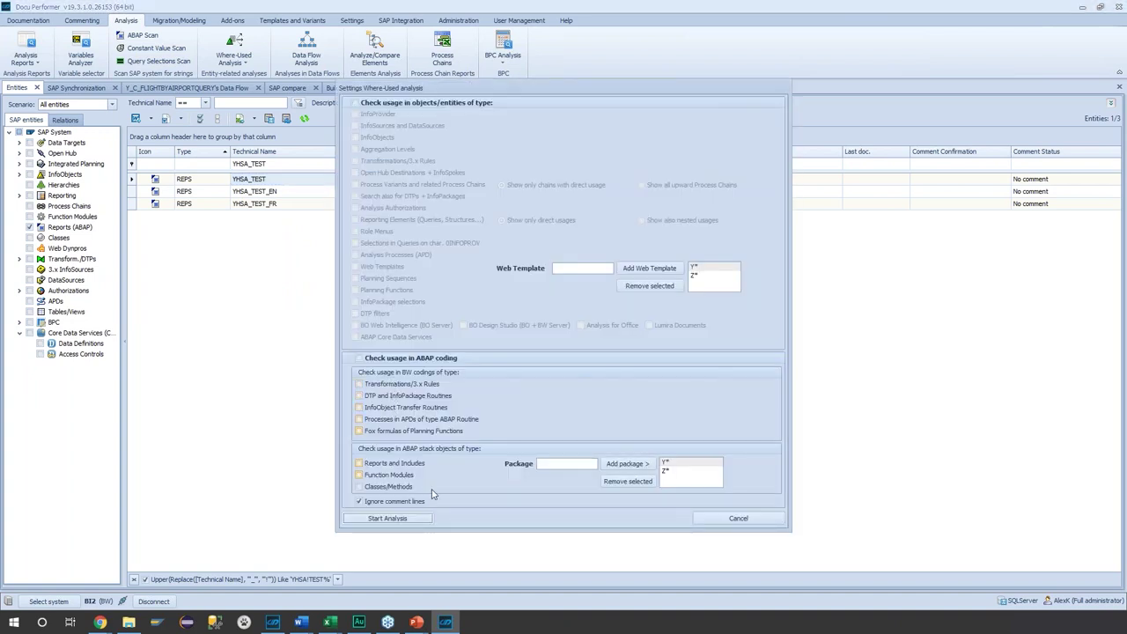
# - Run the YHSA_TEST where-used analysis including usage in ABAP coding, then show the analysis reports list
pyautogui.click(426, 358)
pyautogui.click(387, 517)
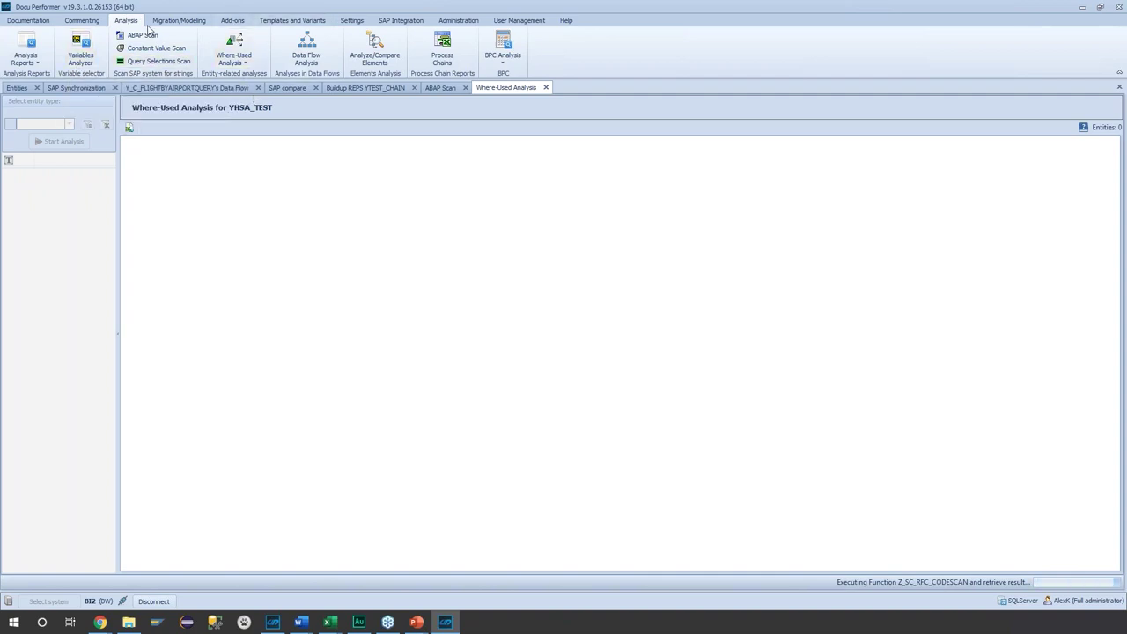
pyautogui.click(26, 53)
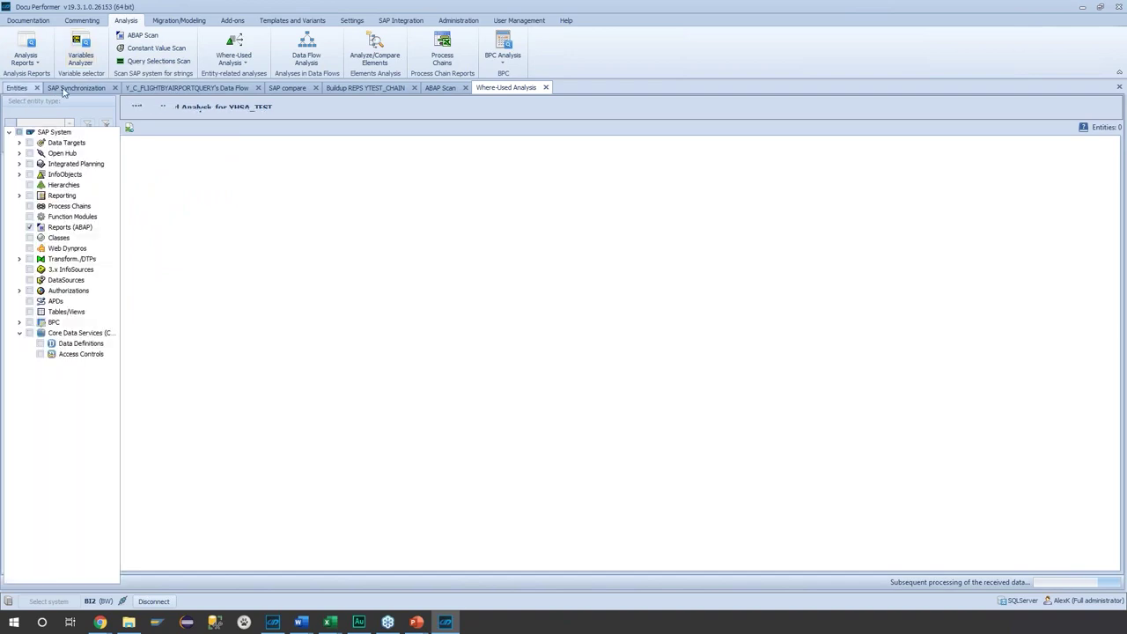
# - Show the YHSA_TEST where-used results, mark the first four usages, and advance the presentation slides
pyautogui.rightClick(289, 181)
pyautogui.moveTo(360, 274)
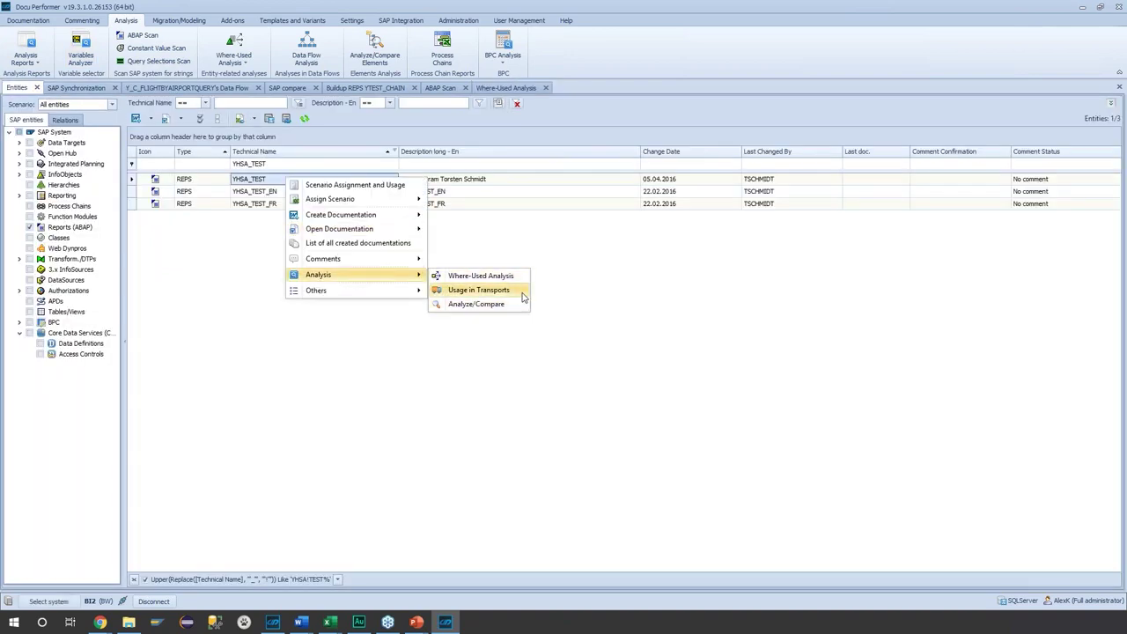
pyautogui.click(505, 87)
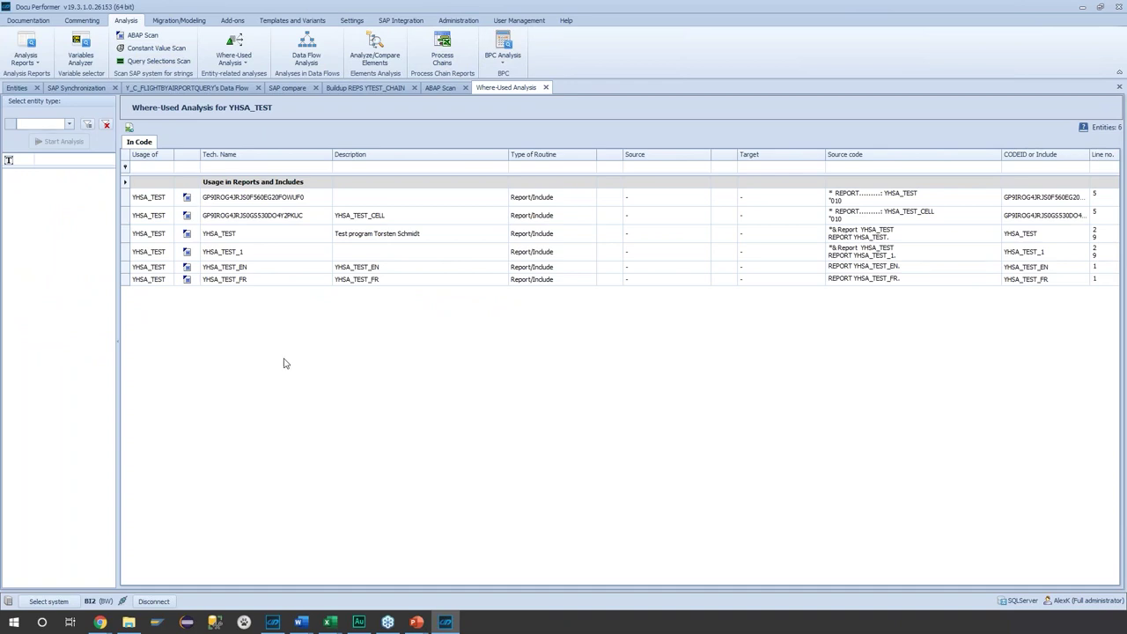
pyautogui.moveTo(247, 197); pyautogui.dragTo(271, 295)
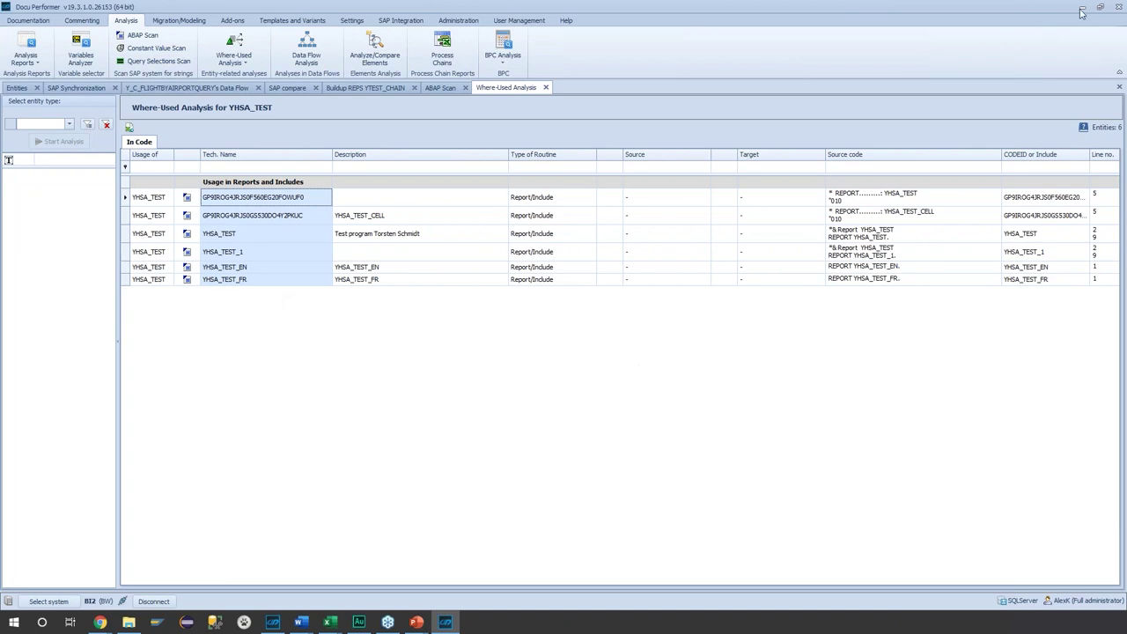
pyautogui.hotkey('alt', 'Tab')
pyautogui.click(1052, 305)
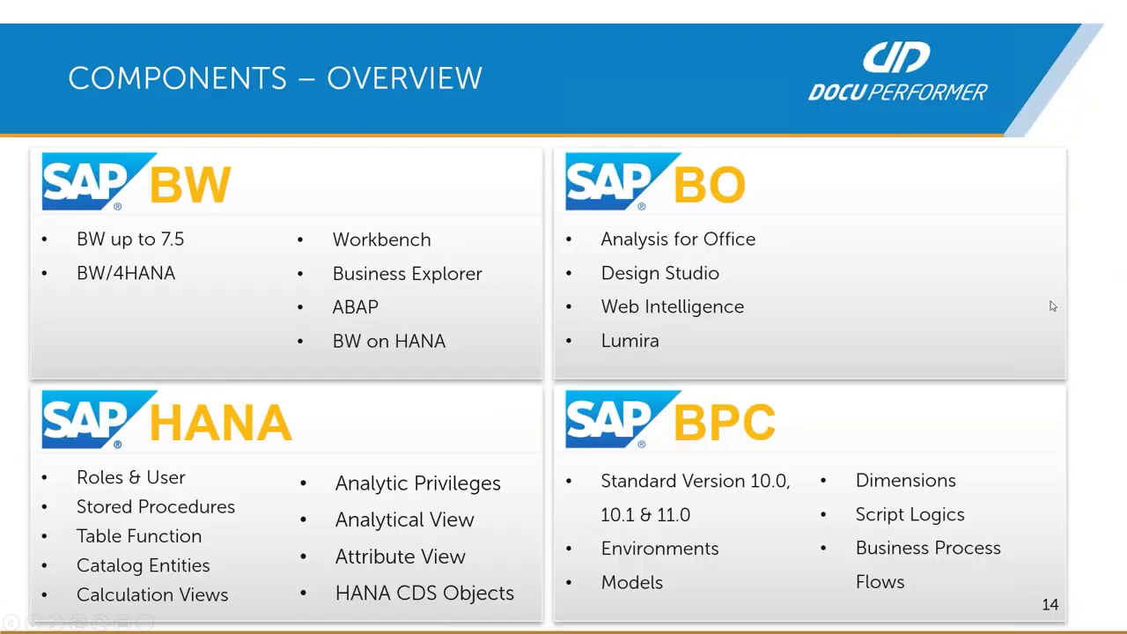